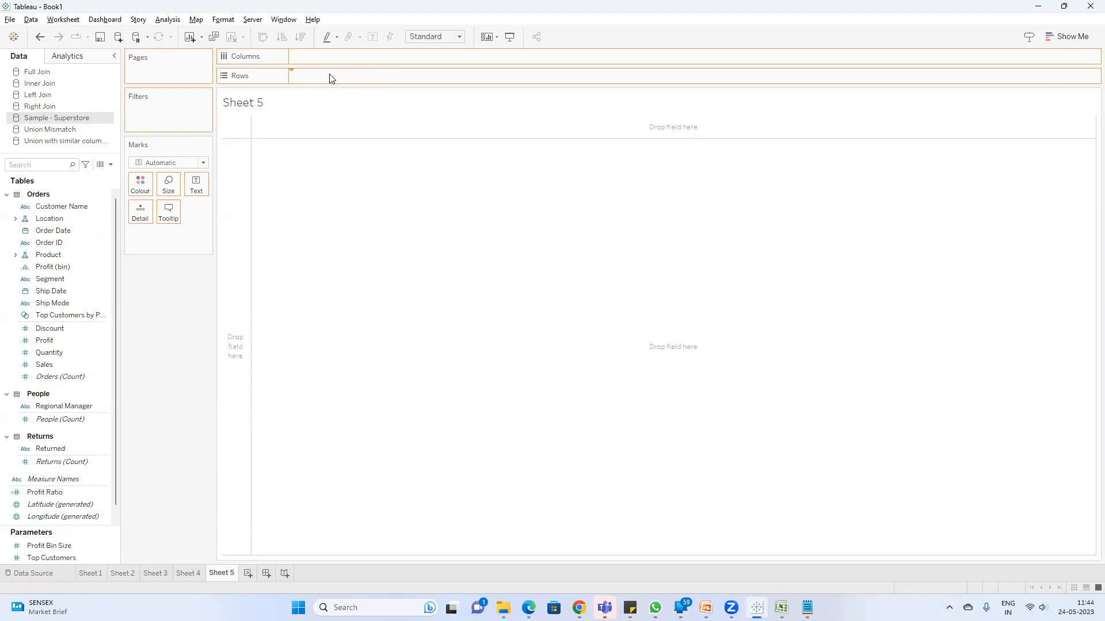
Step: List Customer Name in the rows of Sheet 5 and show Sales as the text value for each customer
{"action": "left_click_drag", "start_coordinate": [330, 78], "coordinate": [329, 78]}
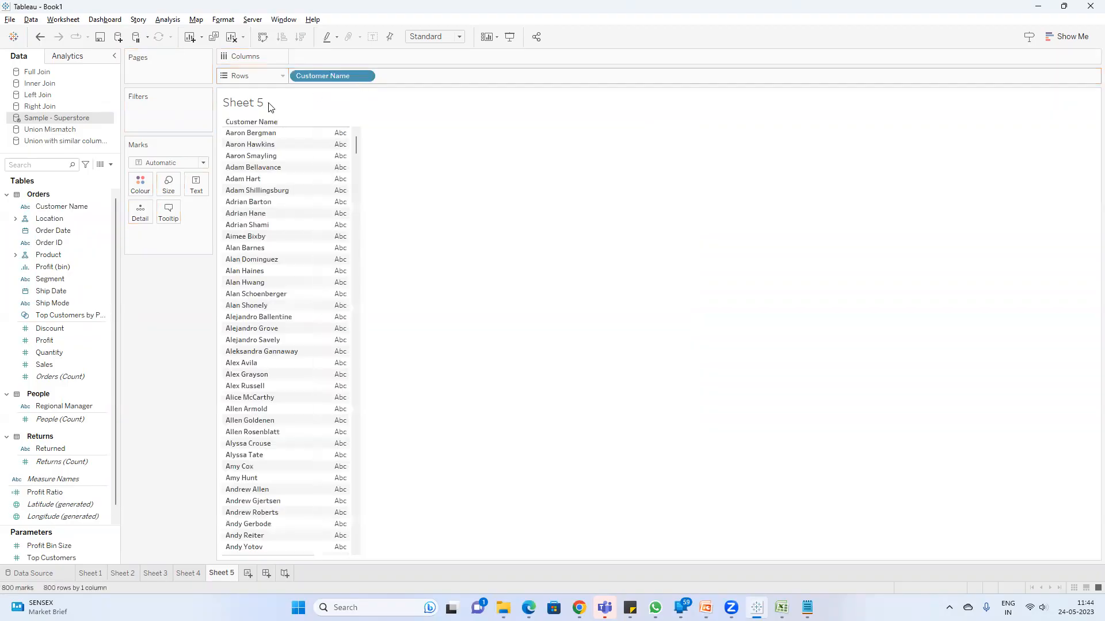
{"action": "left_click", "coordinate": [54, 165]}
{"action": "type", "text": "sa"}
{"action": "left_click_drag", "start_coordinate": [50, 211], "coordinate": [150, 237]}
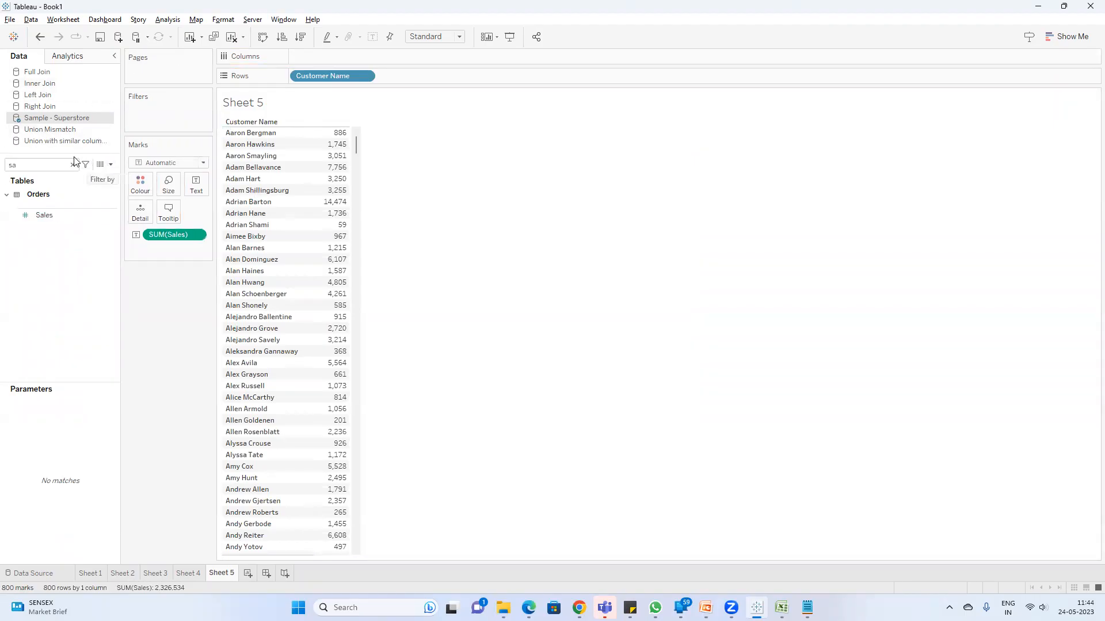
Step: Add a Region filter with all regions selected and place Region before Customer Name in the rows
{"action": "double_click", "coordinate": [34, 164]}
{"action": "type", "text": "reg"}
{"action": "left_click_drag", "start_coordinate": [55, 230], "coordinate": [169, 127]}
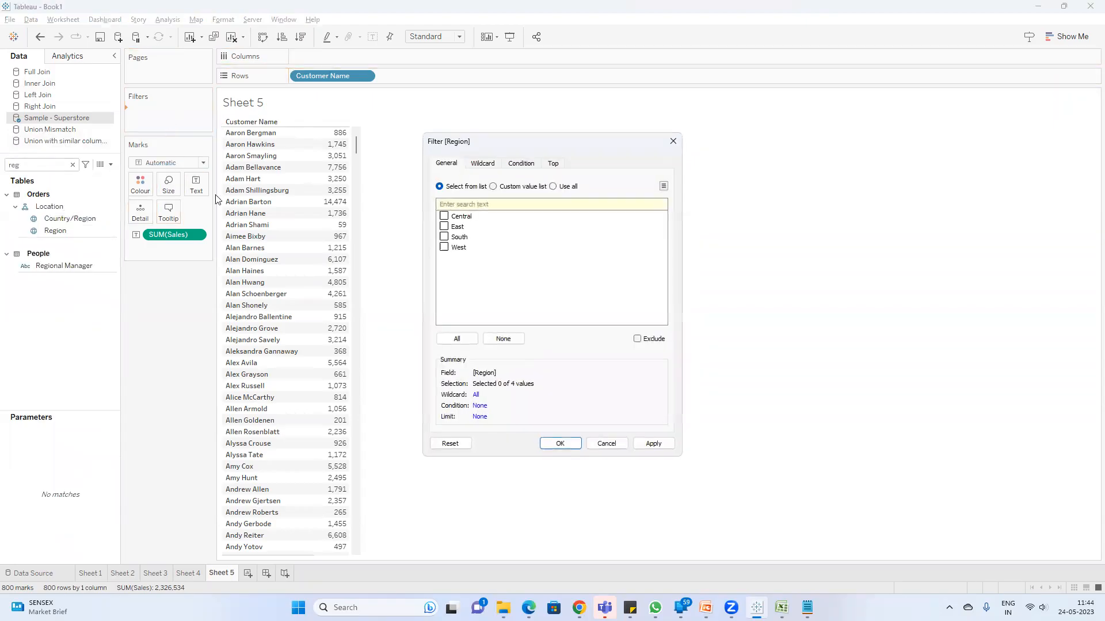
{"action": "left_click", "coordinate": [457, 337]}
{"action": "left_click", "coordinate": [560, 443]}
{"action": "key", "text": "BackSpace"}
{"action": "left_click_drag", "start_coordinate": [55, 230], "coordinate": [291, 74]}
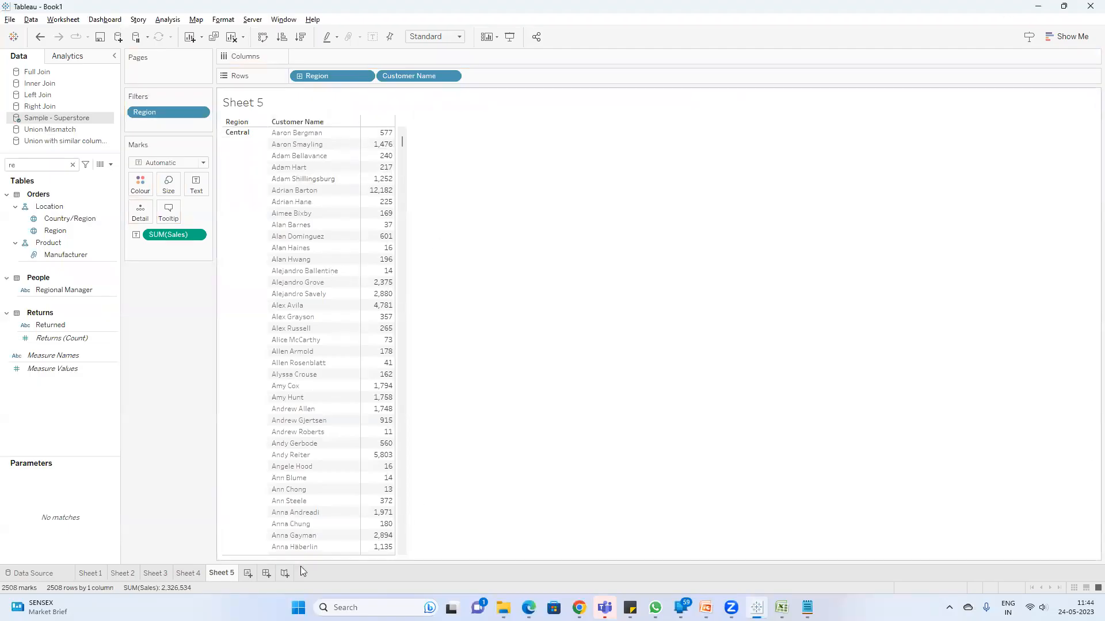
Step: Create a new worksheet, Sheet 6, and put Region followed by Category in its rows
{"action": "left_click", "coordinate": [248, 573]}
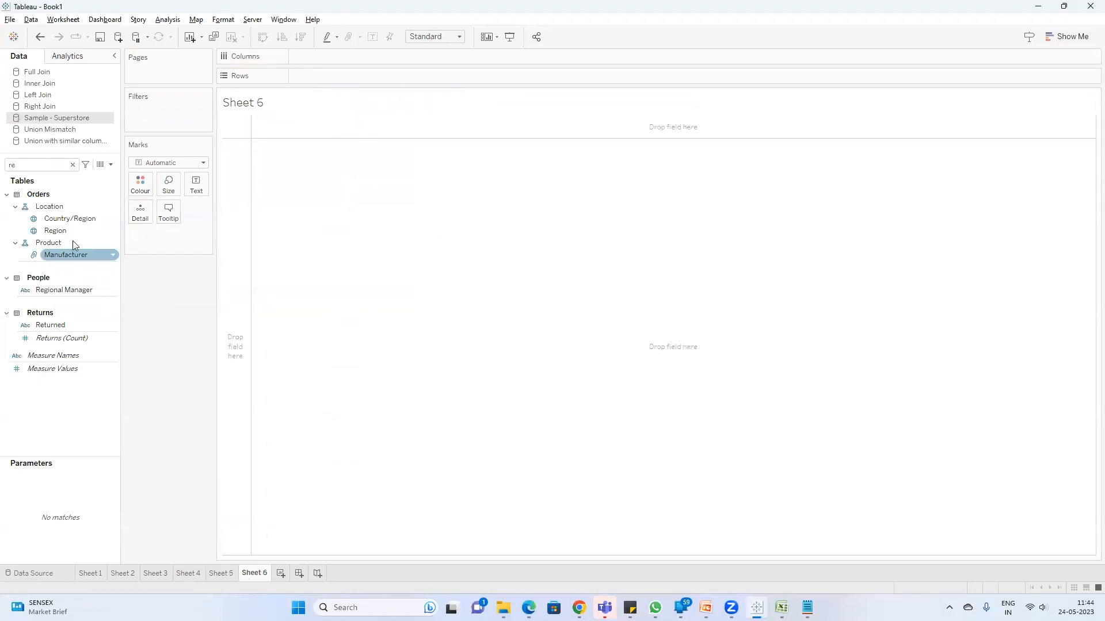
{"action": "left_click_drag", "start_coordinate": [58, 230], "coordinate": [337, 73]}
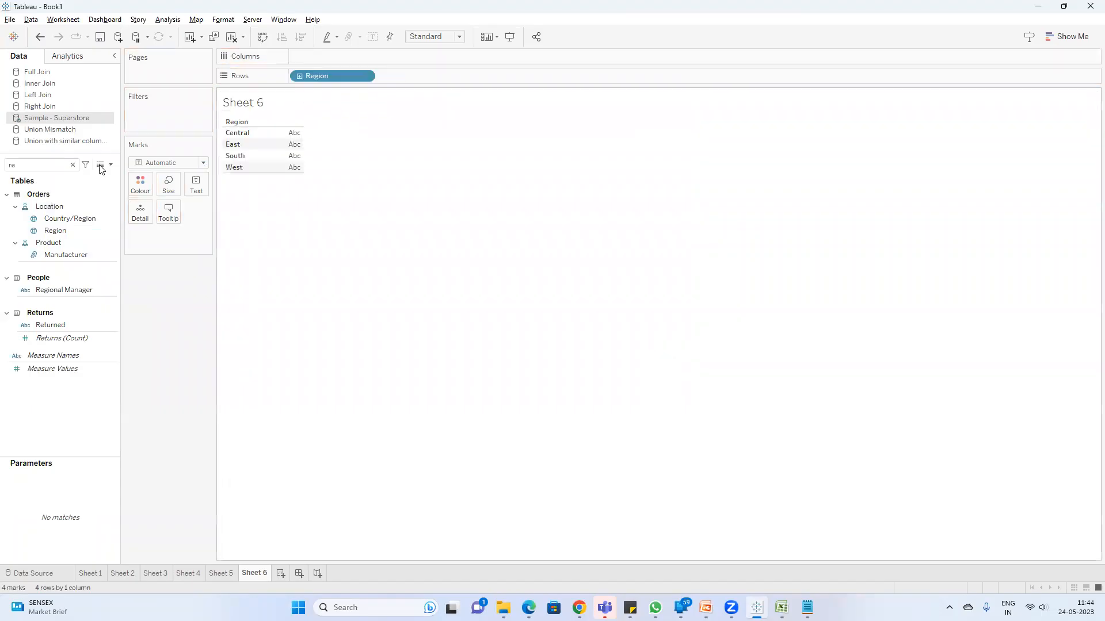
{"action": "double_click", "coordinate": [29, 160]}
{"action": "type", "text": "ca"}
{"action": "left_click_drag", "start_coordinate": [58, 230], "coordinate": [430, 87]}
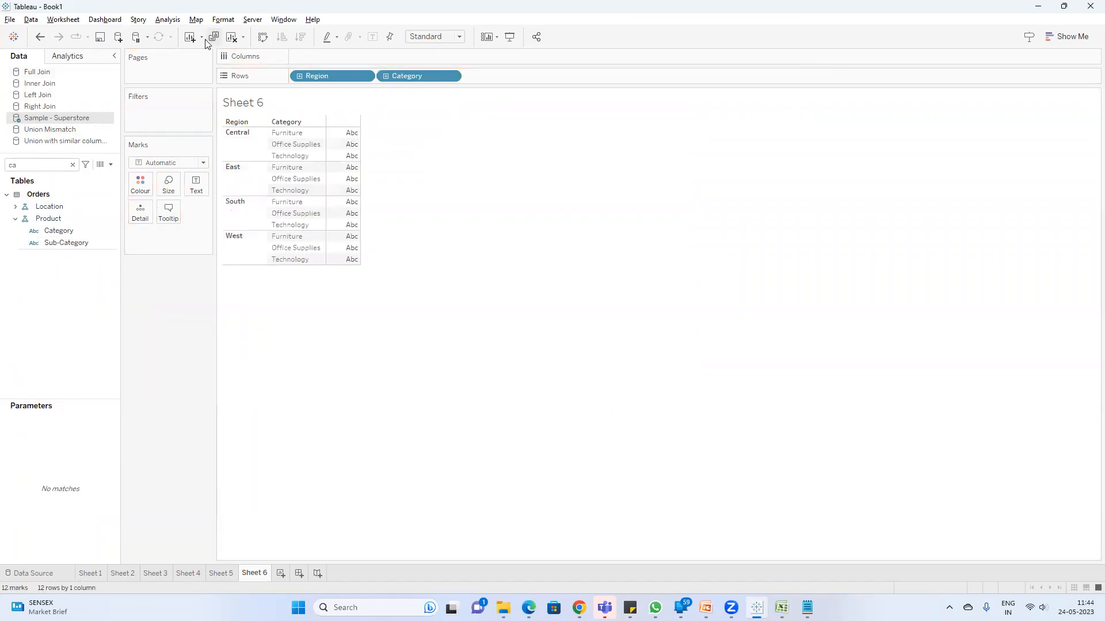
{"action": "left_click", "coordinate": [110, 164]}
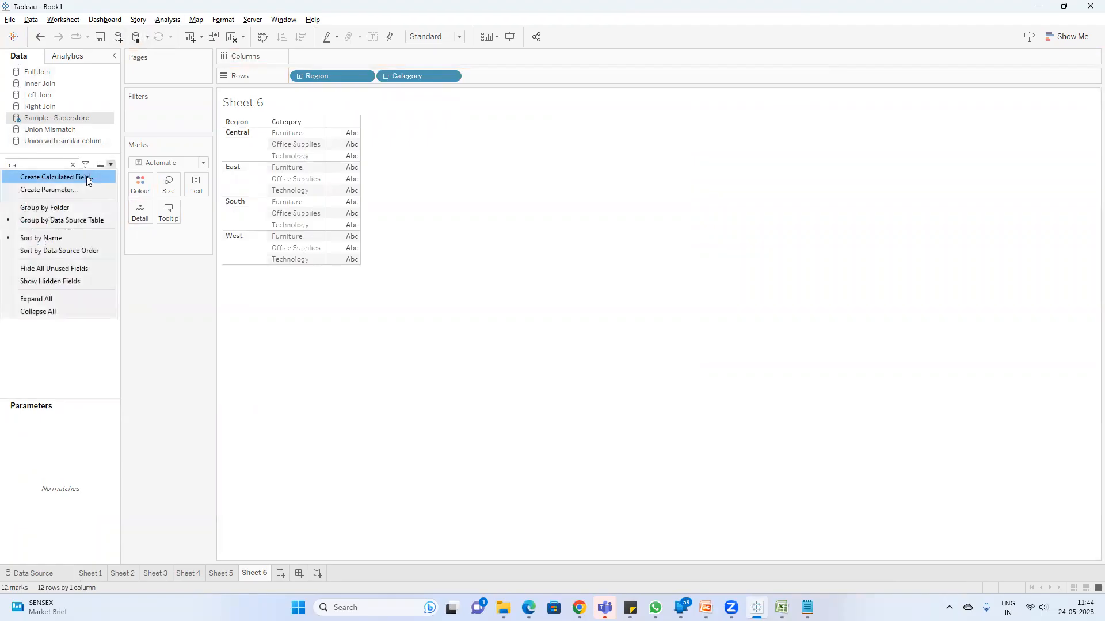
{"action": "left_click", "coordinate": [86, 176]}
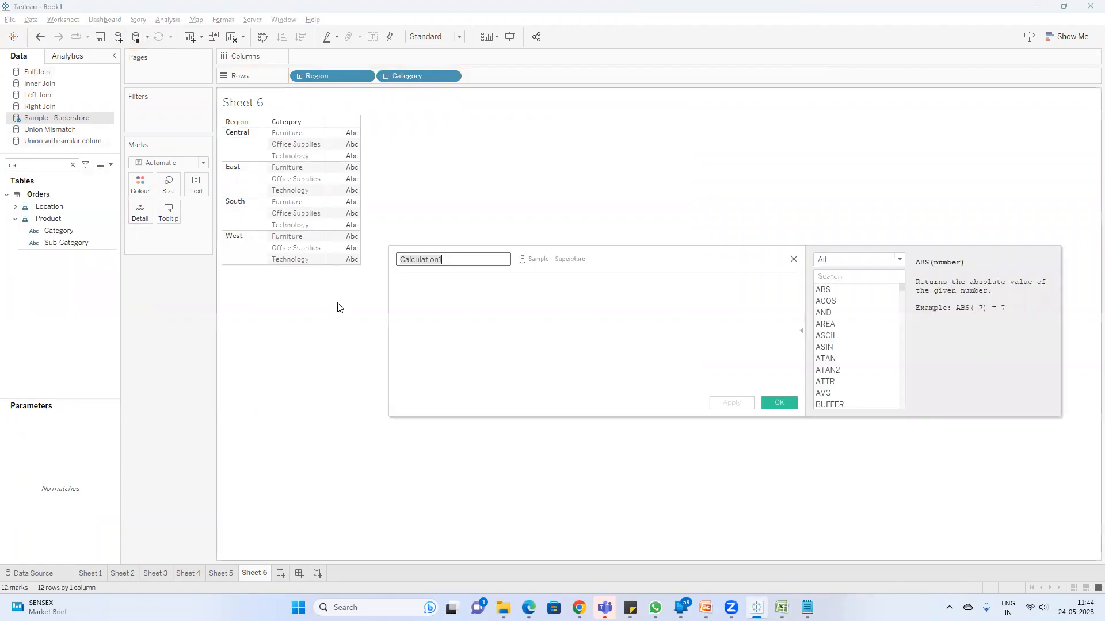
{"action": "left_click", "coordinate": [794, 259]}
Step: Start a new parameter with the String data type and name it "Region Paramet"
{"action": "left_click", "coordinate": [111, 165]}
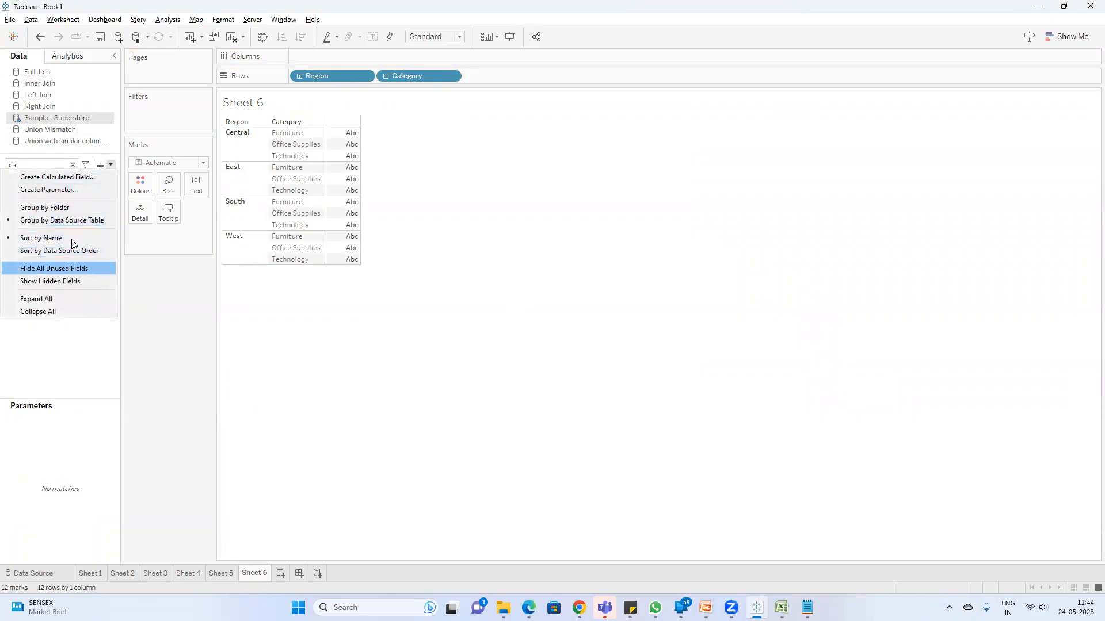
{"action": "left_click", "coordinate": [70, 192]}
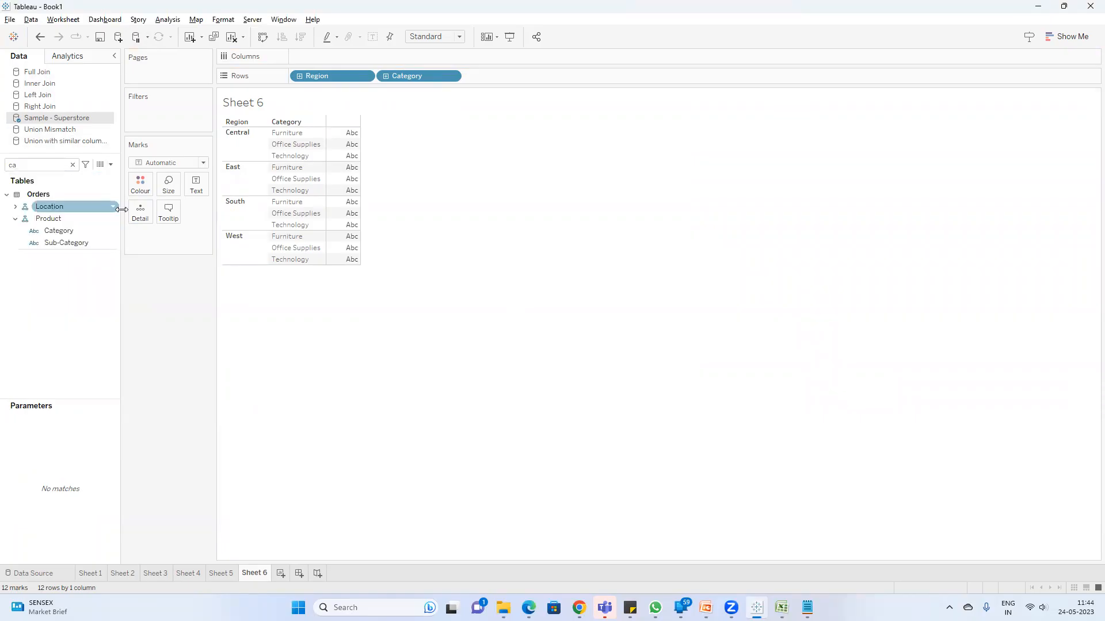
{"action": "left_click", "coordinate": [469, 256]}
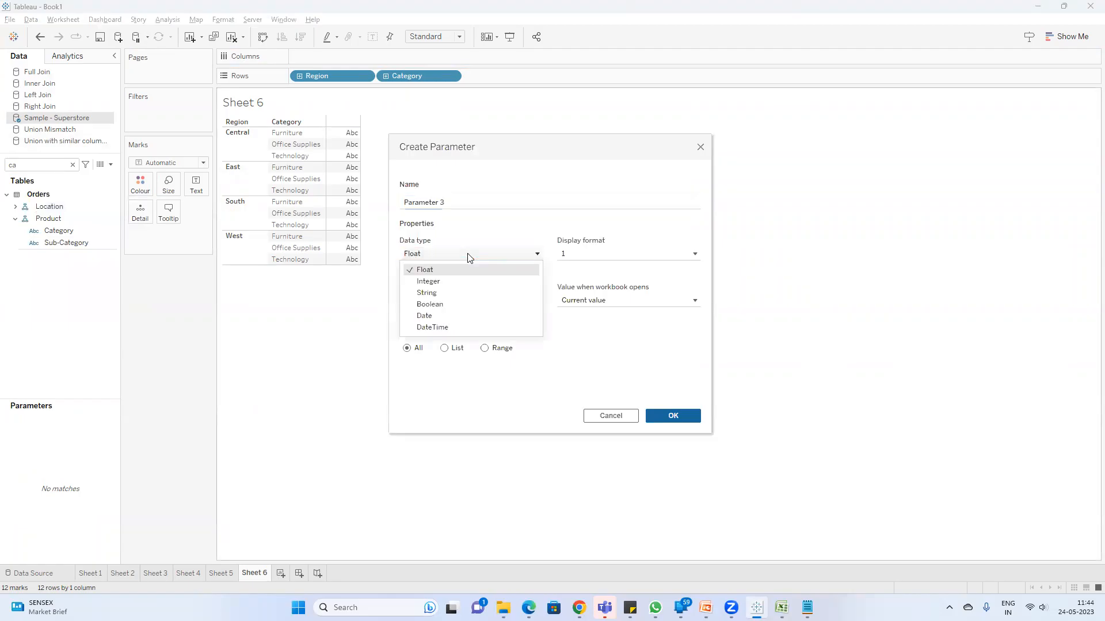
{"action": "left_click", "coordinate": [443, 292]}
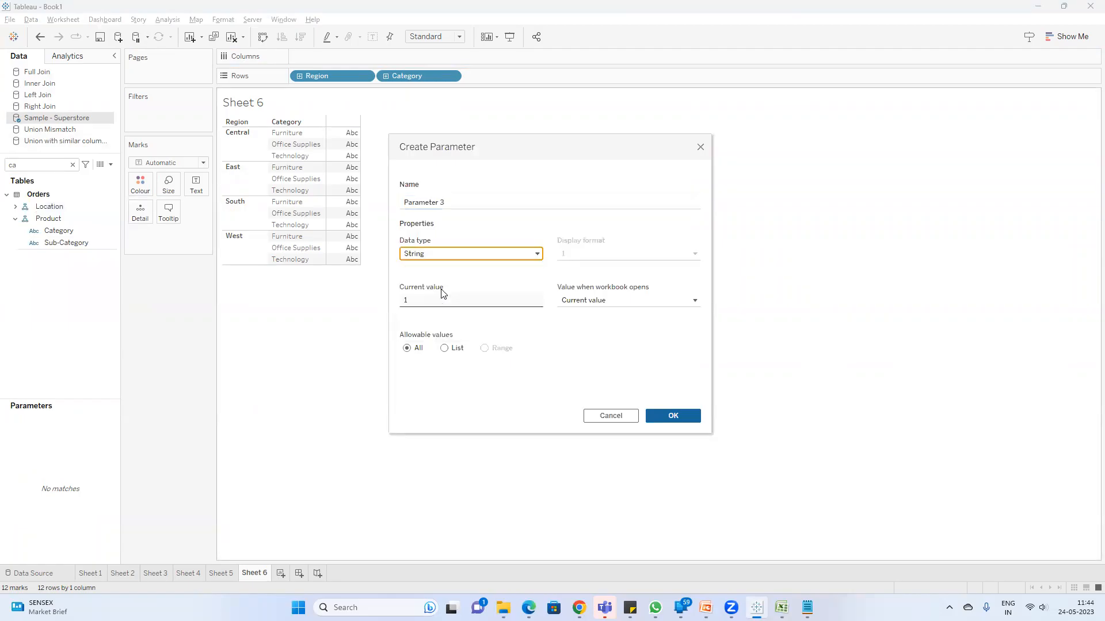
{"action": "left_click", "coordinate": [459, 202]}
{"action": "key", "text": "ctrl+a"}
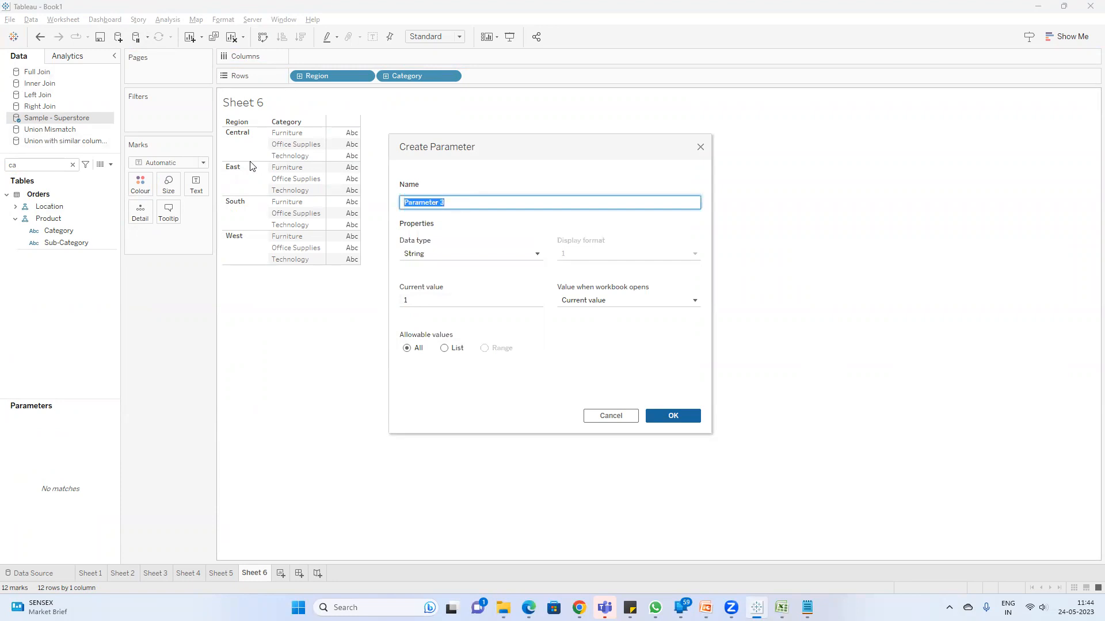
{"action": "type", "text": "Reg"}
Step: Limit the parameter to a list of values taken from the Sample - Superstore Region field and create it
{"action": "left_click", "coordinate": [446, 349]}
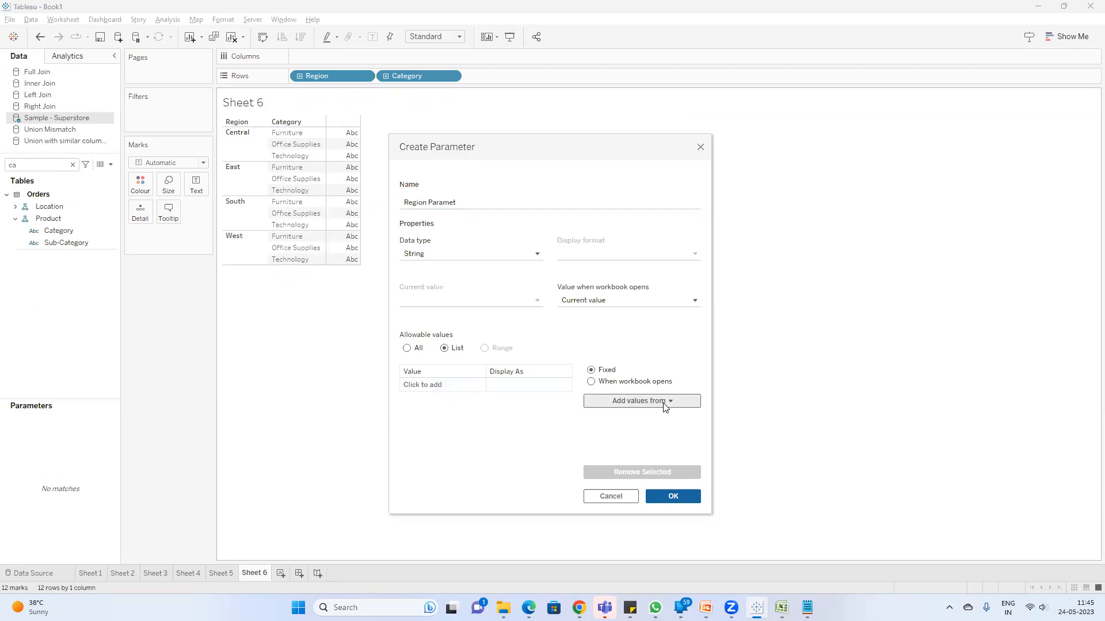
{"action": "left_click", "coordinate": [664, 402]}
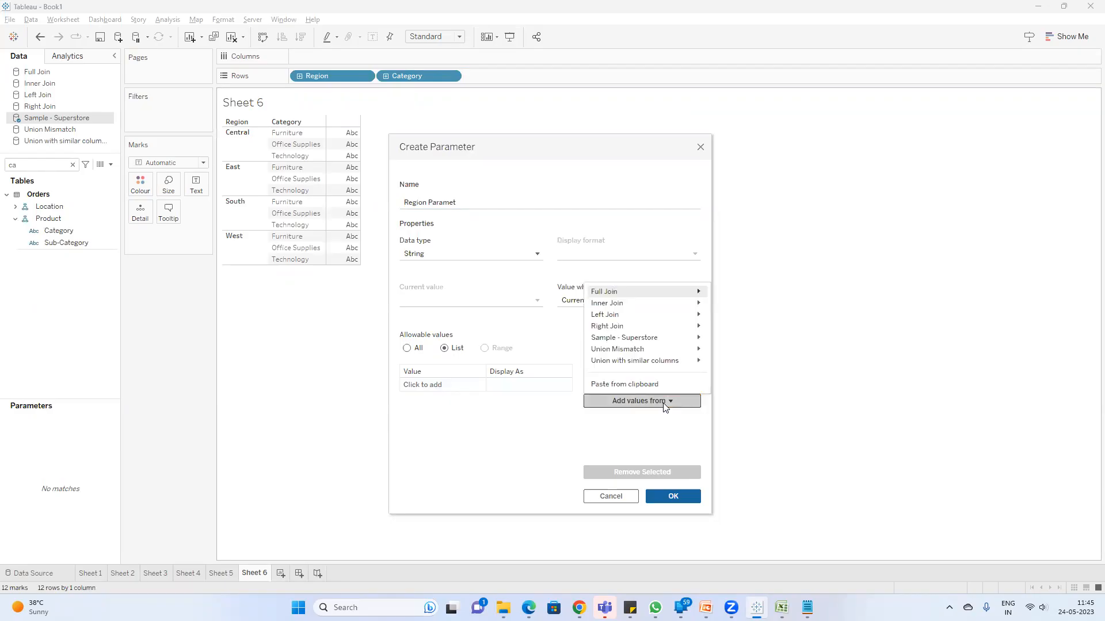
{"action": "mouse_move", "coordinate": [670, 338]}
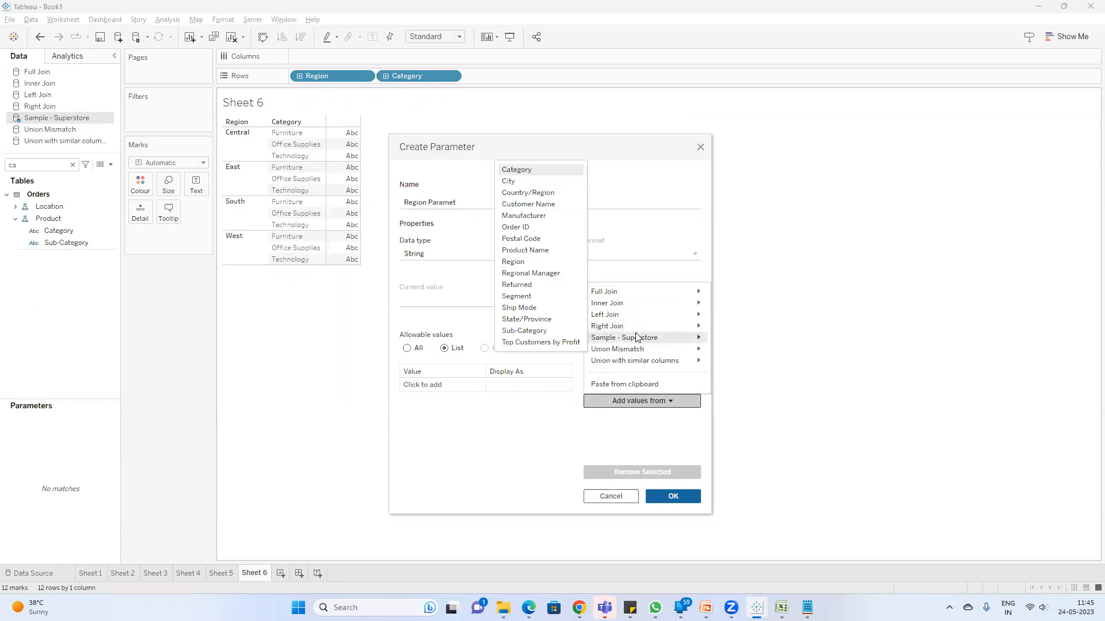
{"action": "left_click", "coordinate": [521, 262]}
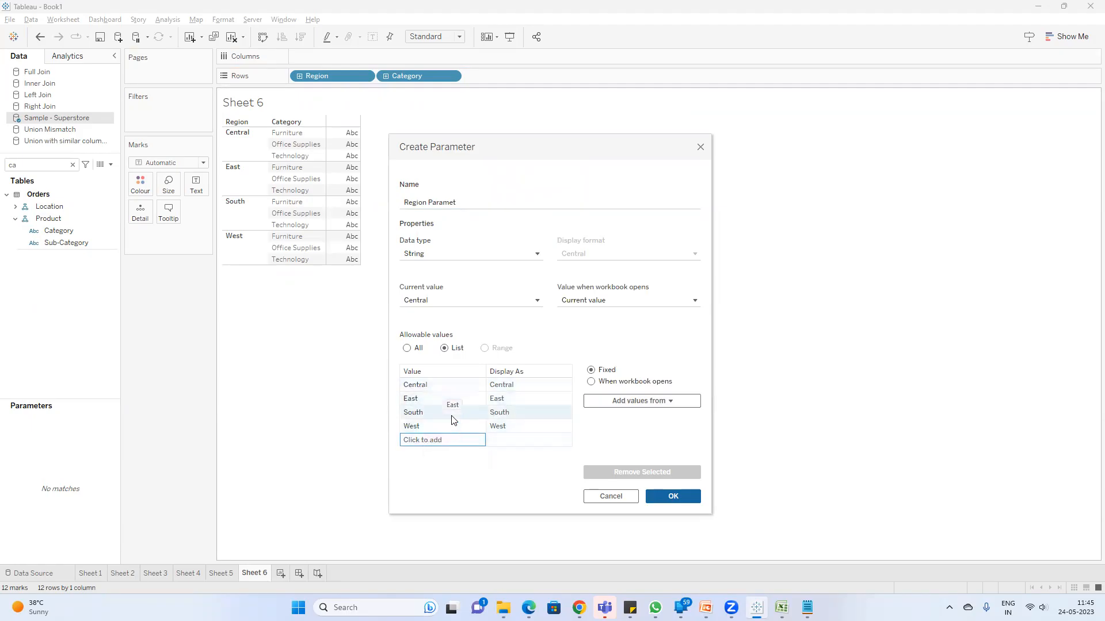
{"action": "left_click", "coordinate": [673, 497]}
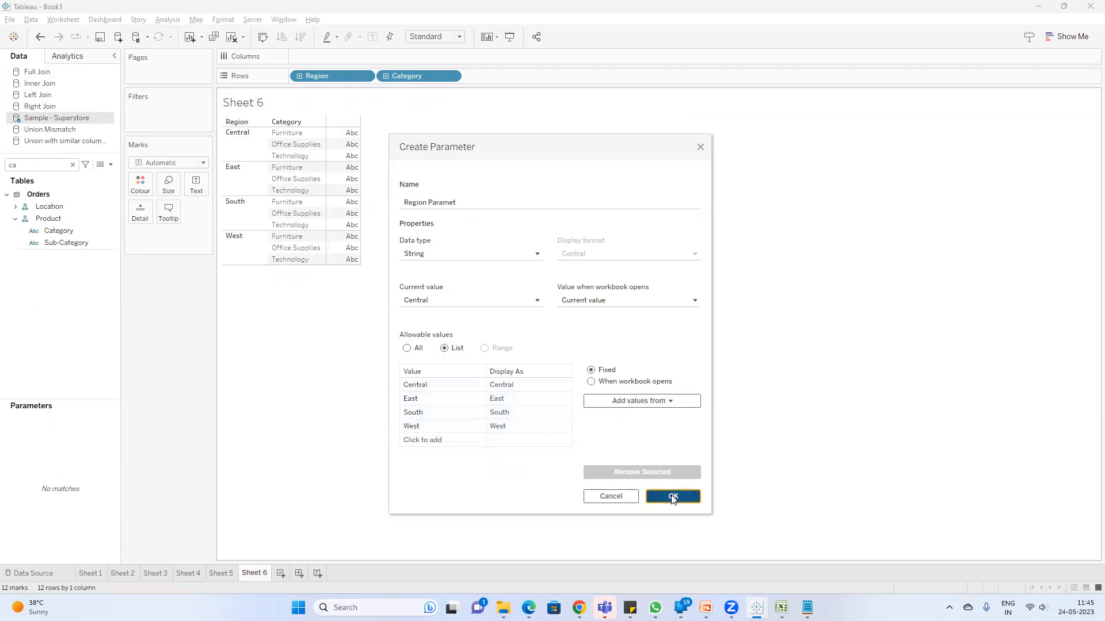
{"action": "left_click", "coordinate": [110, 166]}
{"action": "left_click", "coordinate": [260, 391]}
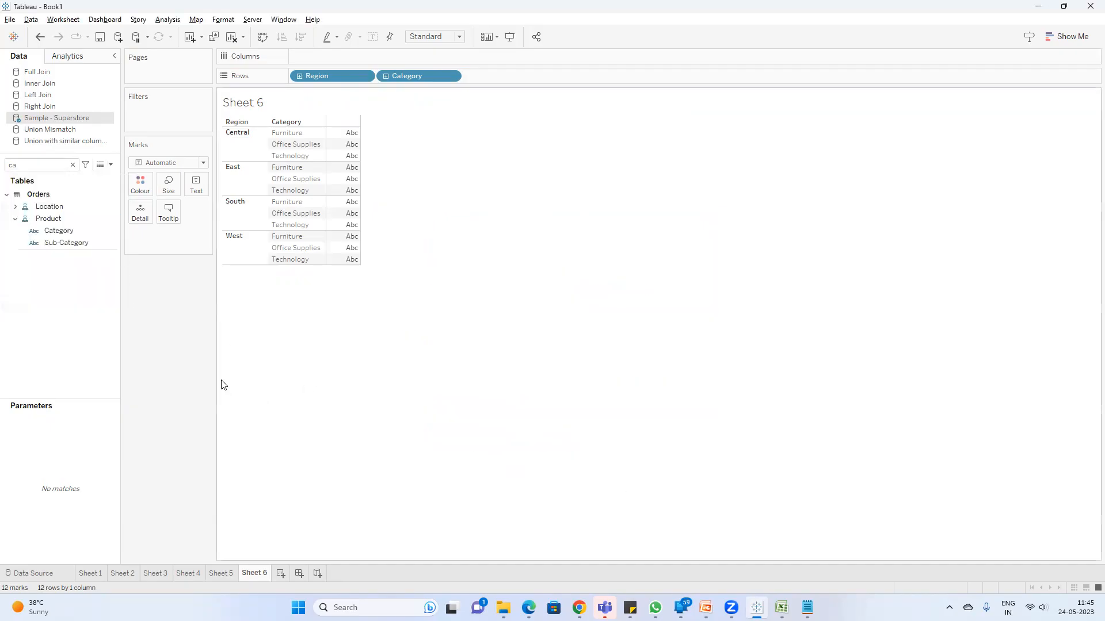
Step: Search the fields for "reg", show the Region Paramet control on Sheet 6 and look through its selectable values
{"action": "left_click", "coordinate": [72, 165]}
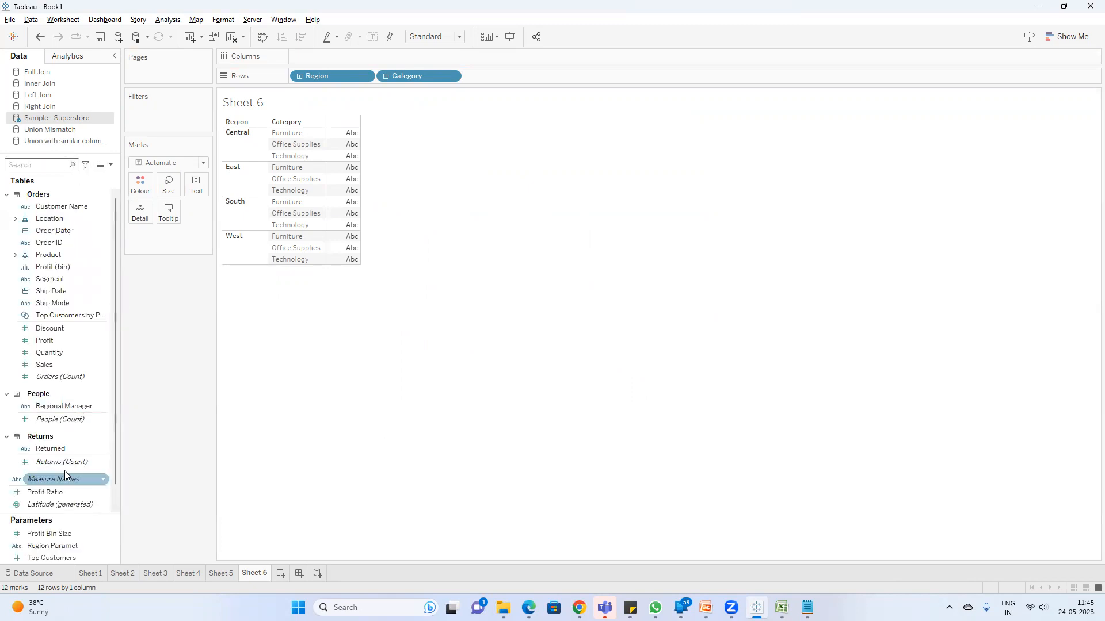
{"action": "type", "text": "reg"}
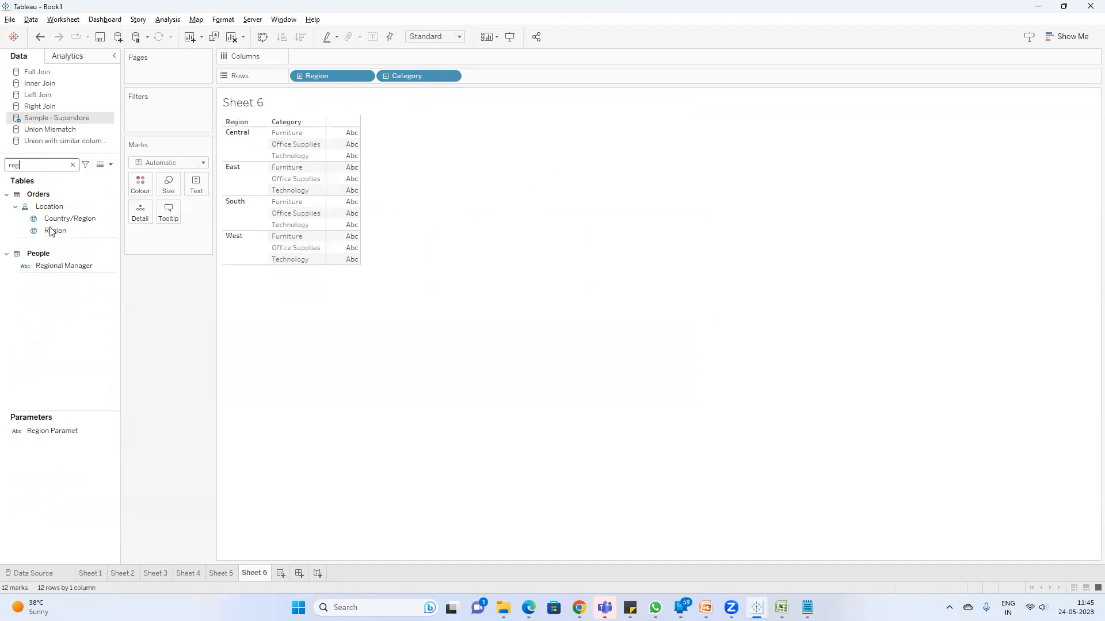
{"action": "right_click", "coordinate": [65, 430]}
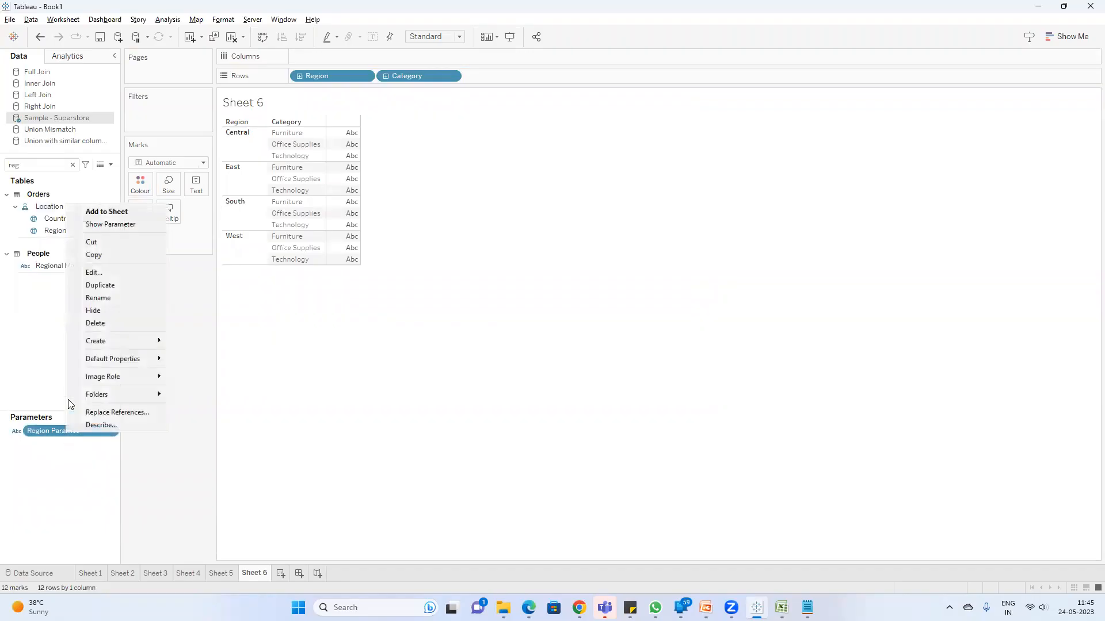
{"action": "left_click", "coordinate": [123, 229]}
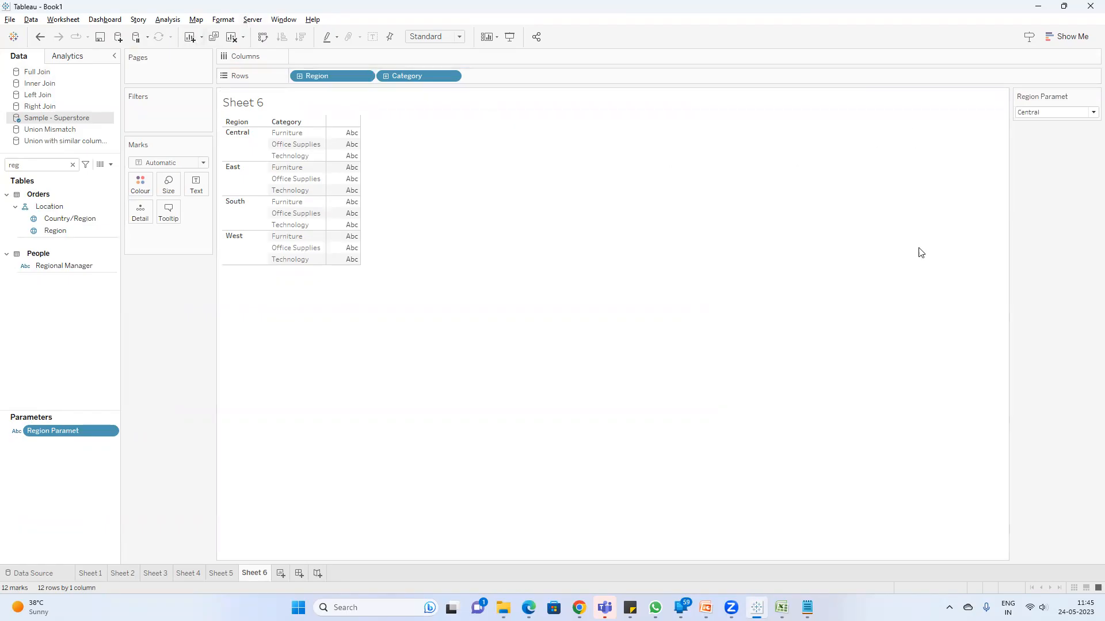
{"action": "left_click", "coordinate": [1059, 113]}
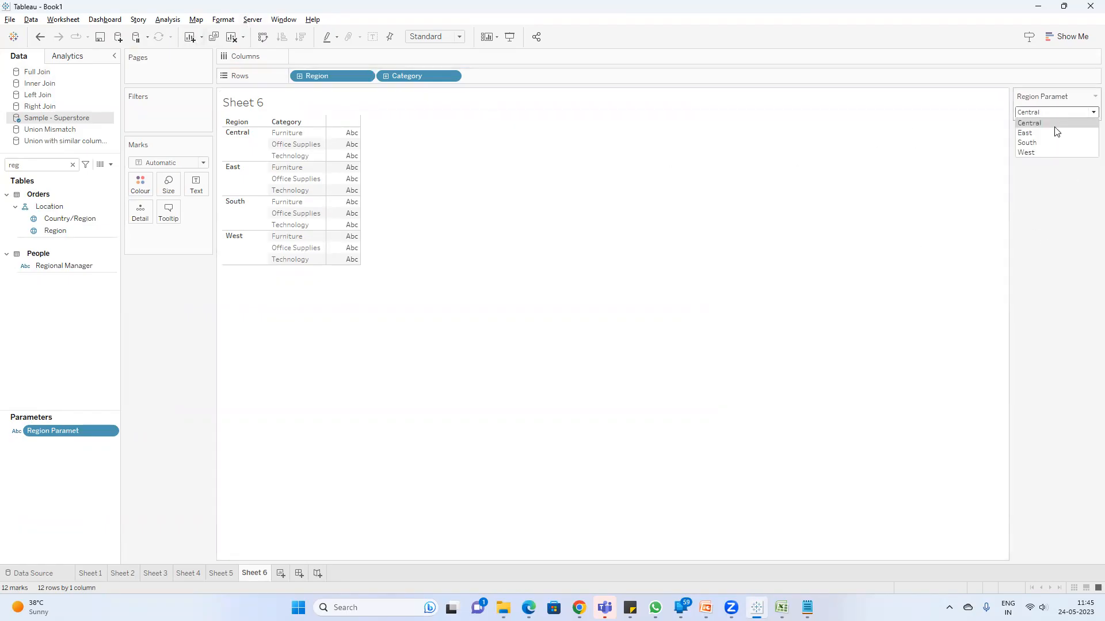
{"action": "left_click", "coordinate": [329, 196]}
{"action": "left_click", "coordinate": [570, 181]}
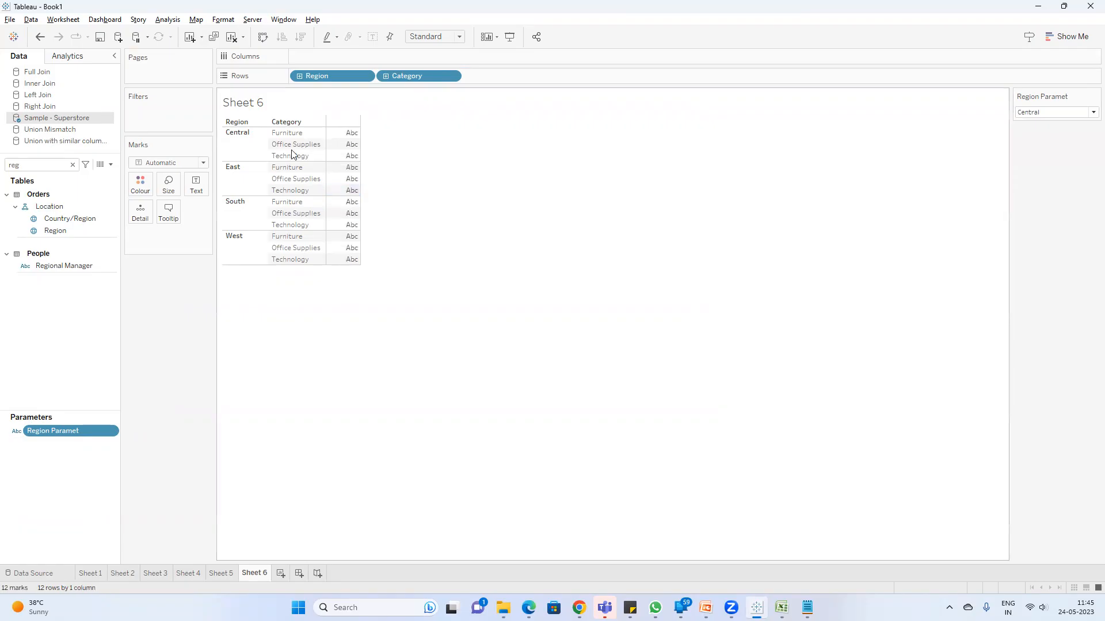
Step: Add a parameter action on Sheet 6 with Region Paramet as the target parameter, and test it by selecting the East region
{"action": "left_click", "coordinate": [75, 20]}
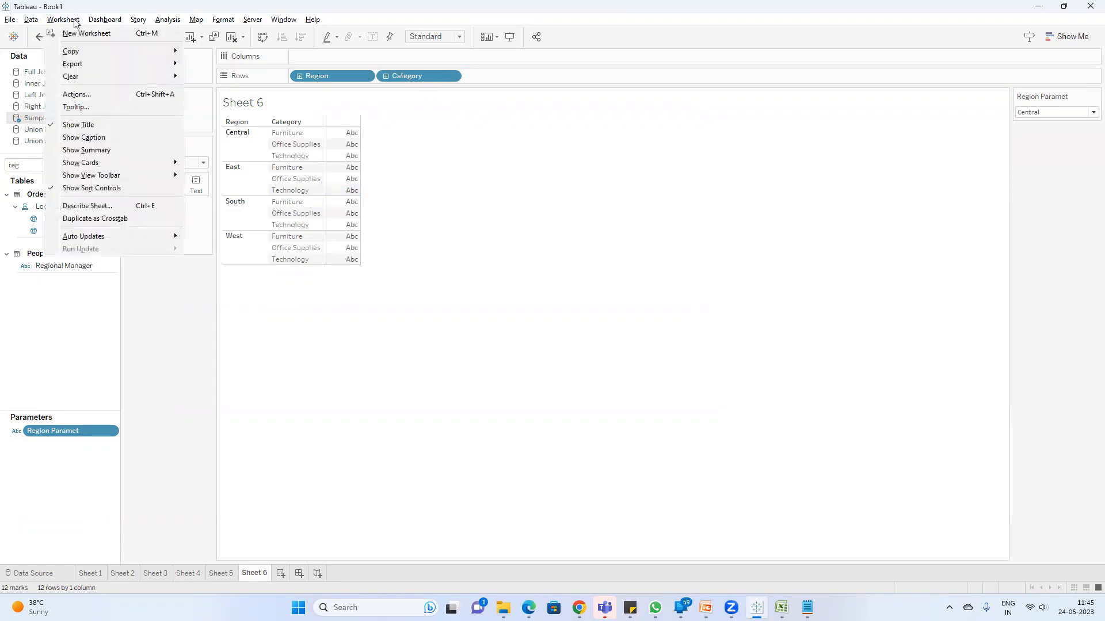
{"action": "left_click", "coordinate": [112, 95]}
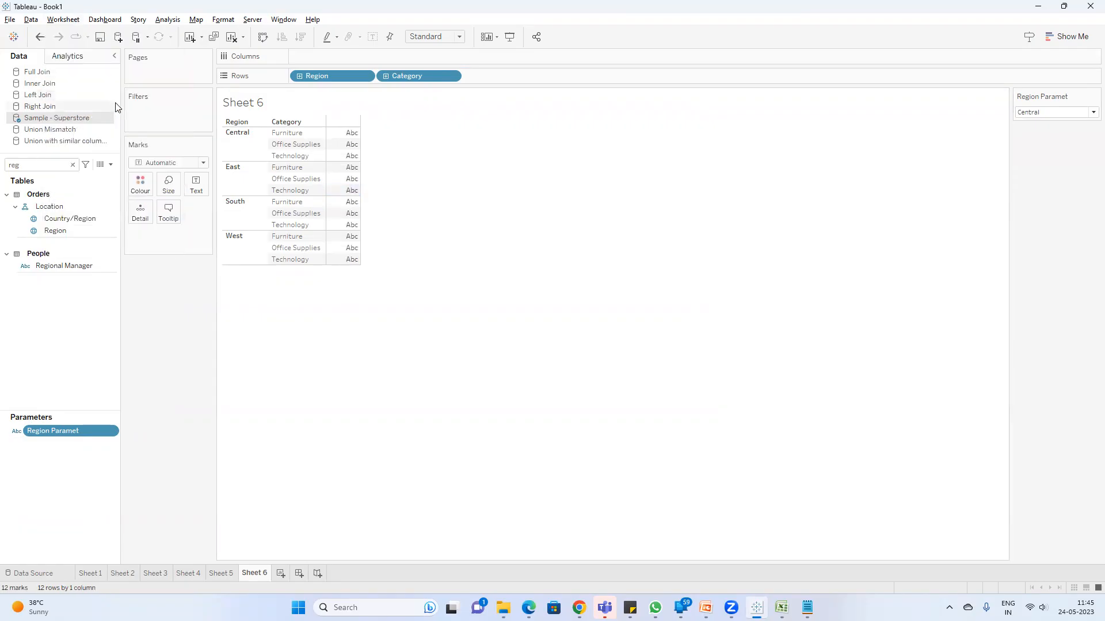
{"action": "left_click", "coordinate": [431, 365]}
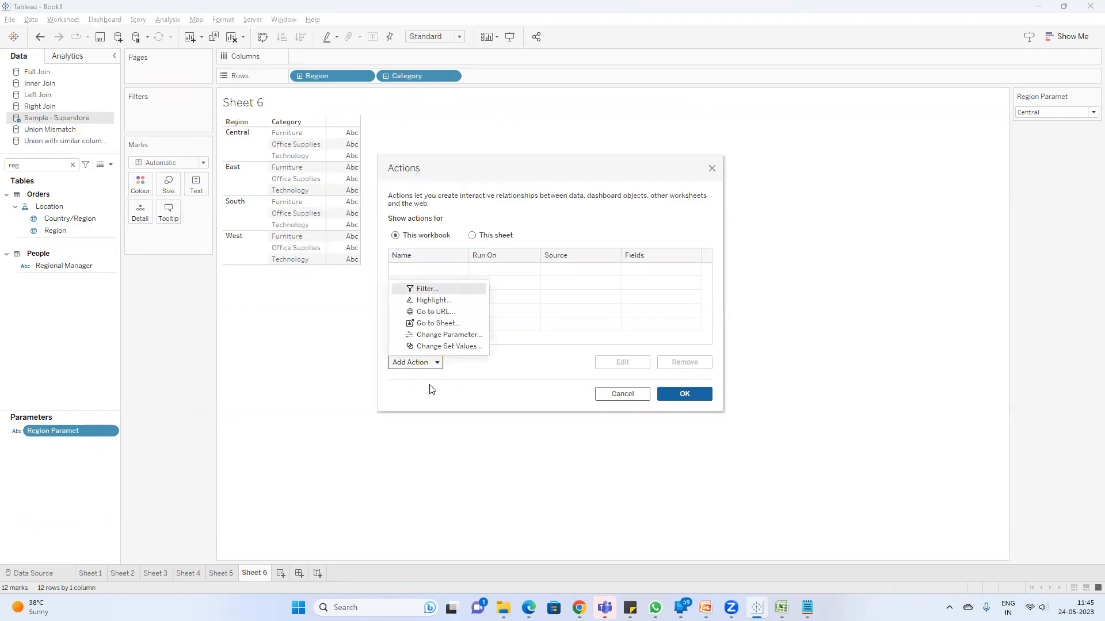
{"action": "left_click", "coordinate": [442, 337]}
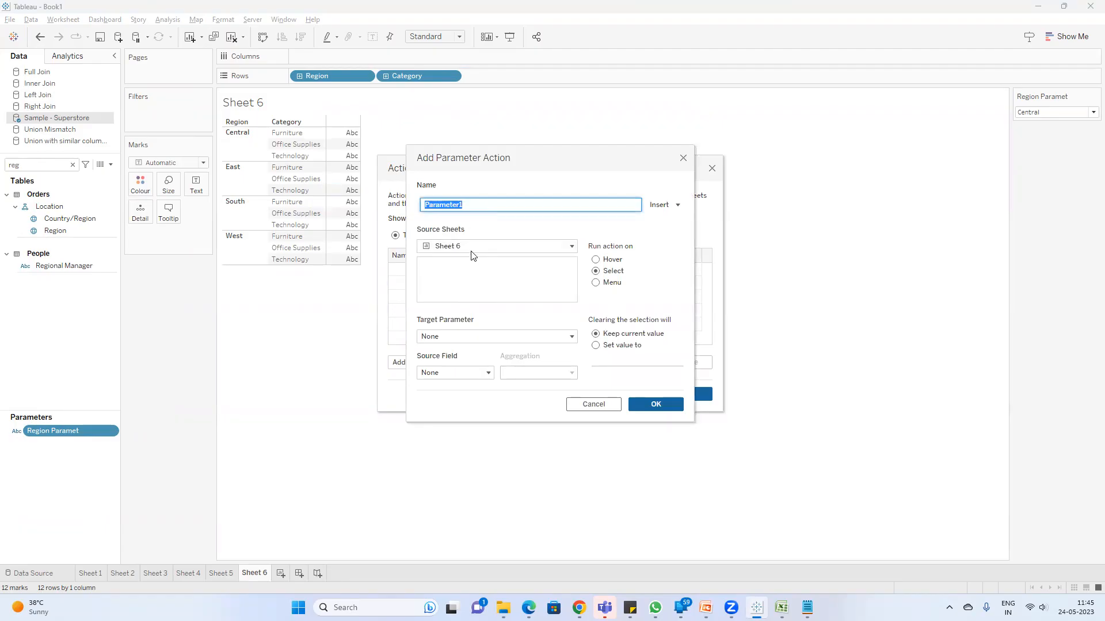
{"action": "left_click", "coordinate": [482, 338]}
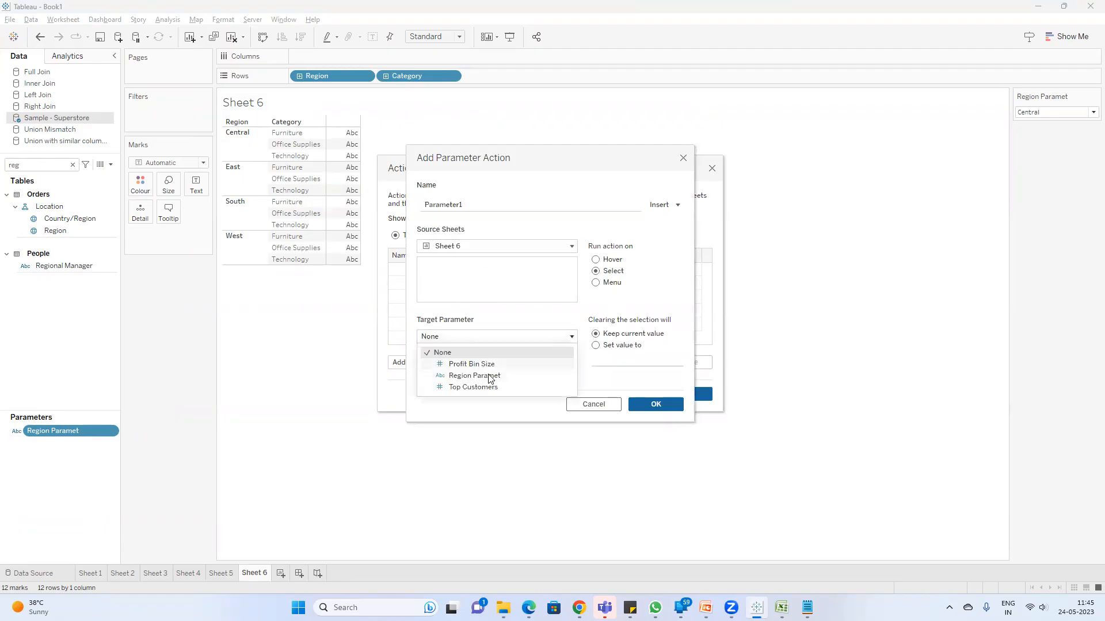
{"action": "left_click", "coordinate": [499, 376]}
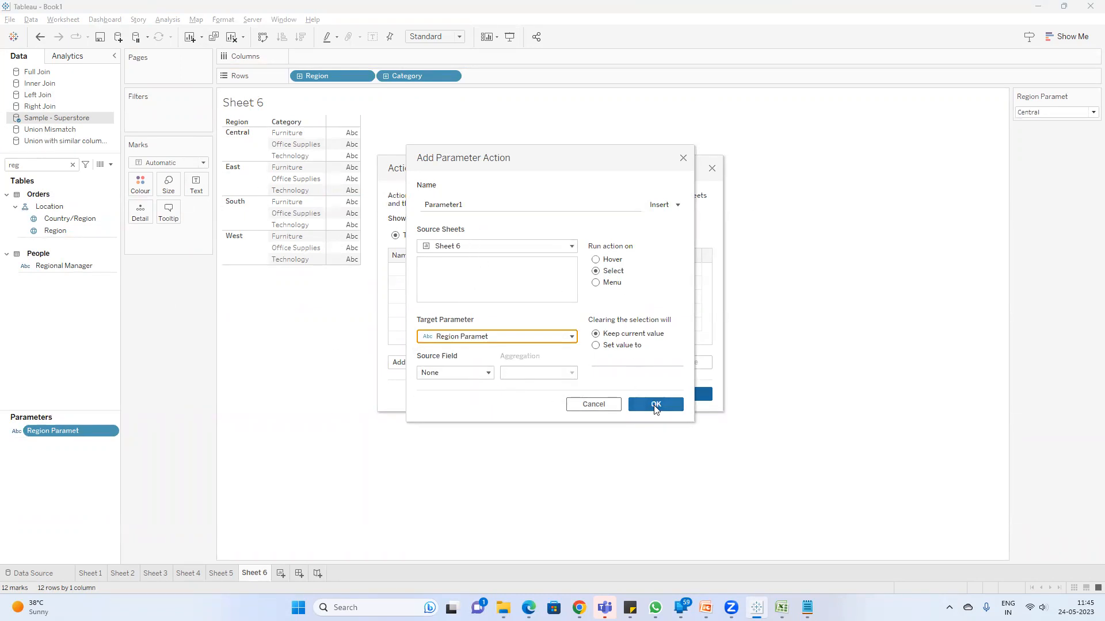
{"action": "left_click", "coordinate": [655, 405]}
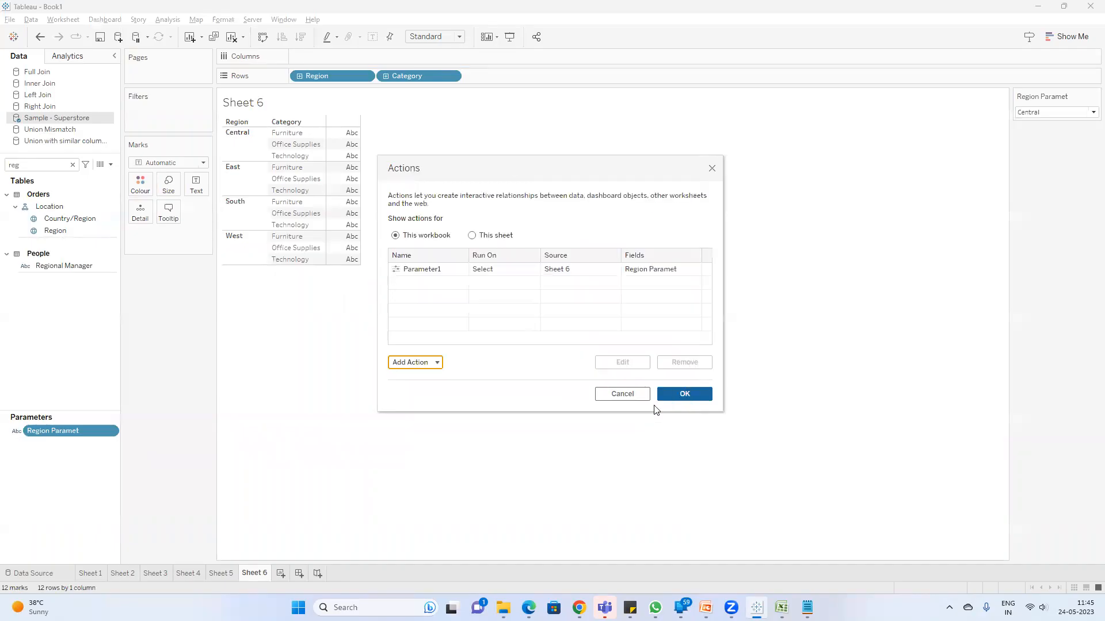
{"action": "left_click", "coordinate": [698, 393]}
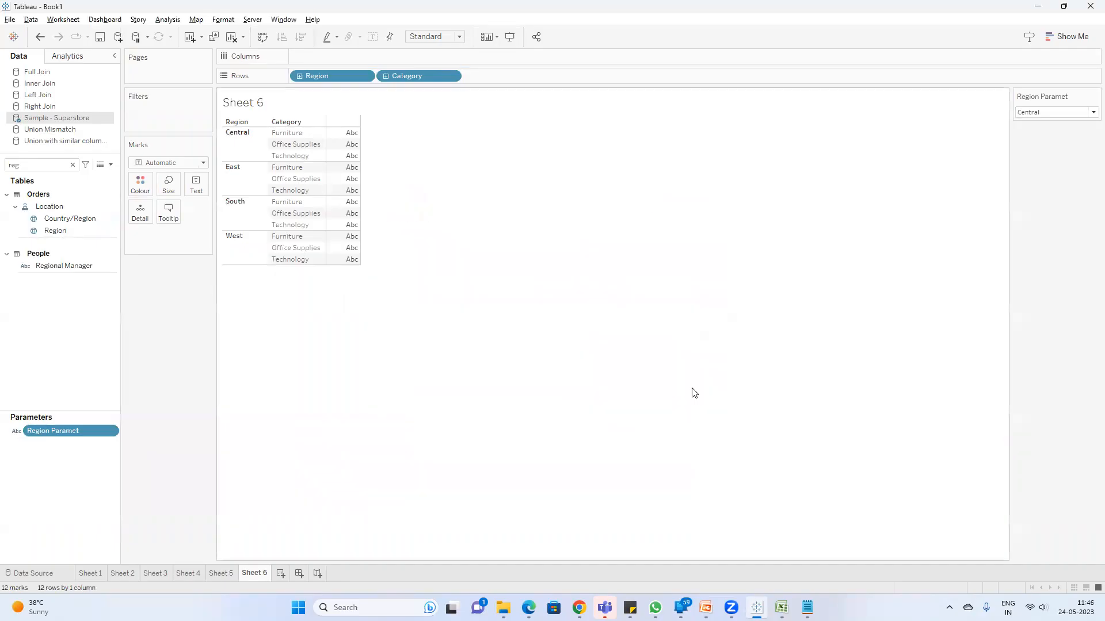
{"action": "left_click", "coordinate": [227, 183]}
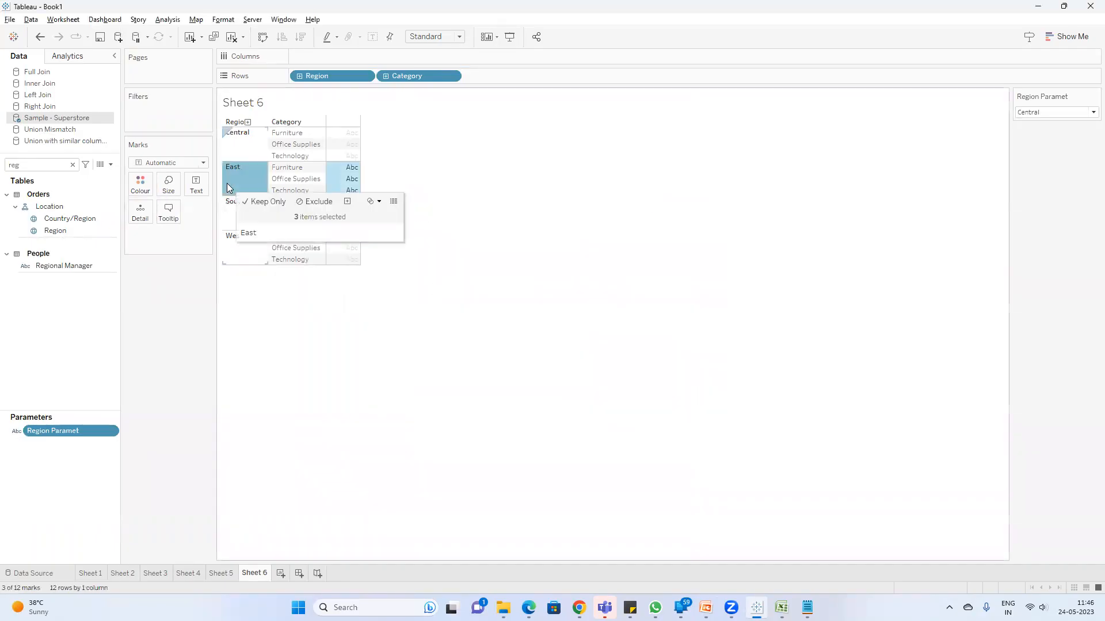
{"action": "left_click", "coordinate": [352, 181]}
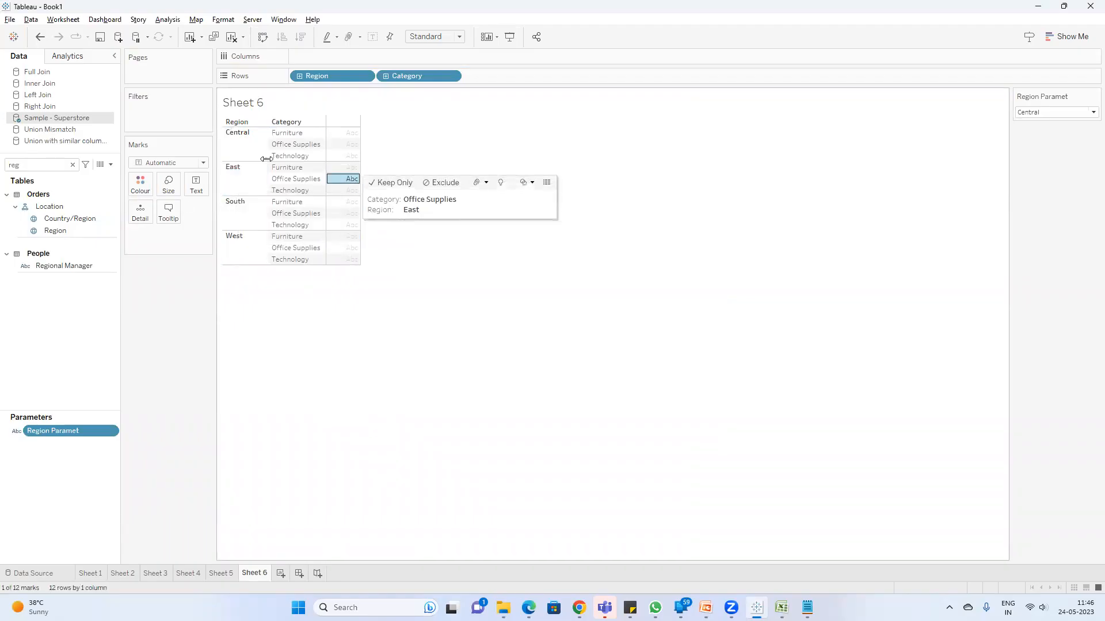
{"action": "left_click", "coordinate": [250, 183]}
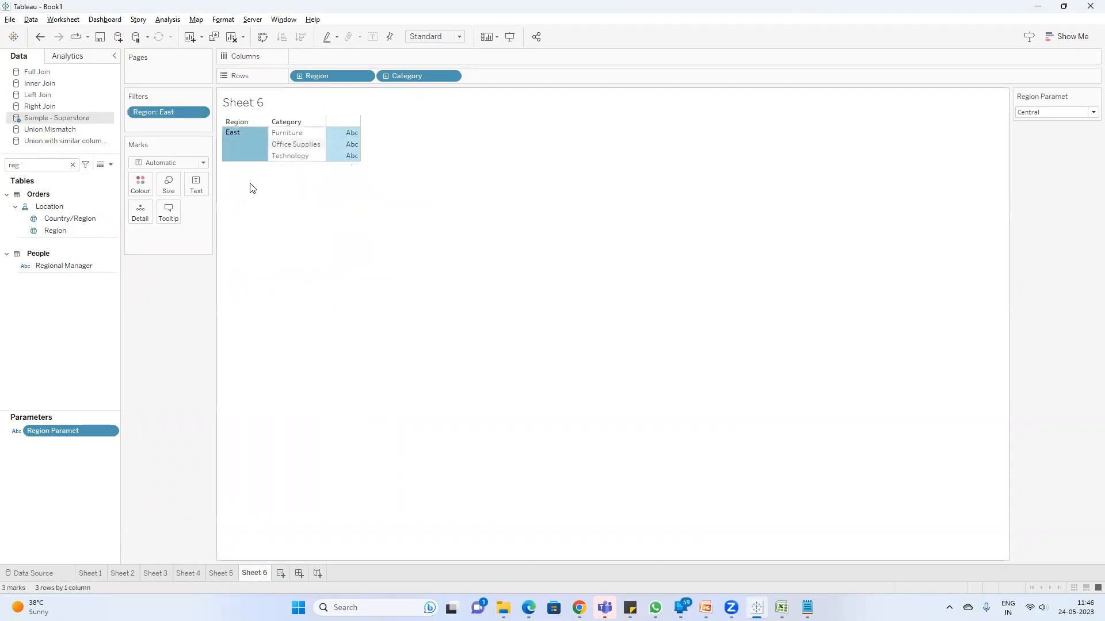
{"action": "left_click_drag", "start_coordinate": [152, 118], "coordinate": [167, 288]}
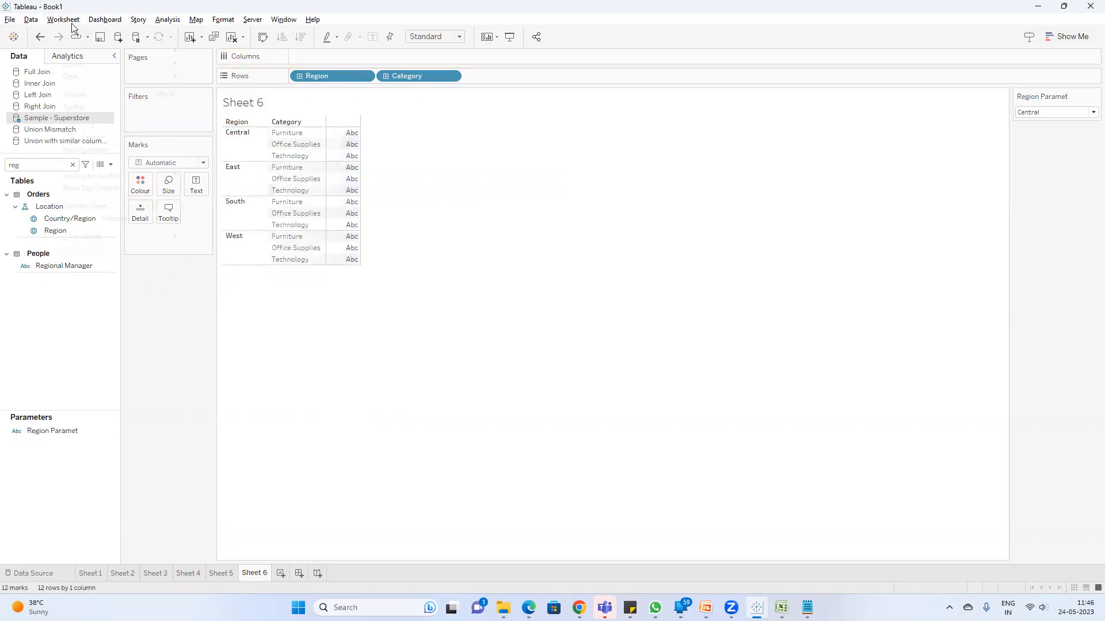
Step: Edit the existing parameter action so its source field is Region (Sample - Superstore), with aggregation None
{"action": "left_click", "coordinate": [72, 23]}
{"action": "left_click", "coordinate": [95, 96]}
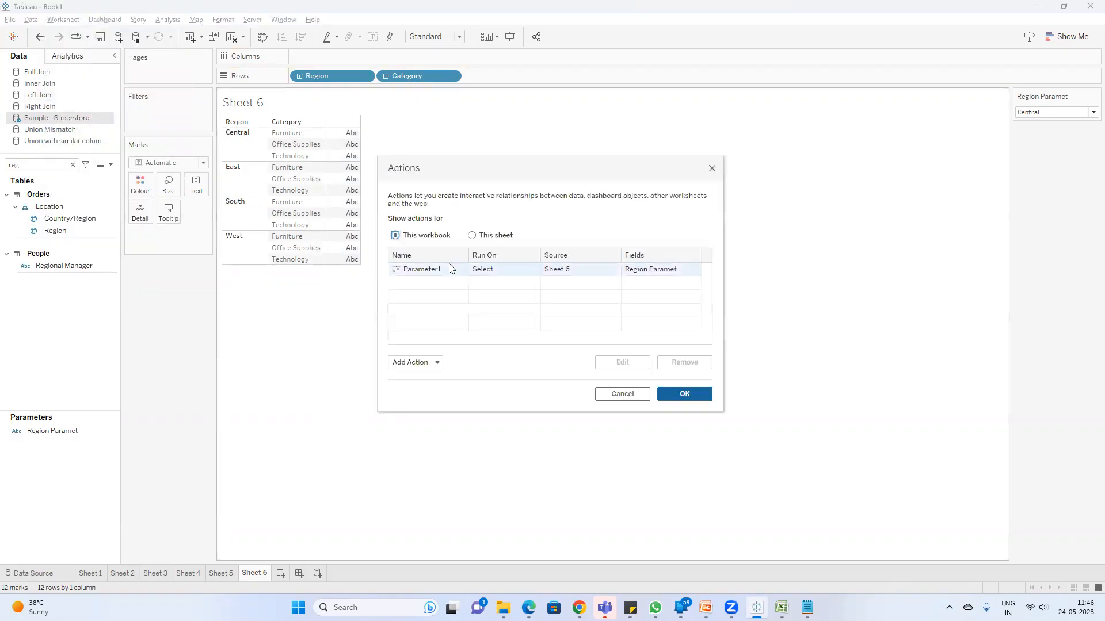
{"action": "double_click", "coordinate": [399, 276]}
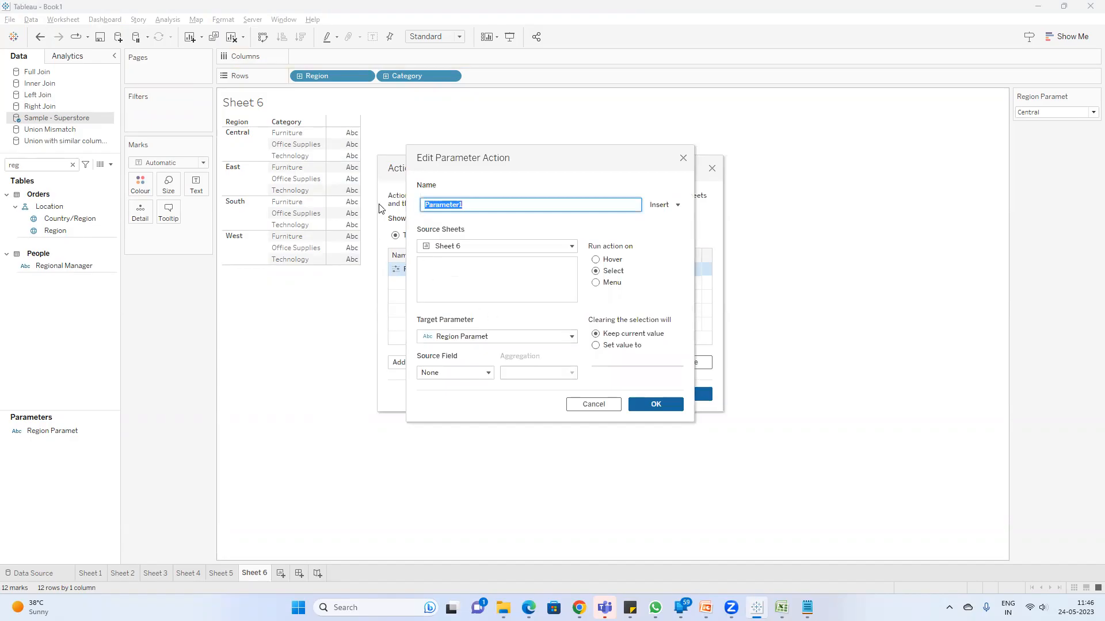
{"action": "left_click", "coordinate": [470, 373]}
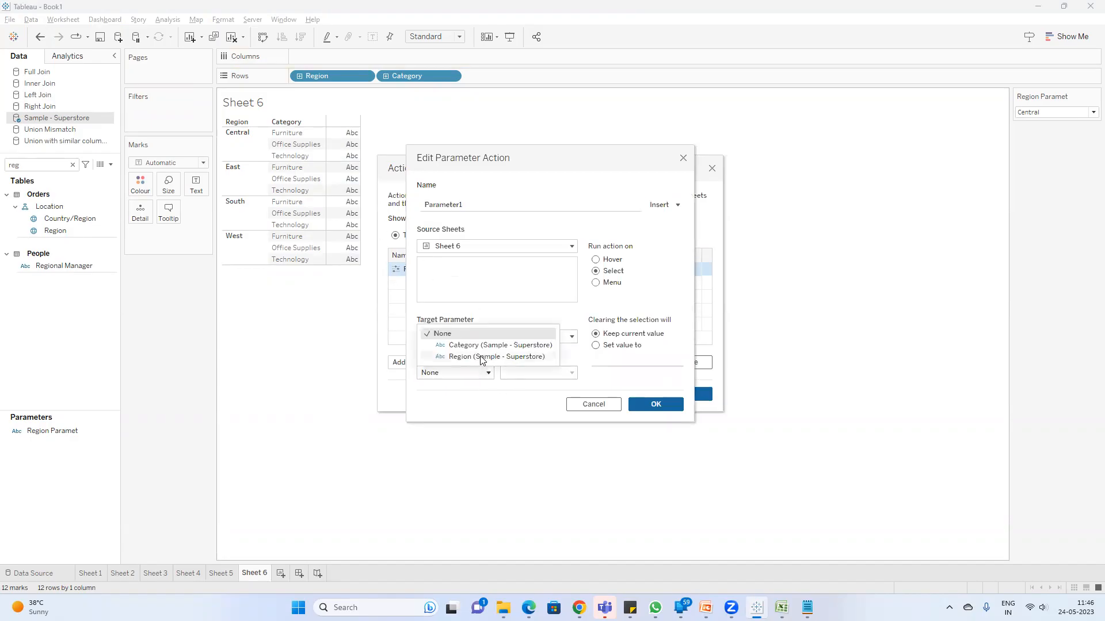
{"action": "left_click", "coordinate": [481, 358]}
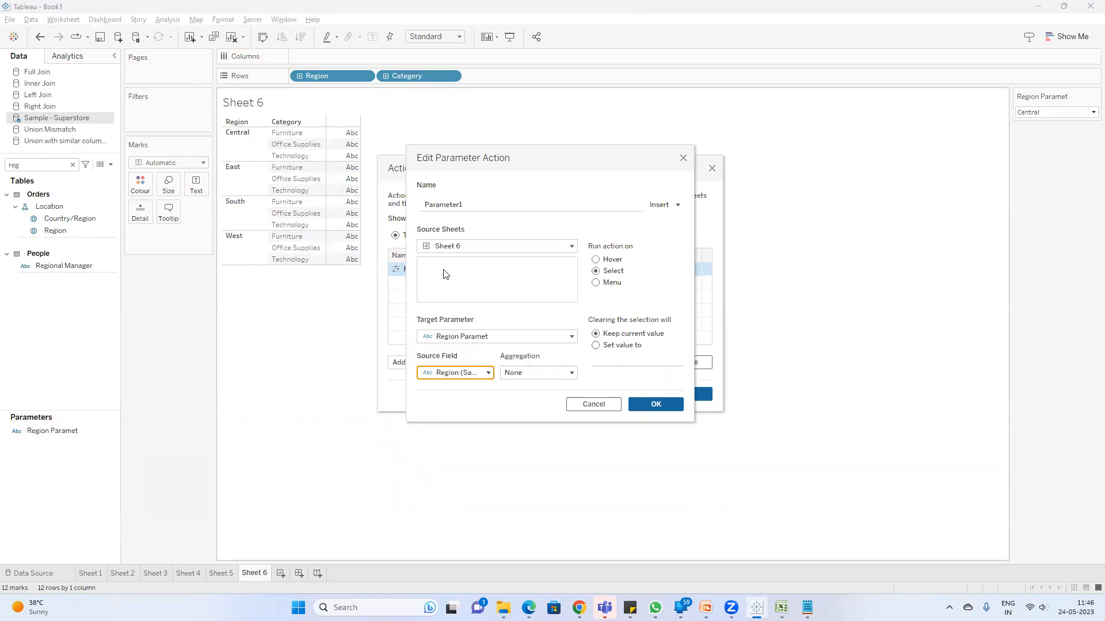
{"action": "left_click", "coordinate": [547, 373]}
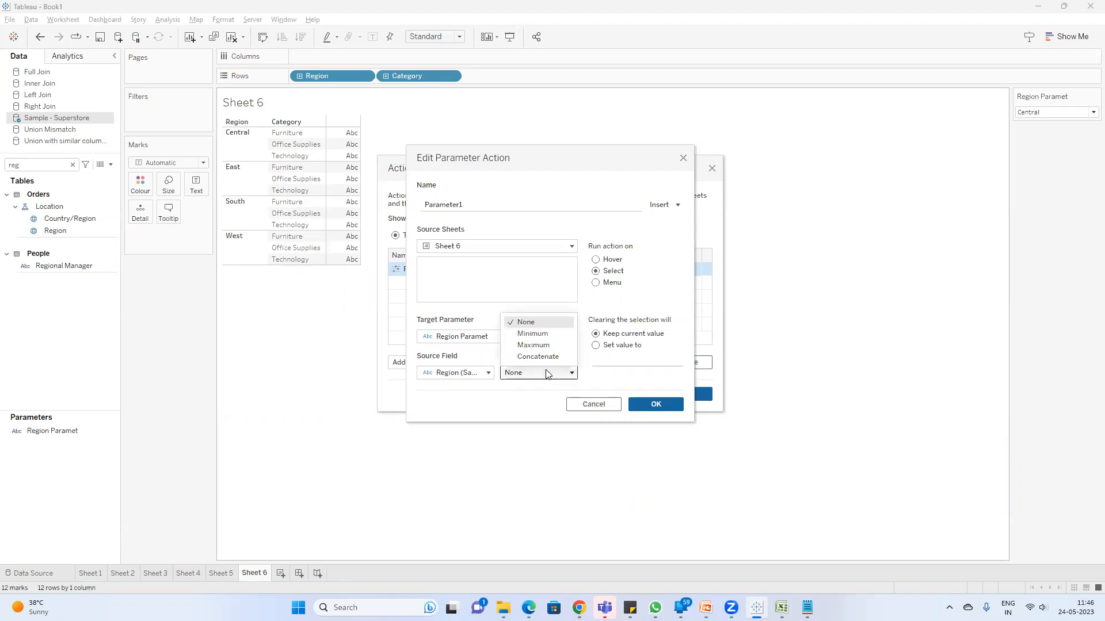
{"action": "left_click", "coordinate": [547, 374]}
{"action": "left_click", "coordinate": [665, 408]}
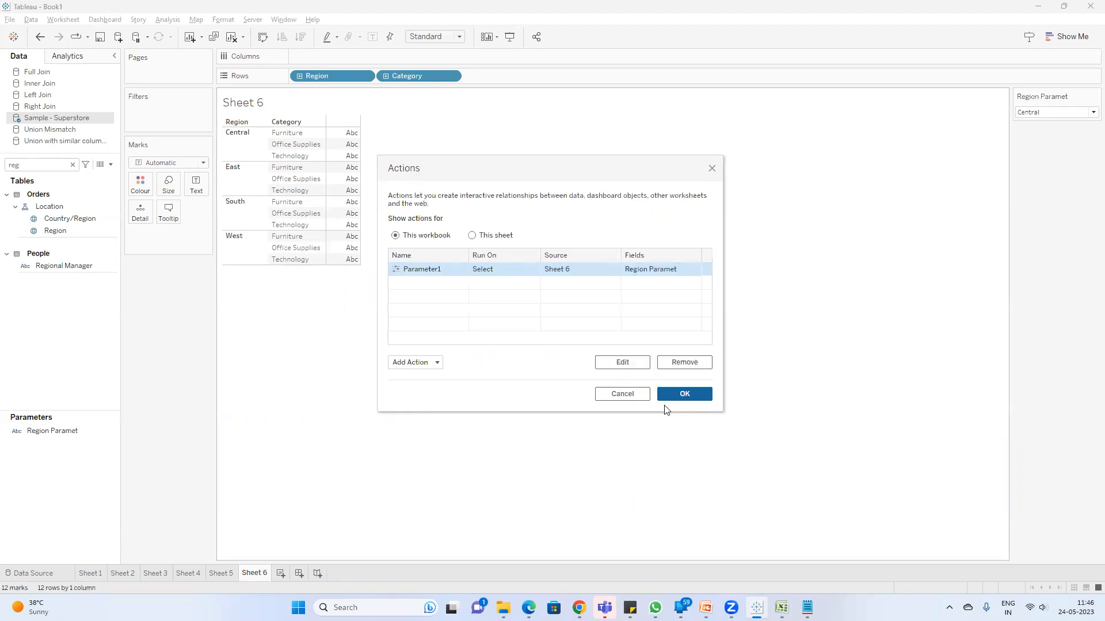
{"action": "left_click", "coordinate": [670, 397]}
Step: Test the parameter action on Sheet 6 by selecting the Central, East, South and West regions in turn
{"action": "left_click", "coordinate": [241, 144]}
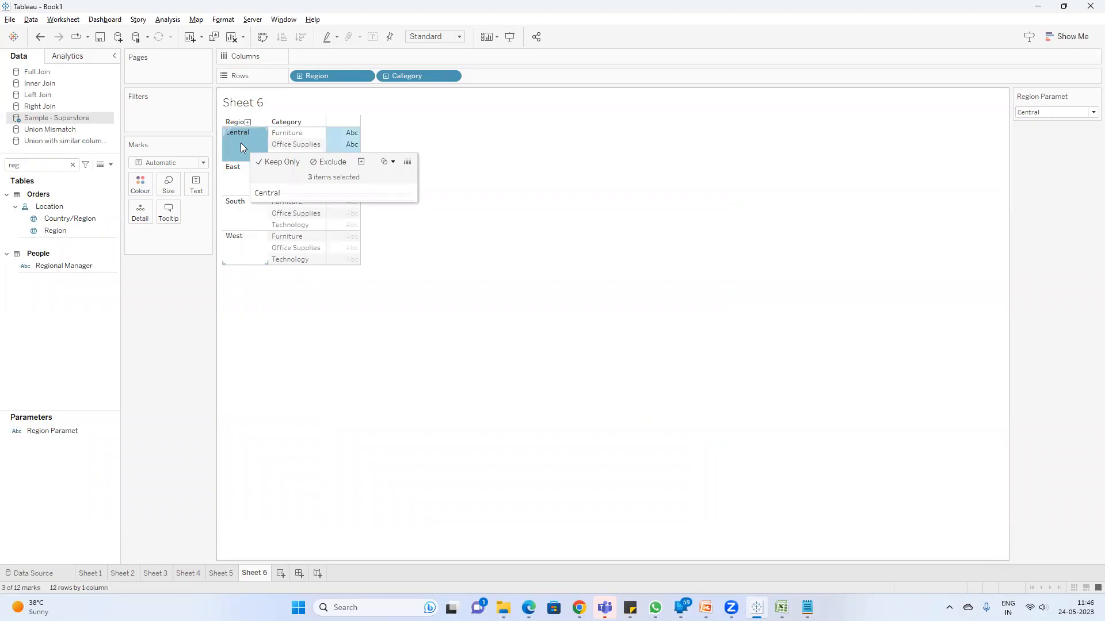
{"action": "left_click", "coordinate": [245, 178]}
{"action": "left_click", "coordinate": [592, 233]}
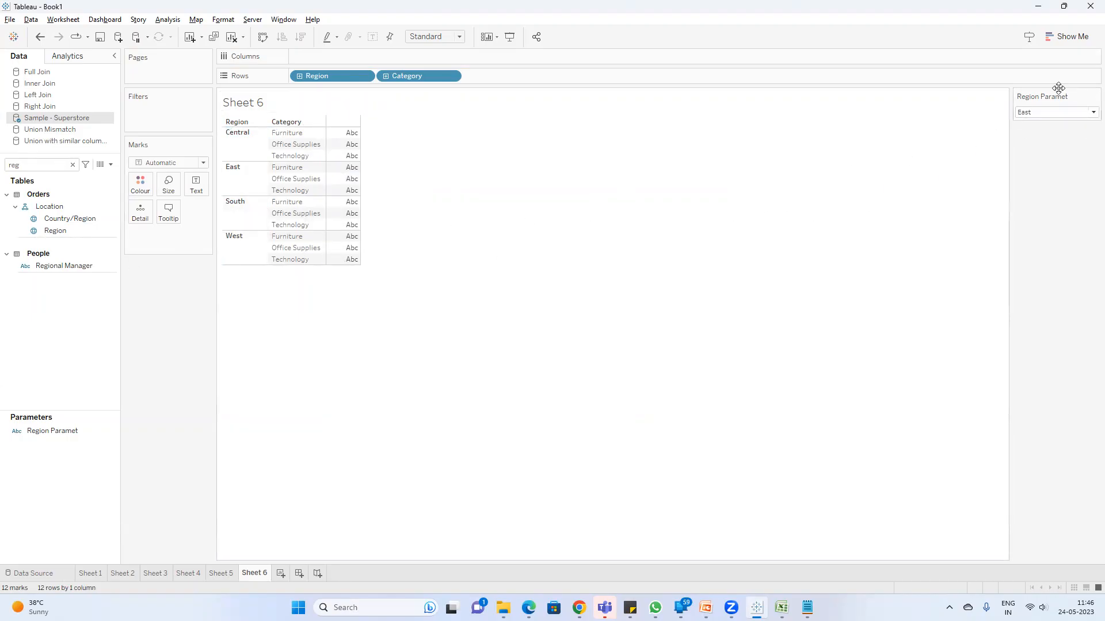
{"action": "left_click", "coordinate": [242, 224]}
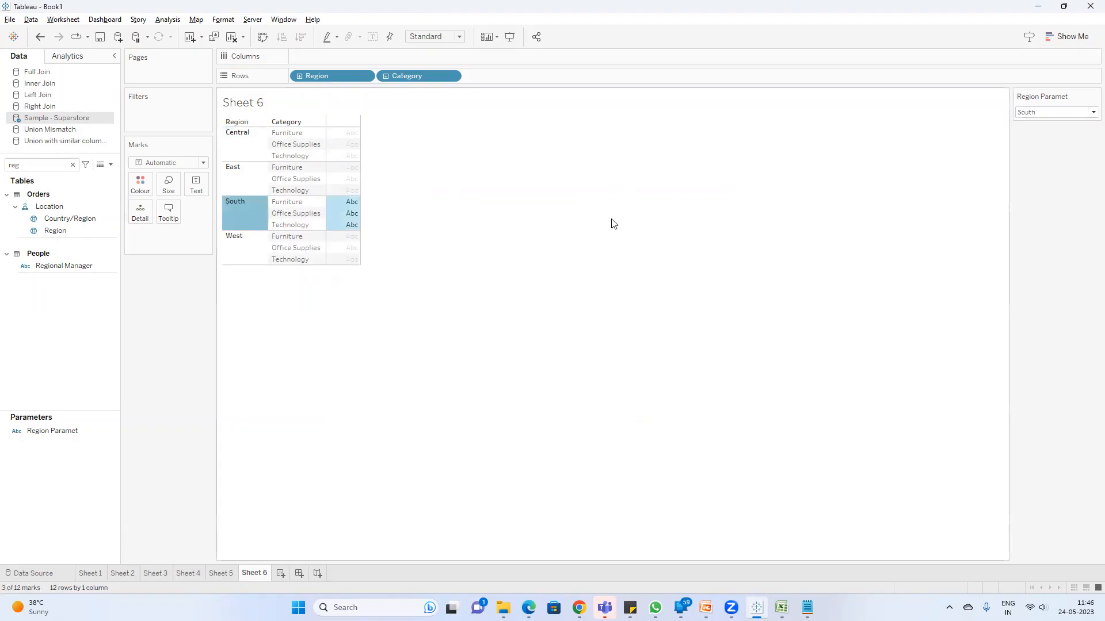
{"action": "left_click", "coordinate": [249, 248]}
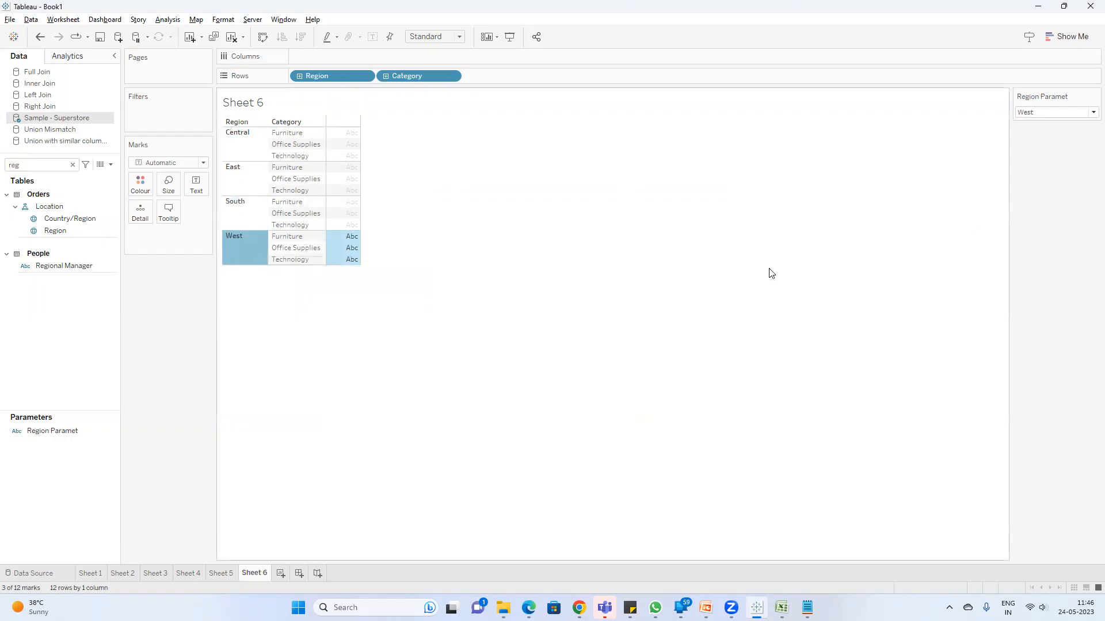
Step: Add a new worksheet listing Region in rows with the sum of Sales as text, and clear the field search
{"action": "left_click", "coordinate": [281, 573]}
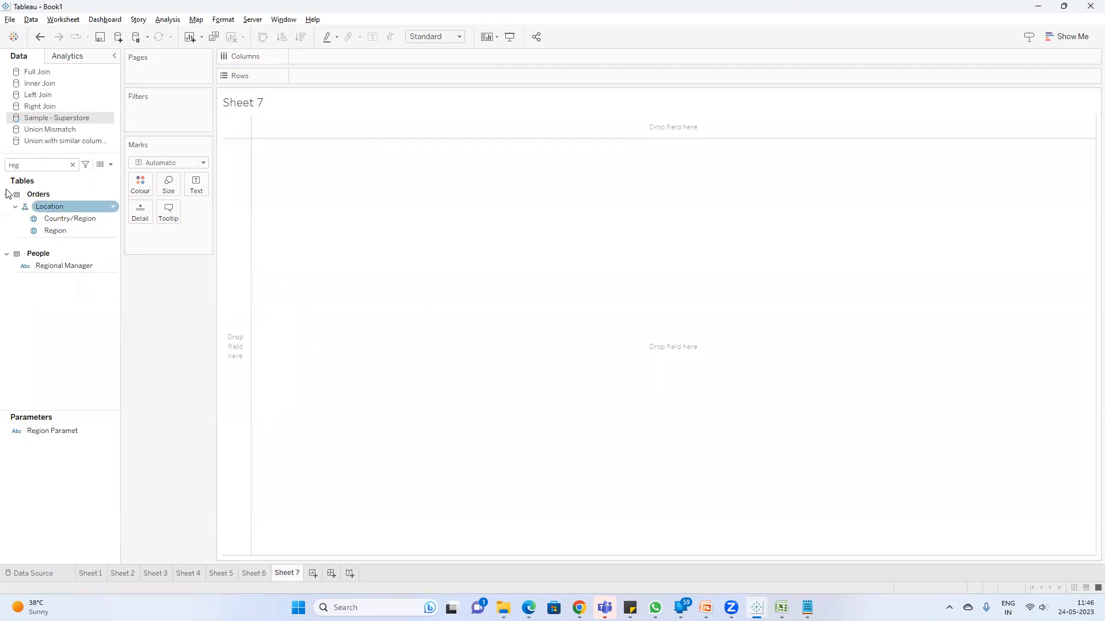
{"action": "left_click", "coordinate": [58, 168]}
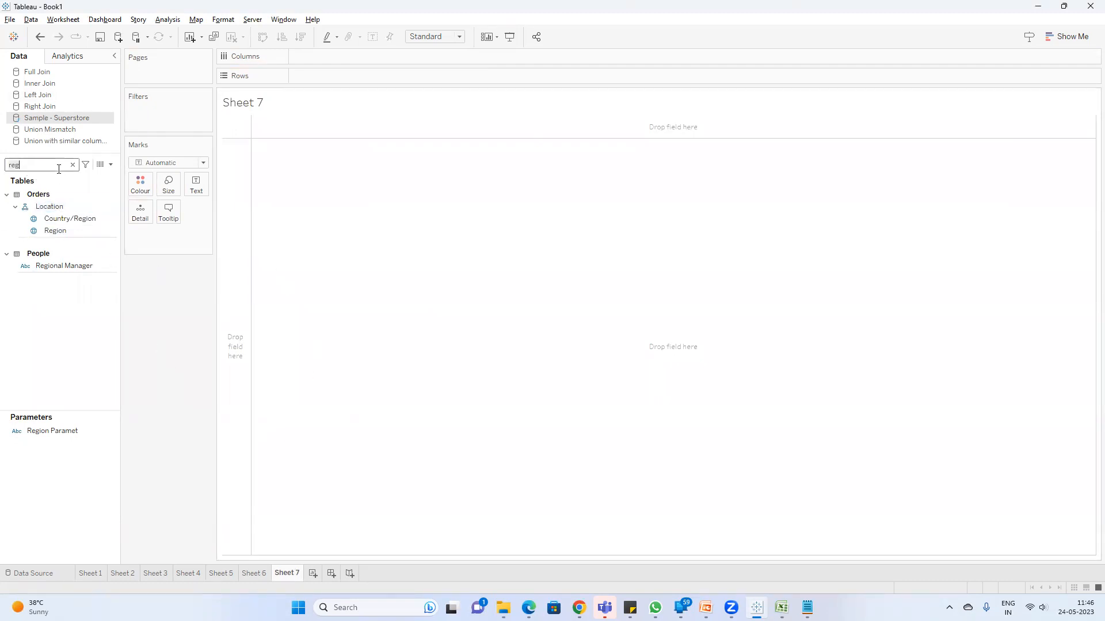
{"action": "left_click_drag", "start_coordinate": [57, 231], "coordinate": [360, 85]}
{"action": "double_click", "coordinate": [35, 165]}
{"action": "type", "text": "sa"}
{"action": "left_click", "coordinate": [54, 216]}
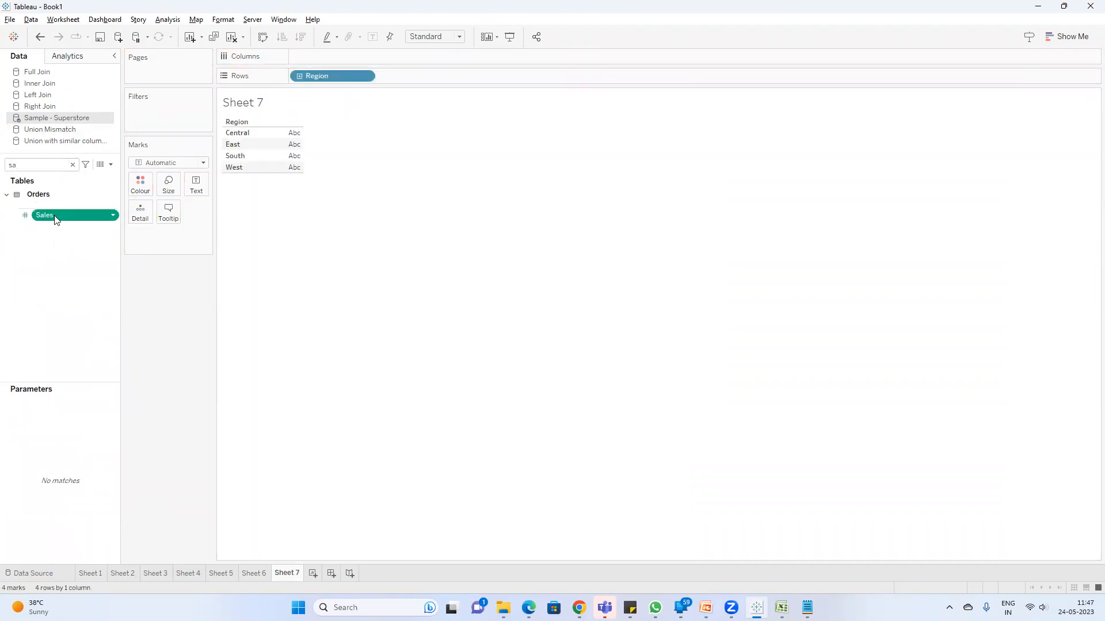
{"action": "double_click", "coordinate": [54, 216]}
{"action": "left_click", "coordinate": [73, 165]}
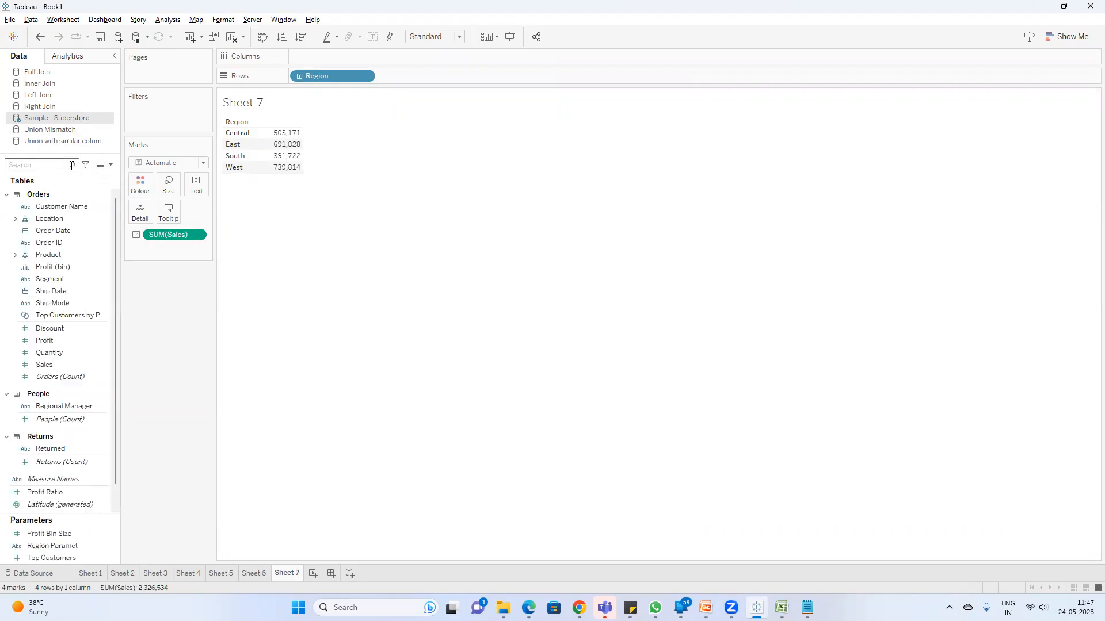
Step: Create a calculated field with the formula [Region Paramet]
{"action": "left_click", "coordinate": [110, 164]}
{"action": "left_click", "coordinate": [221, 232]}
{"action": "type", "text": "reg"}
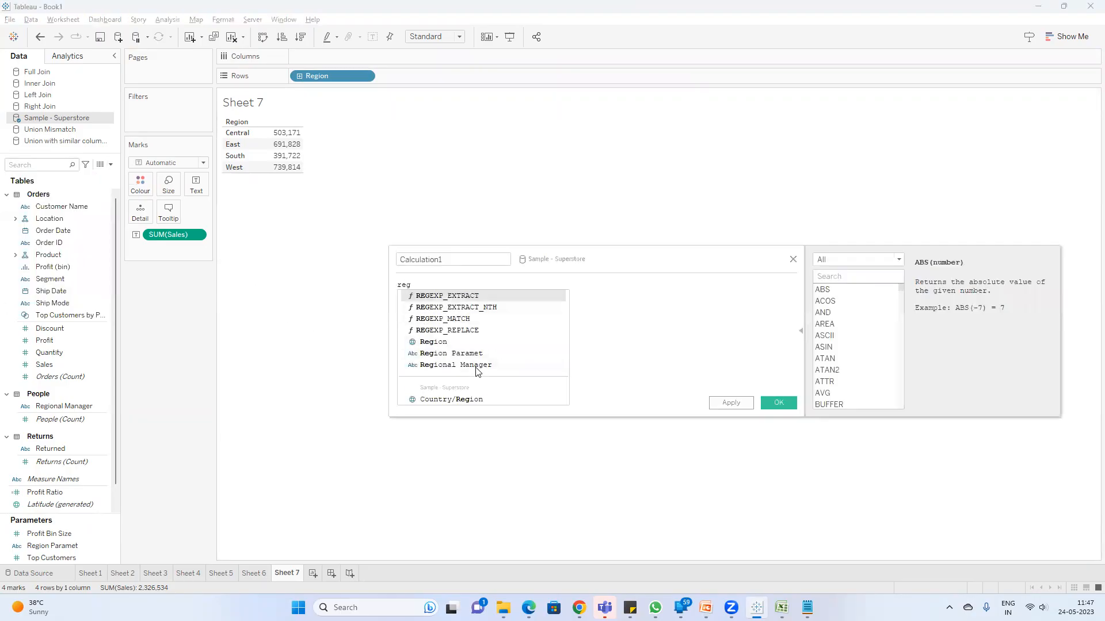
{"action": "left_click", "coordinate": [480, 355]}
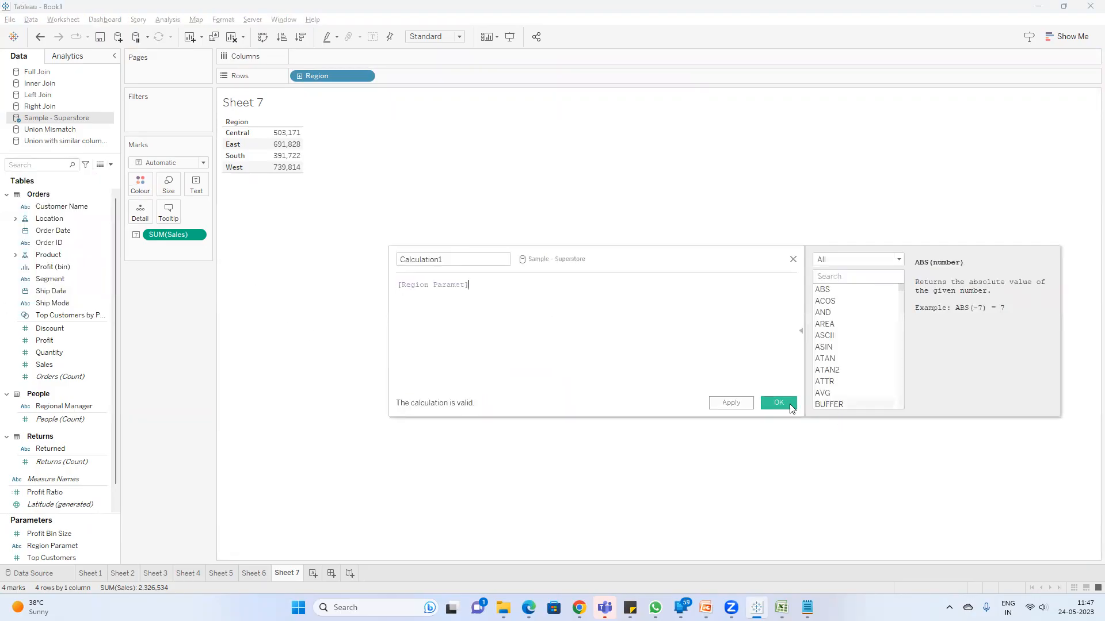
{"action": "left_click", "coordinate": [788, 403]}
Step: Try filtering Sheet 7 by the [Region Paramet] calculated field with West selected, and remove that filter again
{"action": "left_click_drag", "start_coordinate": [46, 476], "coordinate": [138, 112]}
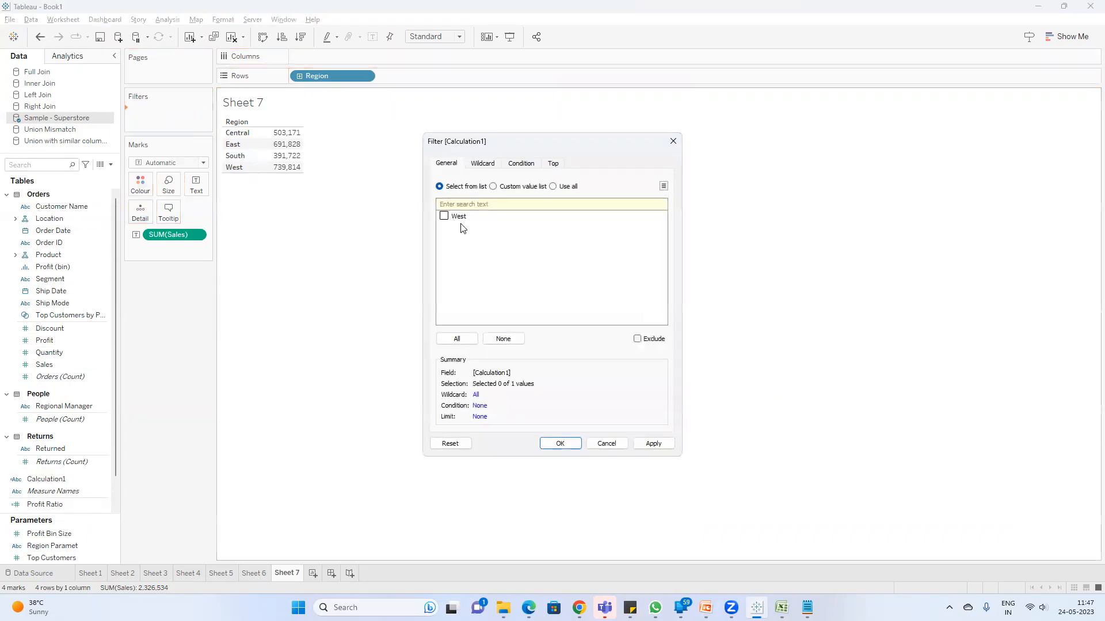
{"action": "left_click", "coordinate": [461, 344]}
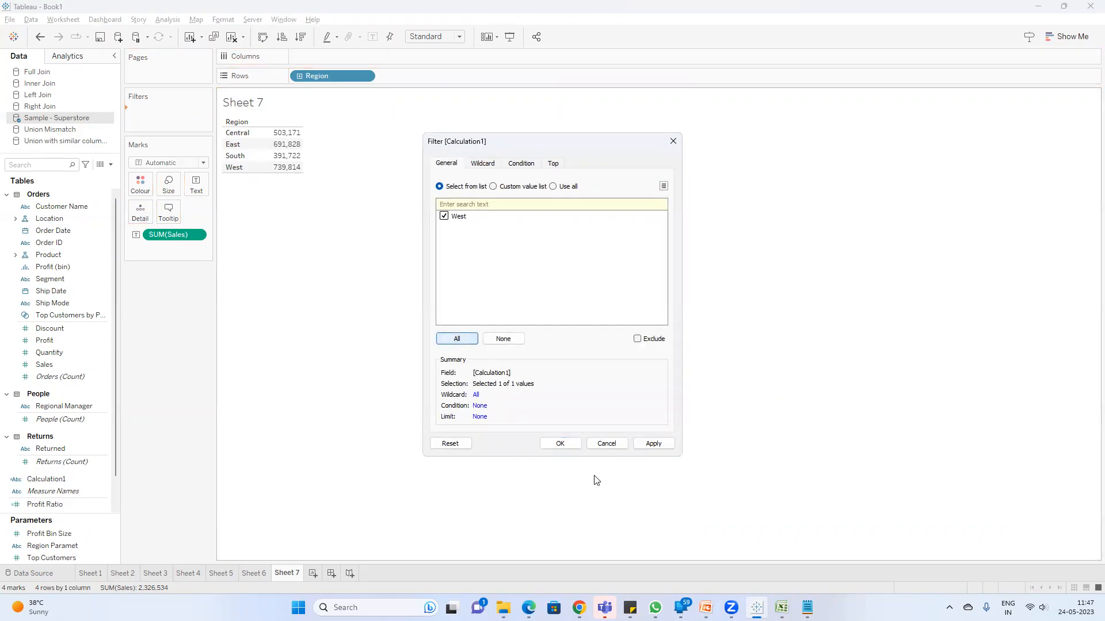
{"action": "left_click", "coordinate": [566, 446]}
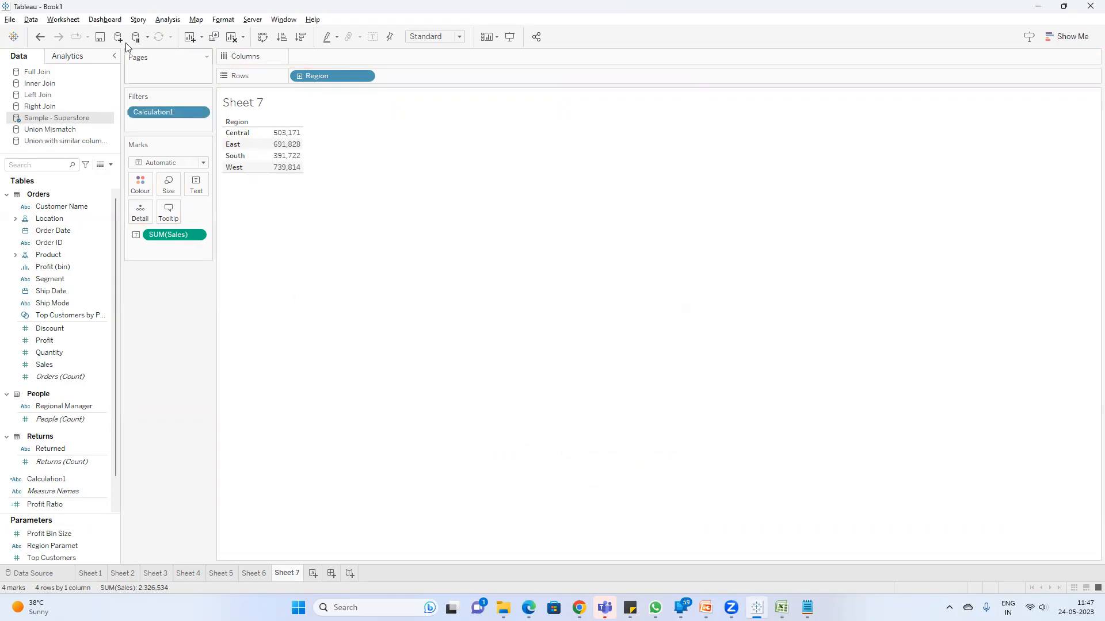
{"action": "double_click", "coordinate": [161, 110]}
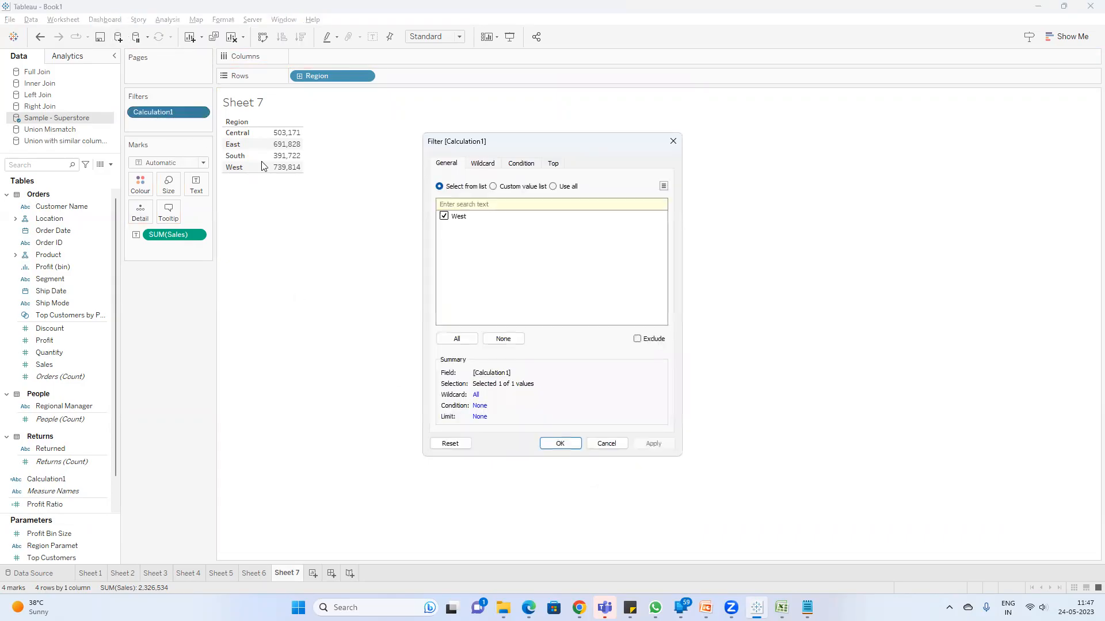
{"action": "left_click", "coordinate": [502, 339]}
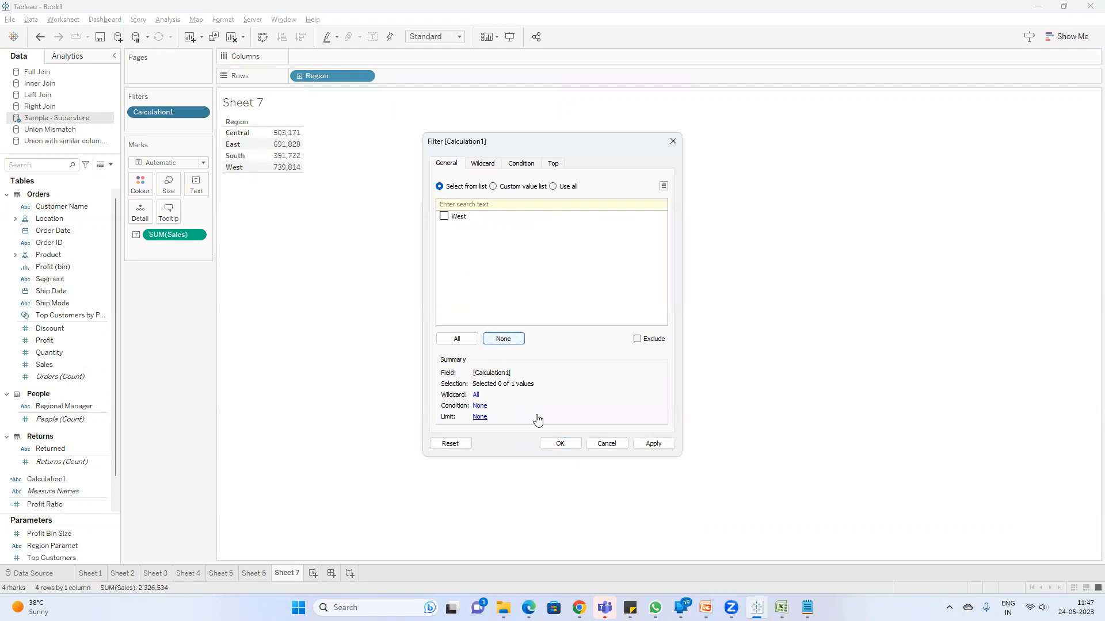
{"action": "left_click", "coordinate": [444, 216]}
{"action": "left_click", "coordinate": [561, 444]}
{"action": "left_click_drag", "start_coordinate": [164, 114], "coordinate": [145, 330]}
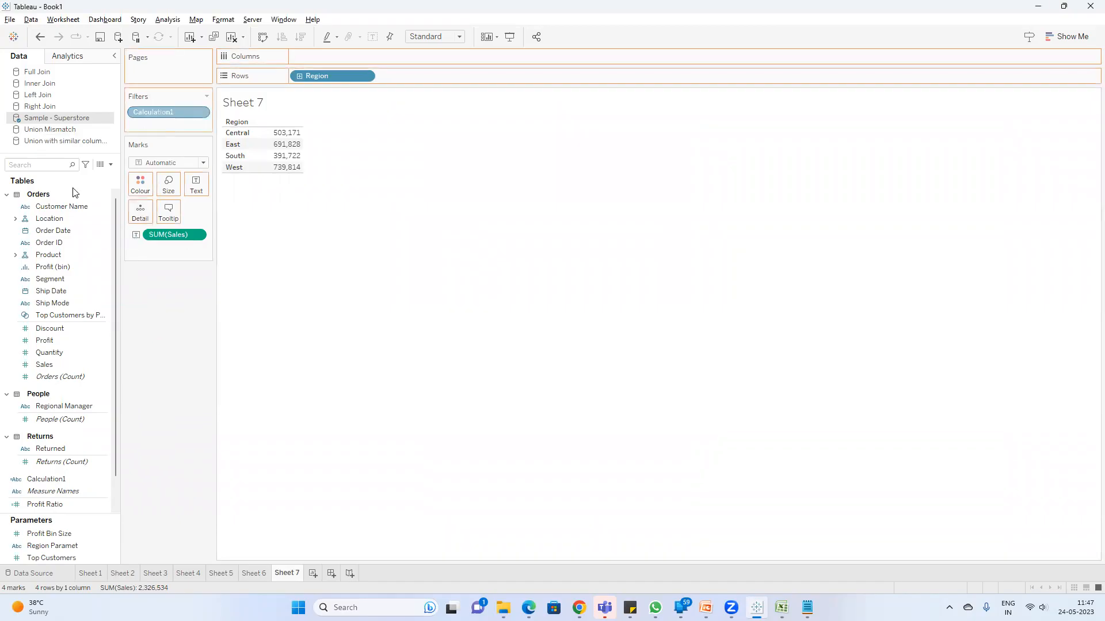
Step: Create a second calculated field with the formula [Region Paramet]=[Region]
{"action": "left_click", "coordinate": [108, 165]}
{"action": "left_click", "coordinate": [101, 176]}
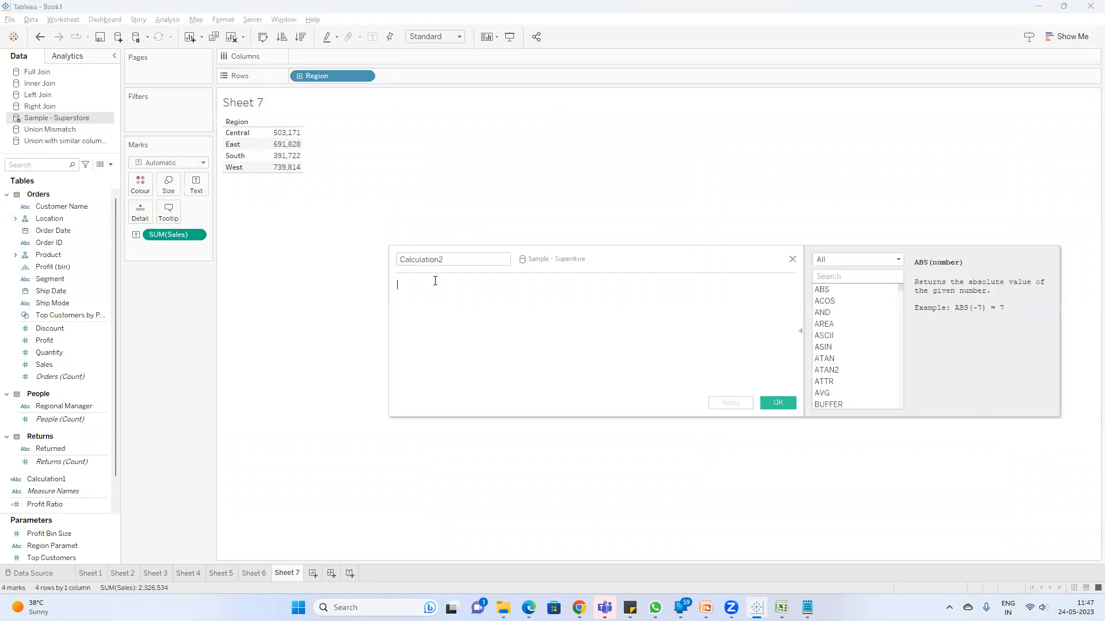
{"action": "type", "text": "region"}
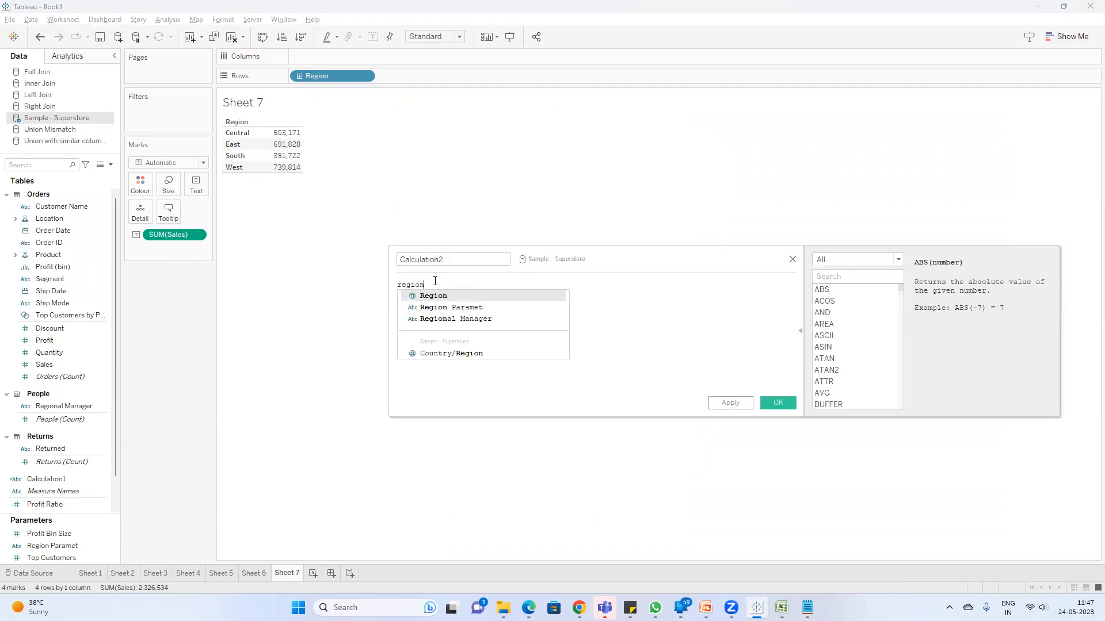
{"action": "key", "text": "Down"}
{"action": "key", "text": "Return"}
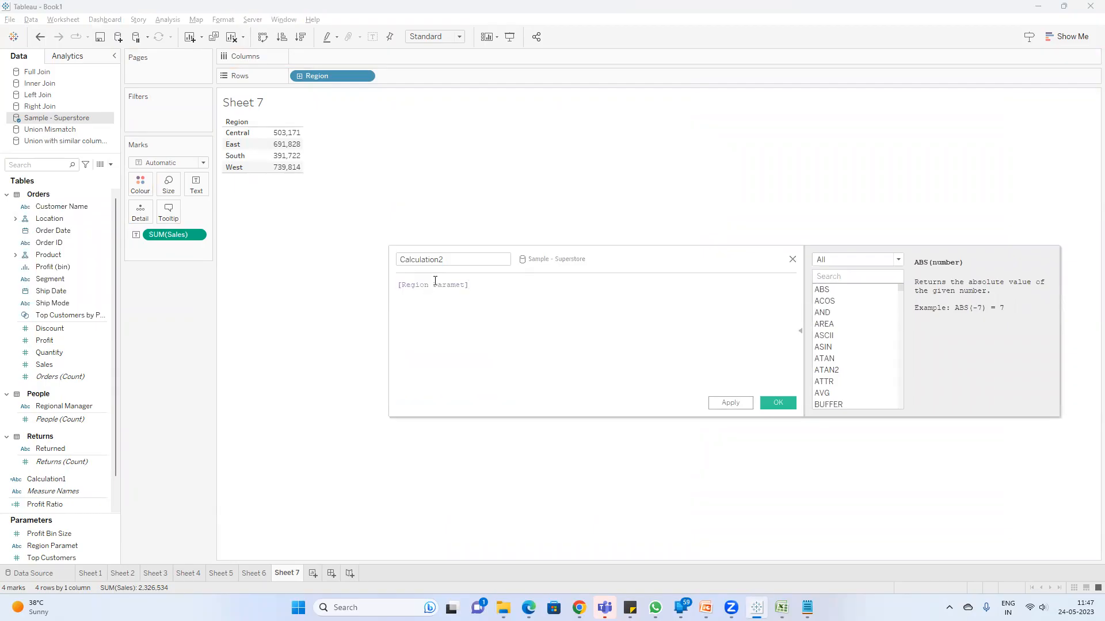
{"action": "type", "text": "=region"}
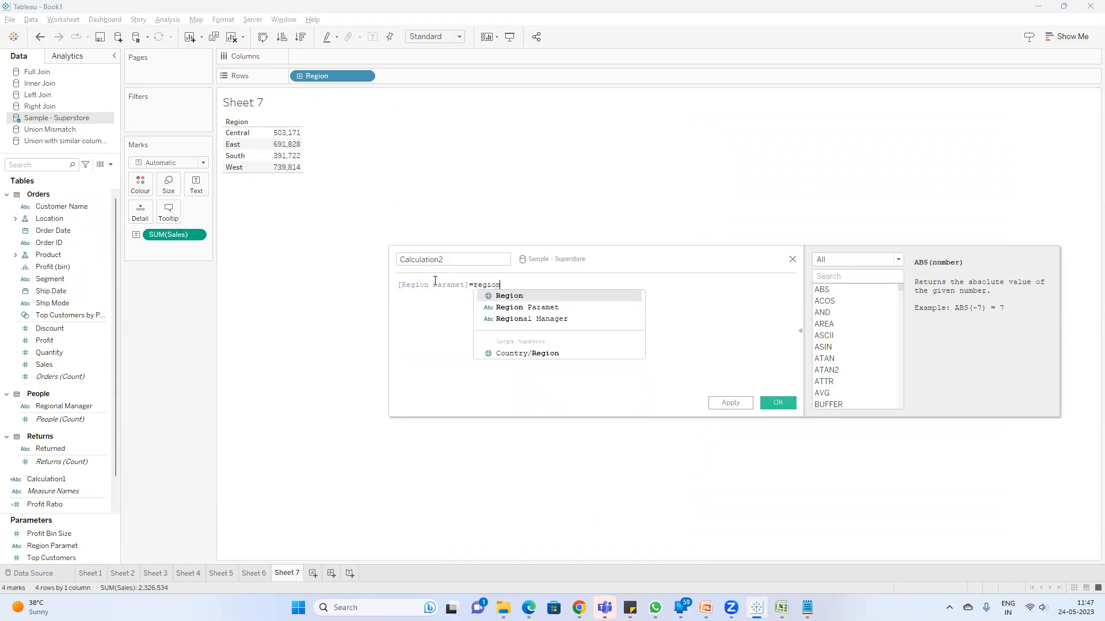
{"action": "key", "text": "Return"}
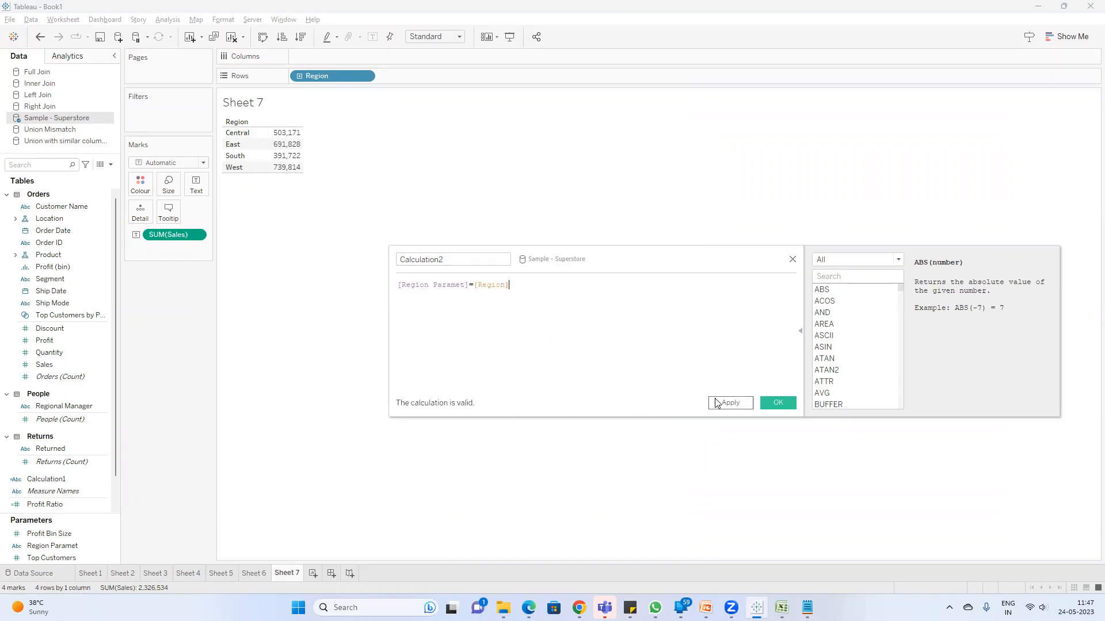
{"action": "left_click", "coordinate": [774, 403]}
Step: Filter Sheet 7 by the [Region Paramet]=[Region] calculated field, keeping only True
{"action": "left_click_drag", "start_coordinate": [53, 207], "coordinate": [168, 121]}
{"action": "left_click", "coordinate": [444, 226]}
{"action": "left_click", "coordinate": [560, 444]}
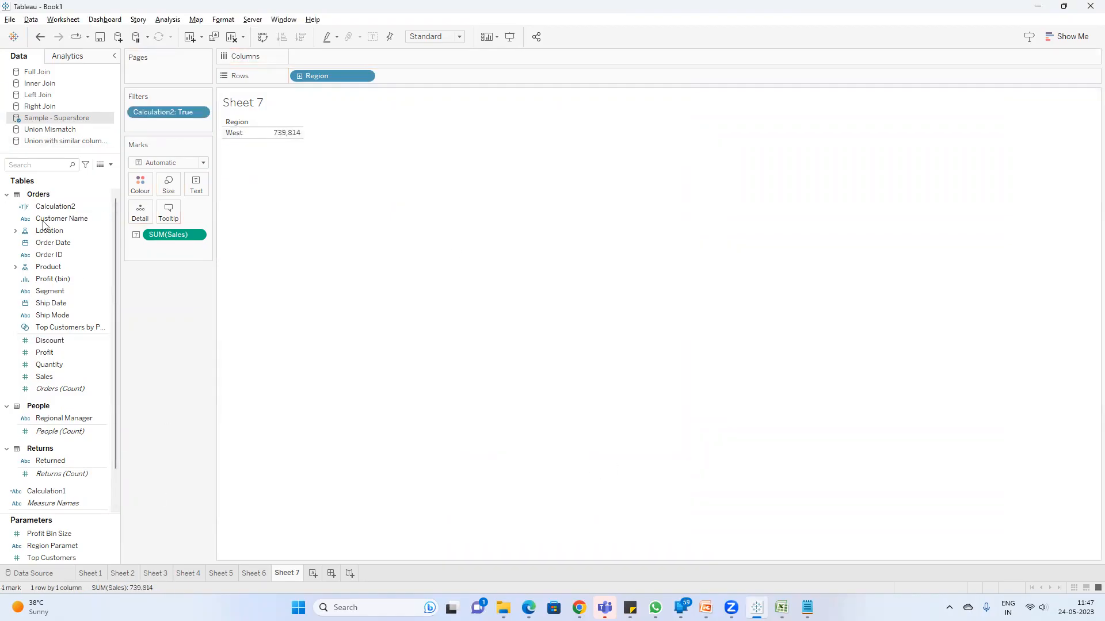
Step: Show the Region Paramet control on Sheet 7 and switch its value to Central and then East
{"action": "right_click", "coordinate": [61, 547]}
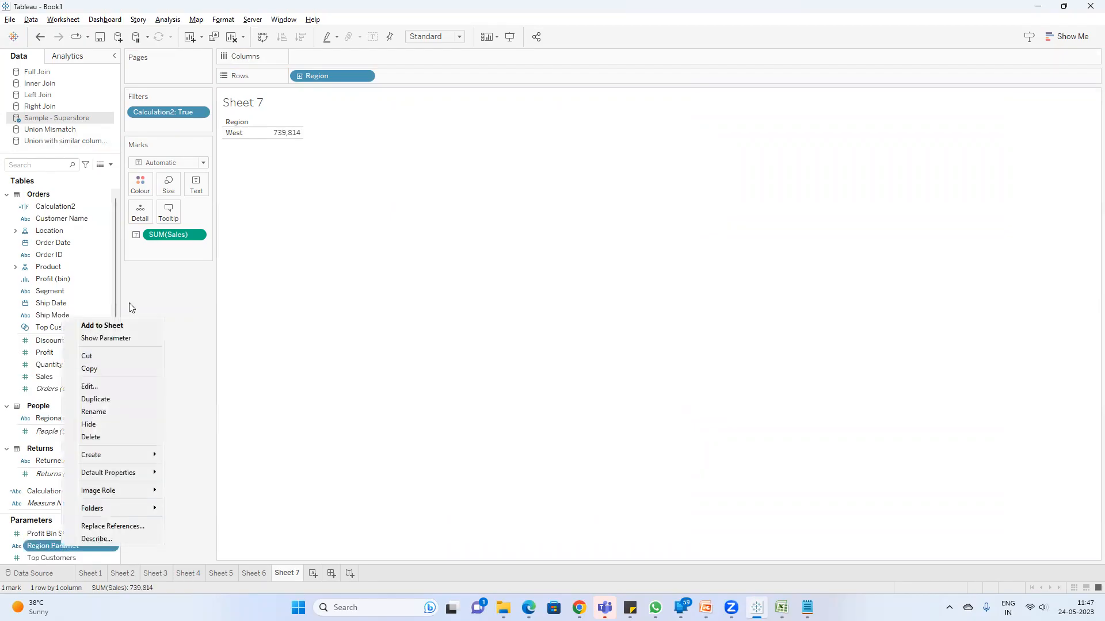
{"action": "left_click", "coordinate": [109, 339]}
{"action": "left_click", "coordinate": [1030, 112]}
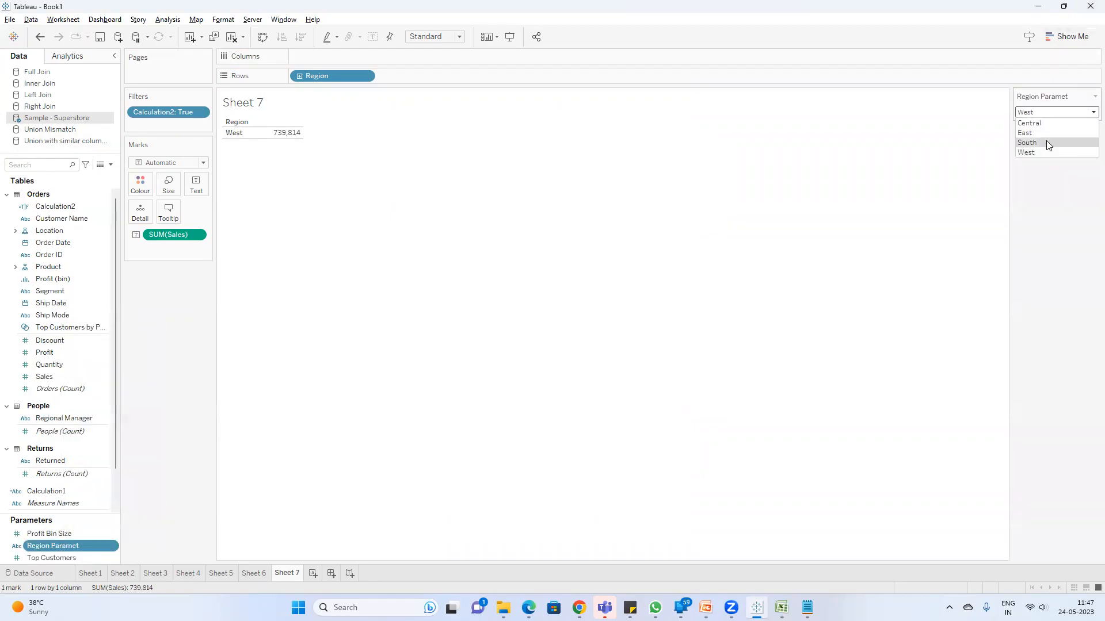
{"action": "left_click", "coordinate": [1046, 122]}
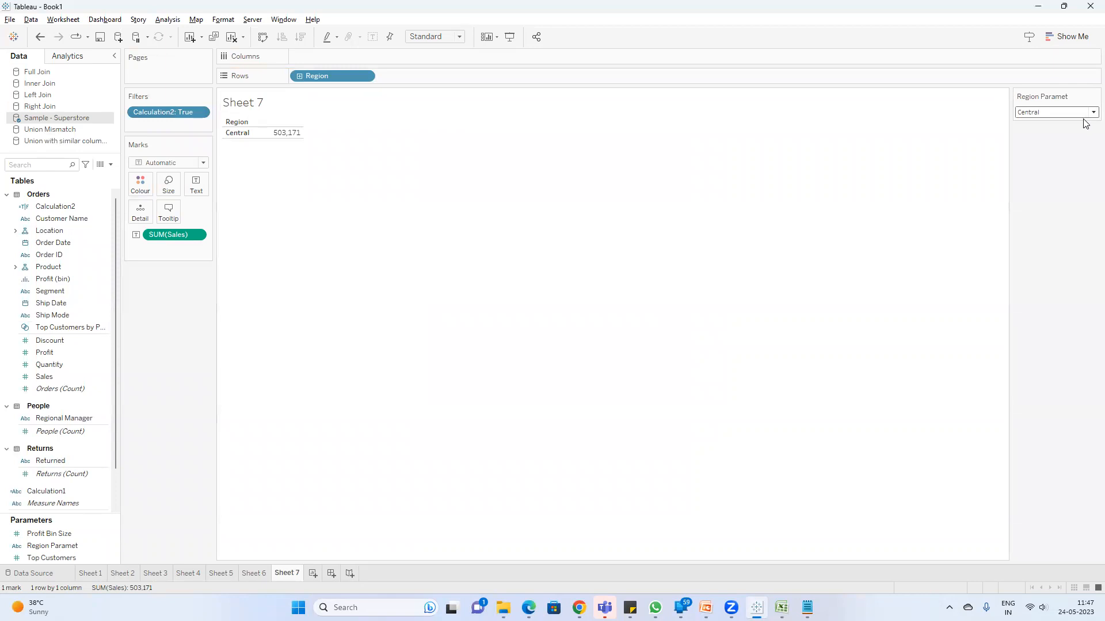
{"action": "left_click", "coordinate": [1063, 113]}
{"action": "left_click", "coordinate": [1046, 132]}
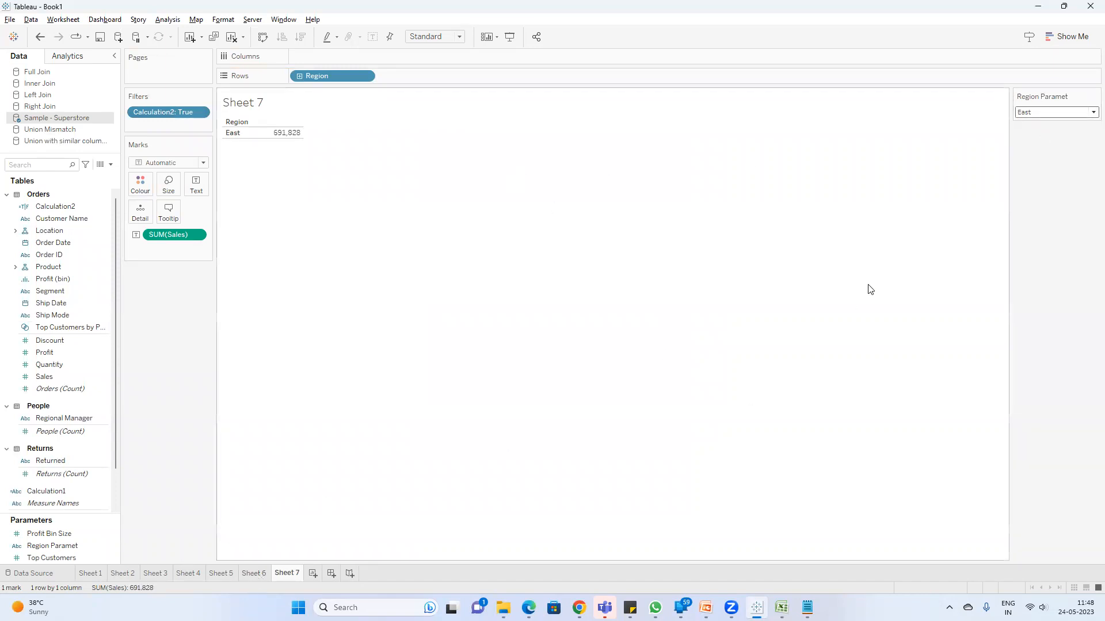
Step: Test the parameter action by selecting the South region on Sheet 6, and check the sales shown on Sheet 7
{"action": "left_click", "coordinate": [253, 573]}
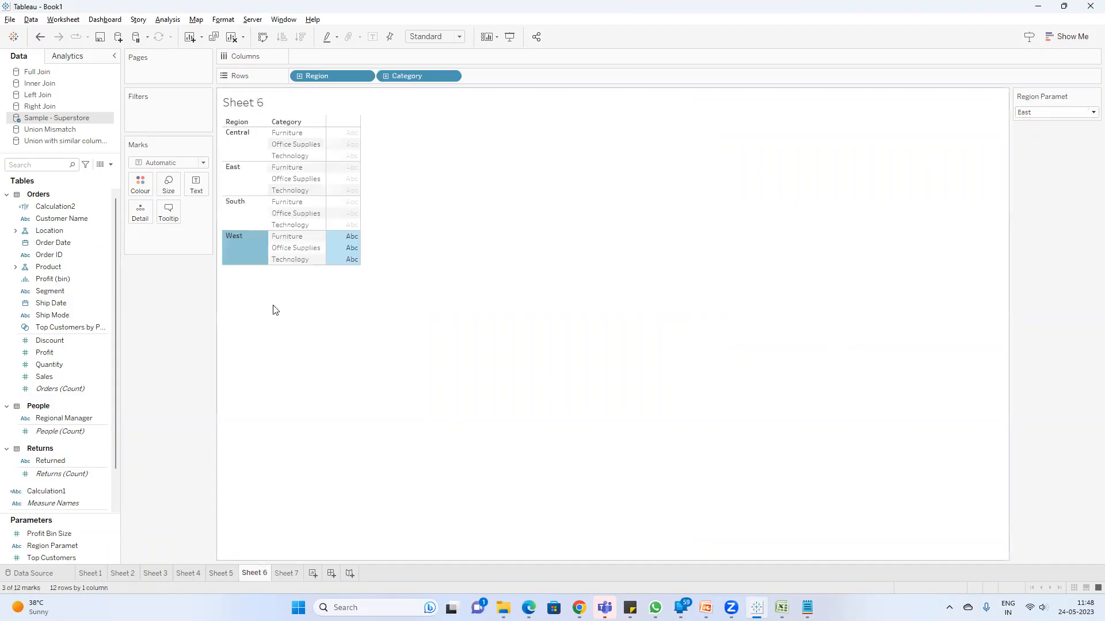
{"action": "left_click", "coordinate": [281, 326]}
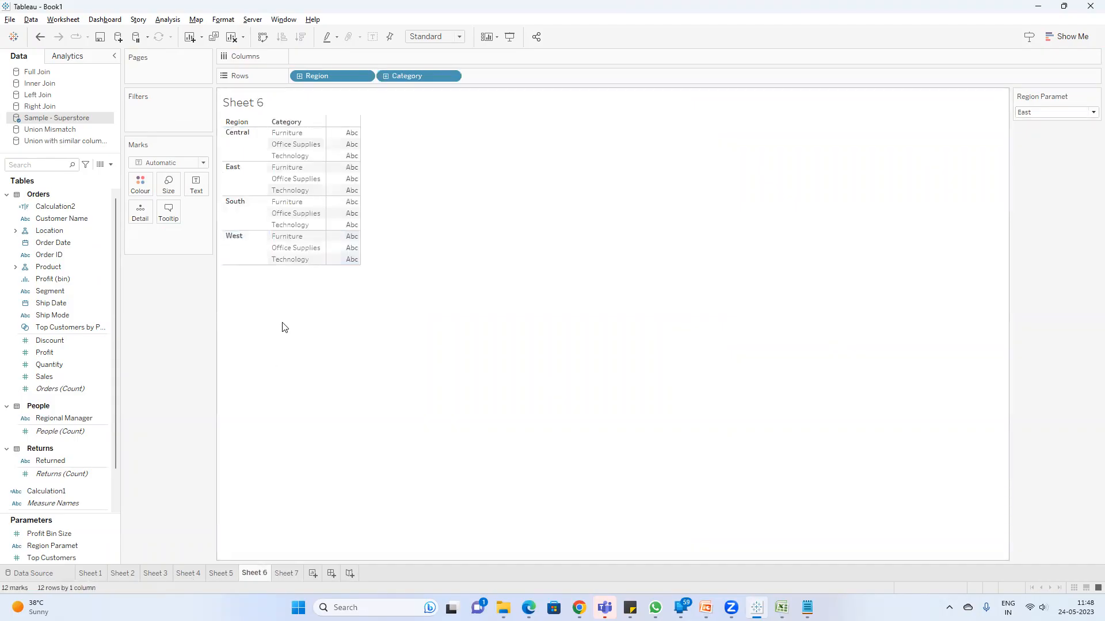
{"action": "left_click", "coordinate": [247, 205]}
{"action": "left_click", "coordinate": [286, 573]}
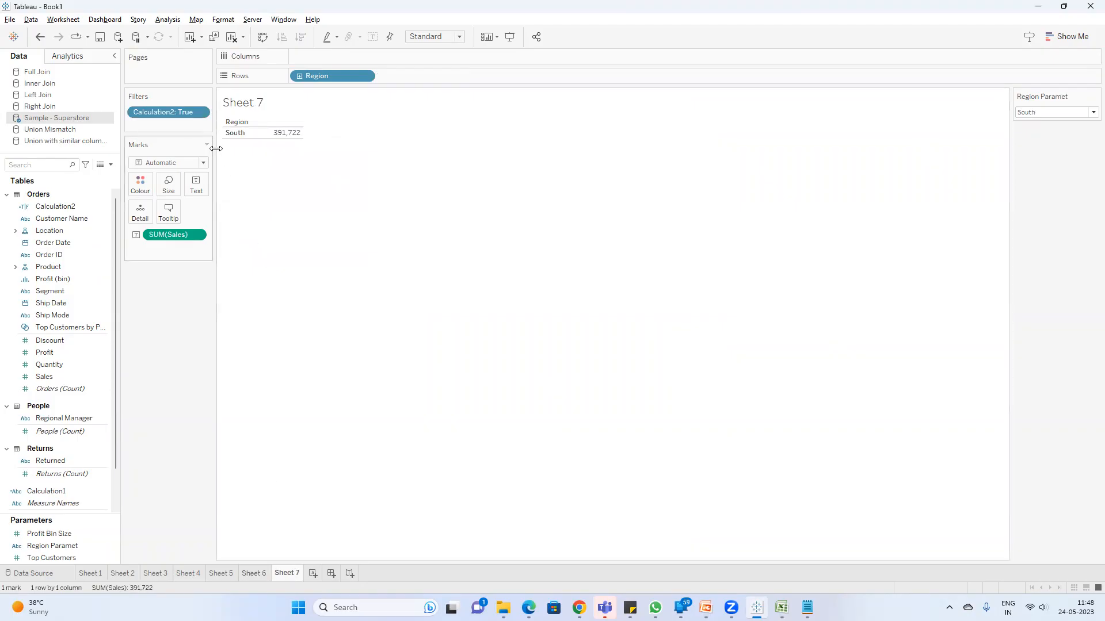
Step: Create a new dashboard with Sheet 6 and Sheet 7 placed side by side
{"action": "left_click", "coordinate": [331, 573]}
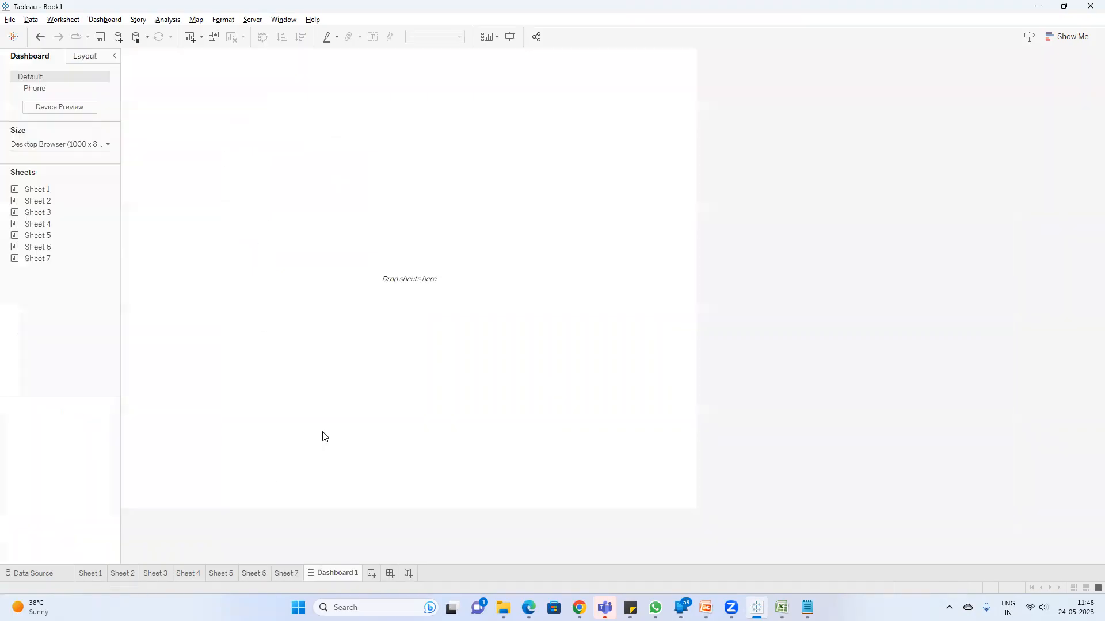
{"action": "left_click_drag", "start_coordinate": [48, 257], "coordinate": [138, 323]}
{"action": "left_click_drag", "start_coordinate": [55, 253], "coordinate": [324, 244]}
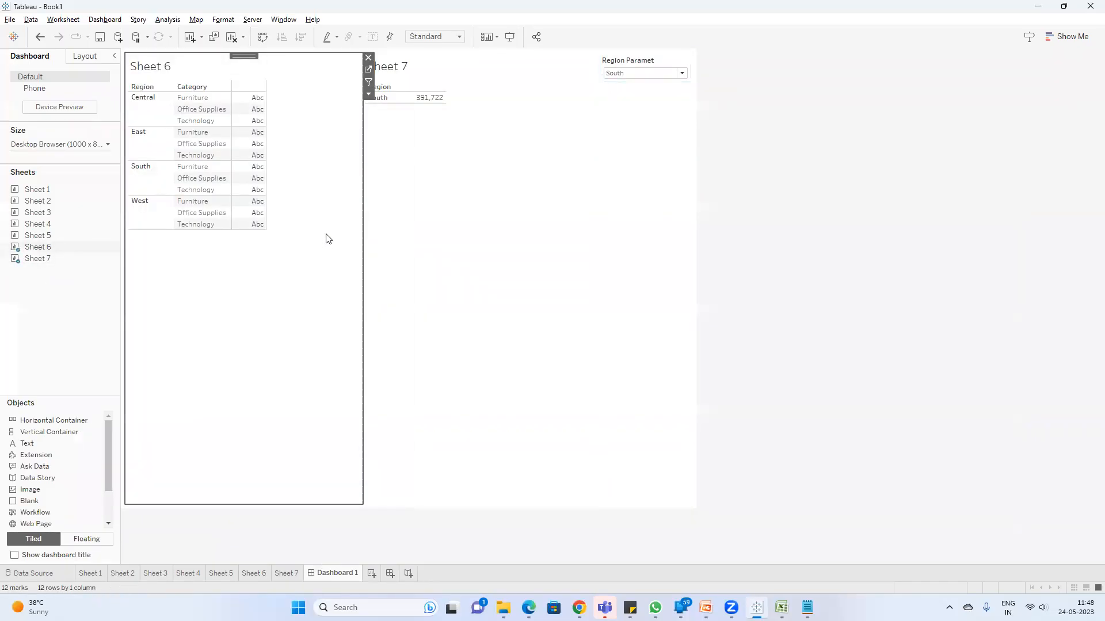
Step: Try selecting the South and East regions in the dashboard's Sheet 6 table to test the parameter action, and clear the selection
{"action": "left_click", "coordinate": [149, 184]}
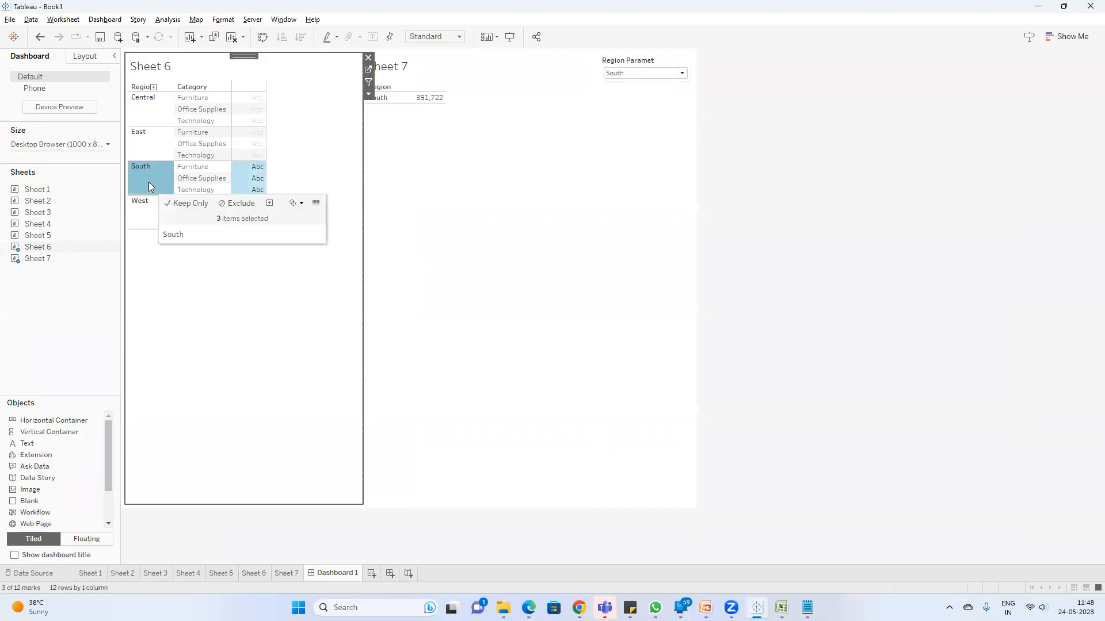
{"action": "left_click", "coordinate": [145, 153]}
{"action": "left_click", "coordinate": [144, 133]}
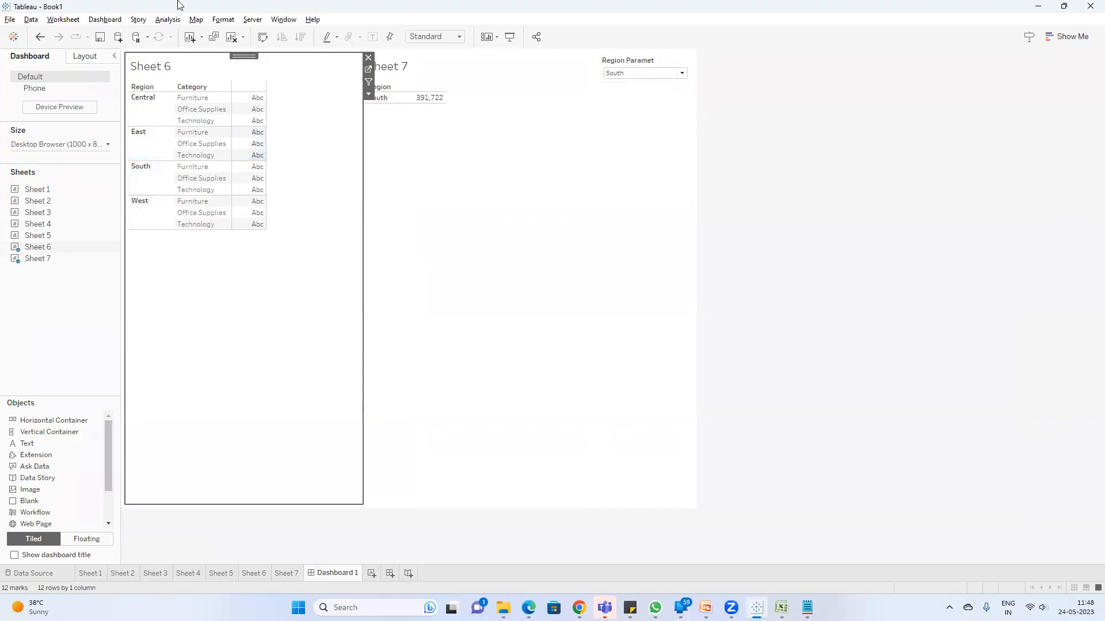
Step: Edit the Parameter1 action so its source is Dashboard 1 with only Sheet 6 included
{"action": "left_click", "coordinate": [90, 23]}
{"action": "left_click", "coordinate": [377, 259]}
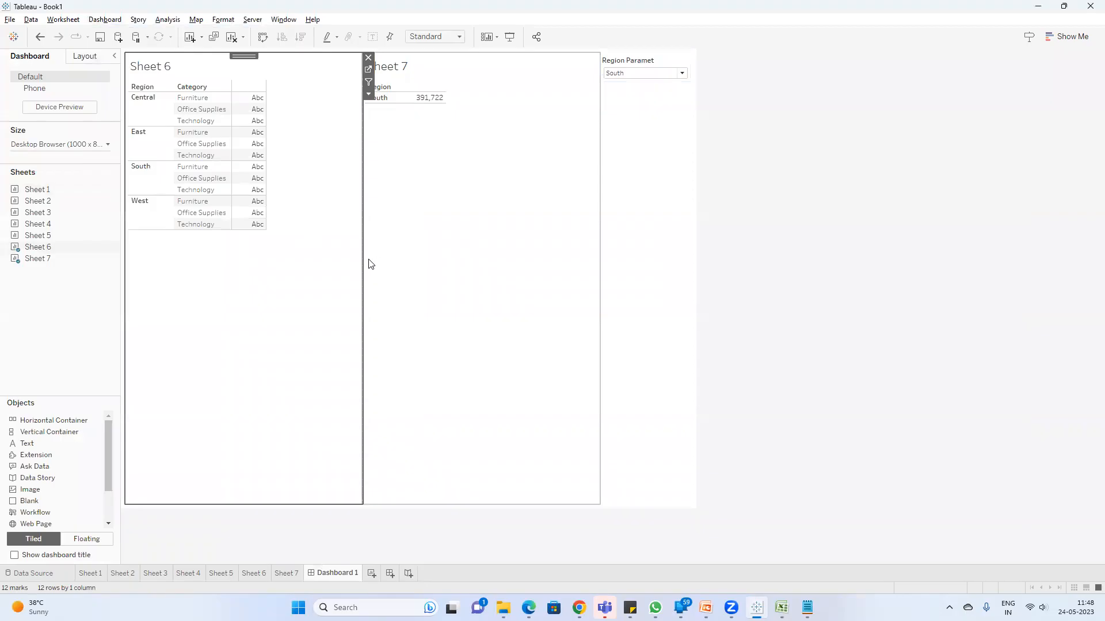
{"action": "left_click", "coordinate": [451, 271]}
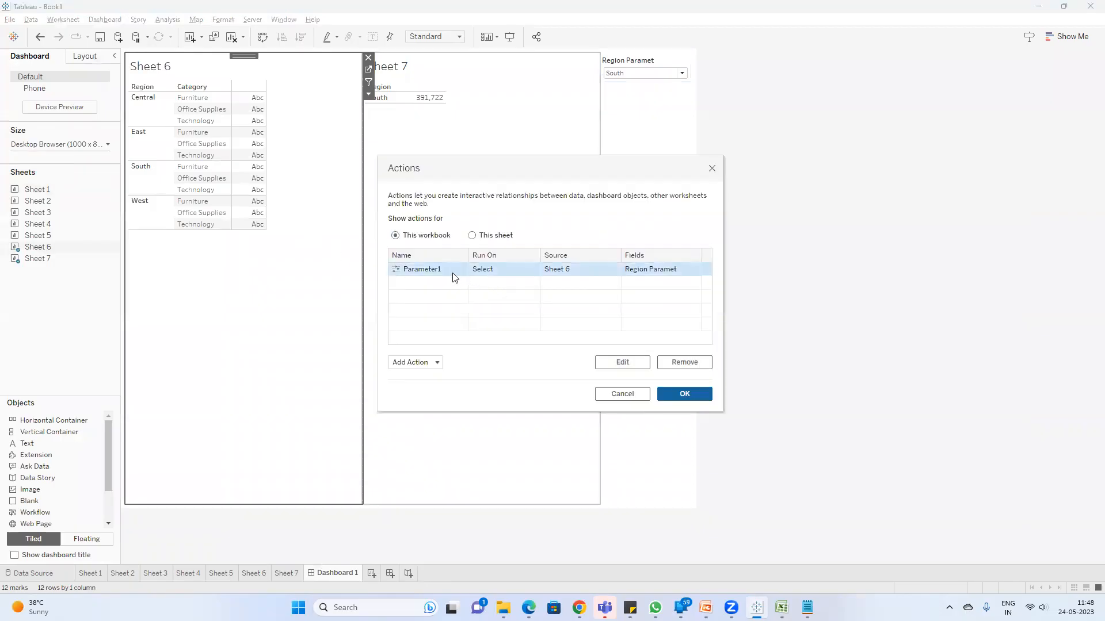
{"action": "double_click", "coordinate": [453, 277]}
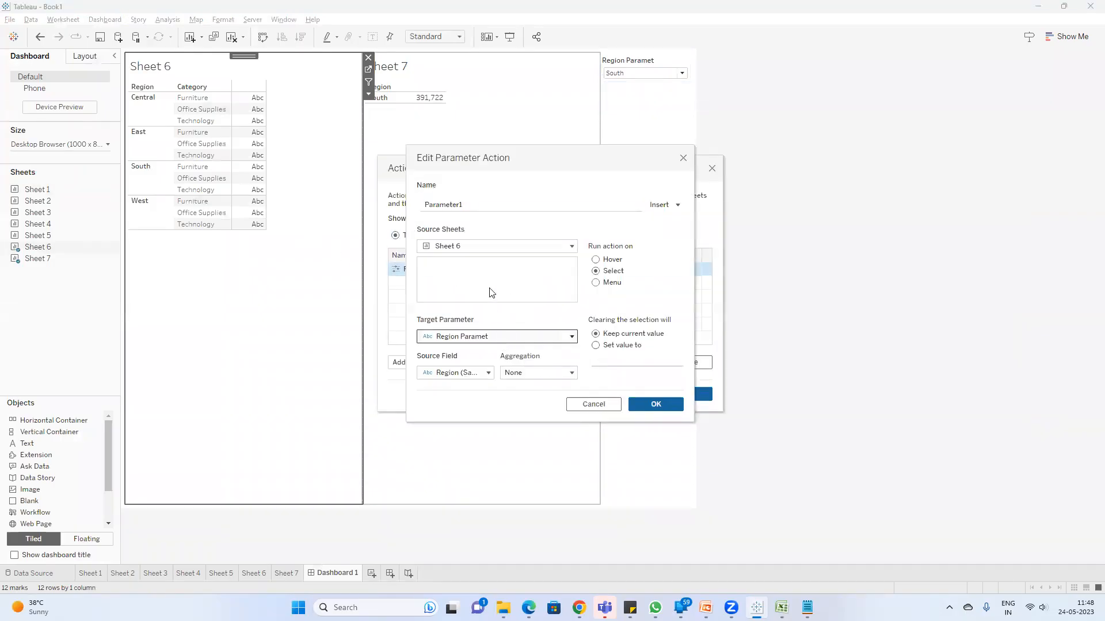
{"action": "left_click", "coordinate": [487, 247]}
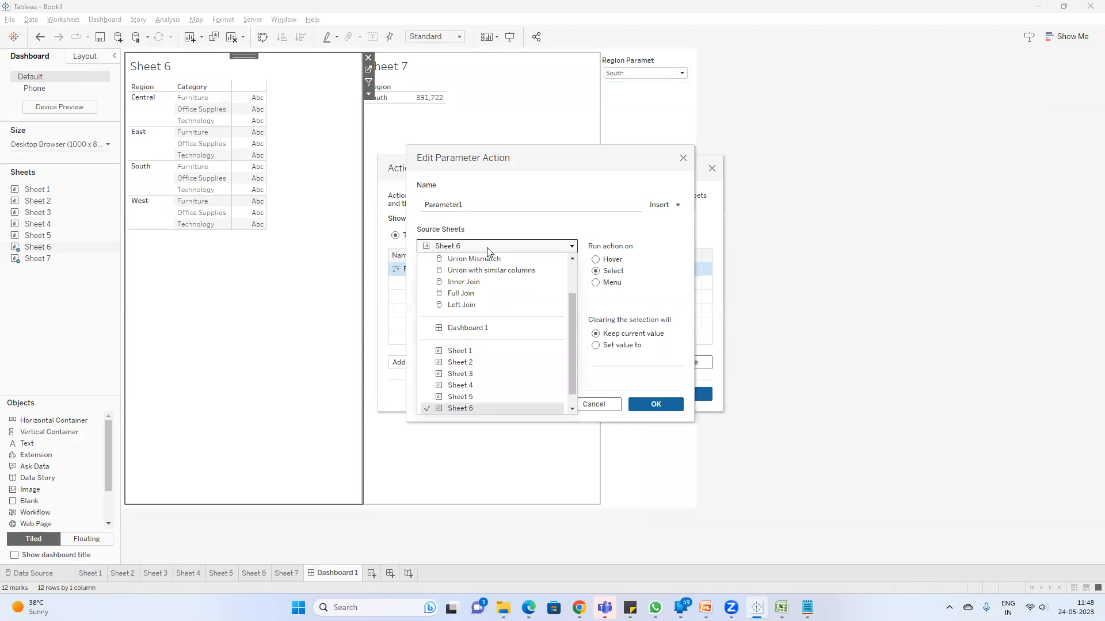
{"action": "left_click", "coordinate": [500, 330]}
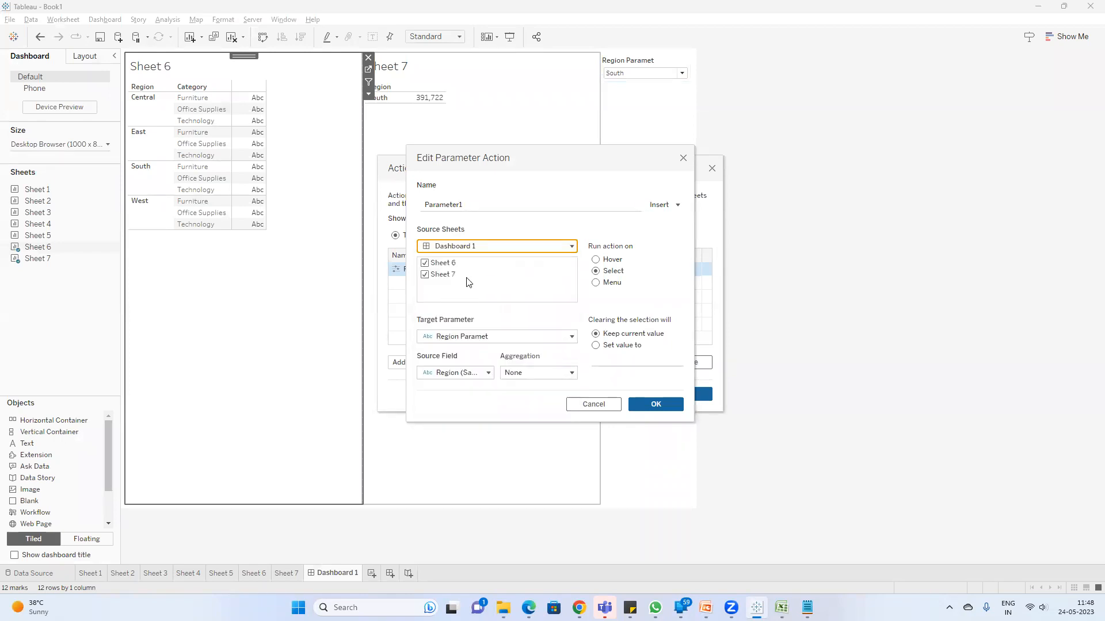
{"action": "left_click", "coordinate": [435, 279]}
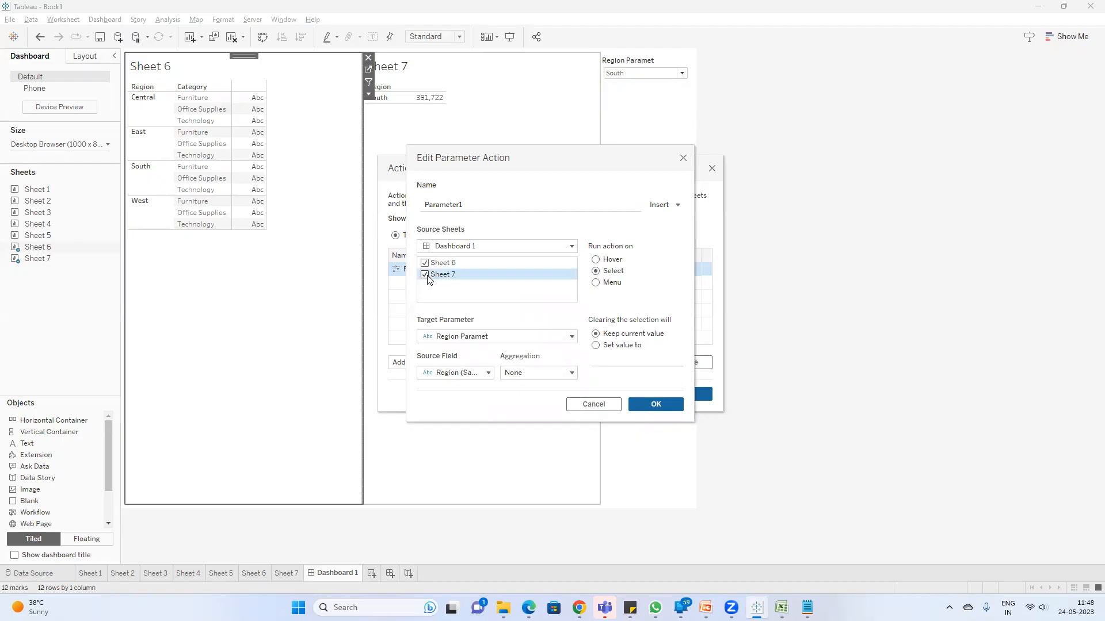
{"action": "left_click", "coordinate": [426, 275]}
{"action": "left_click", "coordinate": [642, 404]}
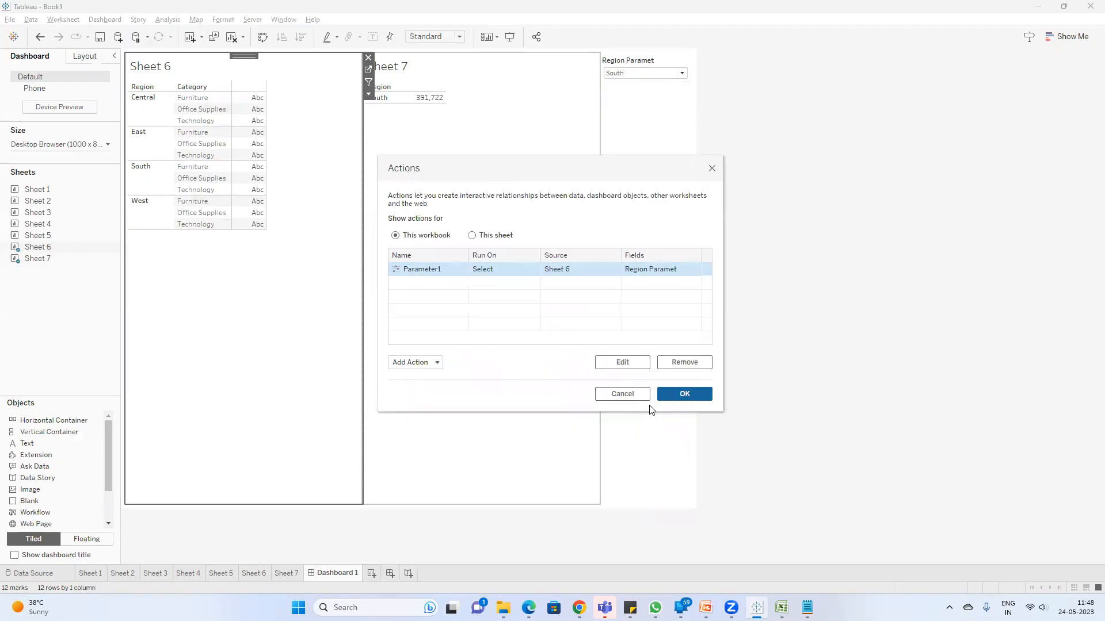
{"action": "left_click", "coordinate": [660, 396]}
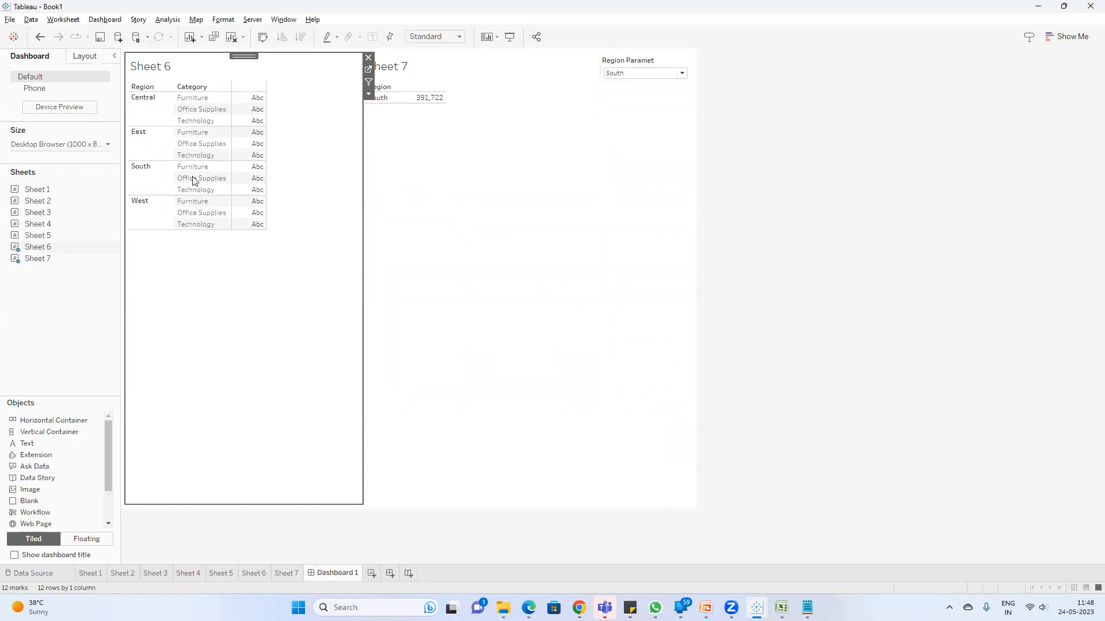
Step: Test the dashboard's parameter action by selecting East, South, West and finally Central in the Sheet 6 table
{"action": "left_click", "coordinate": [142, 138]}
{"action": "left_click", "coordinate": [271, 153]}
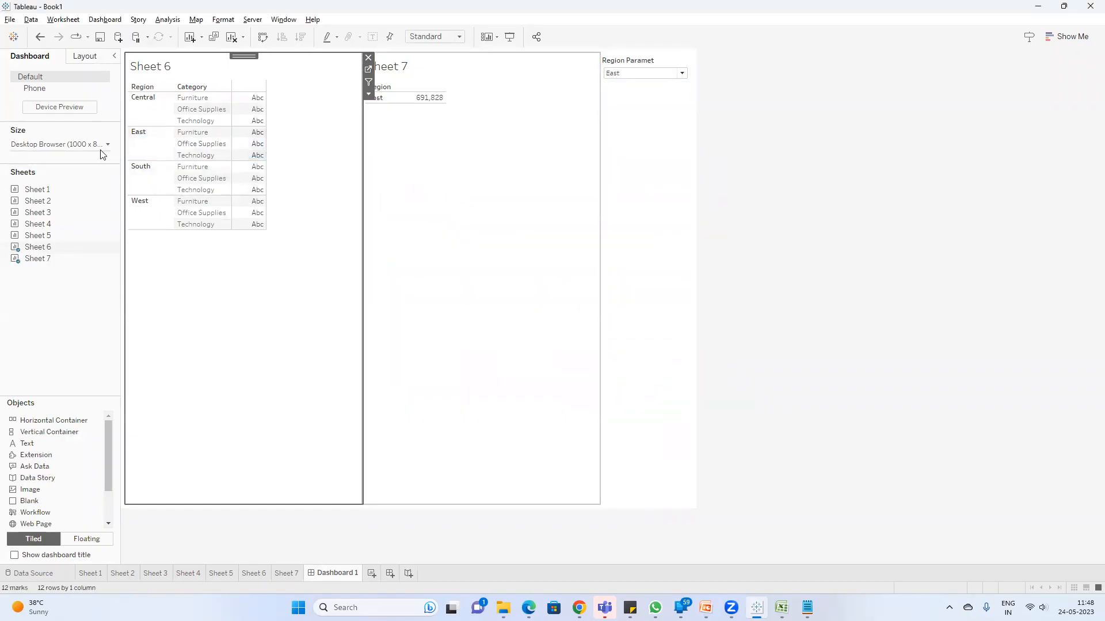
{"action": "left_click", "coordinate": [797, 321]}
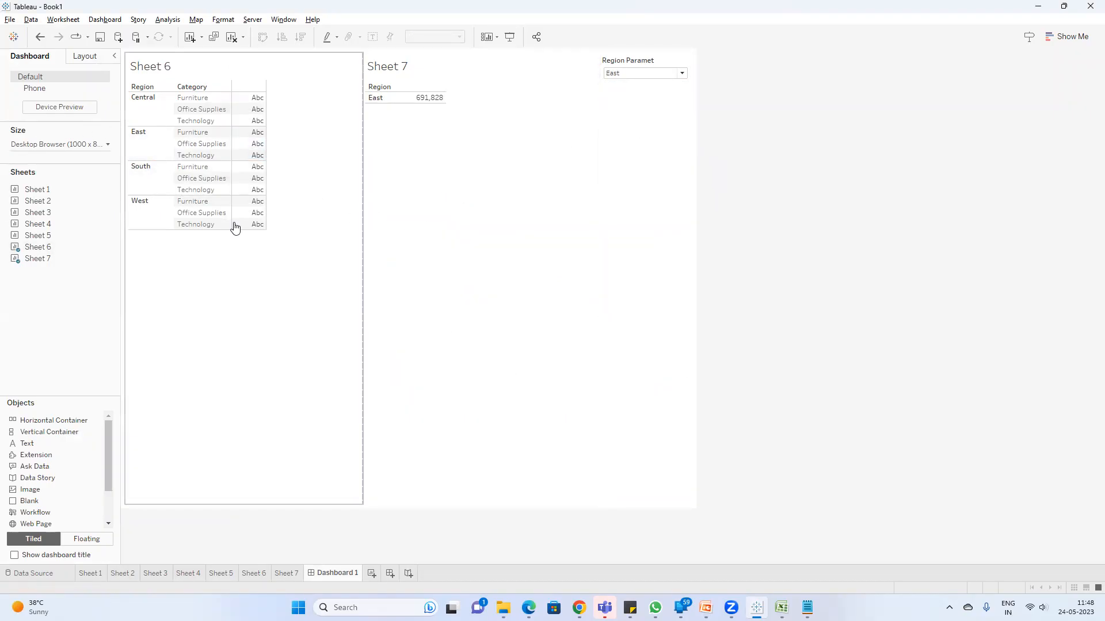
{"action": "left_click", "coordinate": [145, 184]}
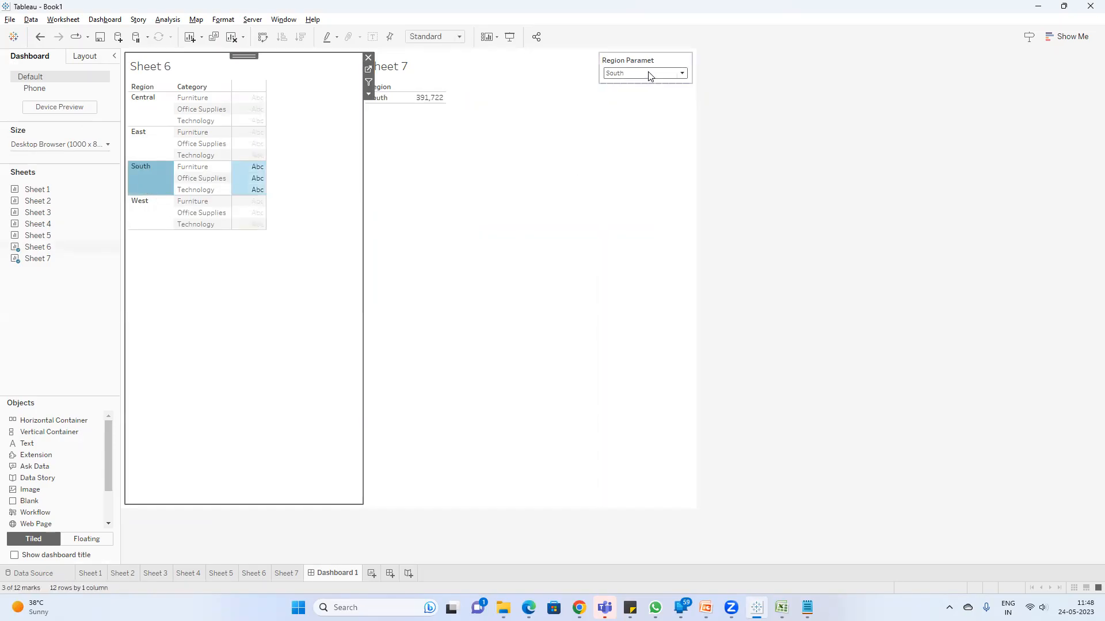
{"action": "left_click", "coordinate": [426, 129]}
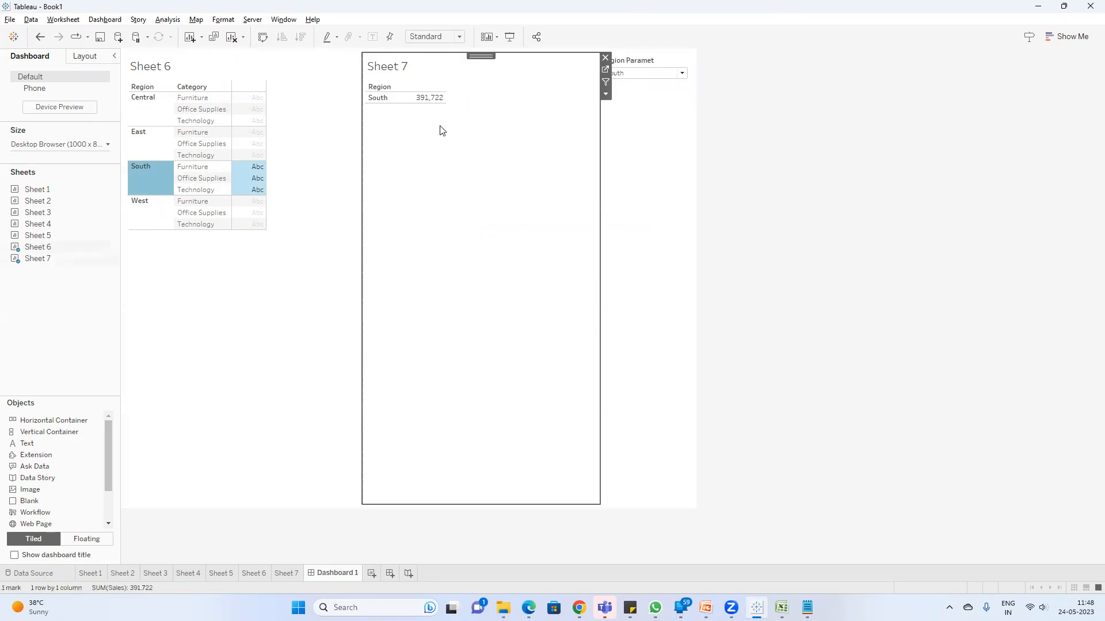
{"action": "left_click", "coordinate": [145, 213]}
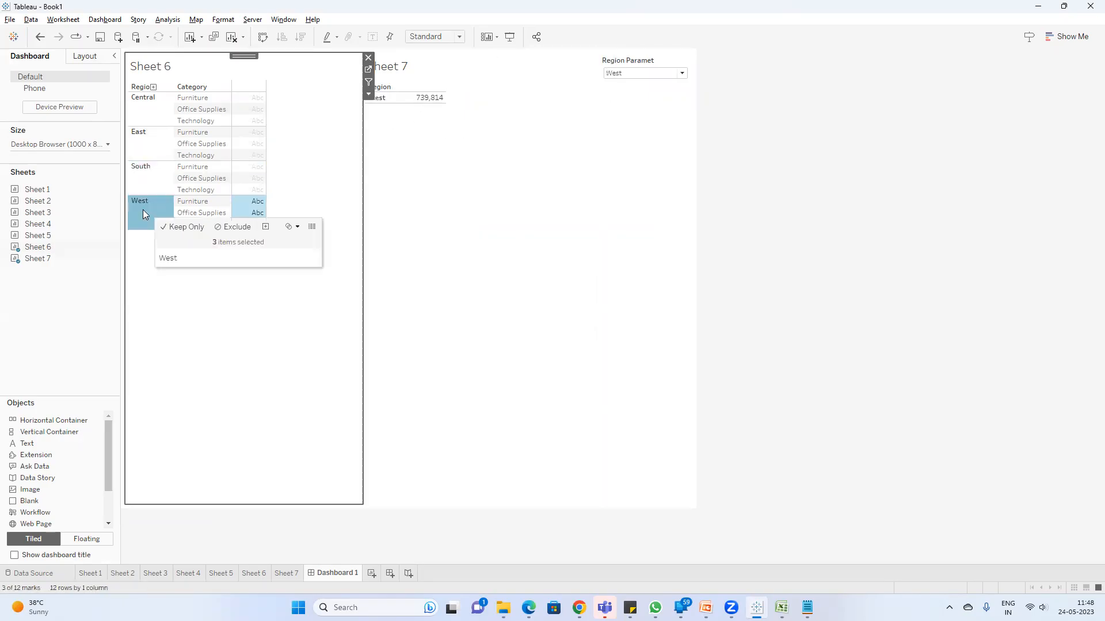
{"action": "left_click", "coordinate": [144, 107]}
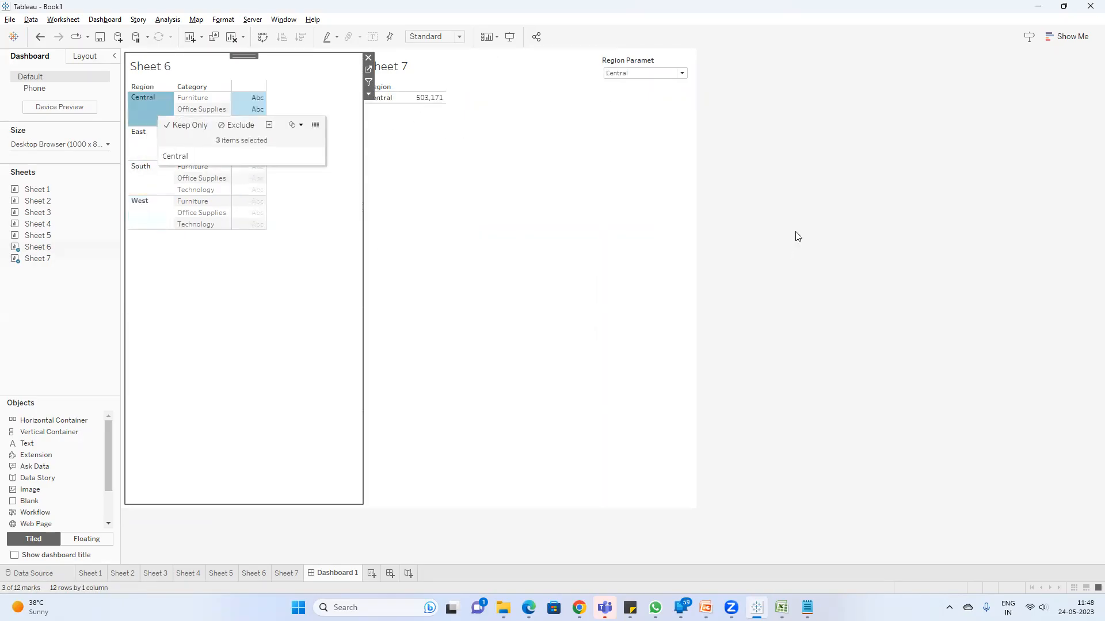
{"action": "left_click", "coordinate": [795, 231]}
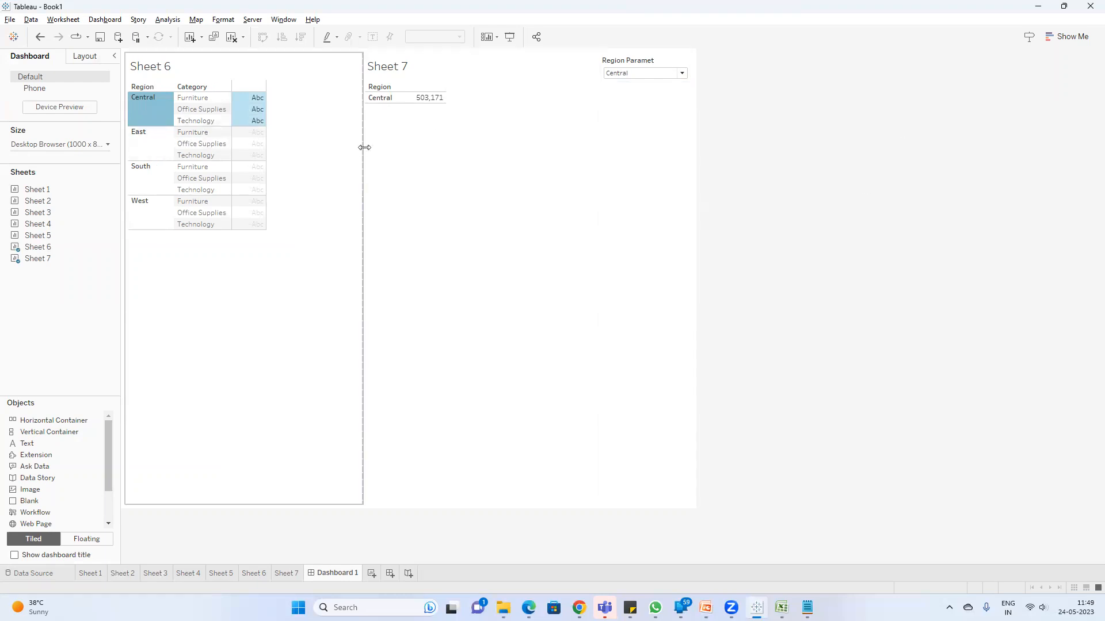
Step: Switch to Notepad, add the note "By using parameter actions we can changed the parameter values", and return to Tableau
{"action": "left_click", "coordinate": [807, 608]}
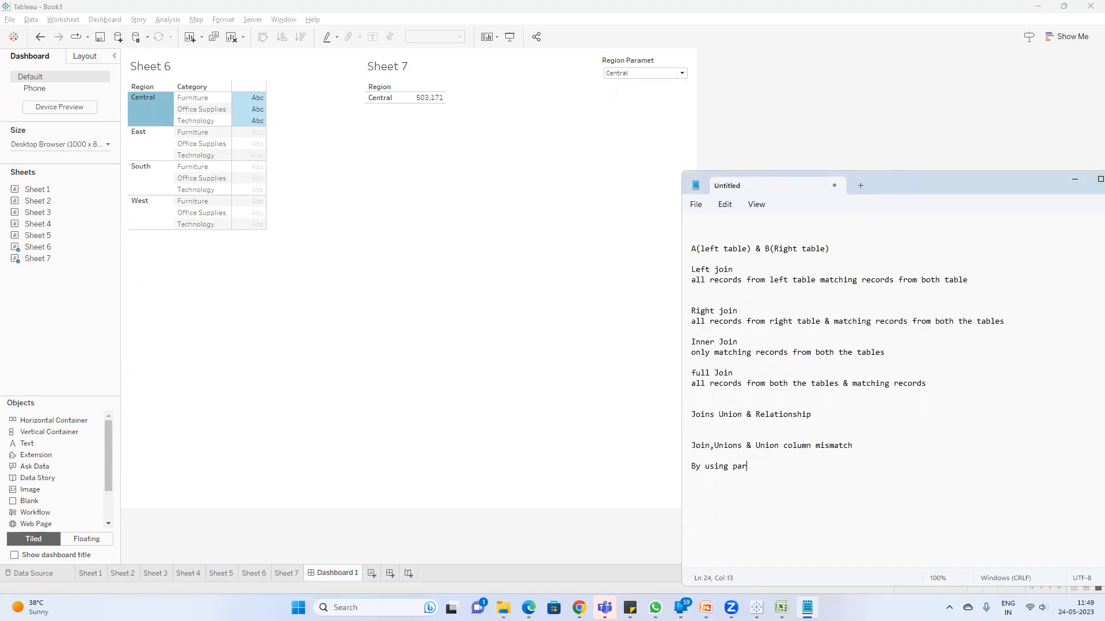
{"action": "type", "text": "ctions we can changed the parameter values"}
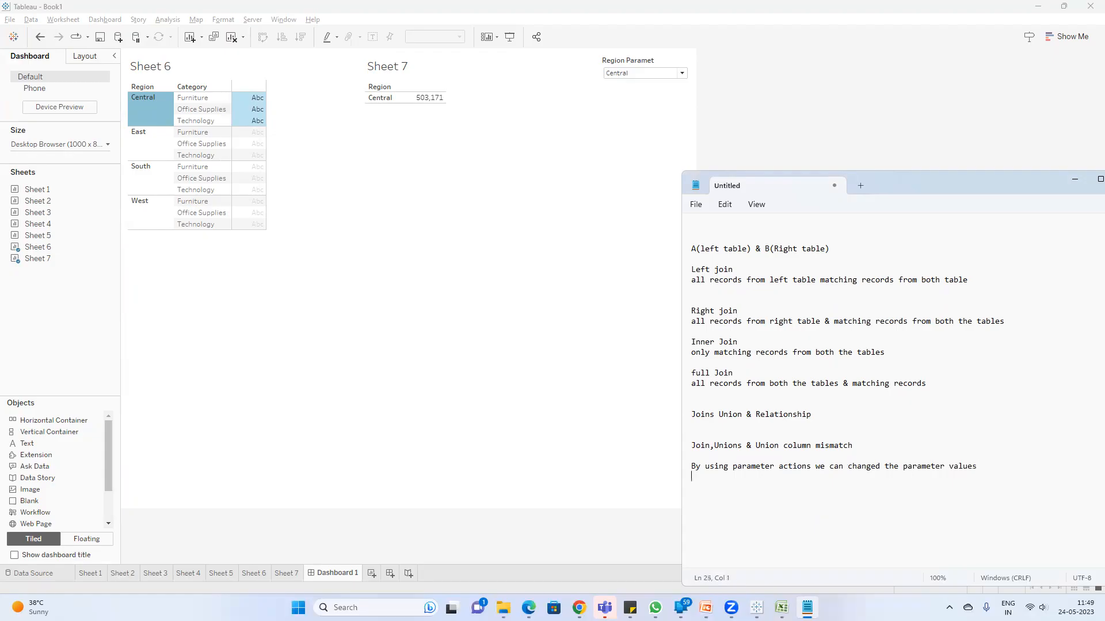
{"action": "left_click", "coordinate": [1075, 180]}
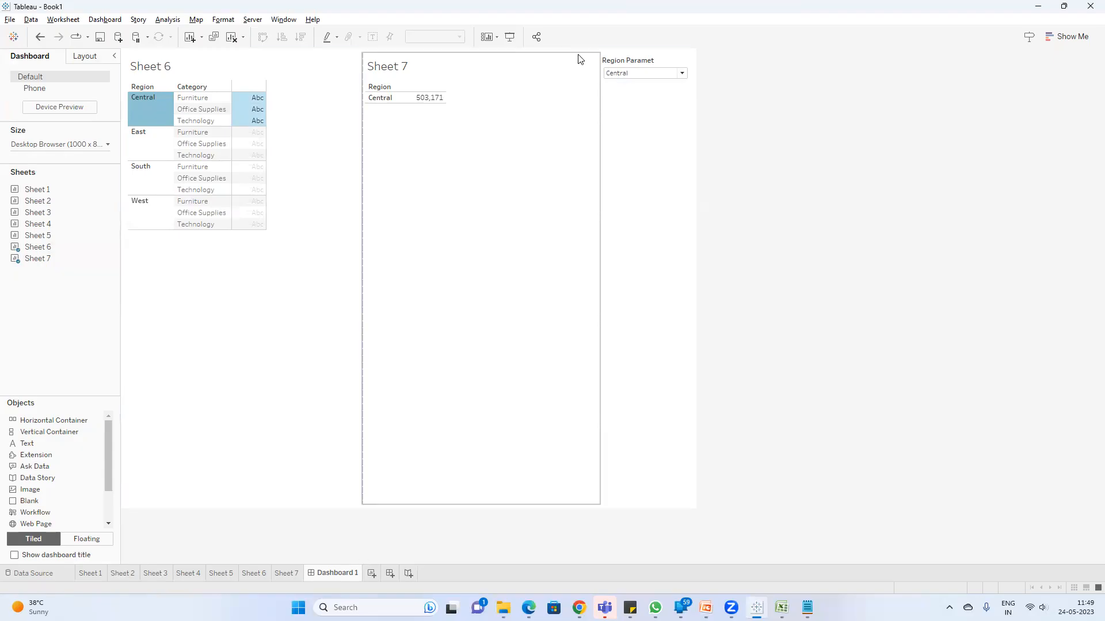
Step: Create a new worksheet after Dashboard 1 and add the Sales measure to its rows
{"action": "left_click", "coordinate": [277, 577]}
{"action": "left_click", "coordinate": [189, 575]}
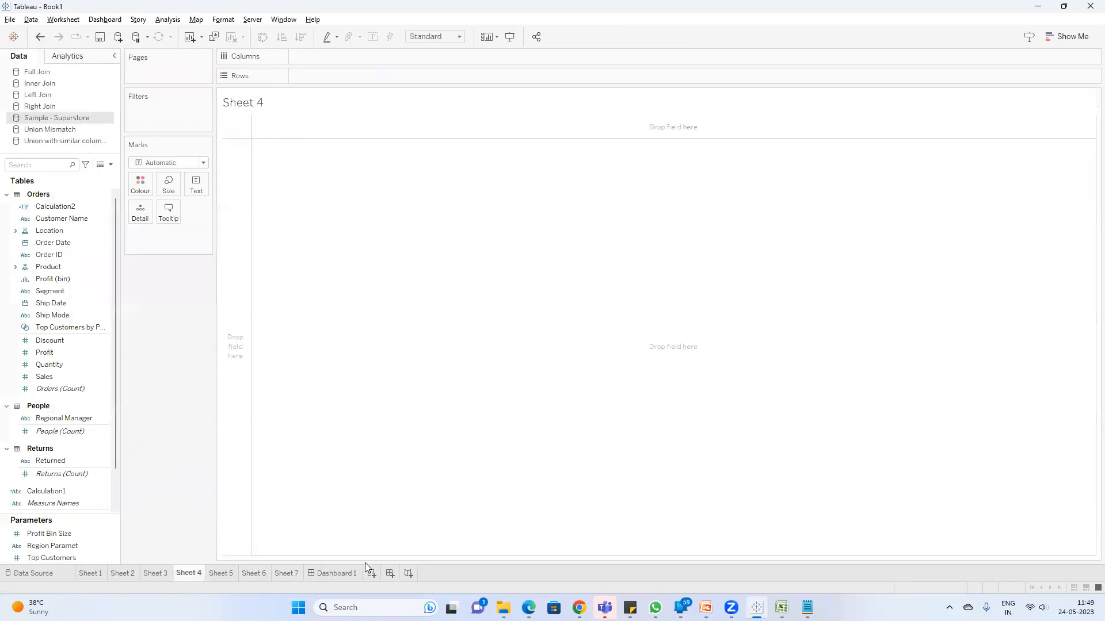
{"action": "left_click", "coordinate": [372, 574]}
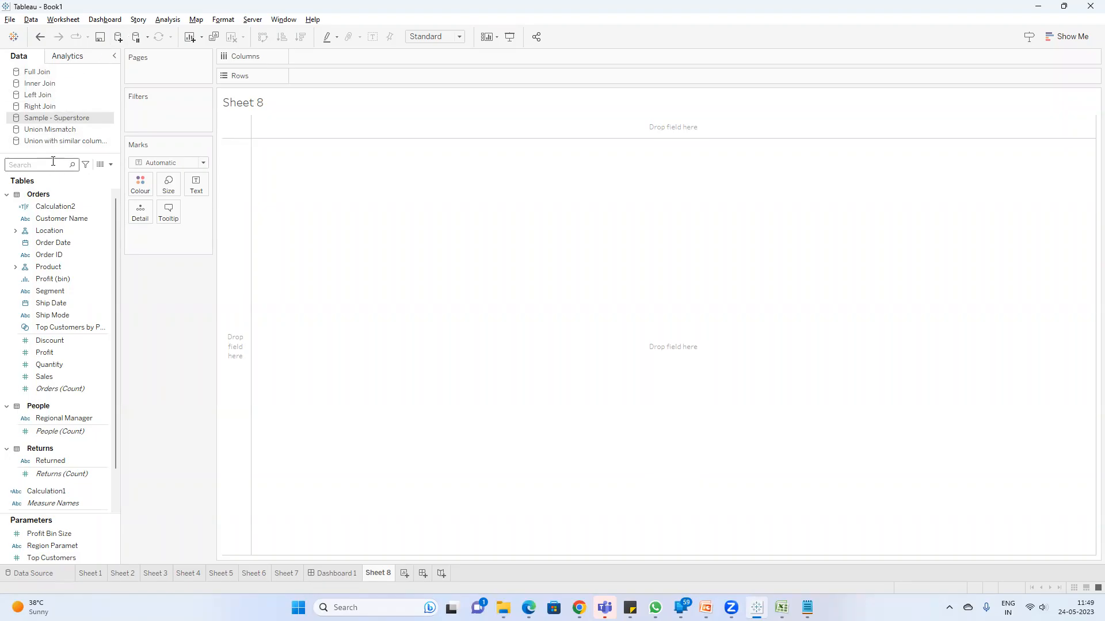
{"action": "type", "text": "sal"}
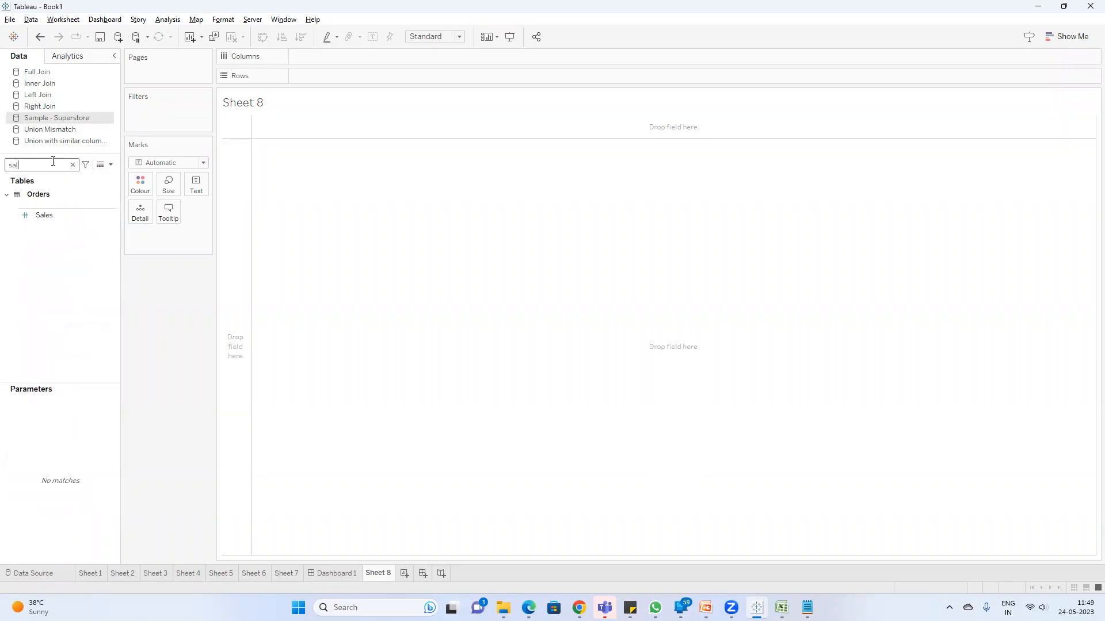
{"action": "left_click", "coordinate": [67, 219]}
{"action": "double_click", "coordinate": [66, 217]}
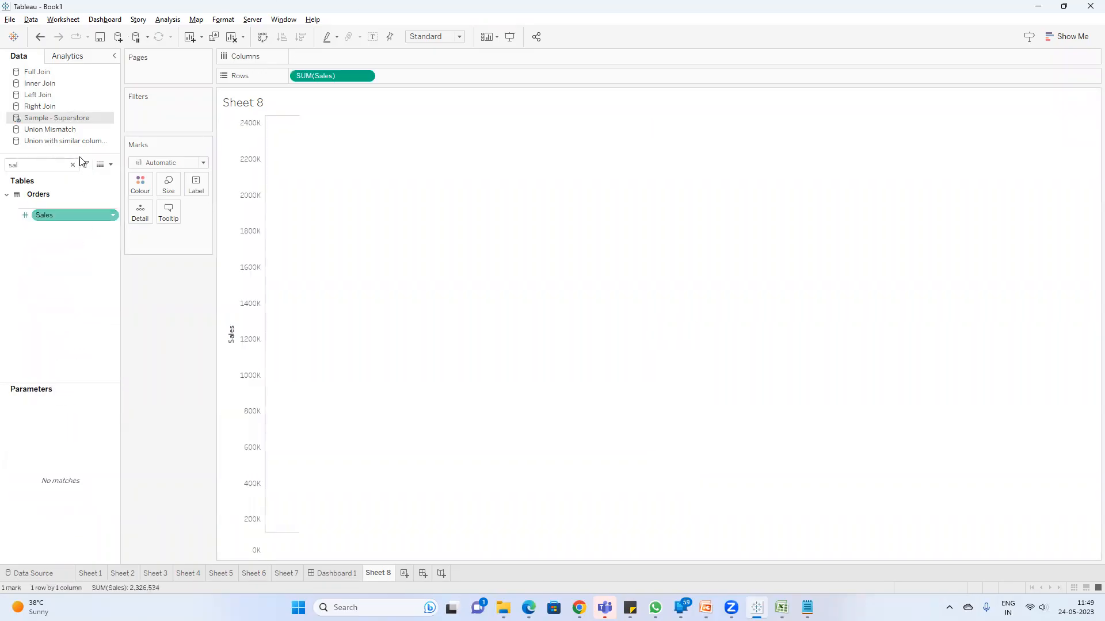
Step: Find the Sub-Category field and add it to the columns to chart sales by sub-category
{"action": "left_click", "coordinate": [32, 166]}
{"action": "key", "text": "BackSpace"}
{"action": "key", "text": "BackSpace"}
{"action": "type", "text": "u"}
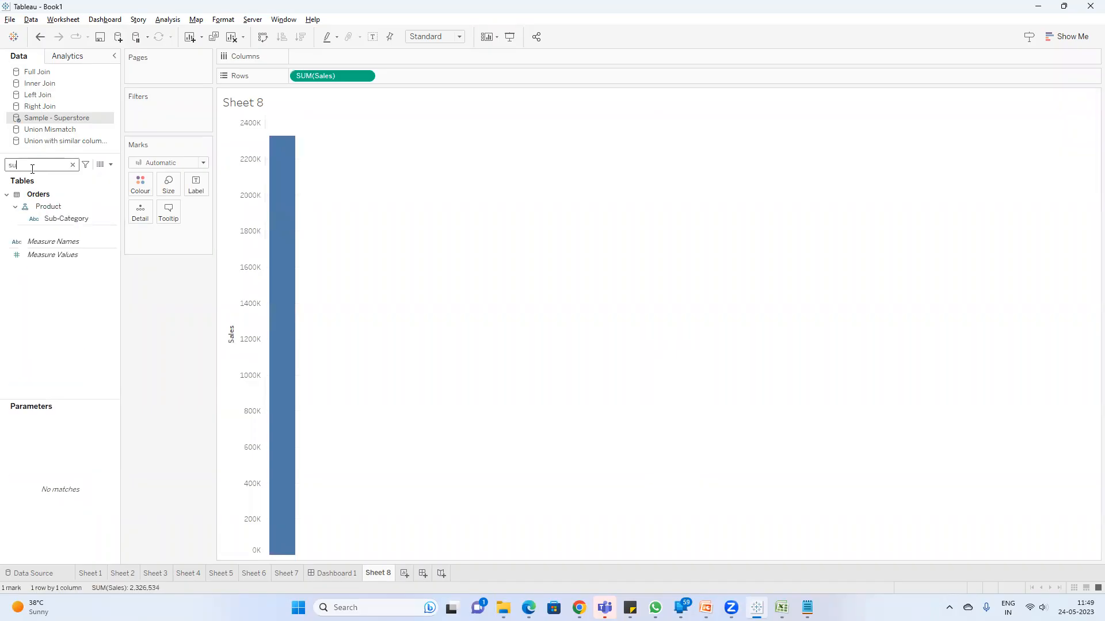
{"action": "left_click", "coordinate": [70, 218]}
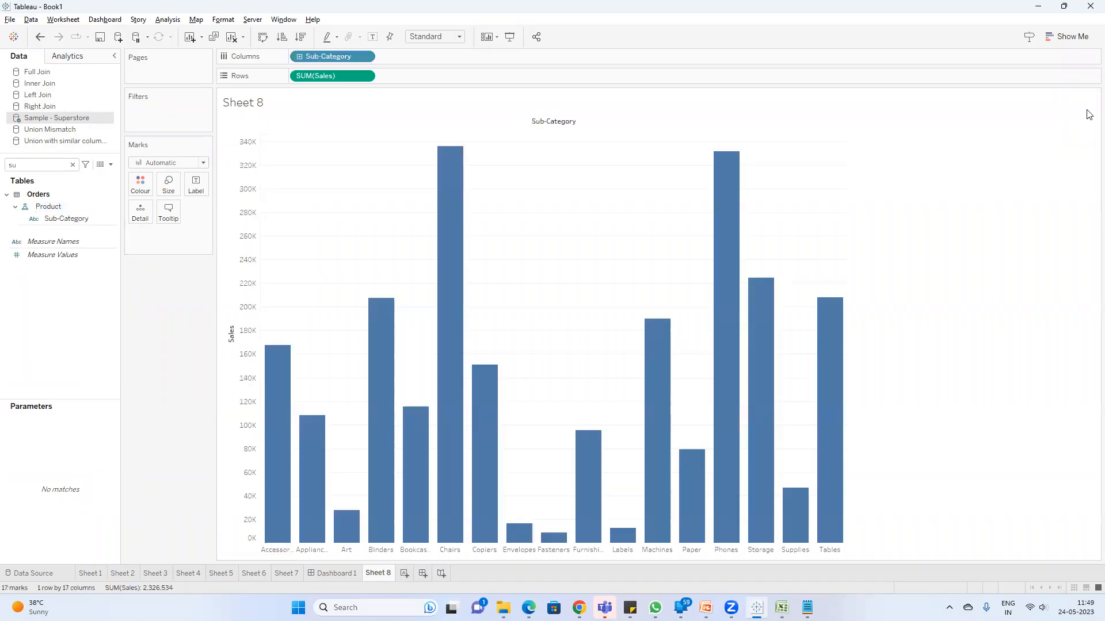
Step: Convert the sales by sub-category bar chart on Sheet 8 into a treemap
{"action": "left_click", "coordinate": [1068, 37]}
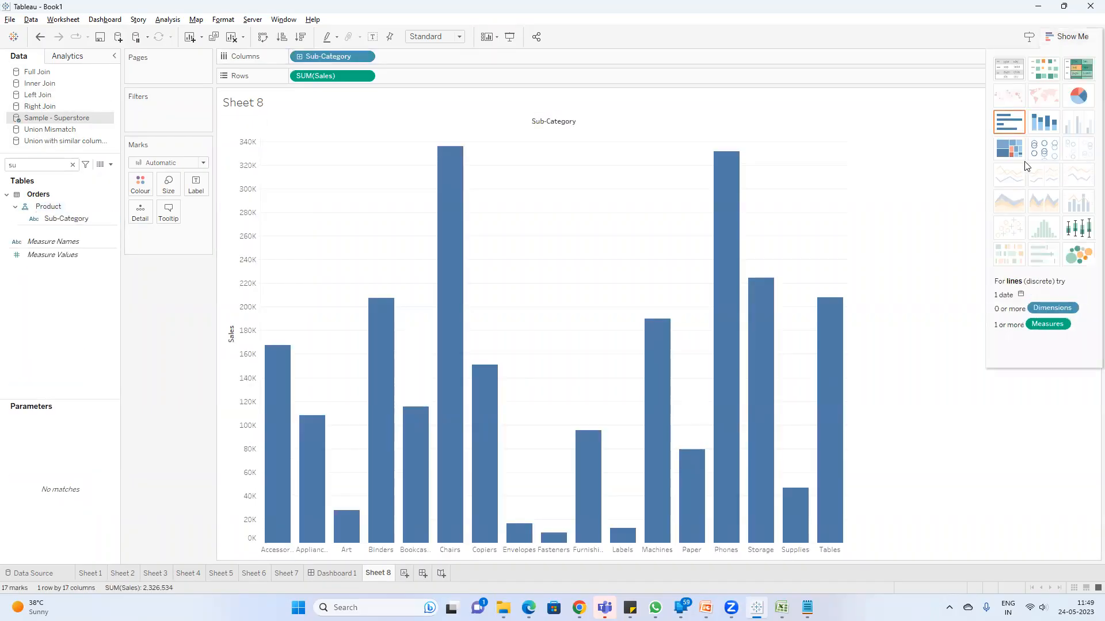
{"action": "left_click", "coordinate": [1012, 151]}
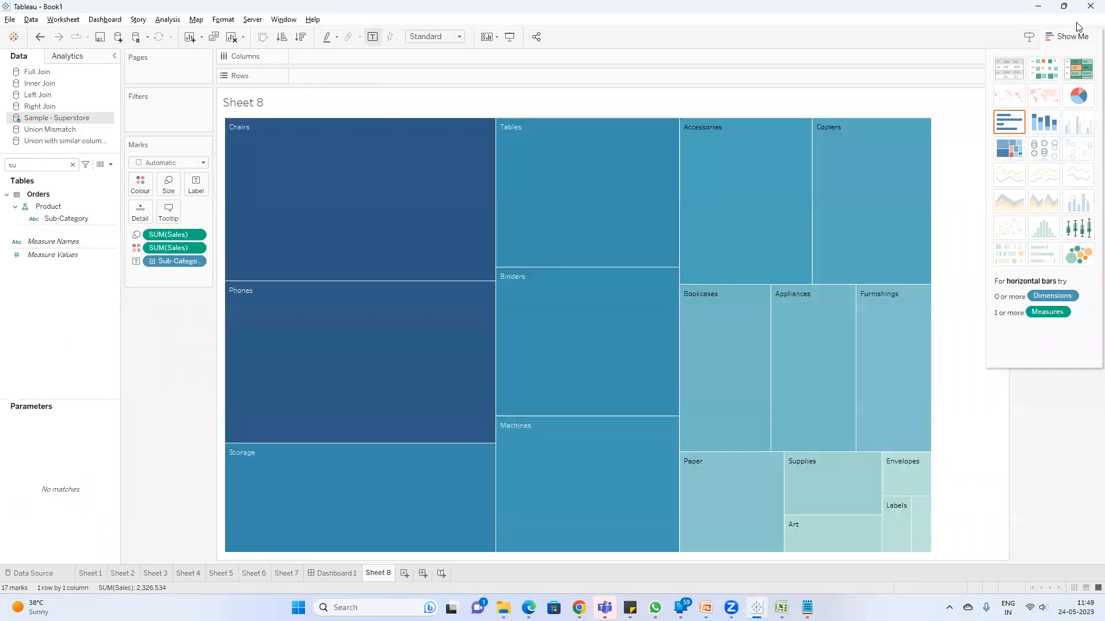
{"action": "left_click", "coordinate": [1068, 36]}
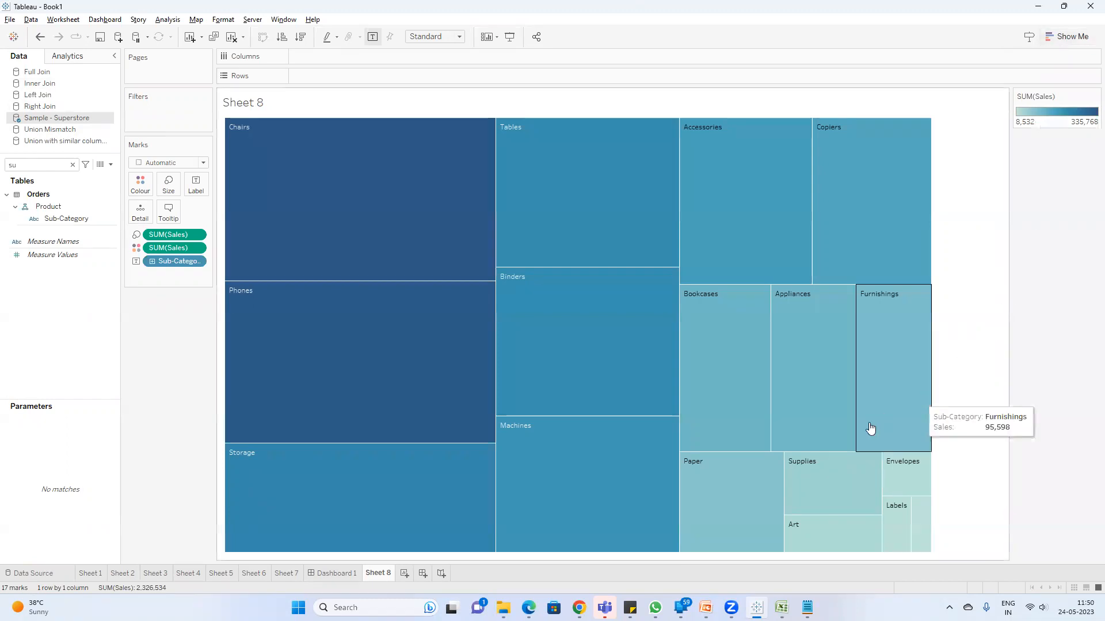
Step: Switch to the Google Meet window in the Edge browser
{"action": "mouse_move", "coordinate": [528, 606]}
{"action": "left_click", "coordinate": [457, 543]}
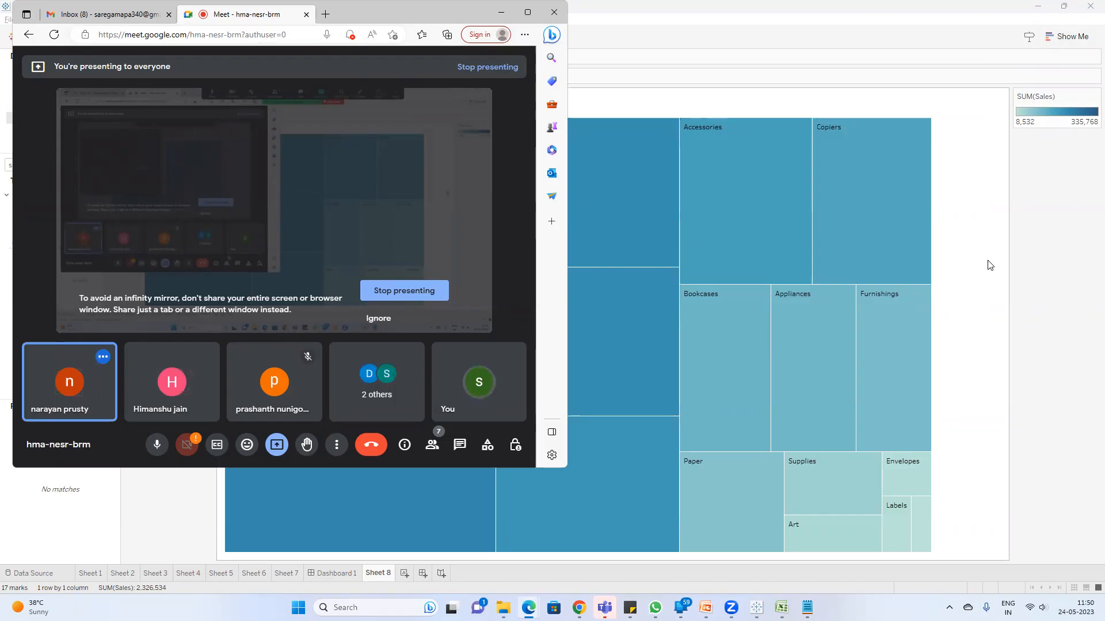
Step: Switch to the Notepad notes, add "col" after "intensity", and return to the Sheet 8 treemap in Tableau
{"action": "left_click", "coordinate": [1058, 289]}
{"action": "mouse_move", "coordinate": [917, 271]}
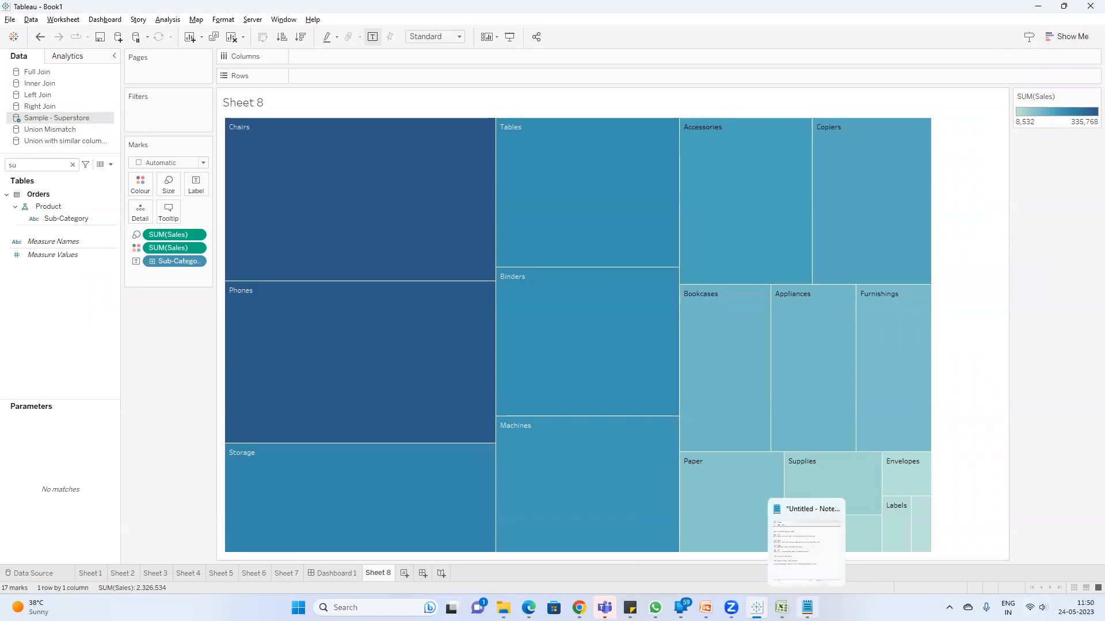
{"action": "left_click", "coordinate": [807, 608]}
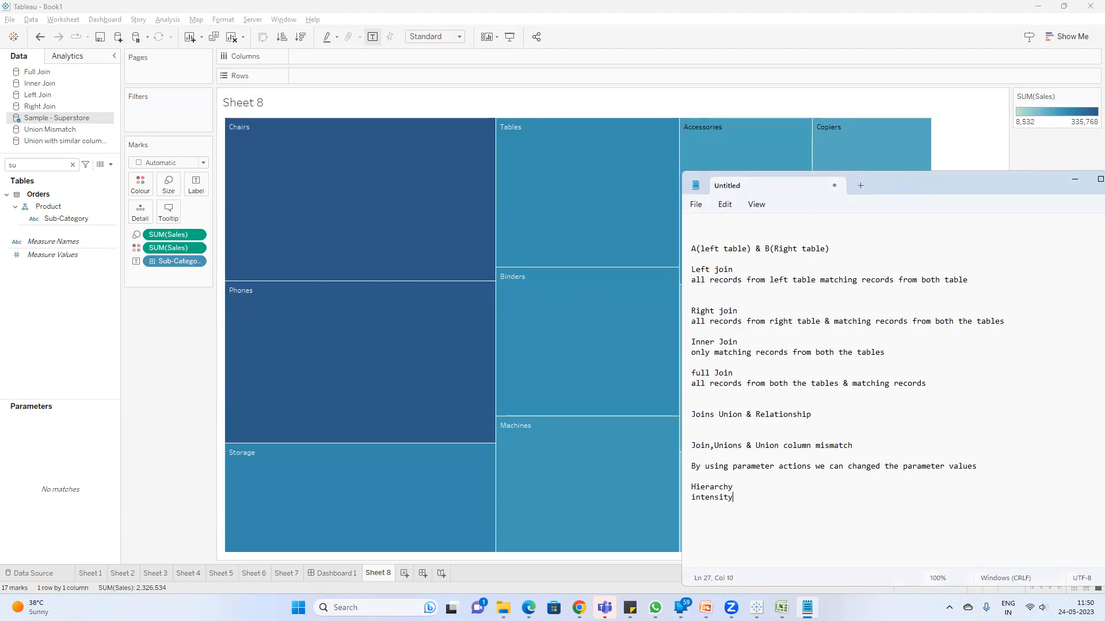
{"action": "type", "text": "color"}
{"action": "left_click", "coordinate": [177, 394]}
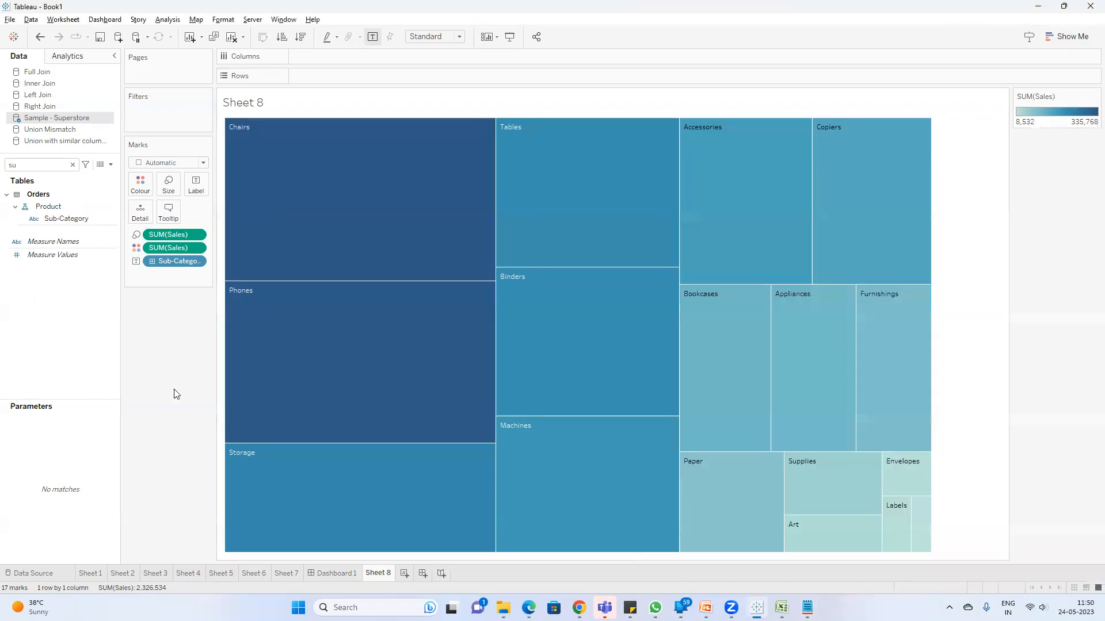
Step: Rename the Sheet 8 treemap worksheet as Tree Map
{"action": "mouse_move", "coordinate": [310, 226]}
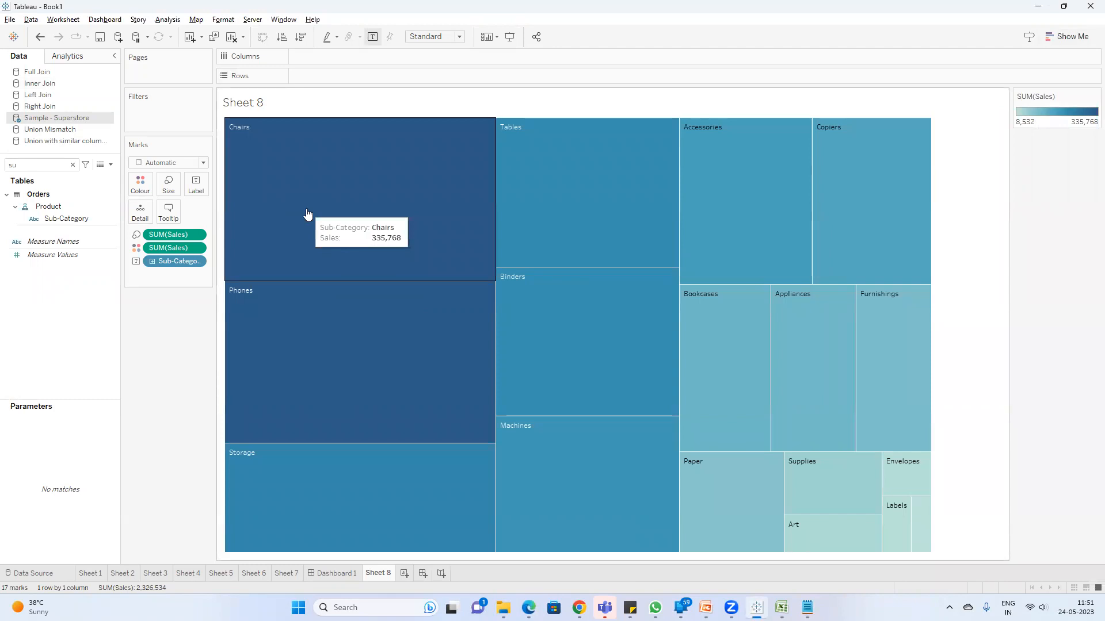
{"action": "mouse_move", "coordinate": [925, 532]}
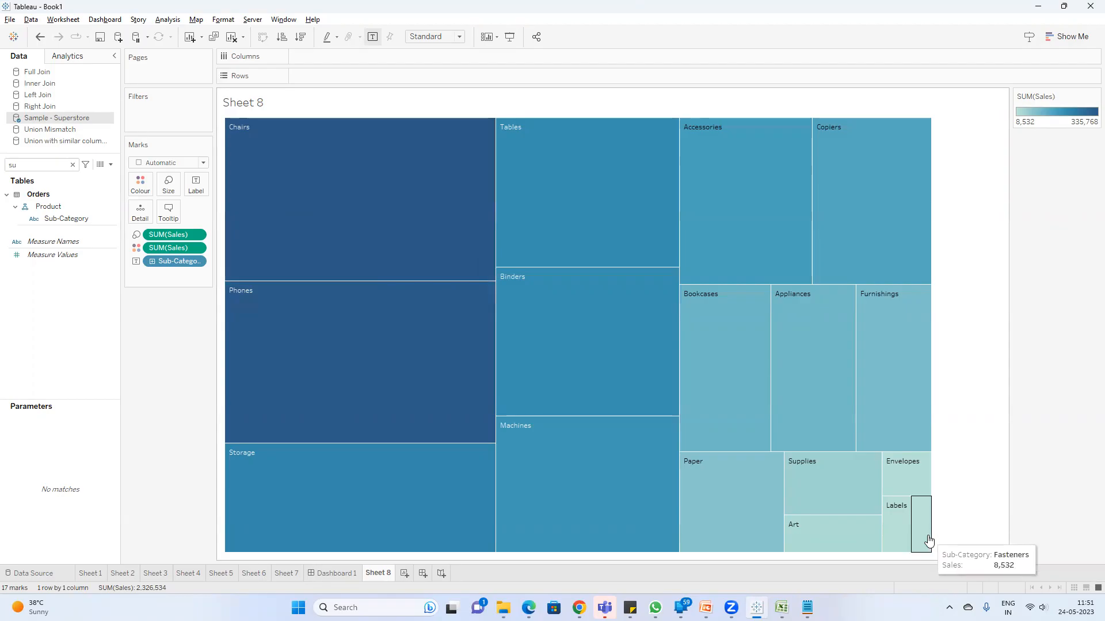
{"action": "mouse_move", "coordinate": [672, 332]}
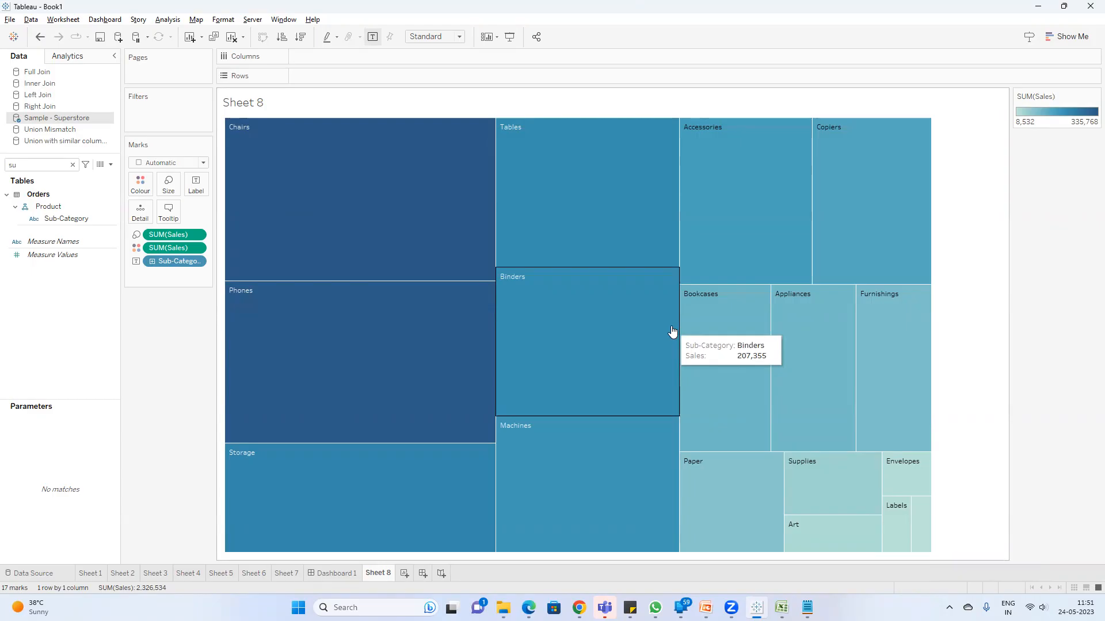
{"action": "mouse_move", "coordinate": [907, 458]}
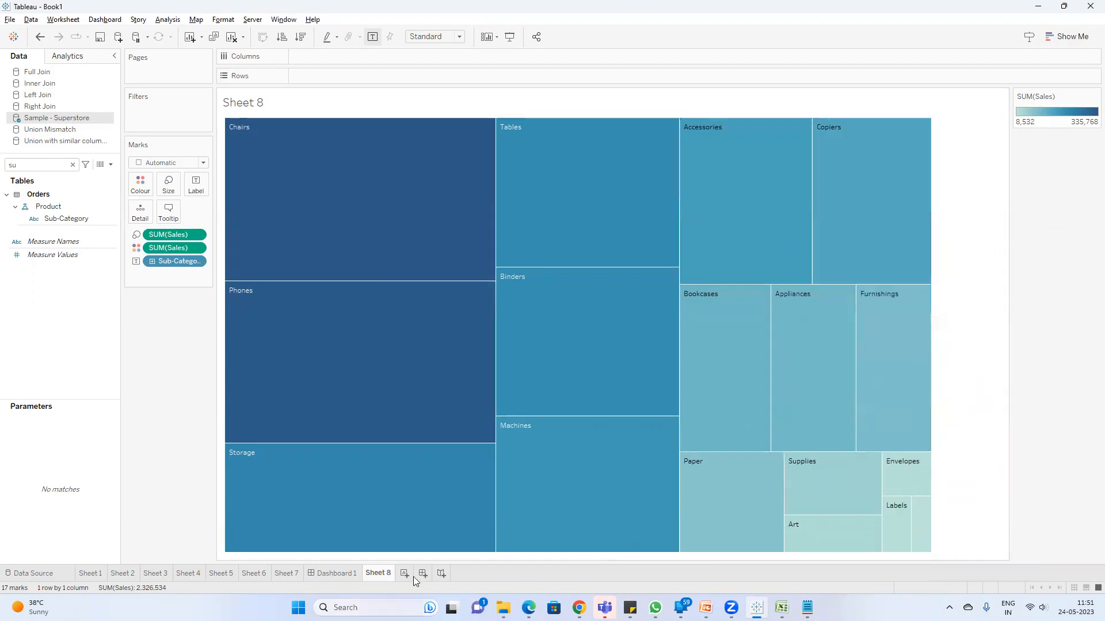
{"action": "double_click", "coordinate": [377, 573]}
{"action": "type", "text": "t"}
{"action": "key", "text": "BackSpace"}
{"action": "key", "text": "BackSpace"}
{"action": "key", "text": "BackSpace"}
{"action": "type", "text": "ree Map"}
{"action": "key", "text": "Return"}
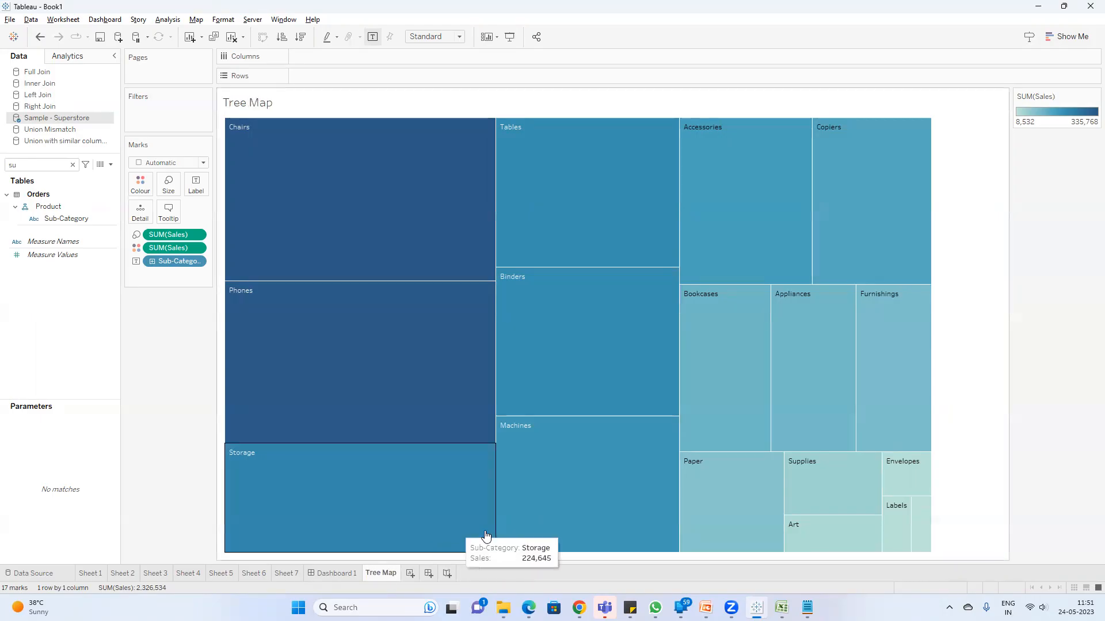
Step: Create a new worksheet after Tree Map with Region in the rows and Sales shown as text values
{"action": "left_click", "coordinate": [411, 574]}
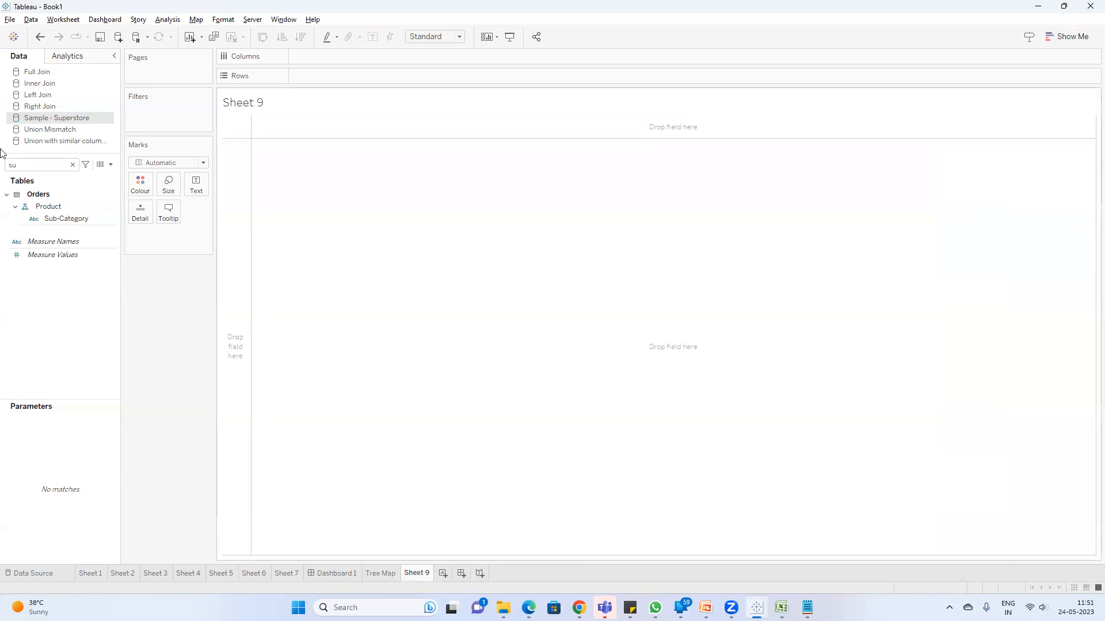
{"action": "double_click", "coordinate": [57, 165]}
{"action": "type", "text": "reg"}
{"action": "left_click_drag", "start_coordinate": [55, 230], "coordinate": [300, 86]}
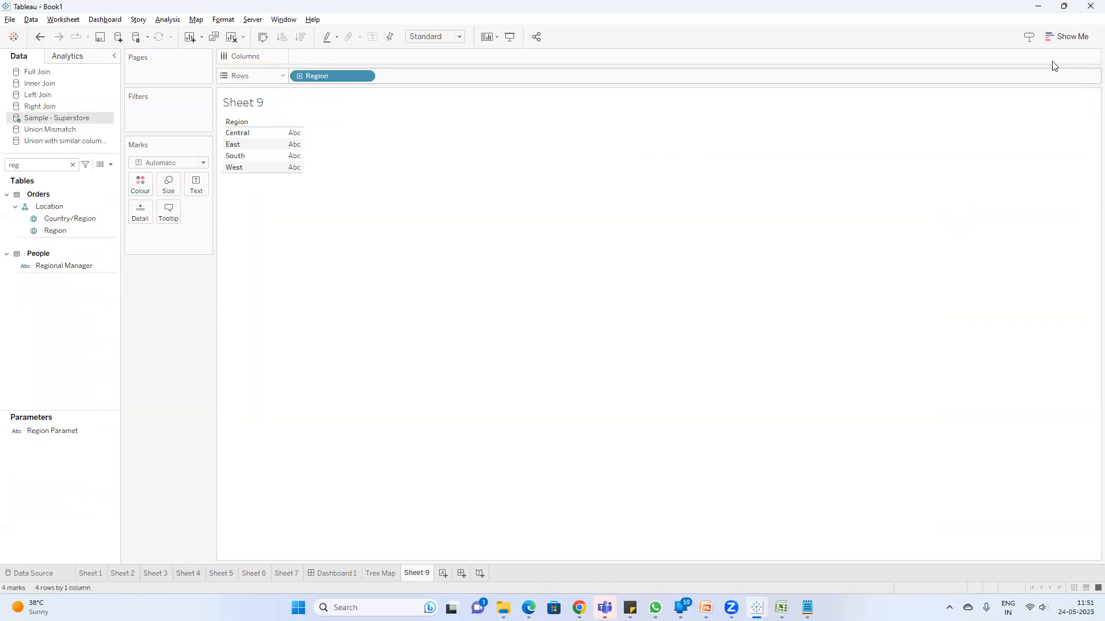
{"action": "double_click", "coordinate": [38, 166]}
{"action": "type", "text": "sa"}
{"action": "left_click_drag", "start_coordinate": [45, 216], "coordinate": [289, 148]}
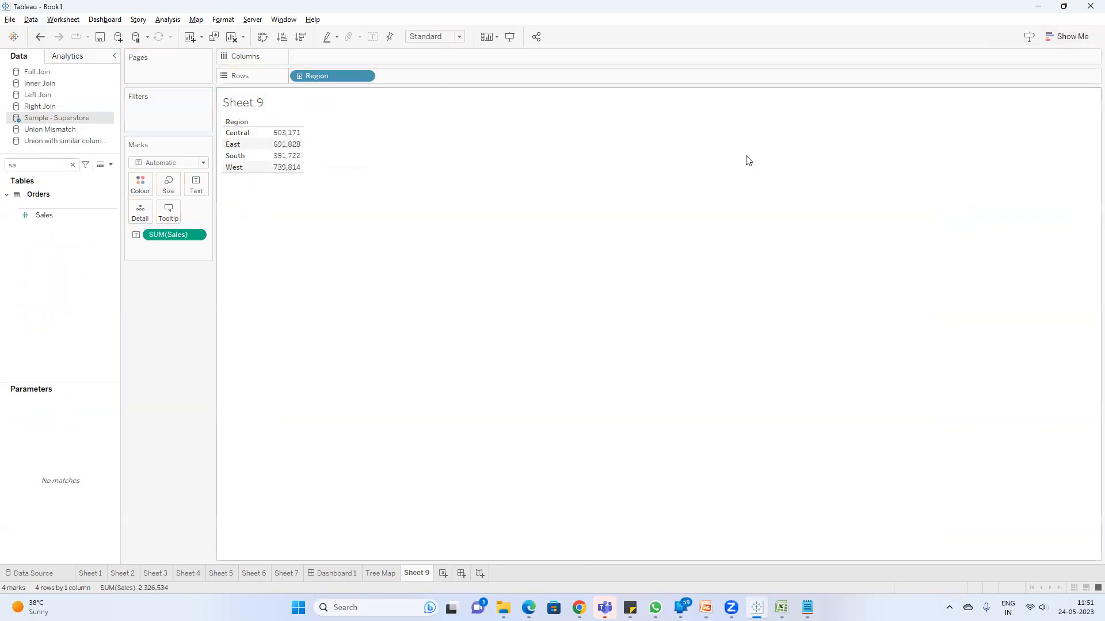
Step: Convert the Sheet 9 table of sales by region into a pie chart
{"action": "left_click", "coordinate": [1068, 37]}
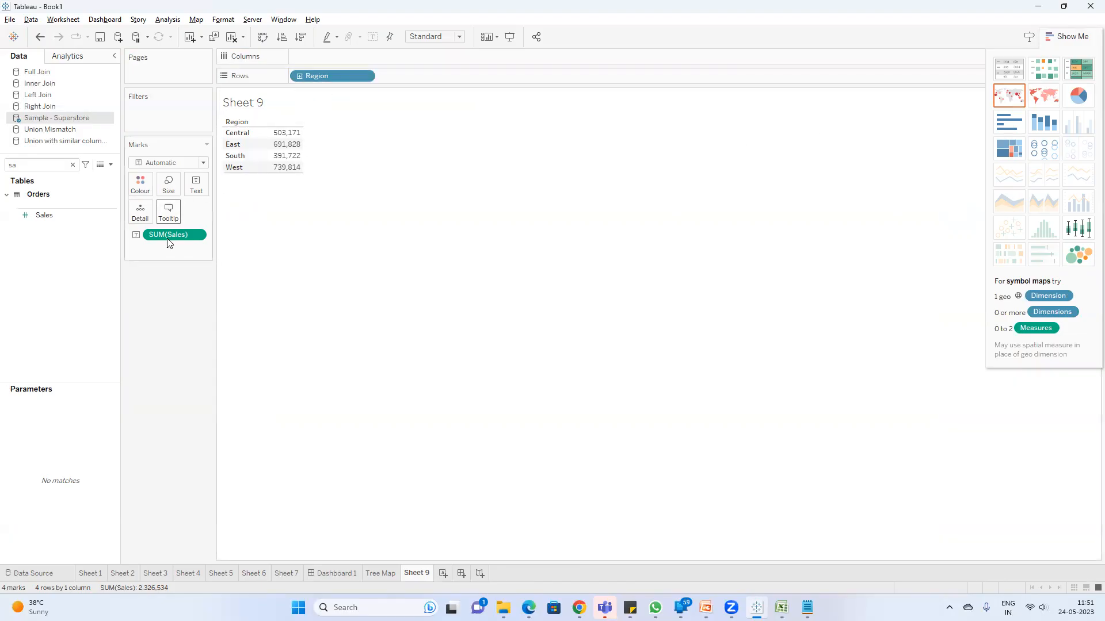
{"action": "left_click", "coordinate": [1078, 96]}
{"action": "left_click", "coordinate": [1069, 37]}
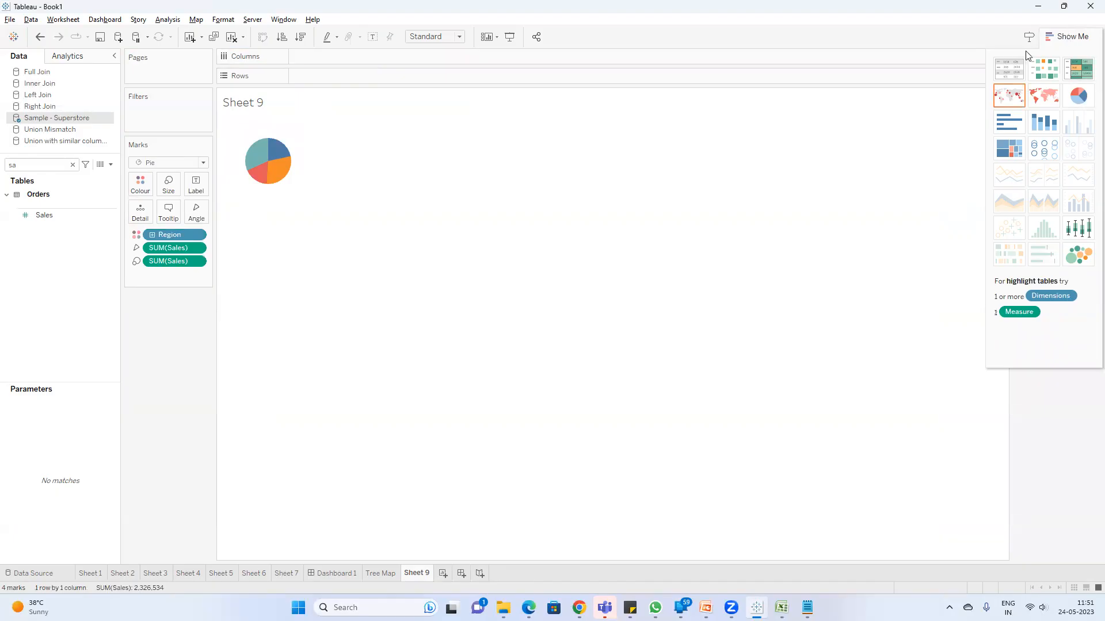
Step: Fit the regional sales pie chart to Entire View and show its mark labels
{"action": "left_click", "coordinate": [458, 37]}
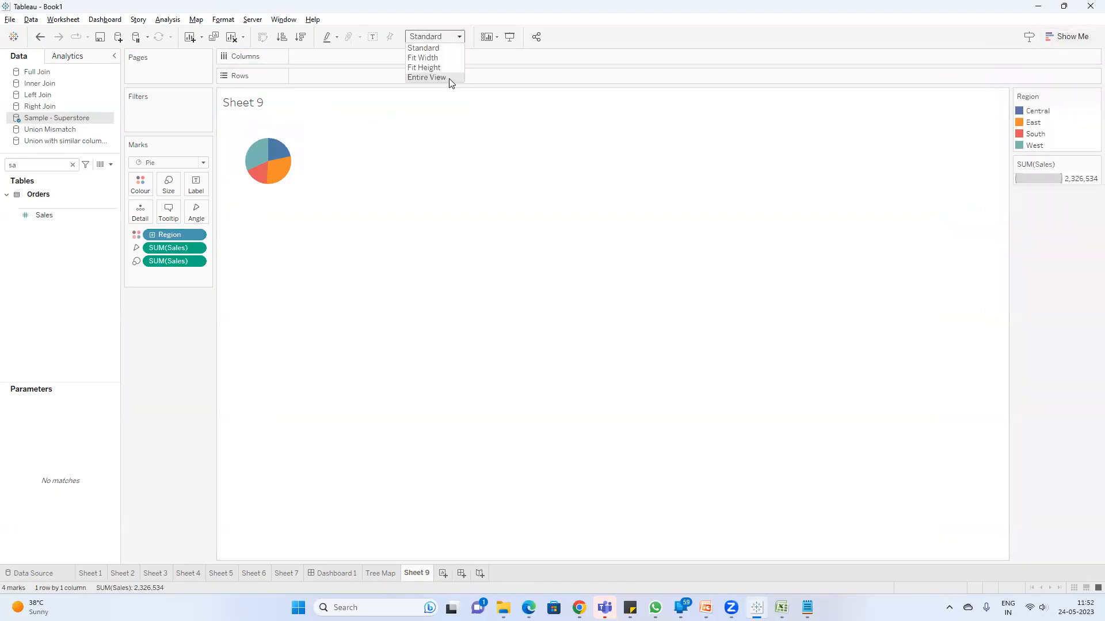
{"action": "left_click", "coordinate": [449, 78]}
{"action": "left_click", "coordinate": [373, 37]}
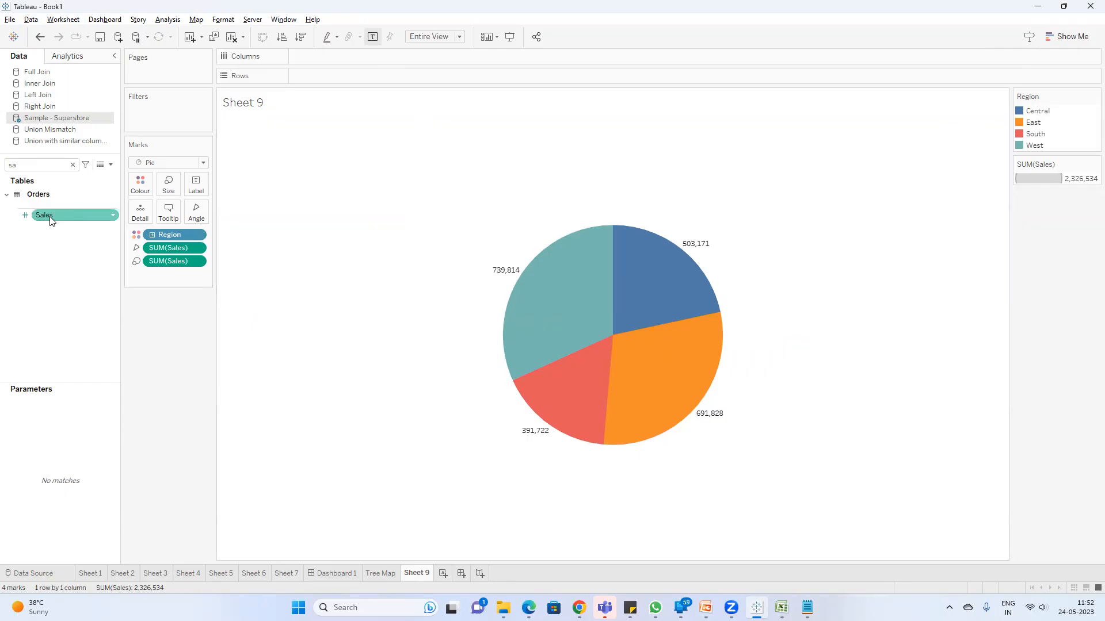
Step: Add Sales to the pie's label and calculate it as Percent of Total
{"action": "left_click_drag", "start_coordinate": [53, 213], "coordinate": [197, 191]}
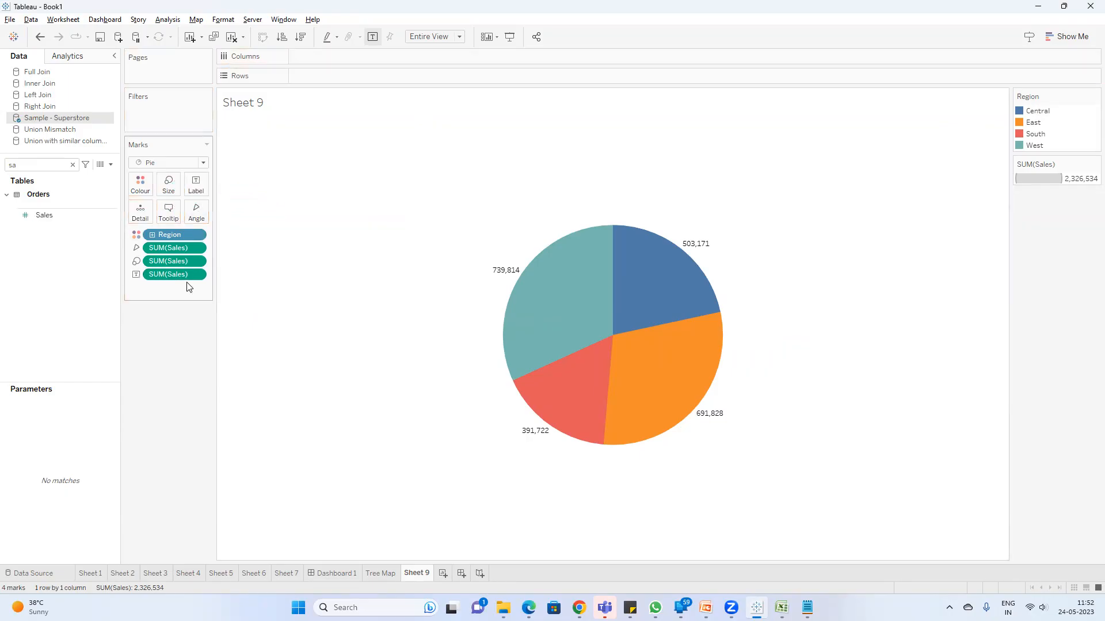
{"action": "right_click", "coordinate": [187, 277]}
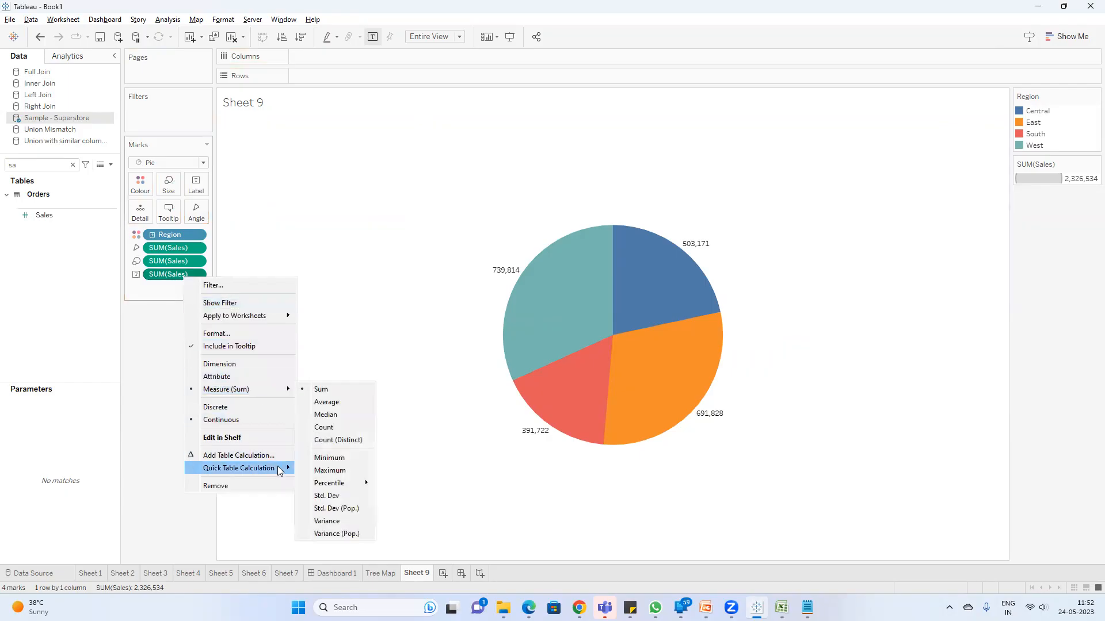
{"action": "mouse_move", "coordinate": [277, 468]}
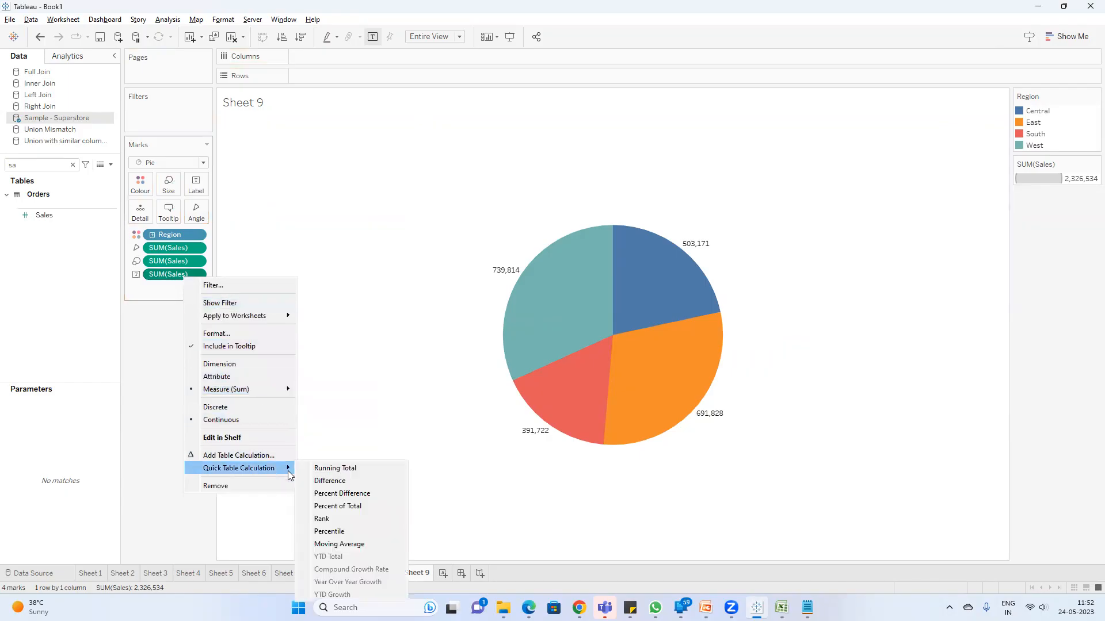
{"action": "left_click", "coordinate": [347, 505]}
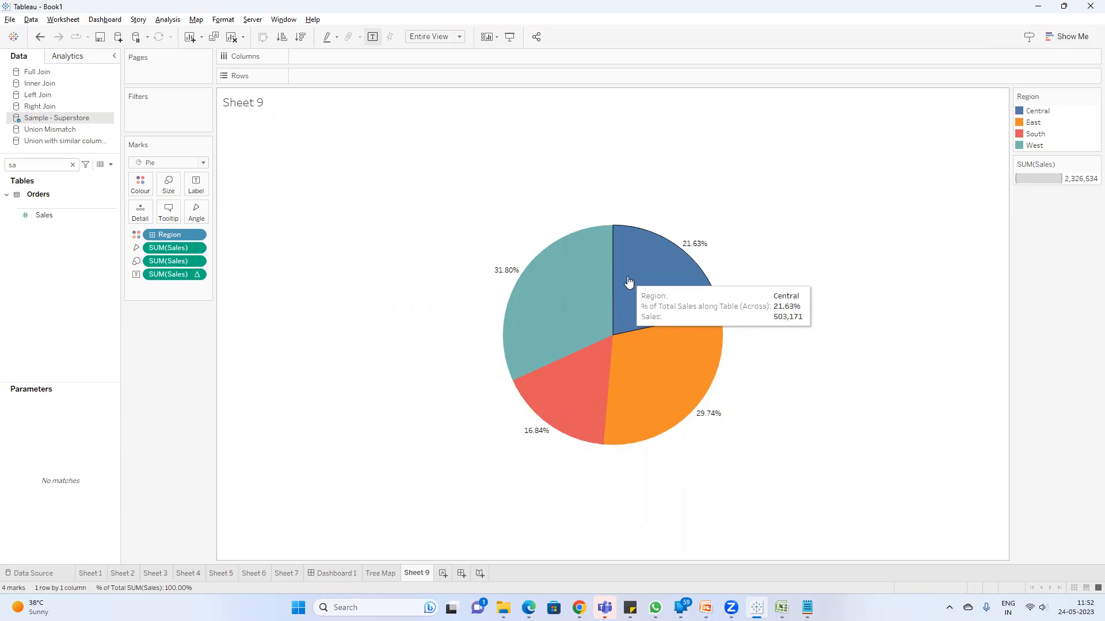
Step: Add two SUM(0) calculations to the rows to produce two copies of the pie chart
{"action": "double_click", "coordinate": [327, 75]}
{"action": "type", "text": "sum"}
{"action": "key", "text": "Return"}
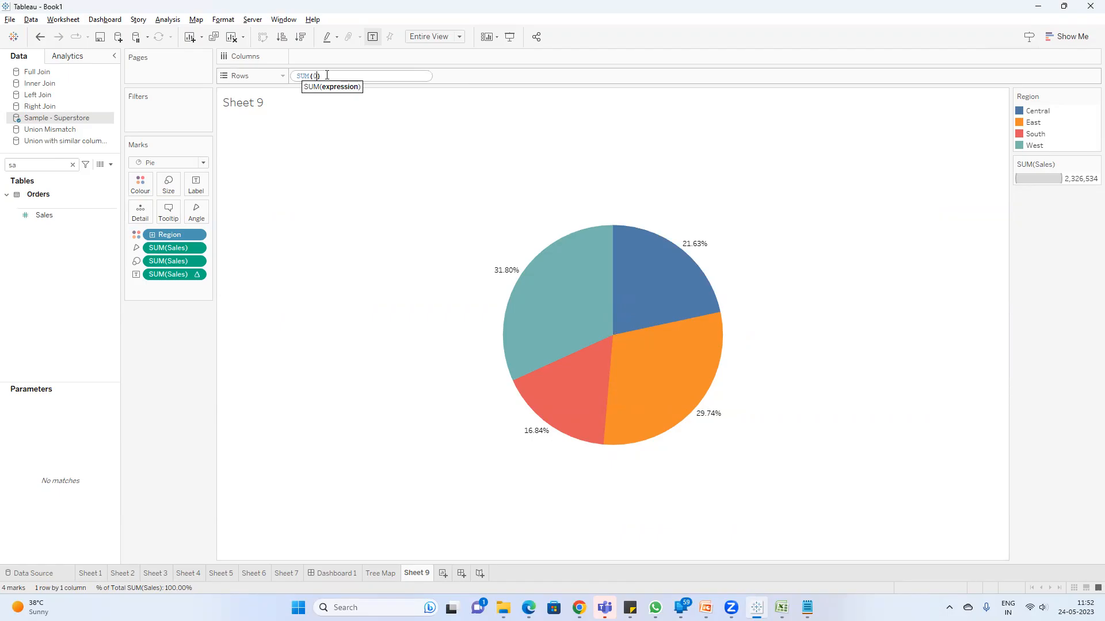
{"action": "type", "text": "0"}
{"action": "key", "text": "Return"}
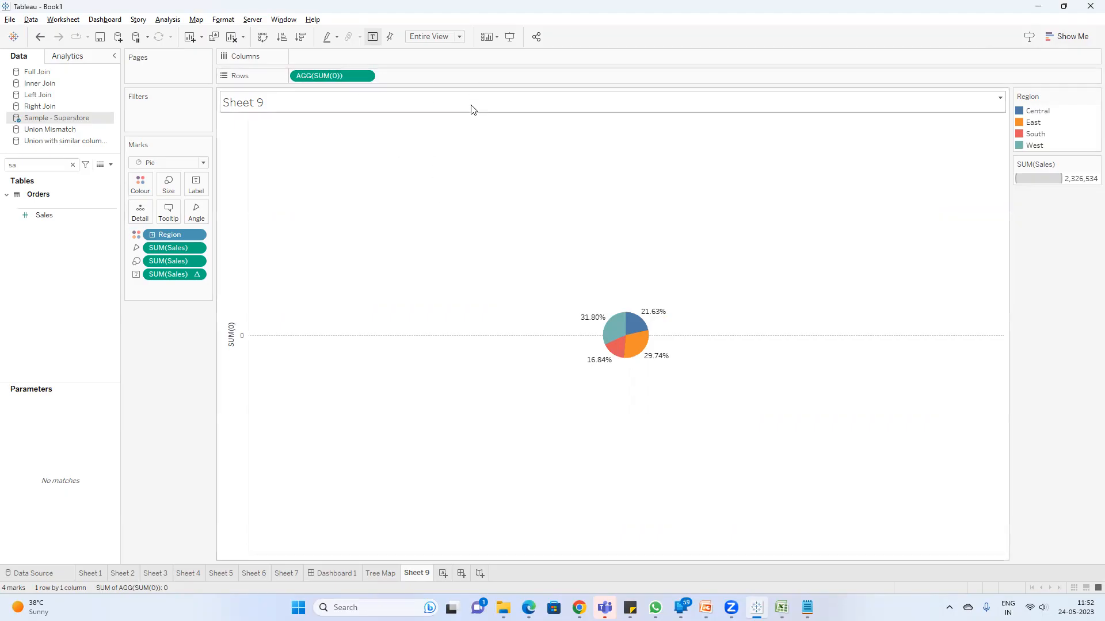
{"action": "double_click", "coordinate": [424, 77]}
{"action": "type", "text": "sum"}
{"action": "key", "text": "Return"}
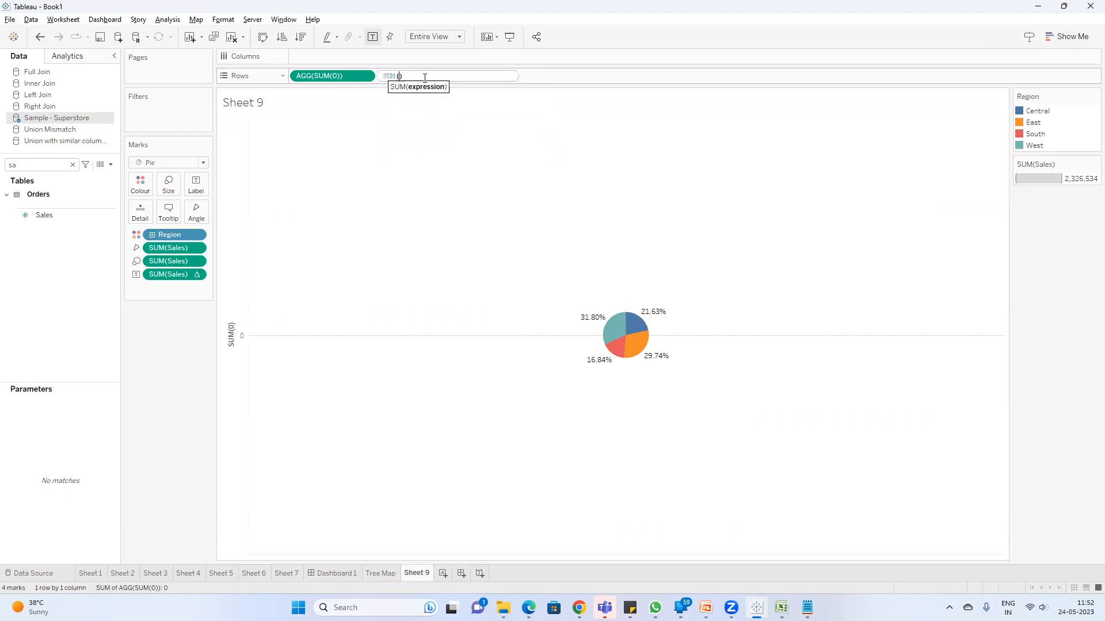
{"action": "key", "text": "Return"}
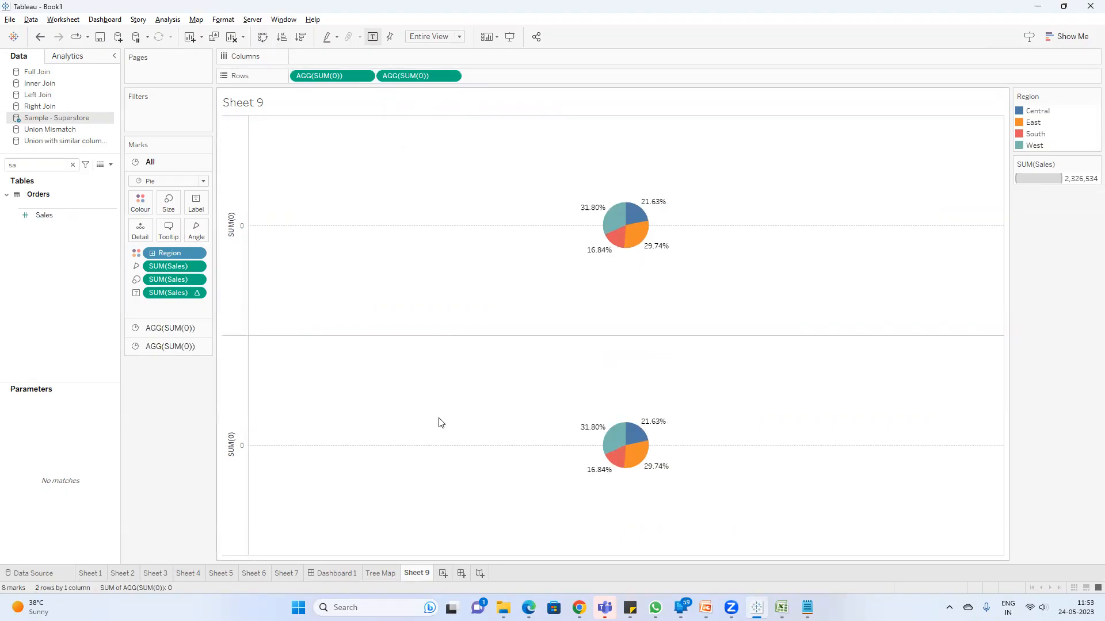
{"action": "right_click", "coordinate": [424, 77]}
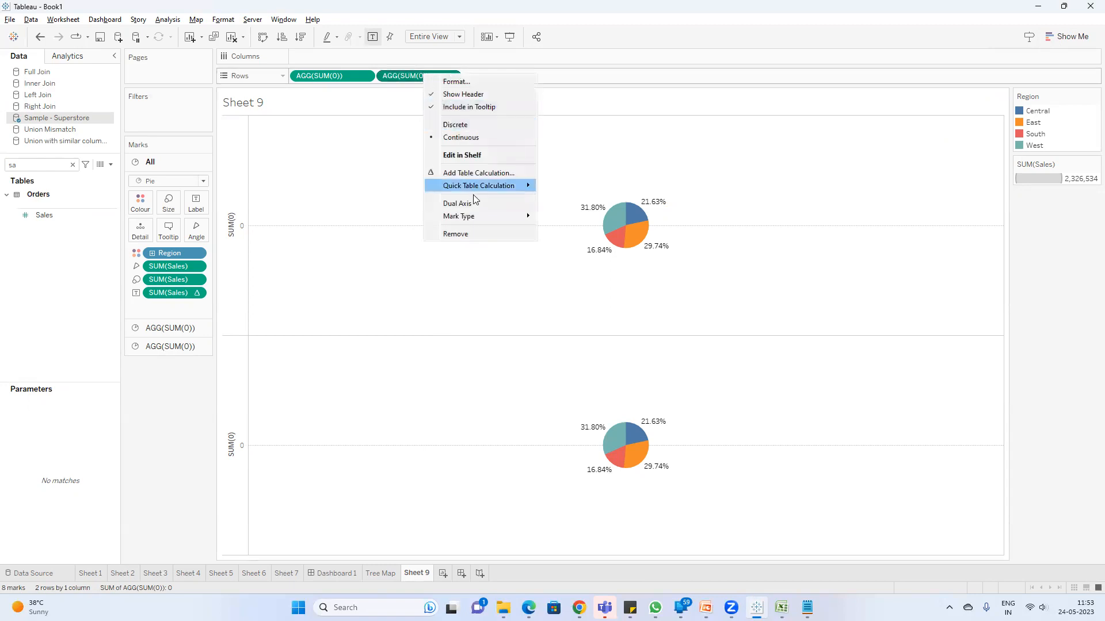
{"action": "left_click", "coordinate": [404, 410]}
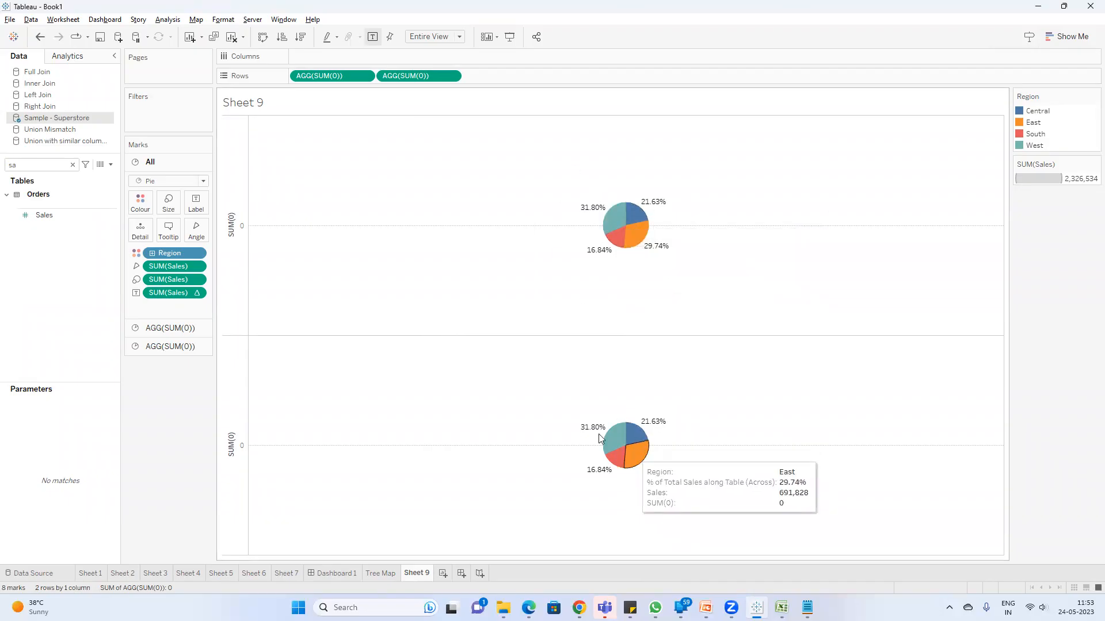
{"action": "mouse_move", "coordinate": [643, 426]}
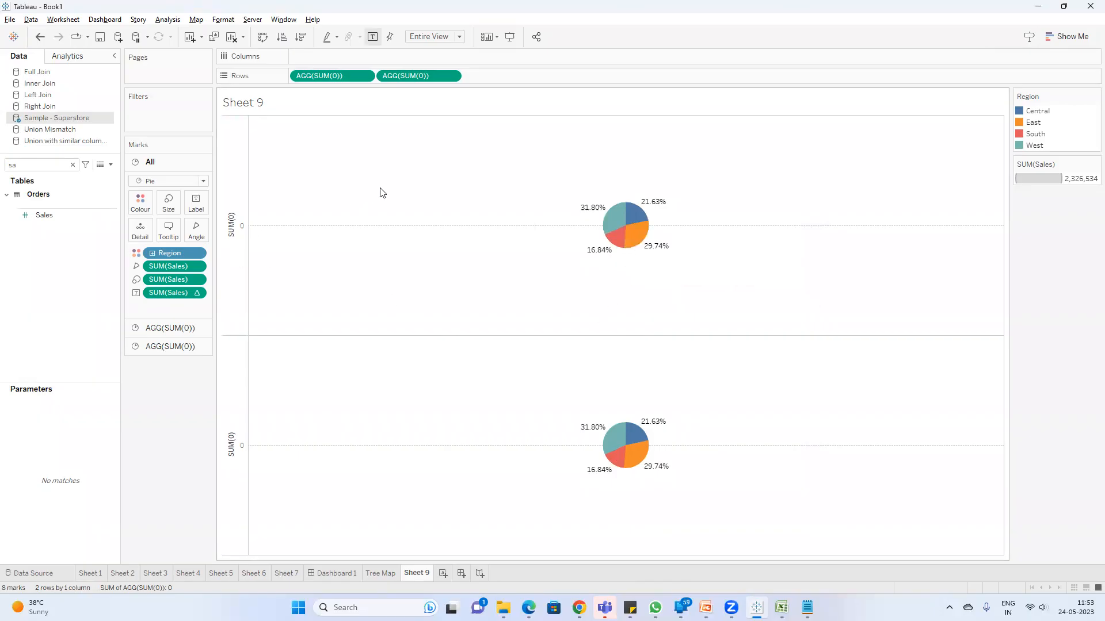
{"action": "right_click", "coordinate": [412, 81]}
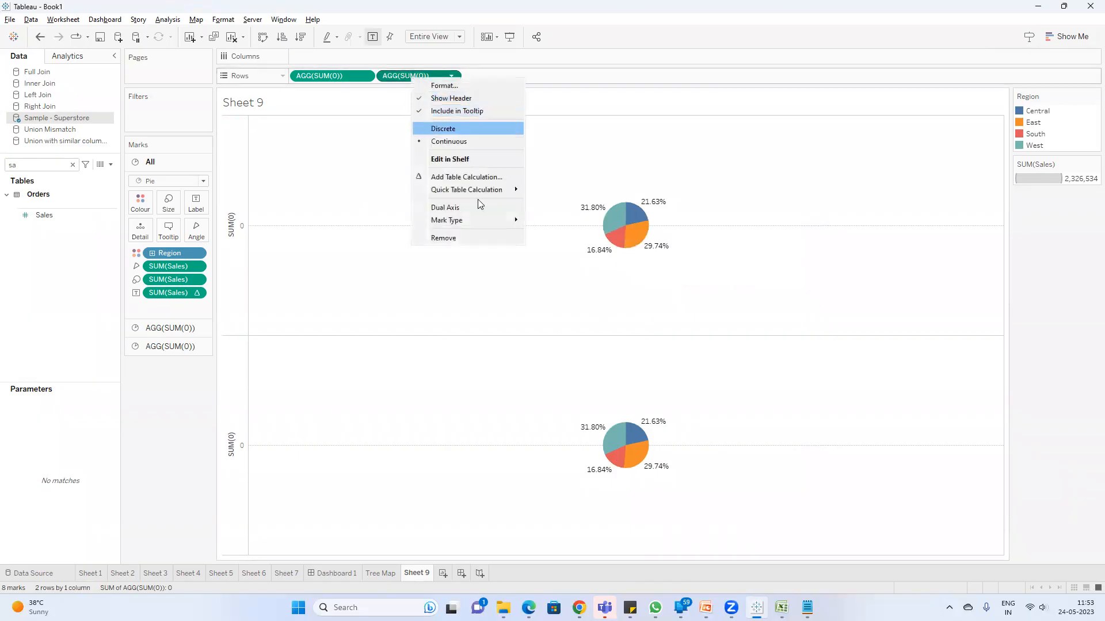
{"action": "left_click", "coordinate": [387, 379]}
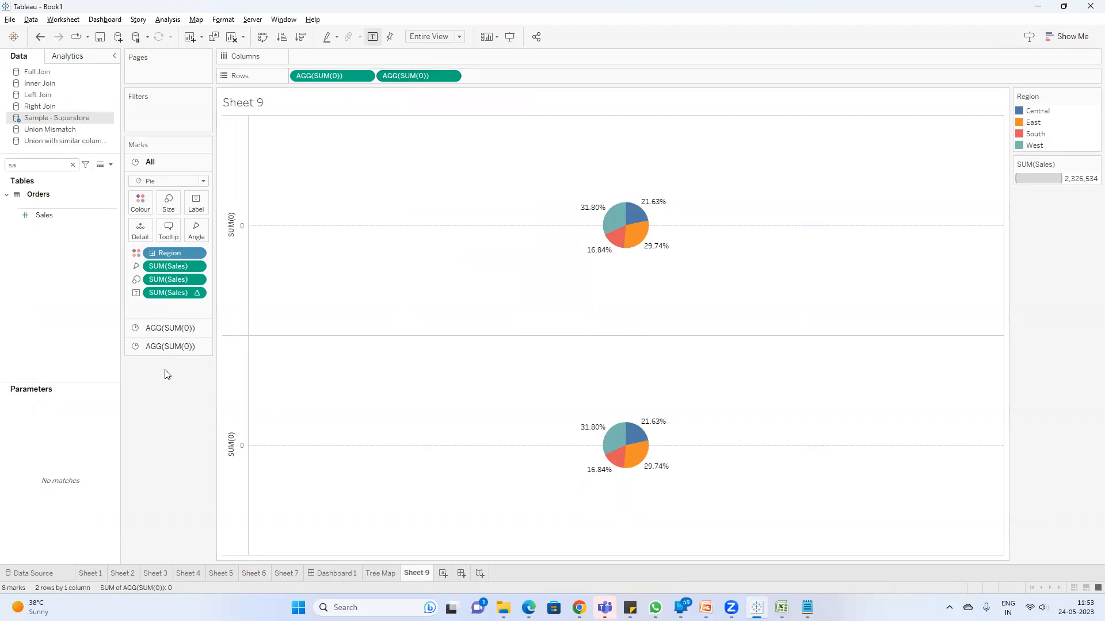
Step: Remove the Region and Sales fields from the second SUM(0) pie's marks and combine both pies on a dual axis
{"action": "left_click", "coordinate": [154, 348]}
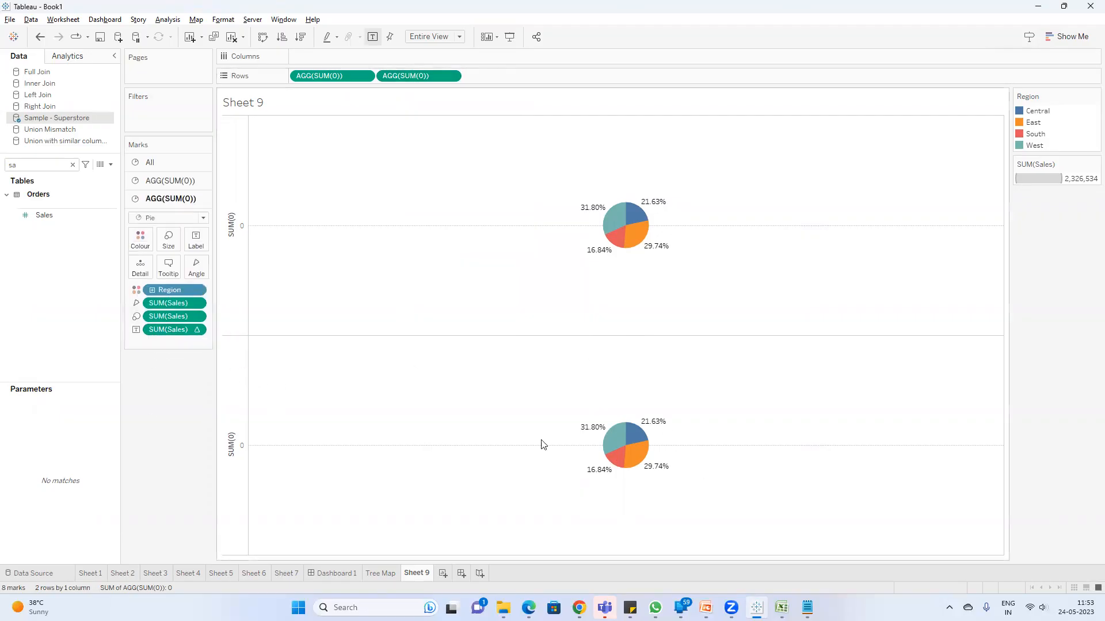
{"action": "left_click_drag", "start_coordinate": [167, 330], "coordinate": [153, 396]}
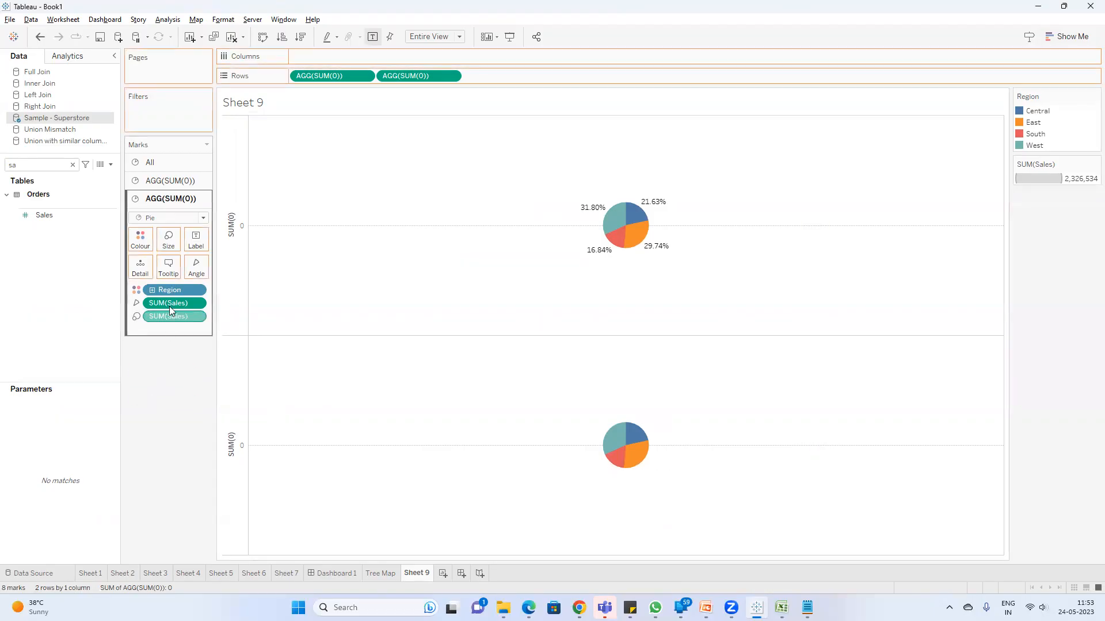
{"action": "left_click_drag", "start_coordinate": [169, 308], "coordinate": [164, 386]}
{"action": "left_click_drag", "start_coordinate": [166, 303], "coordinate": [163, 375]}
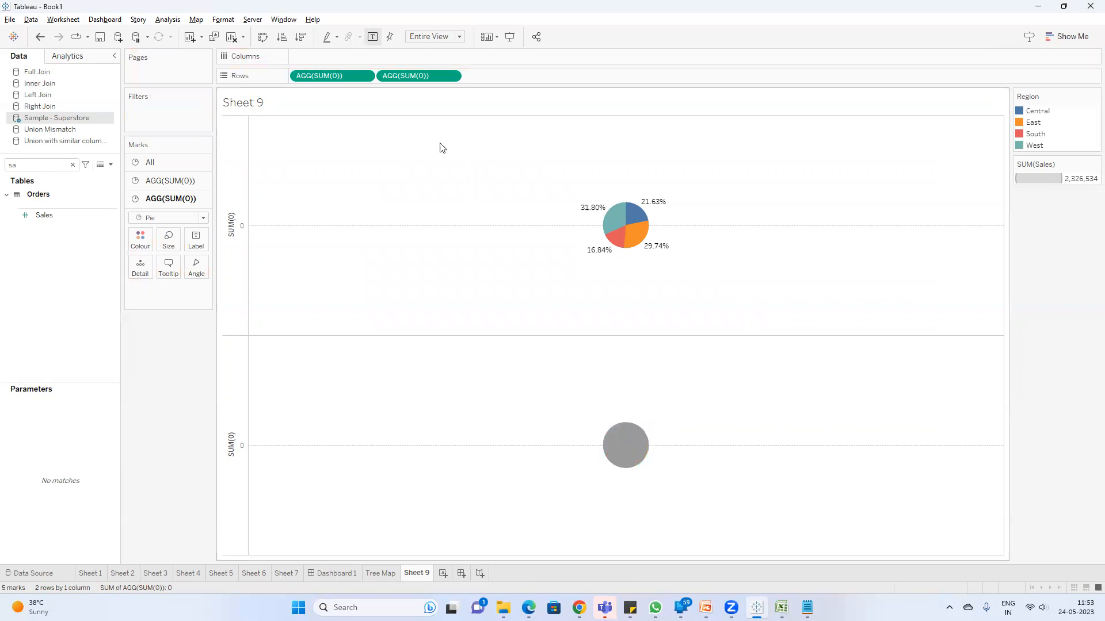
{"action": "right_click", "coordinate": [415, 81]}
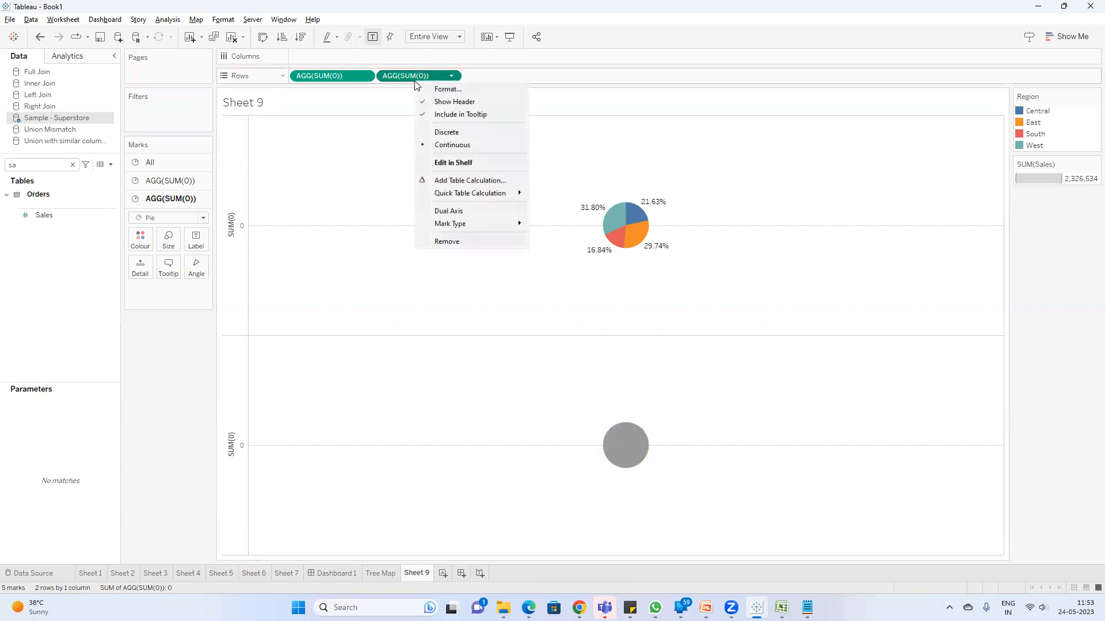
{"action": "left_click", "coordinate": [464, 213]}
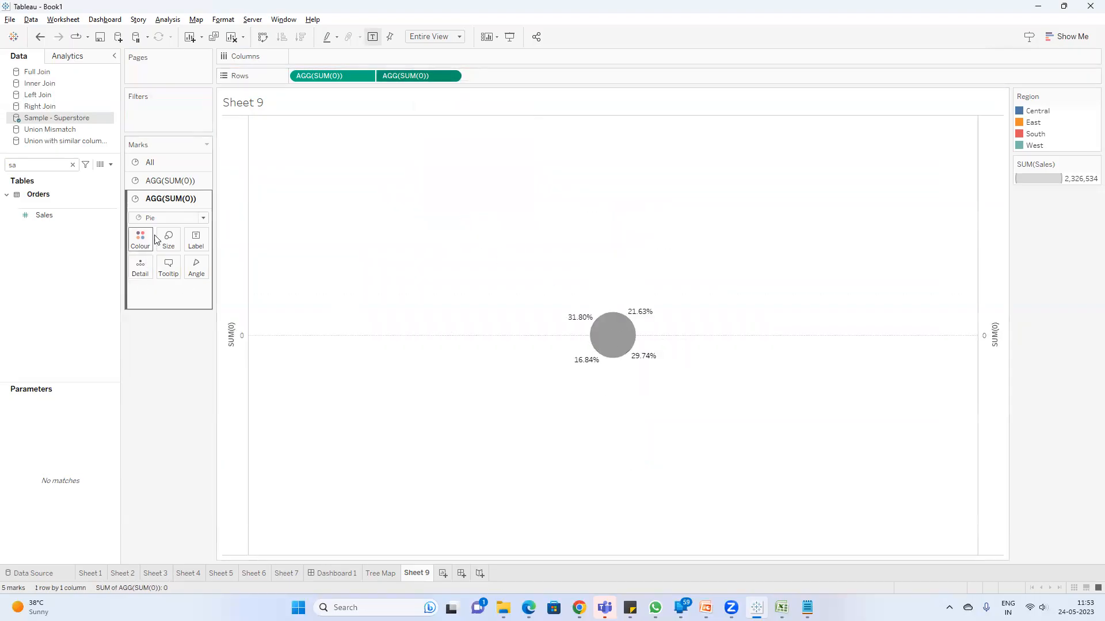
Step: Increase the mark size of the first SUM(0) pie so it forms a donut ring around the grey circle
{"action": "left_click", "coordinate": [172, 182]}
{"action": "left_click", "coordinate": [168, 221]}
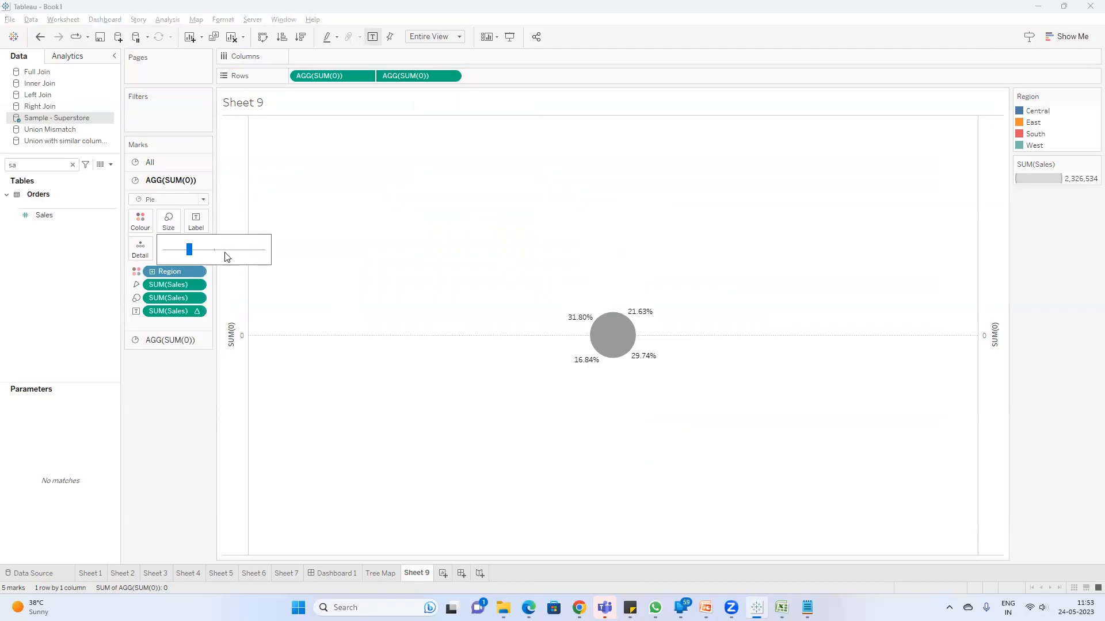
{"action": "left_click_drag", "start_coordinate": [228, 248], "coordinate": [228, 249]}
{"action": "left_click", "coordinate": [243, 250]}
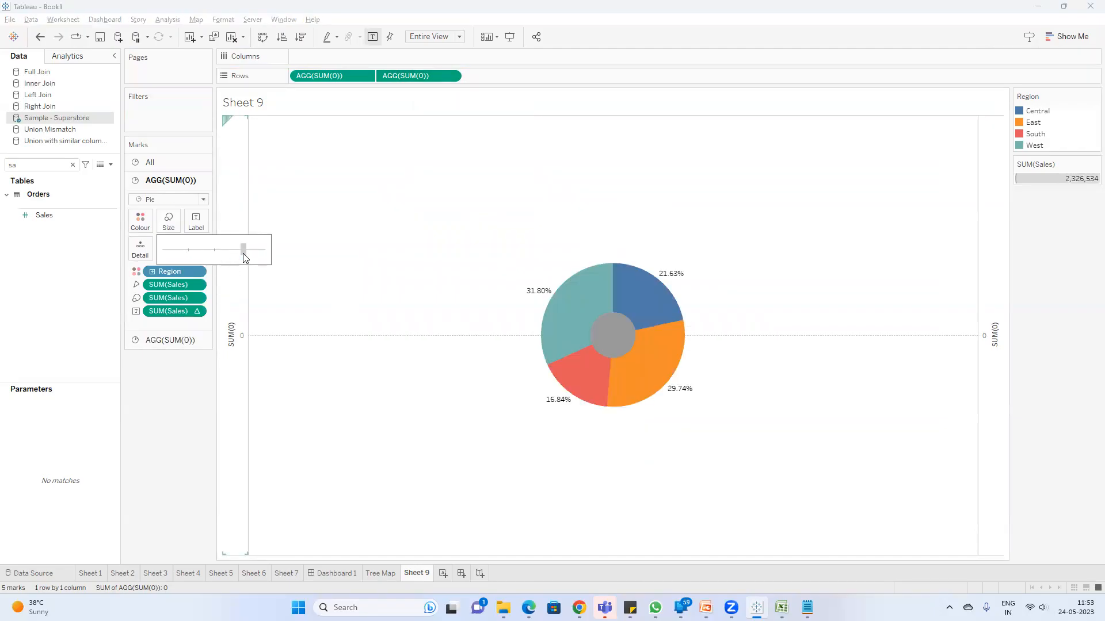
Step: Increase the mark size of the second SUM(0) pie so the grey centre circle leaves a thin donut ring
{"action": "left_click", "coordinate": [167, 340]}
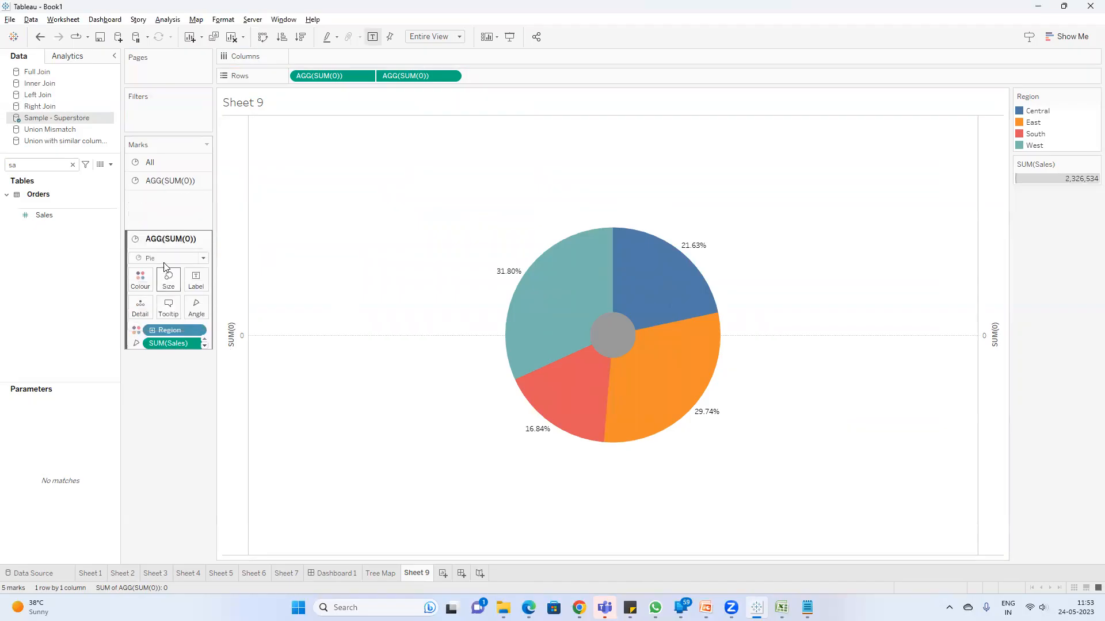
{"action": "left_click", "coordinate": [168, 240]}
{"action": "left_click", "coordinate": [207, 270]}
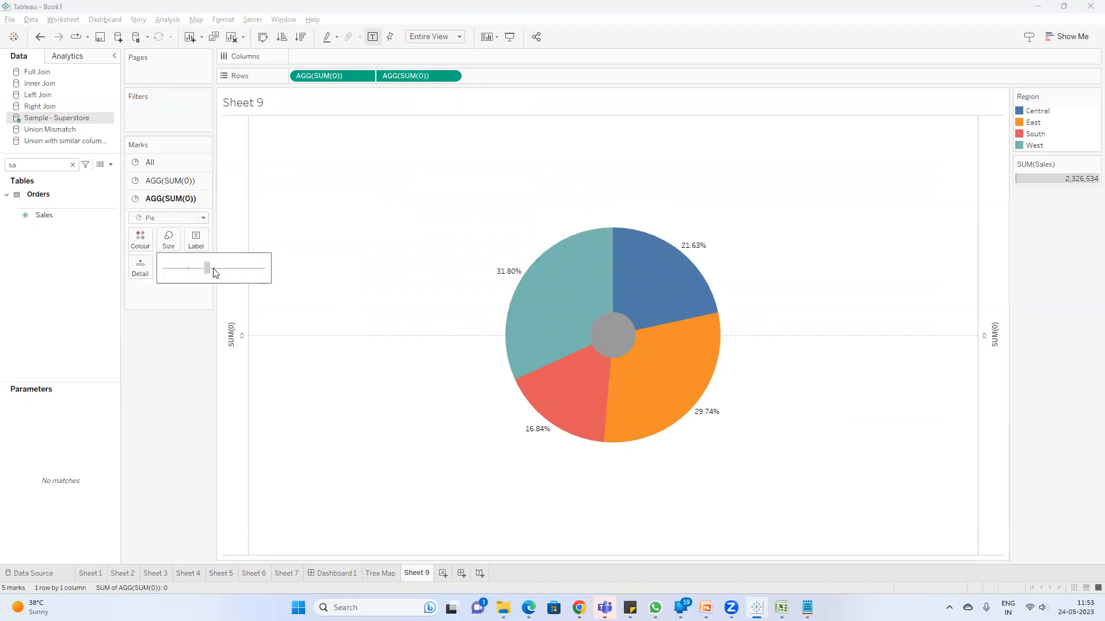
{"action": "left_click", "coordinate": [222, 269]}
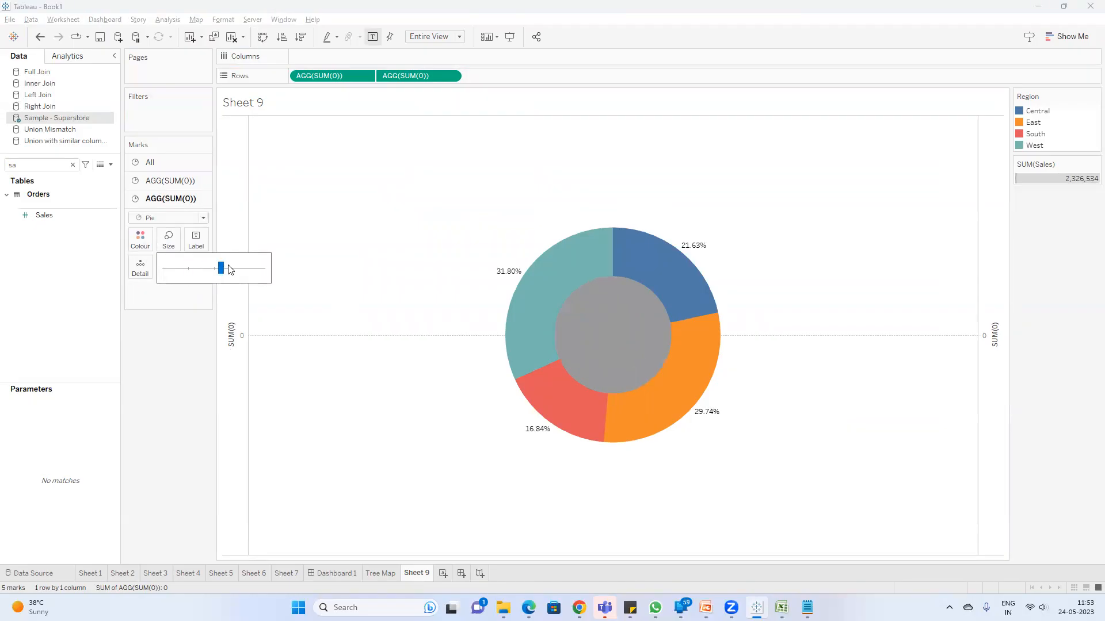
{"action": "left_click", "coordinate": [230, 270]}
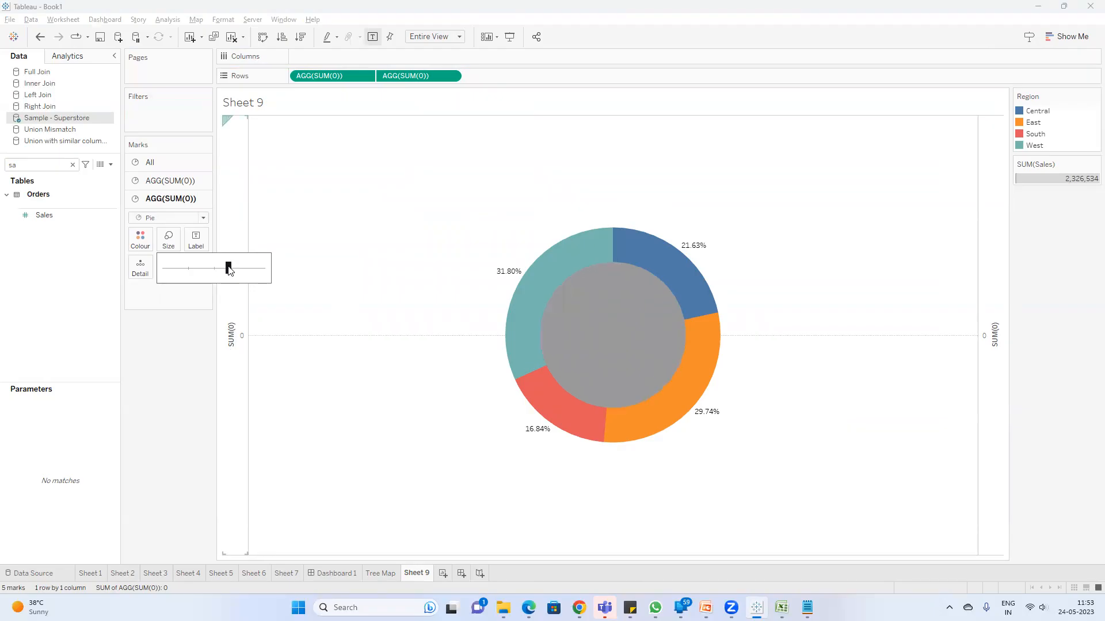
Step: Colour the centre circle of the second SUM(0) pie white
{"action": "left_click", "coordinate": [140, 241]}
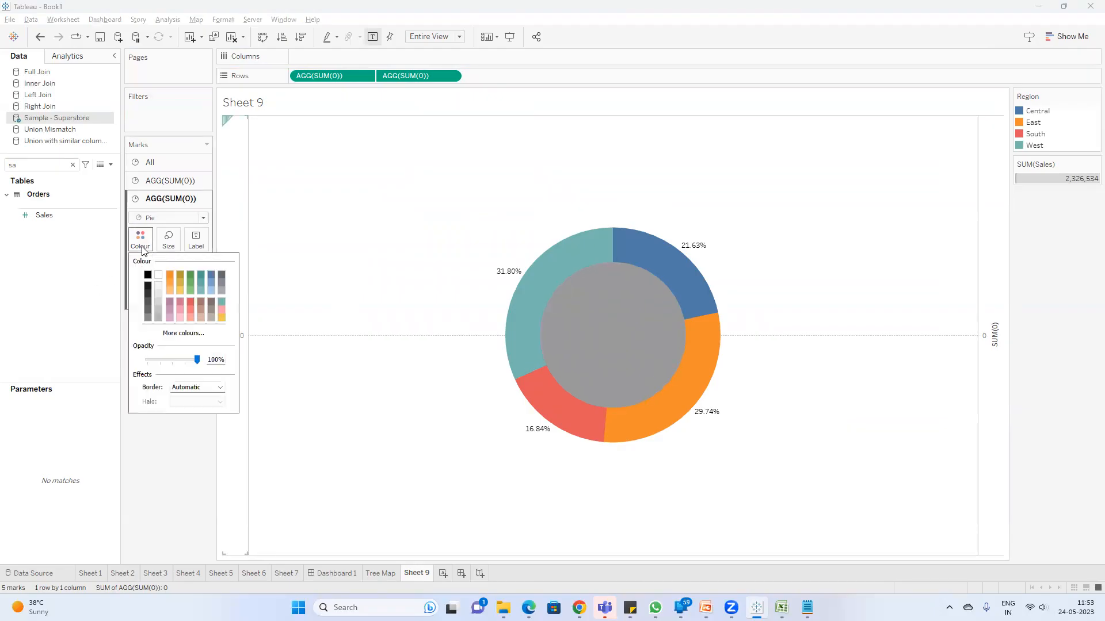
{"action": "left_click", "coordinate": [158, 275]}
{"action": "left_click", "coordinate": [327, 461]}
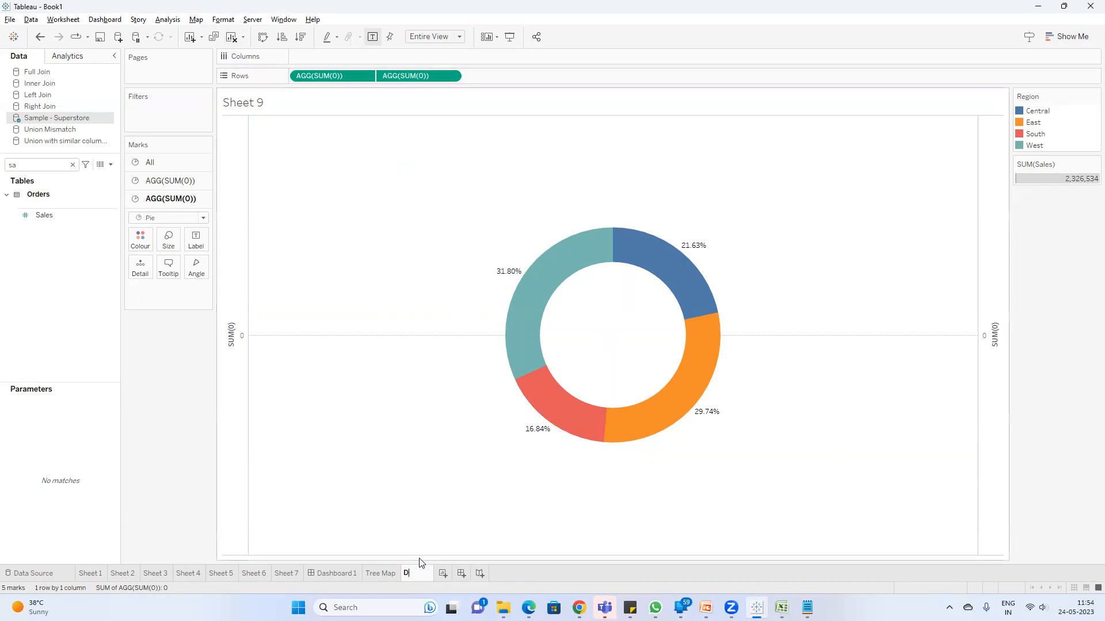
Step: Rename the sheet to Donut Chart and hide the SUM(0) axis headers
{"action": "type", "text": "ut Chart"}
{"action": "key", "text": "Return"}
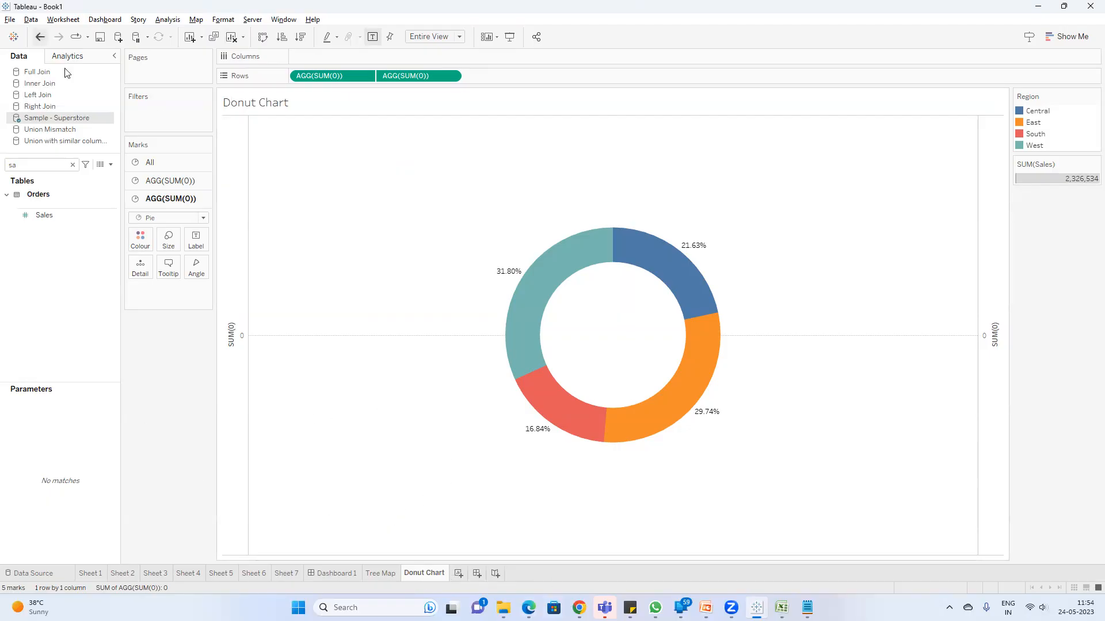
{"action": "right_click", "coordinate": [240, 344]}
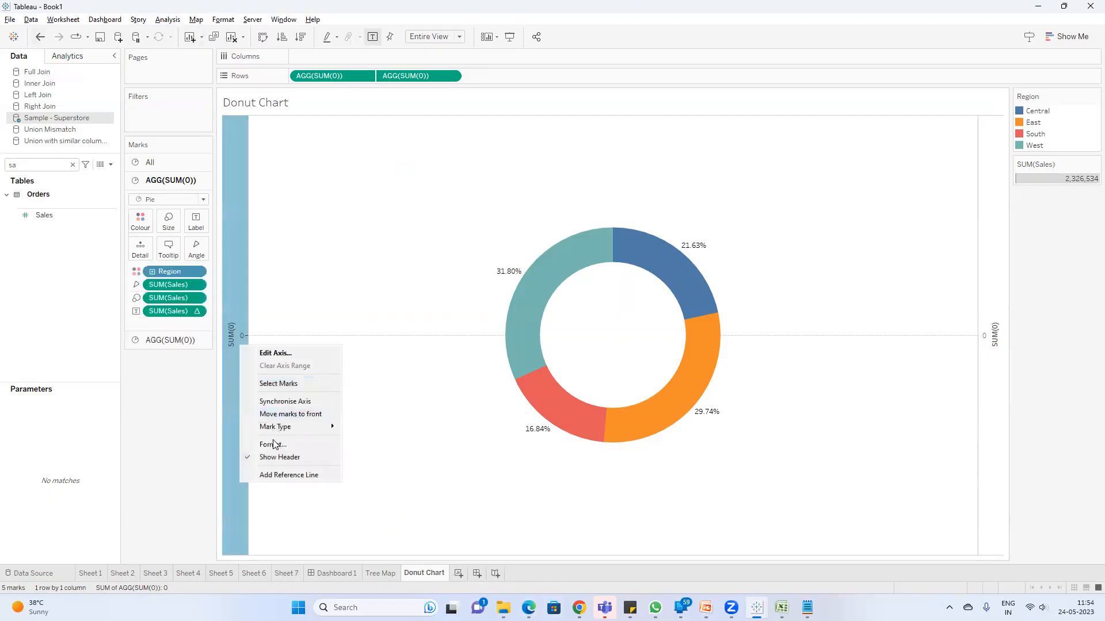
{"action": "left_click", "coordinate": [279, 458]}
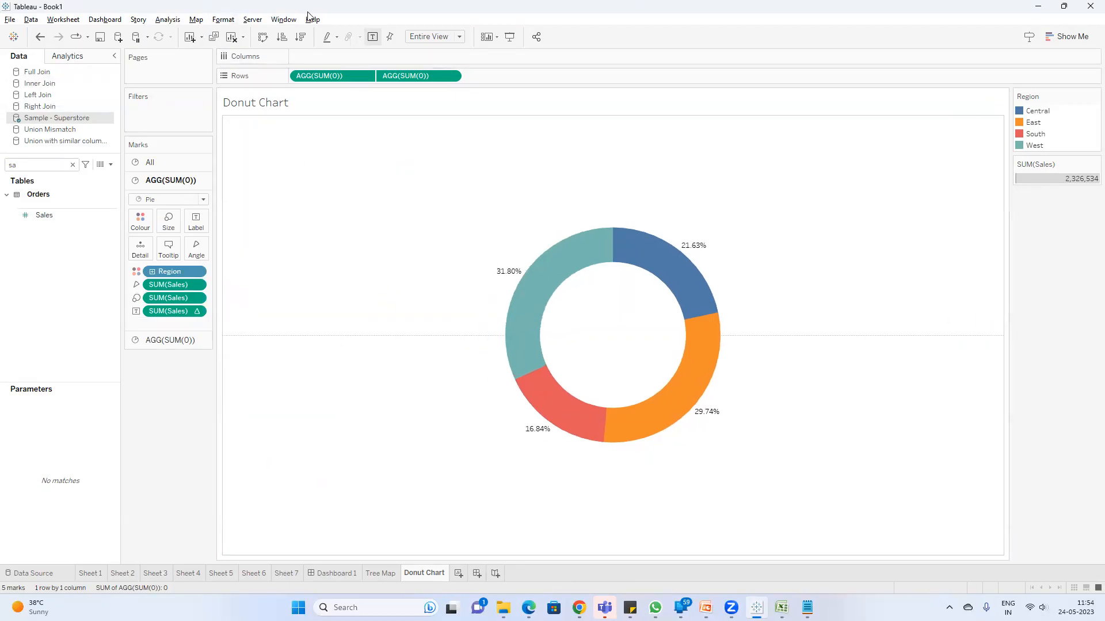
Step: Format the donut chart's lines so that Zero Lines are set to None
{"action": "left_click", "coordinate": [254, 21]}
{"action": "mouse_move", "coordinate": [227, 23]}
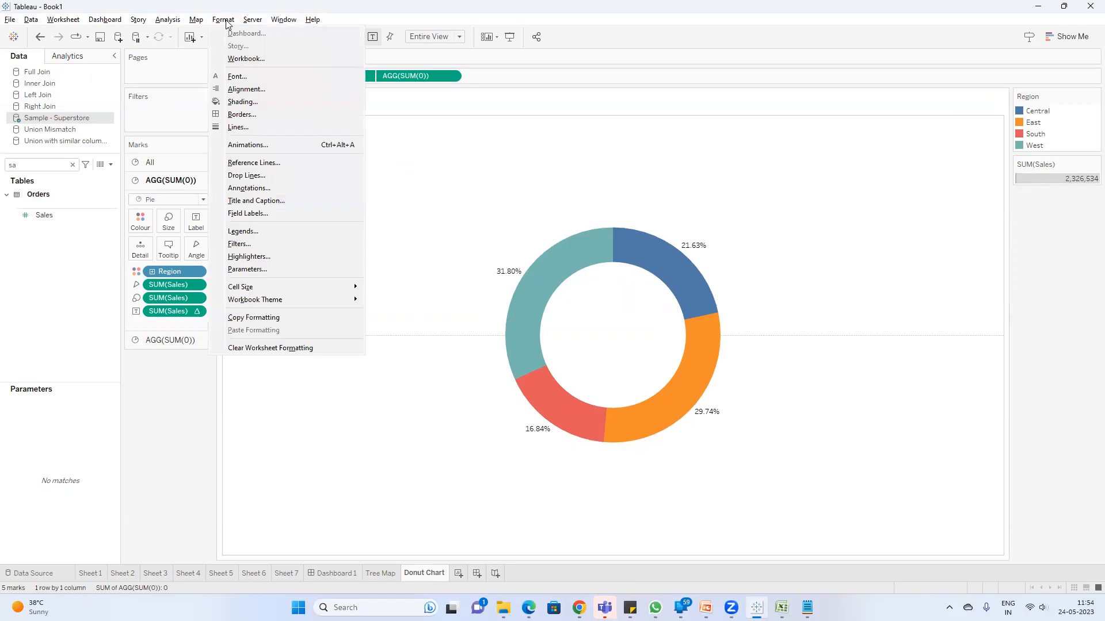
{"action": "left_click", "coordinate": [249, 126]}
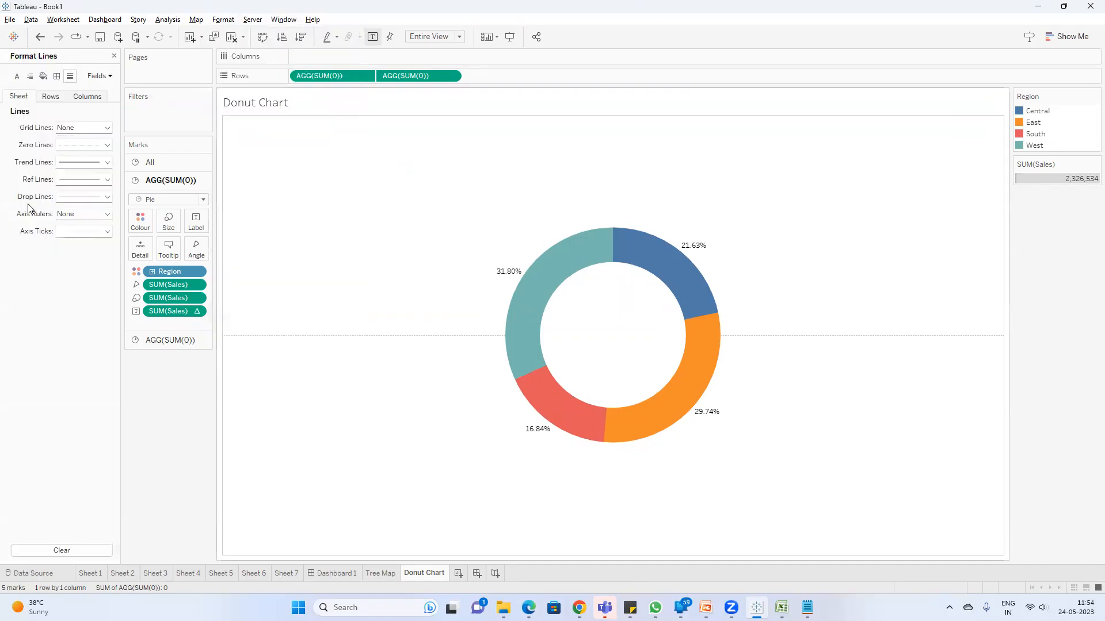
{"action": "left_click", "coordinate": [80, 197]}
{"action": "left_click", "coordinate": [51, 148]}
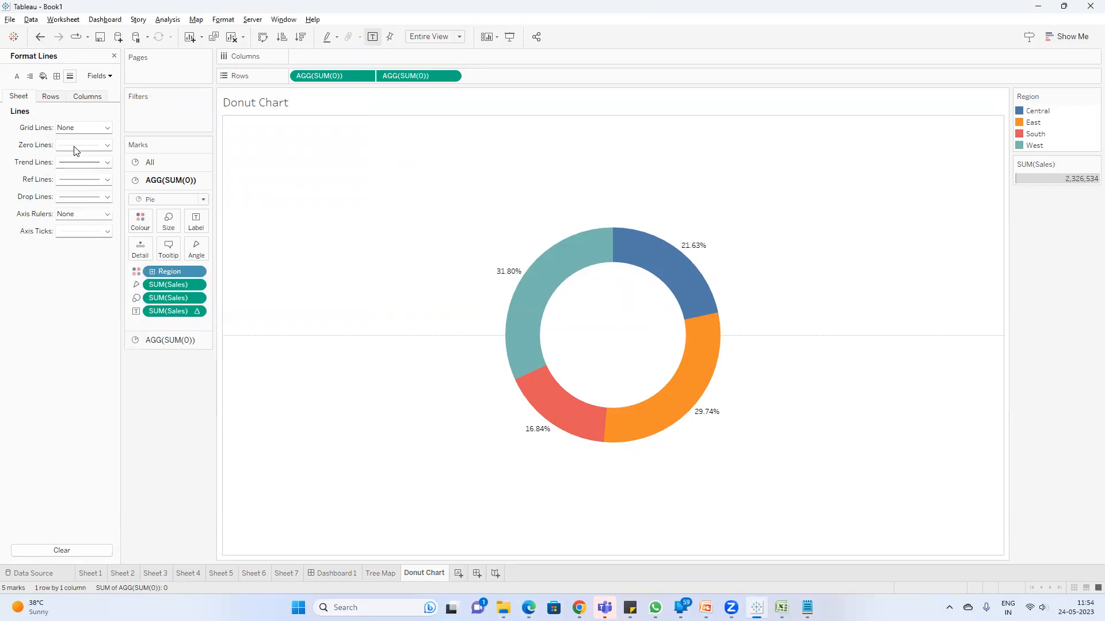
{"action": "left_click", "coordinate": [75, 145]}
{"action": "left_click", "coordinate": [100, 160]}
{"action": "left_click", "coordinate": [420, 353]}
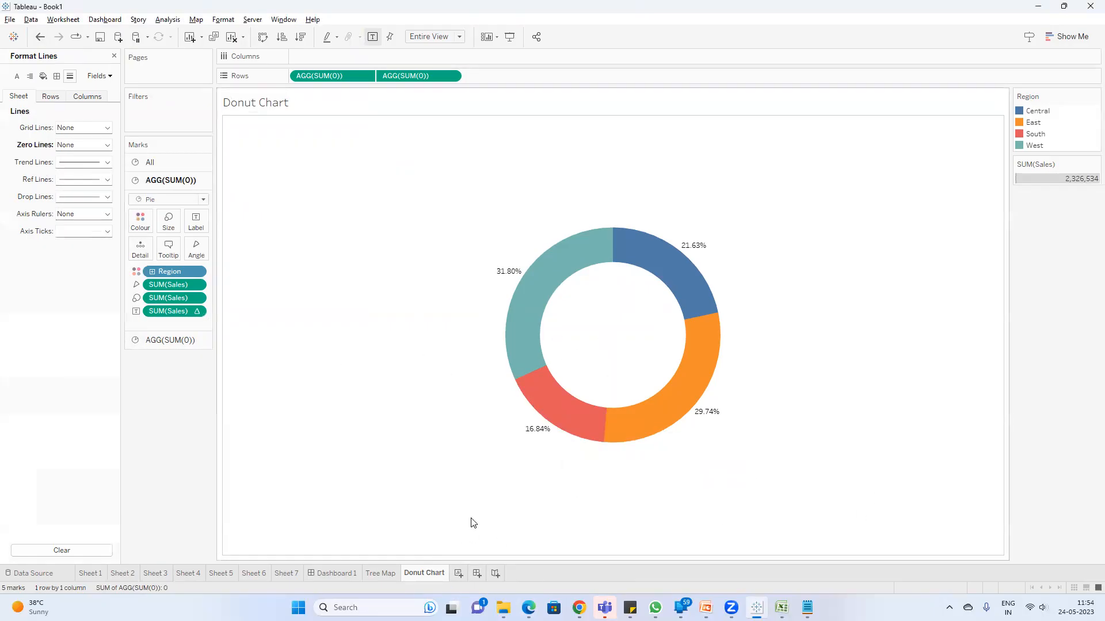
Step: Add a new worksheet and name it Side by Side bar chart
{"action": "left_click", "coordinate": [465, 574]}
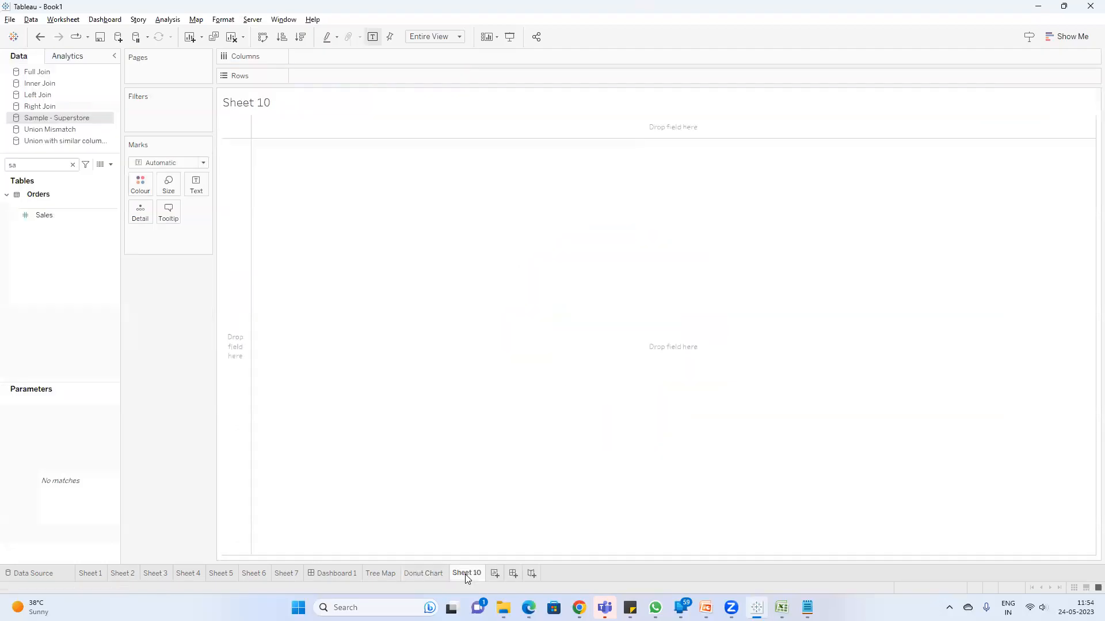
{"action": "double_click", "coordinate": [468, 574]}
{"action": "type", "text": "Sid"}
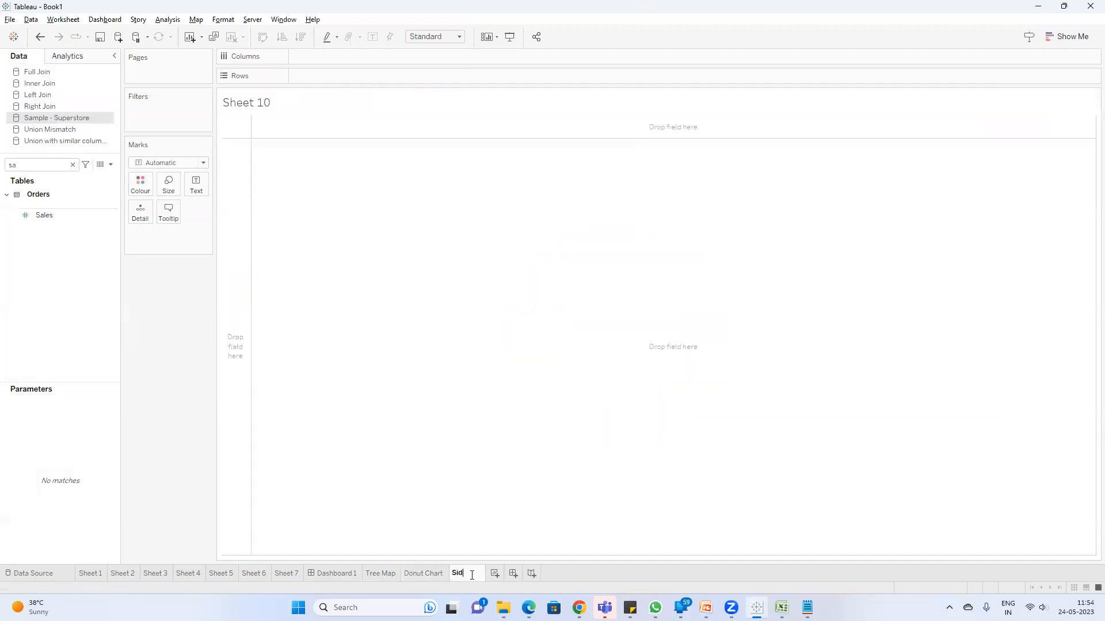
{"action": "type", "text": "e by Side bar chart"}
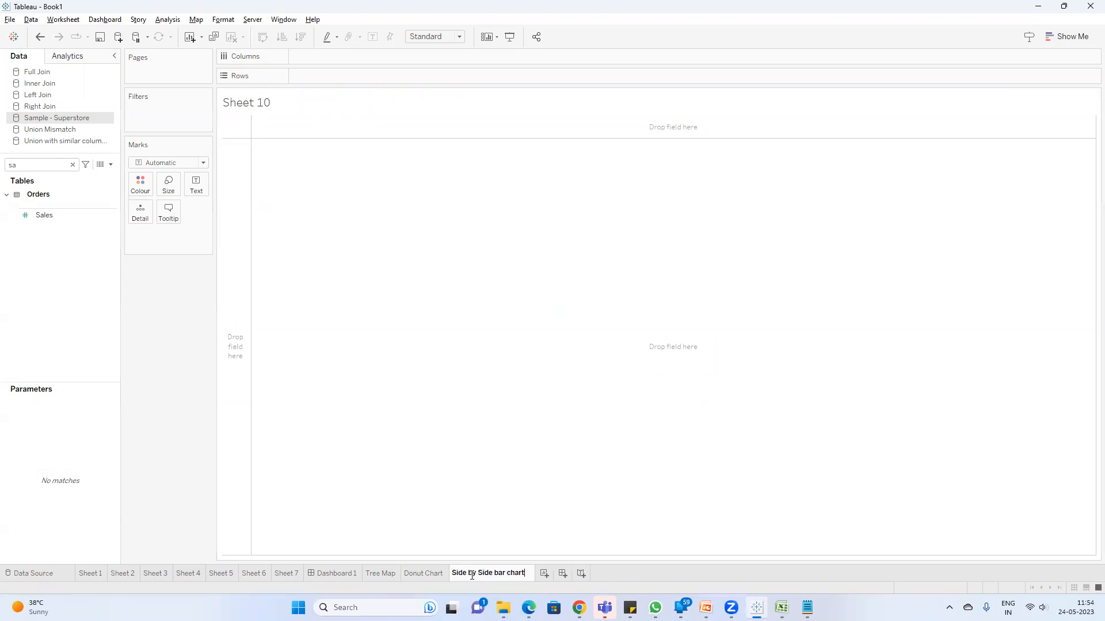
{"action": "key", "text": "Return"}
{"action": "left_click", "coordinate": [47, 165]}
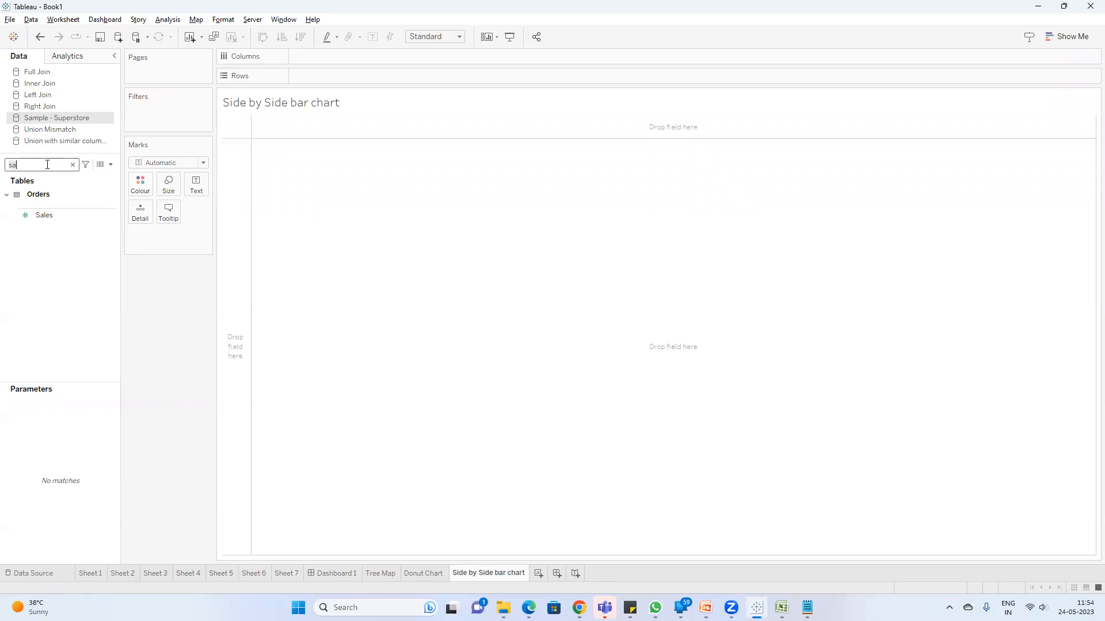
{"action": "key", "text": "BackSpace"}
{"action": "type", "text": "tat"}
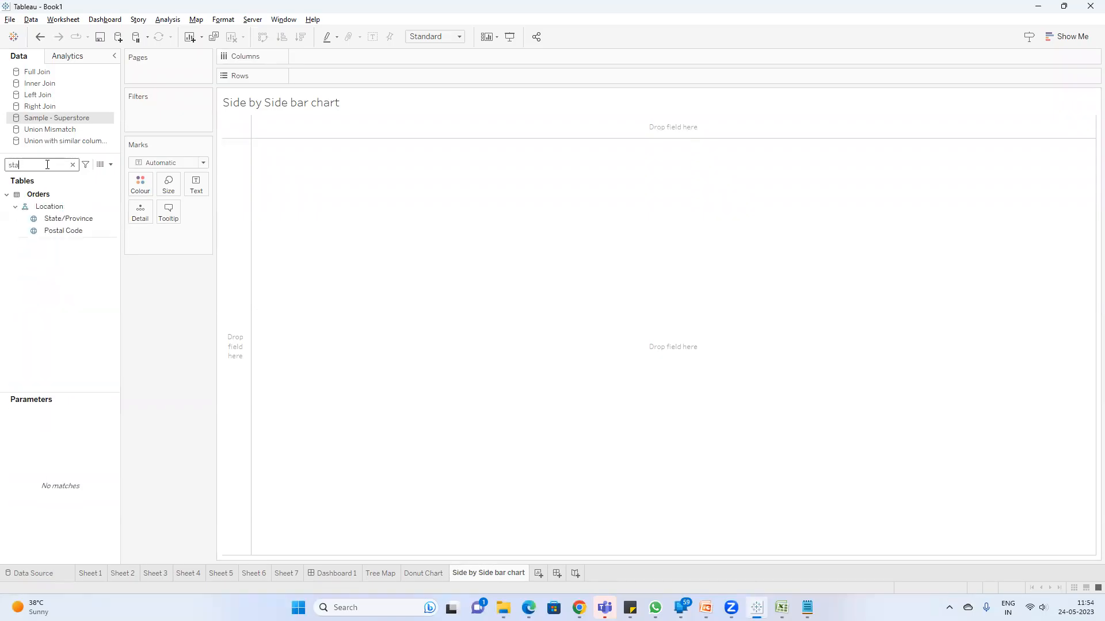
{"action": "left_click_drag", "start_coordinate": [62, 220], "coordinate": [178, 284]}
Step: Find the Sub-Category field and place it on the rows
{"action": "left_click", "coordinate": [73, 165]}
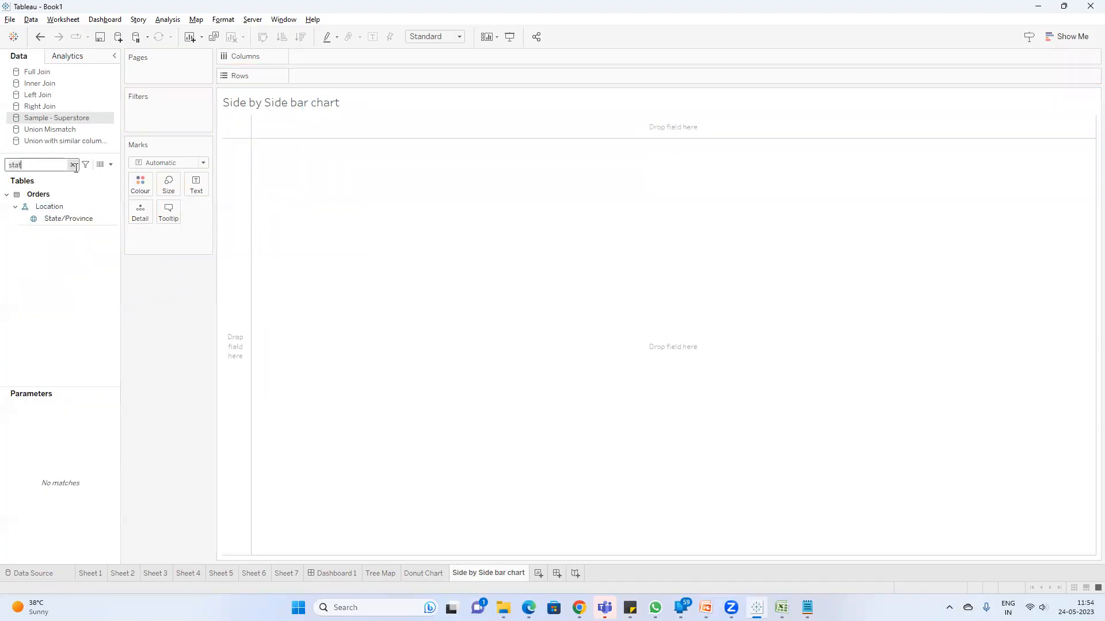
{"action": "type", "text": "su"}
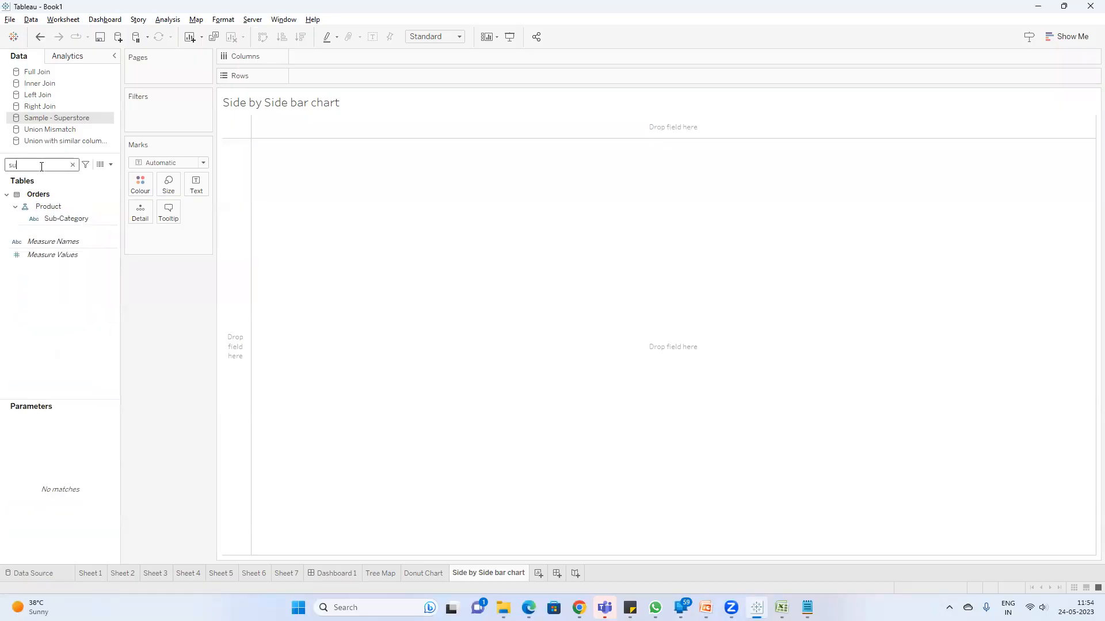
{"action": "left_click_drag", "start_coordinate": [64, 219], "coordinate": [336, 77]}
Step: Add the Sales and Profit measures to the Sub-Category table
{"action": "left_click", "coordinate": [29, 164]}
{"action": "key", "text": "BackSpace"}
{"action": "type", "text": "a"}
{"action": "double_click", "coordinate": [55, 214]}
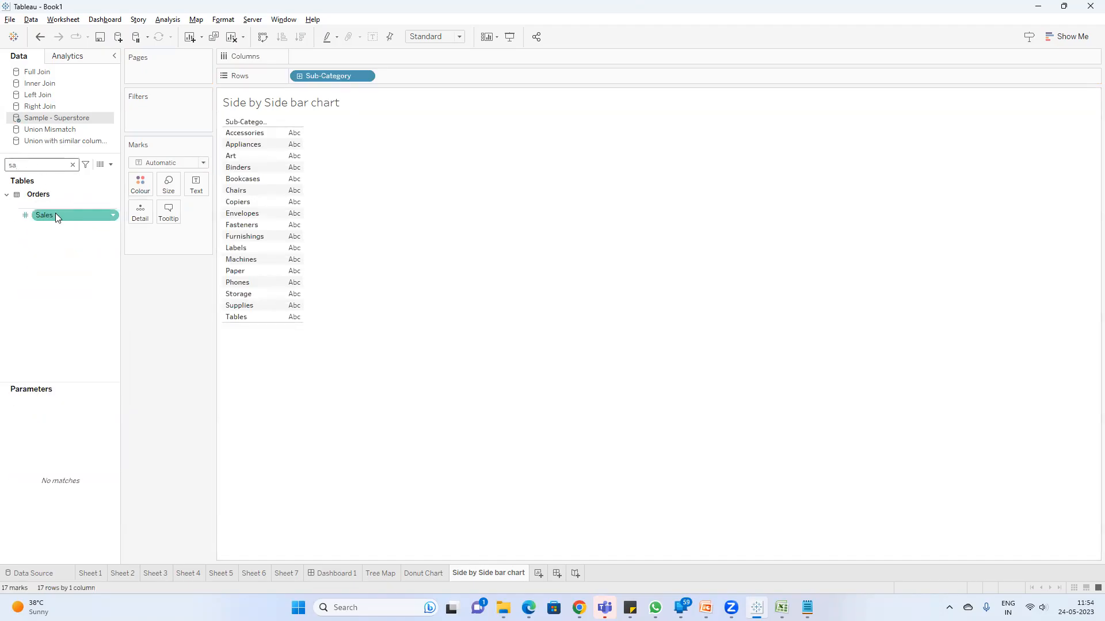
{"action": "left_click", "coordinate": [33, 167]}
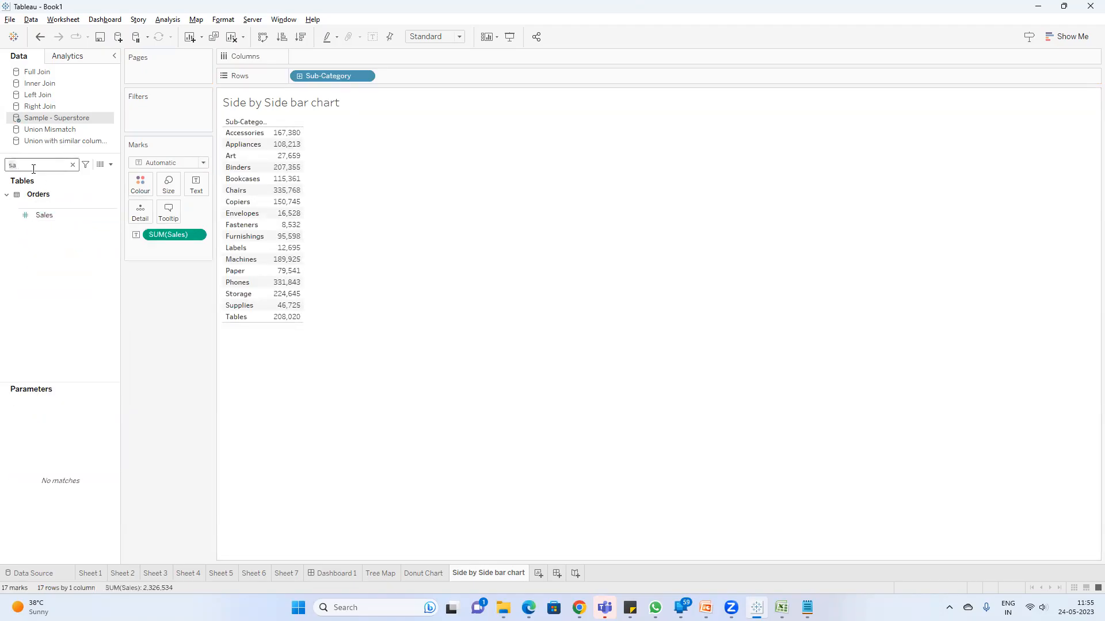
{"action": "key", "text": "BackSpace"}
{"action": "key", "text": "BackSpace"}
{"action": "type", "text": "pr"}
{"action": "double_click", "coordinate": [52, 285]}
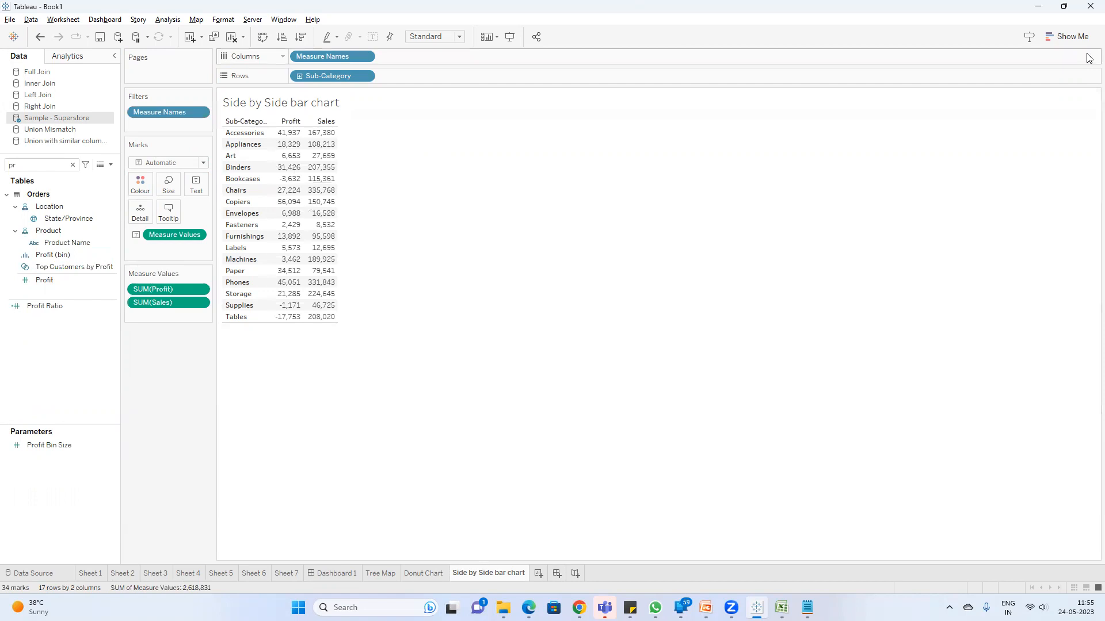
Step: Convert the table to a side-by-side bars chart and set the view to Fit Width
{"action": "left_click", "coordinate": [1071, 38]}
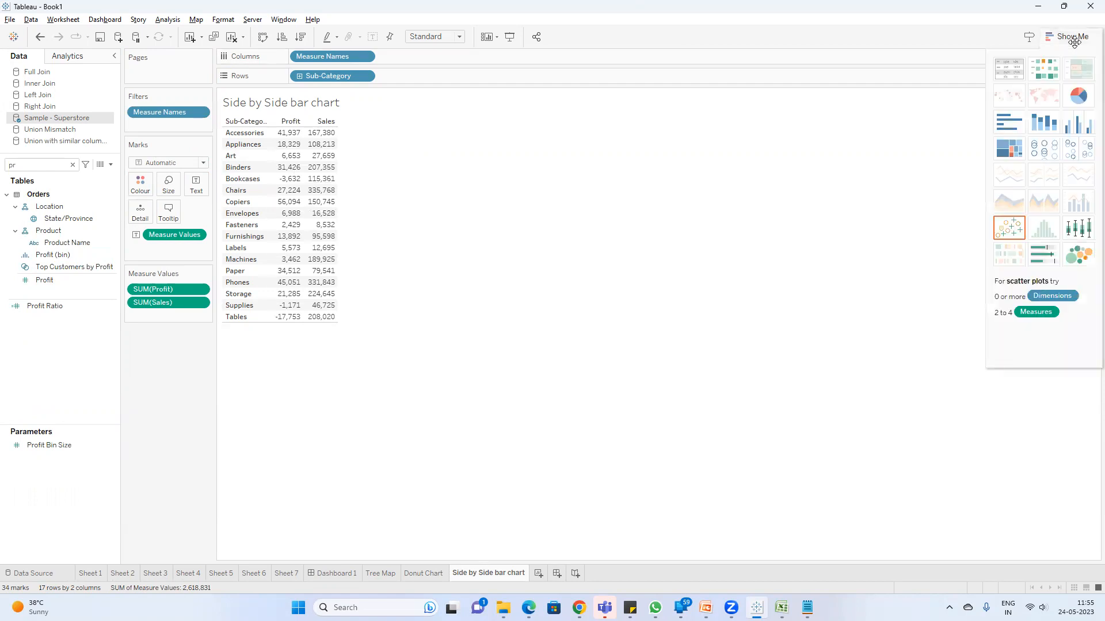
{"action": "left_click", "coordinate": [1078, 127]}
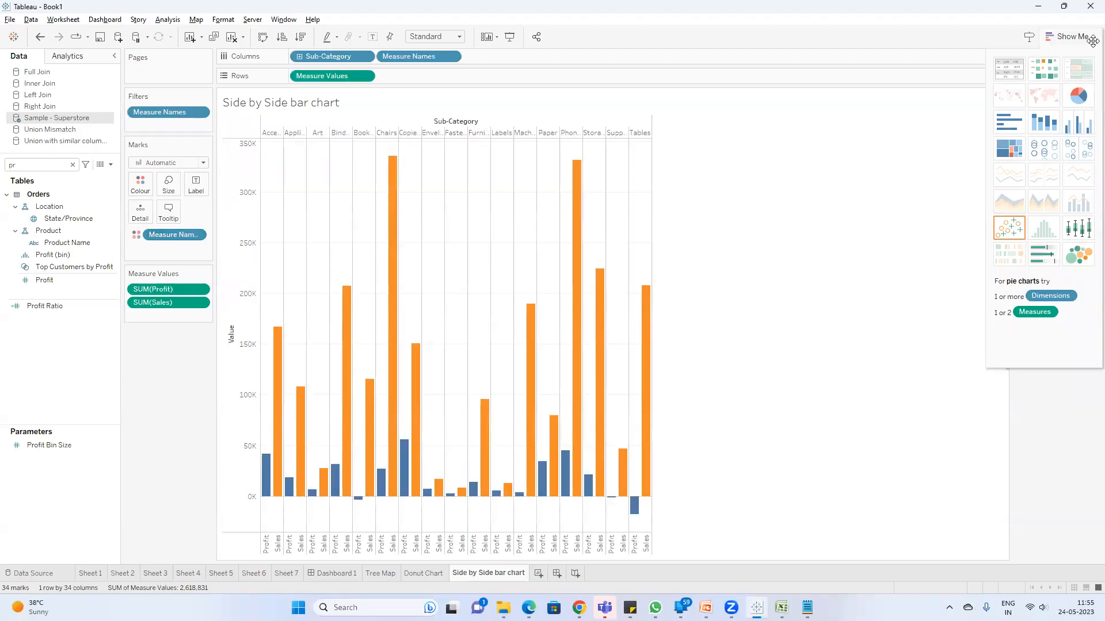
{"action": "left_click", "coordinate": [1072, 37]}
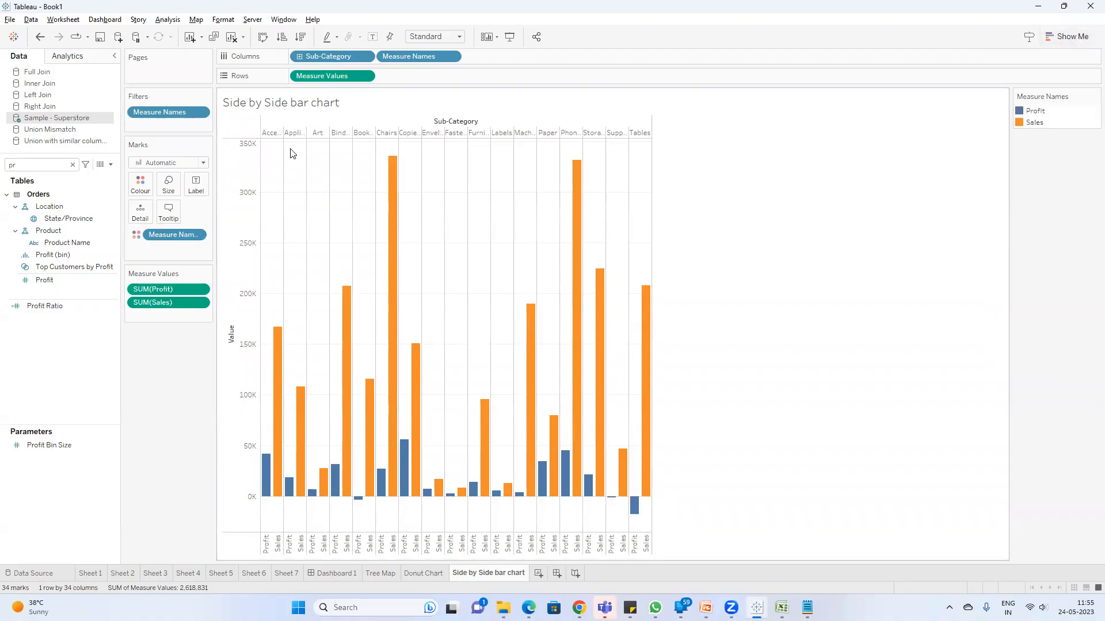
{"action": "left_click", "coordinate": [435, 36]}
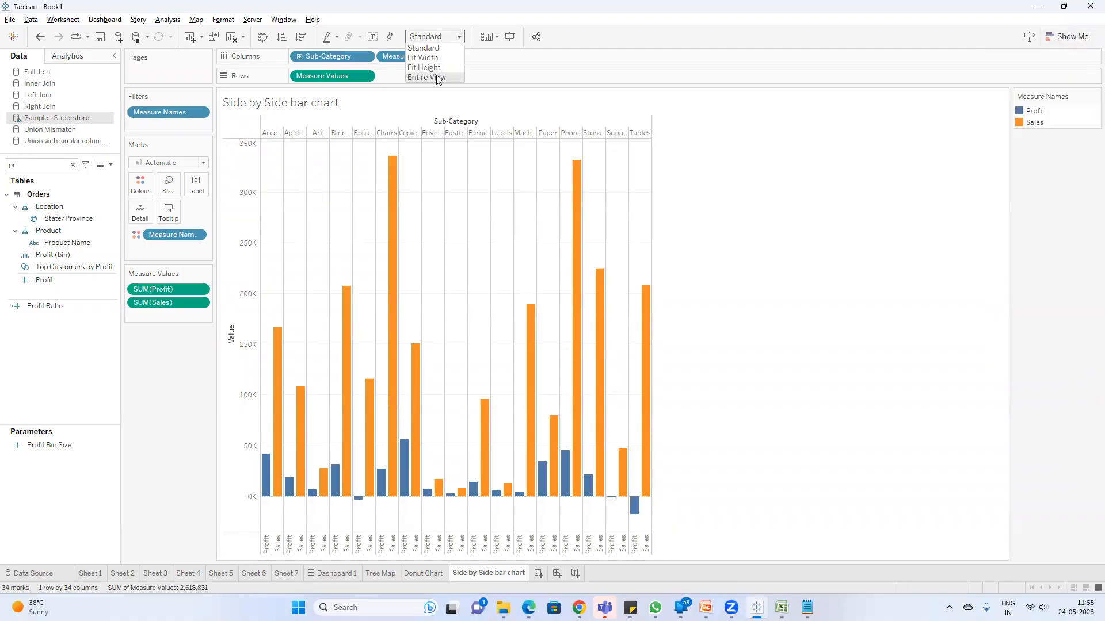
{"action": "left_click", "coordinate": [441, 60]}
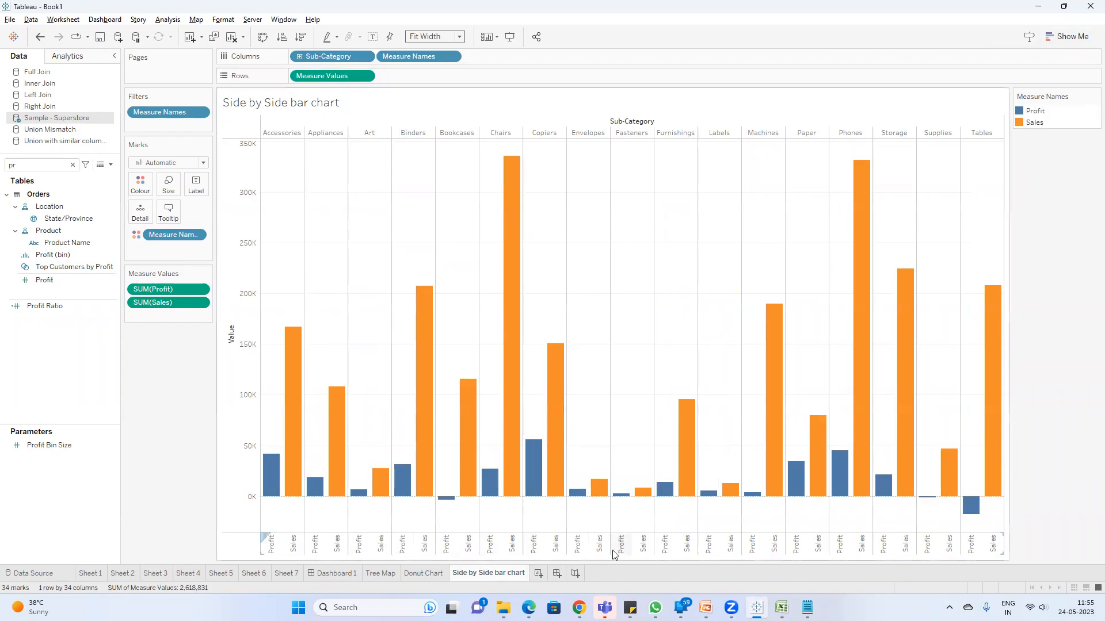
Step: Add a new blank worksheet after the side-by-side bar chart
{"action": "left_click", "coordinate": [538, 574]}
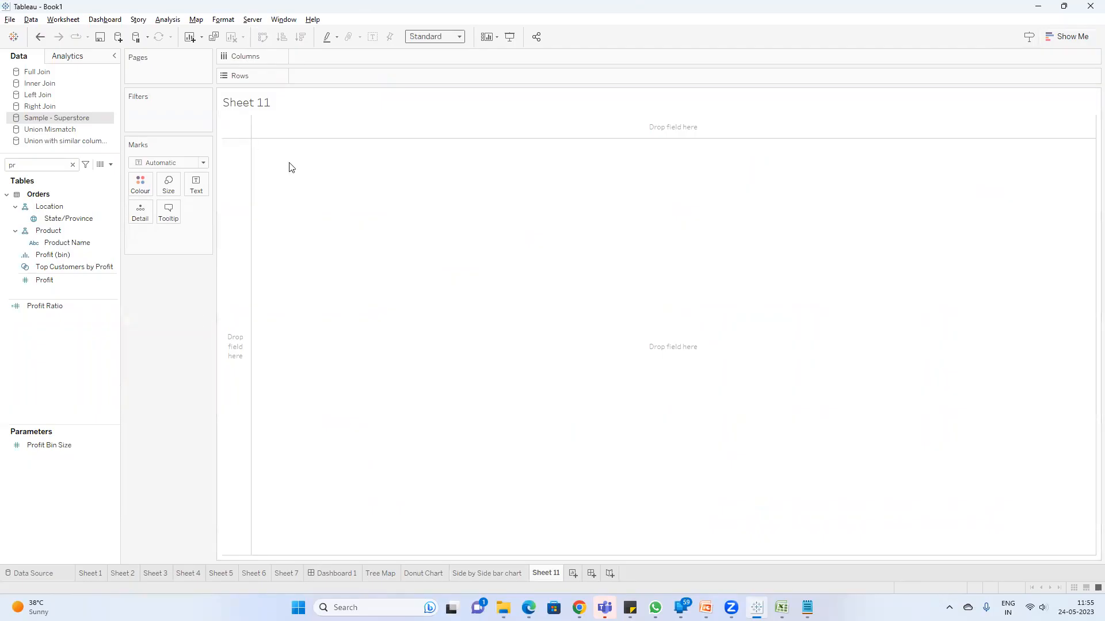
{"action": "left_click", "coordinate": [57, 219]}
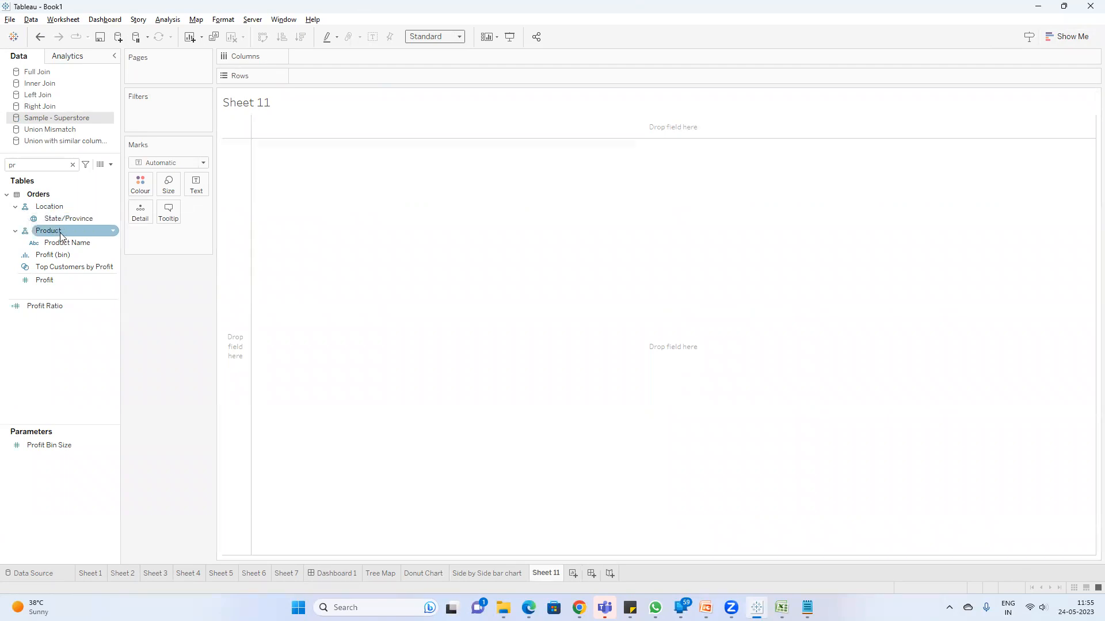
Step: Switch to the Notepad notes and list Country, State, district, city and postal code on separate lines at the start
{"action": "left_click", "coordinate": [807, 608]}
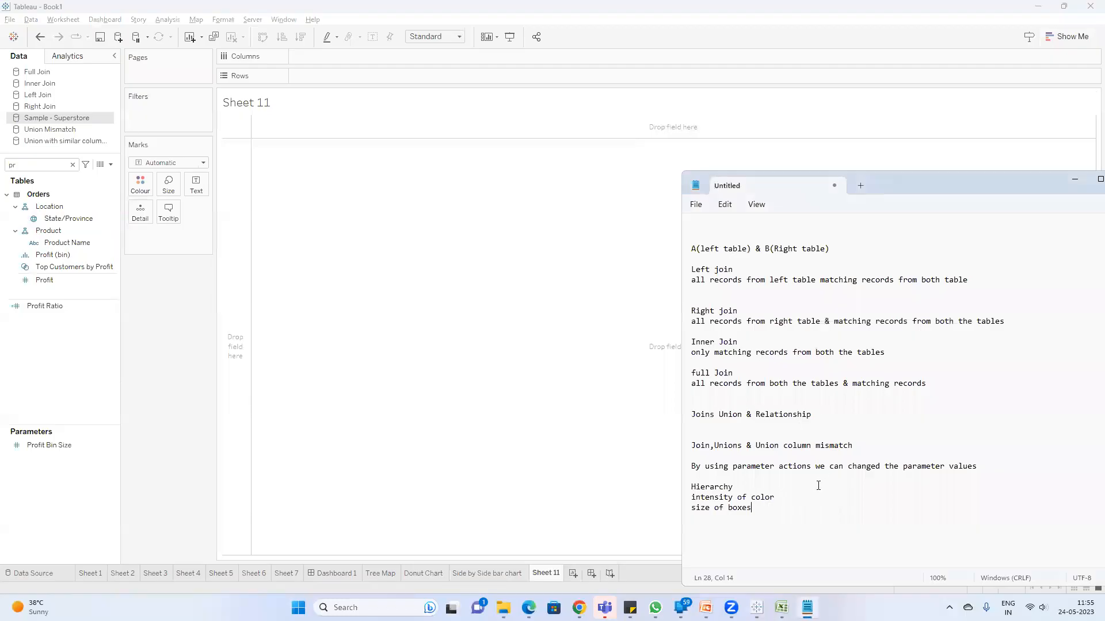
{"action": "left_click", "coordinate": [712, 220]}
{"action": "type", "text": "Country"}
{"action": "key", "text": "Return"}
{"action": "type", "text": "State"}
{"action": "key", "text": "Return"}
{"action": "type", "text": "disti"}
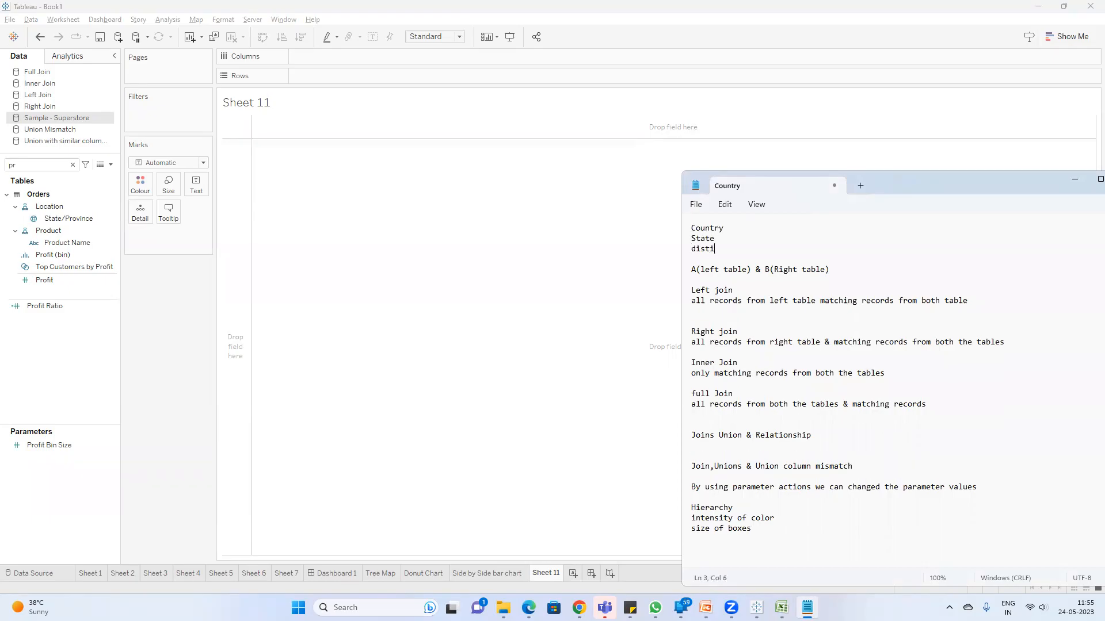
{"action": "key", "text": "BackSpace"}
{"action": "type", "text": "rict"}
{"action": "key", "text": "Return"}
{"action": "type", "text": "city"}
{"action": "key", "text": "Return"}
{"action": "type", "text": "post"}
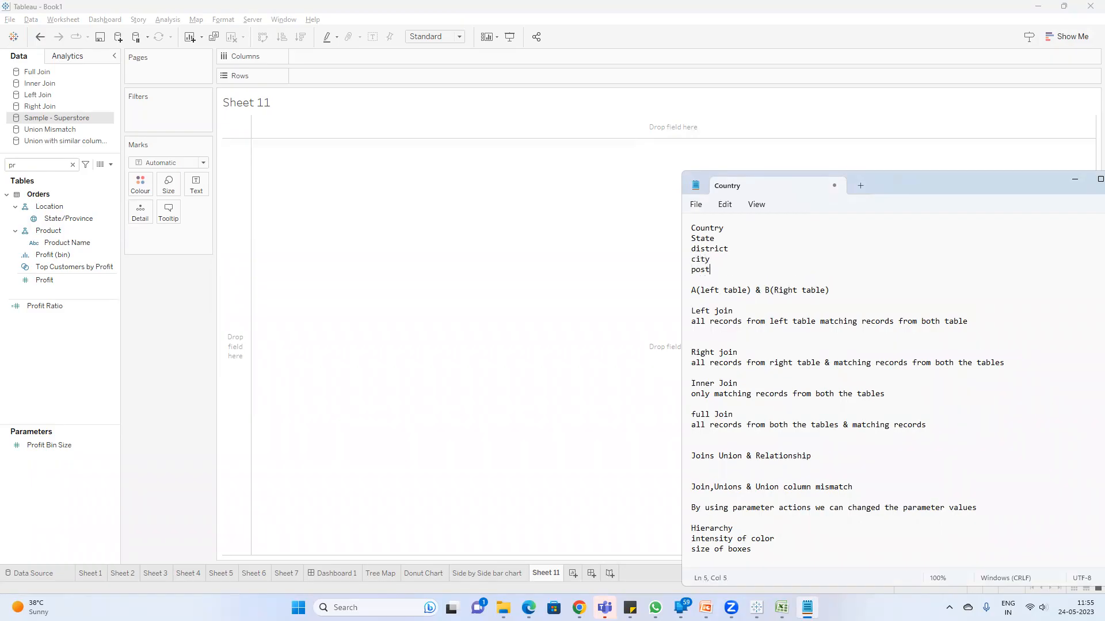
{"action": "type", "text": "al cod"}
Step: Add the line "latitude & longitude" below the postal code line, separated by blank lines
{"action": "key", "text": "Return"}
{"action": "key", "text": "Return"}
{"action": "key", "text": "Return"}
{"action": "type", "text": "latitude & long"}
{"action": "key", "text": "BackSpace"}
{"action": "type", "text": "ng"}
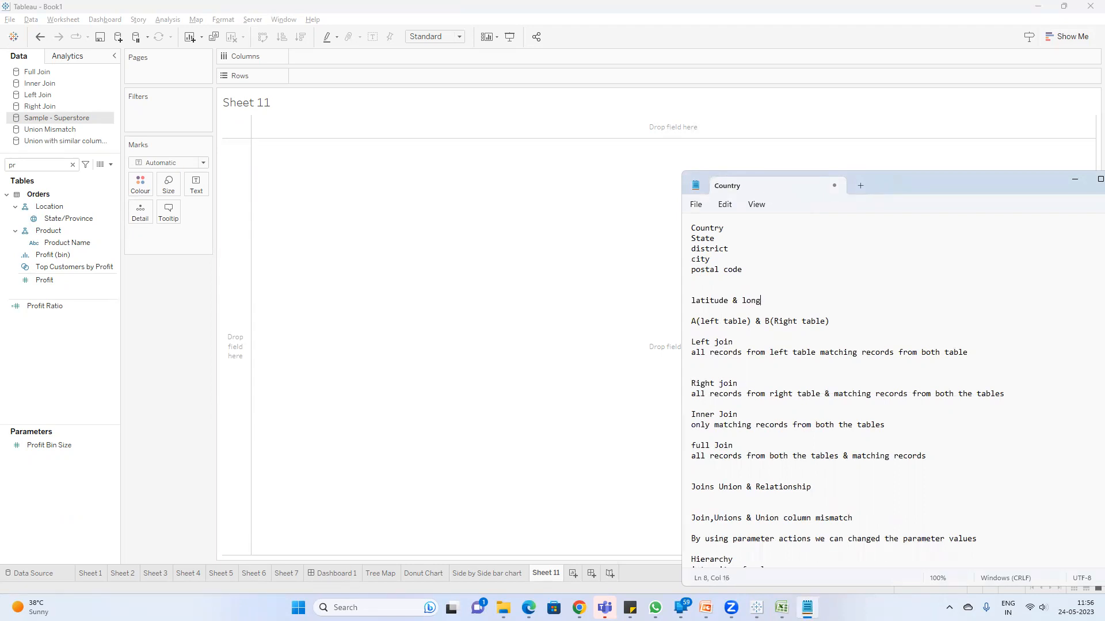
{"action": "type", "text": "itude"}
Step: Highlight the latitude & longitude line, followed by the list from Country to postal code, for review
{"action": "left_click_drag", "start_coordinate": [786, 301], "coordinate": [678, 301]}
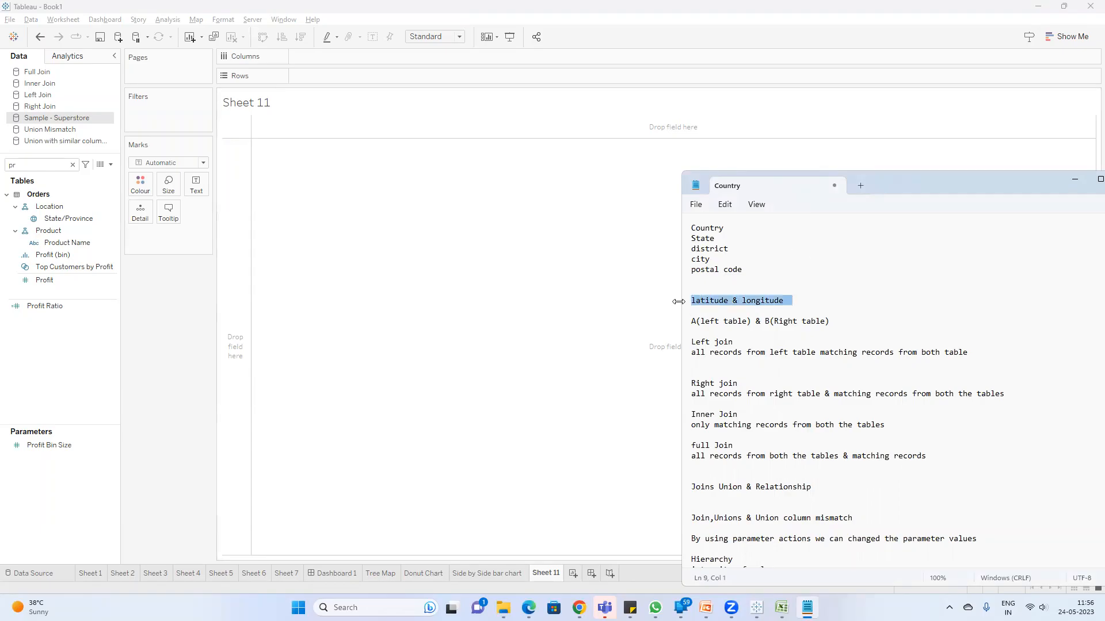
{"action": "left_click", "coordinate": [752, 267]}
{"action": "left_click_drag", "start_coordinate": [751, 271], "coordinate": [683, 224]}
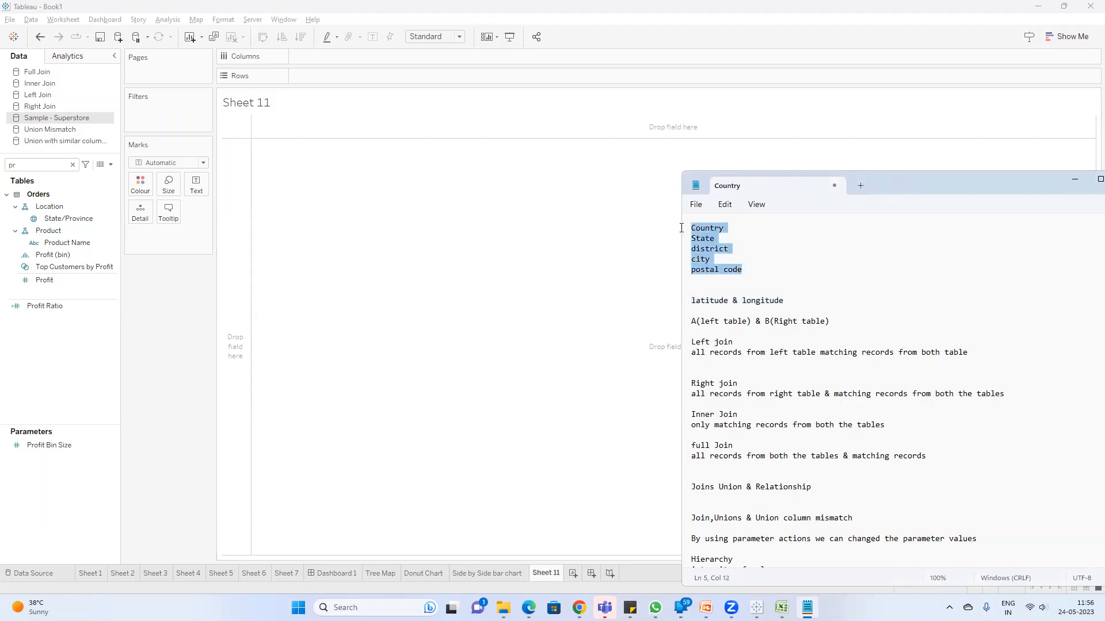
Step: Switch back to Tableau and plot State/Province as a symbol map on Sheet 11
{"action": "left_click", "coordinate": [165, 302]}
{"action": "left_click", "coordinate": [66, 221]}
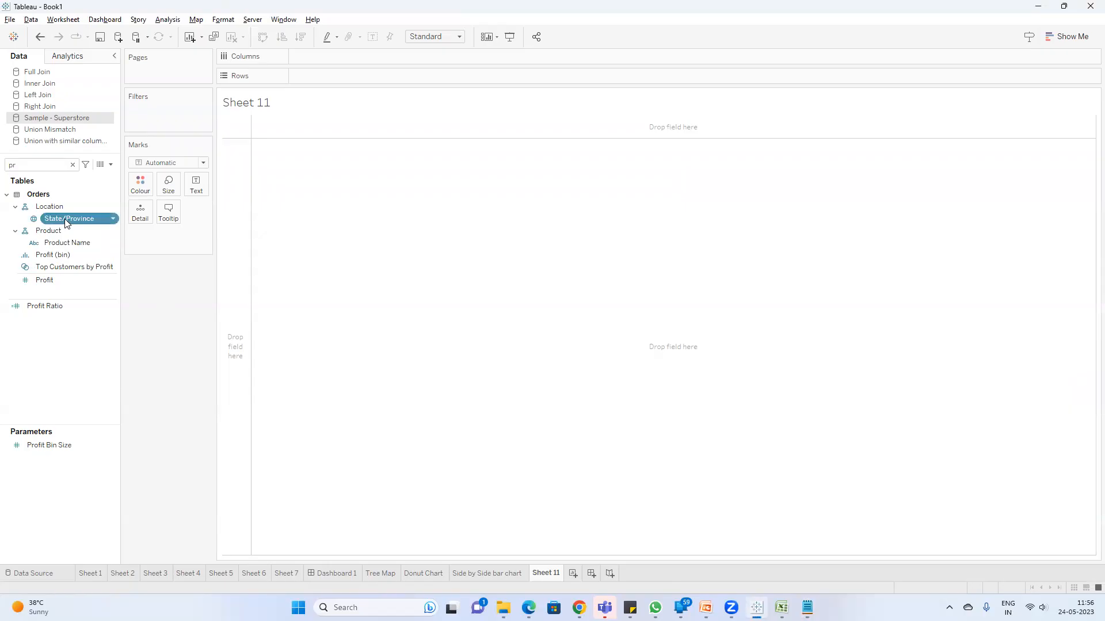
{"action": "double_click", "coordinate": [64, 219]}
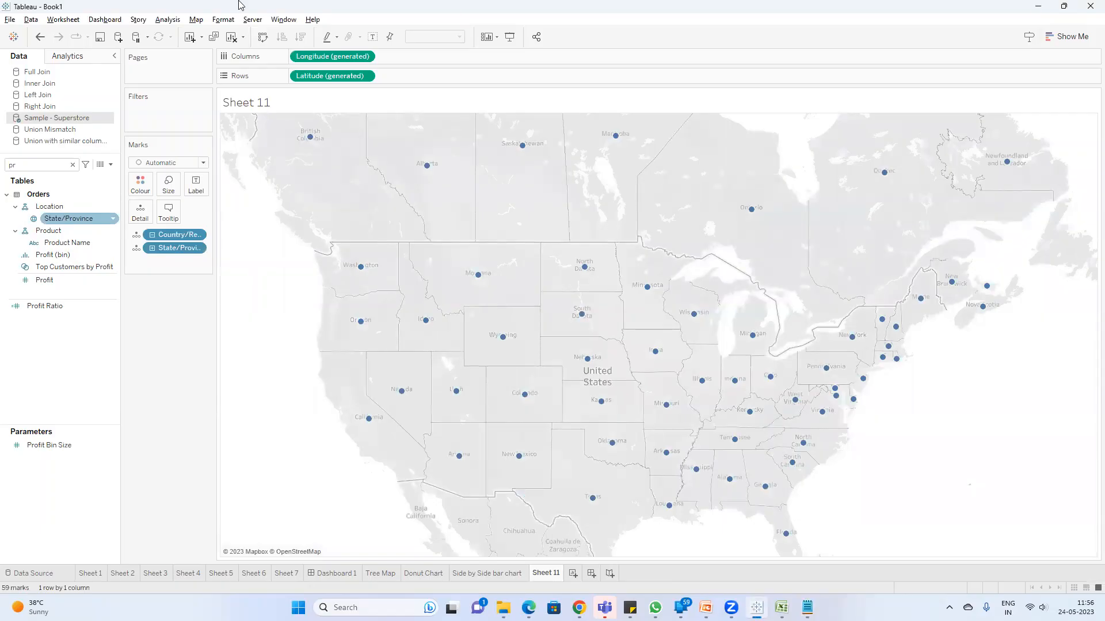
Step: Search the data fields for "sa" and add Sales to the state map
{"action": "left_click", "coordinate": [35, 166]}
{"action": "key", "text": "BackSpace"}
{"action": "key", "text": "BackSpace"}
{"action": "type", "text": "sa"}
{"action": "left_click", "coordinate": [46, 216]}
{"action": "double_click", "coordinate": [49, 216]}
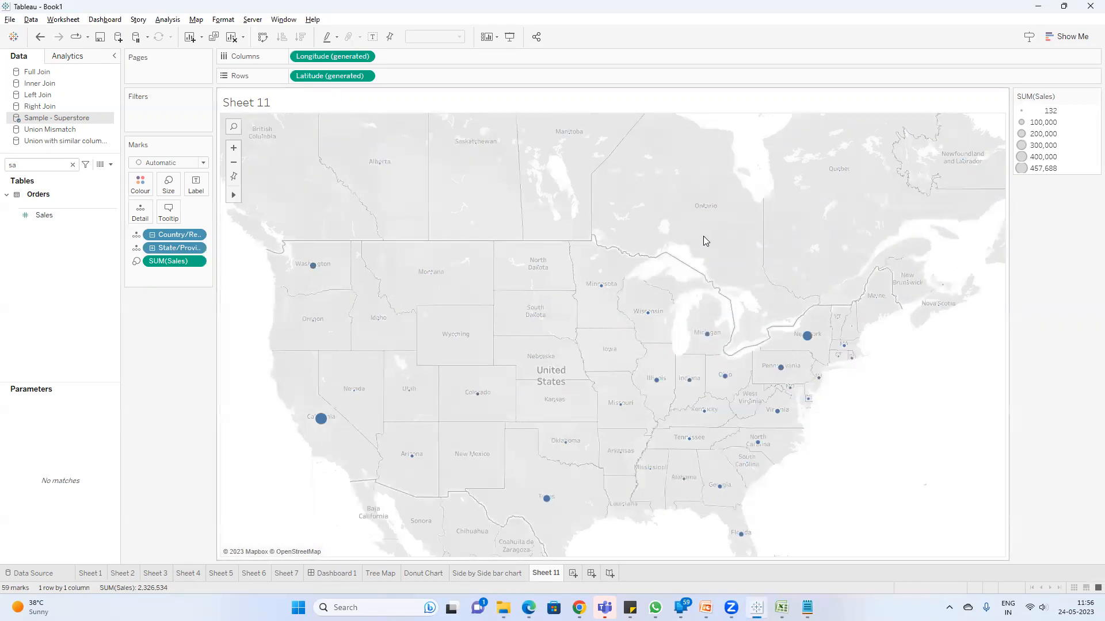
Step: Convert the symbol map to a filled map coloured by Sales using Show Me
{"action": "left_click", "coordinate": [1067, 36]}
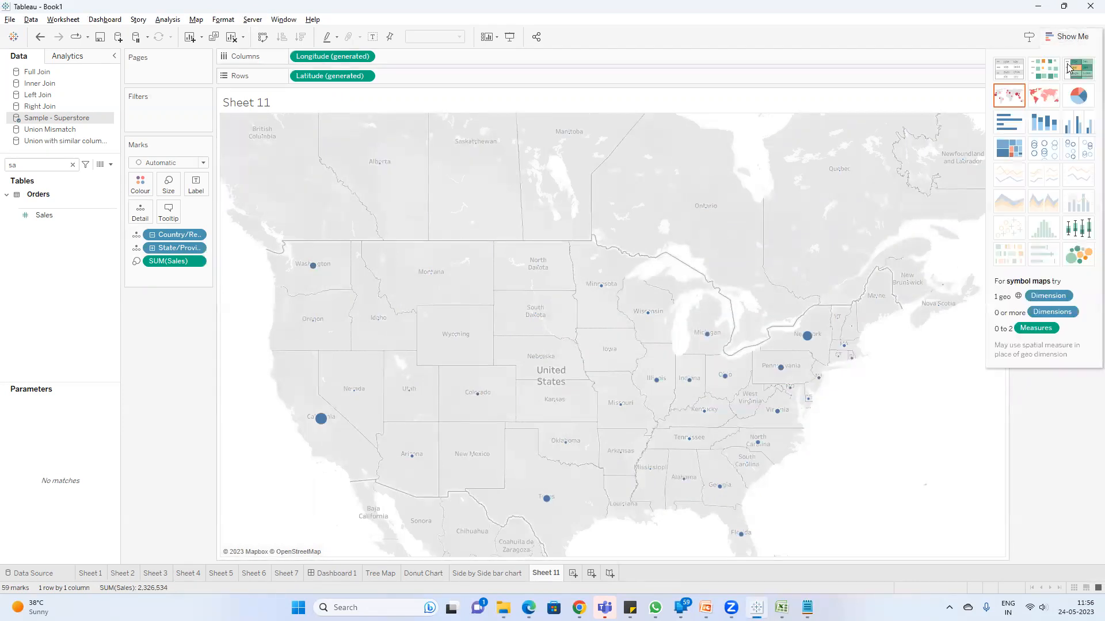
{"action": "left_click", "coordinate": [1048, 101]}
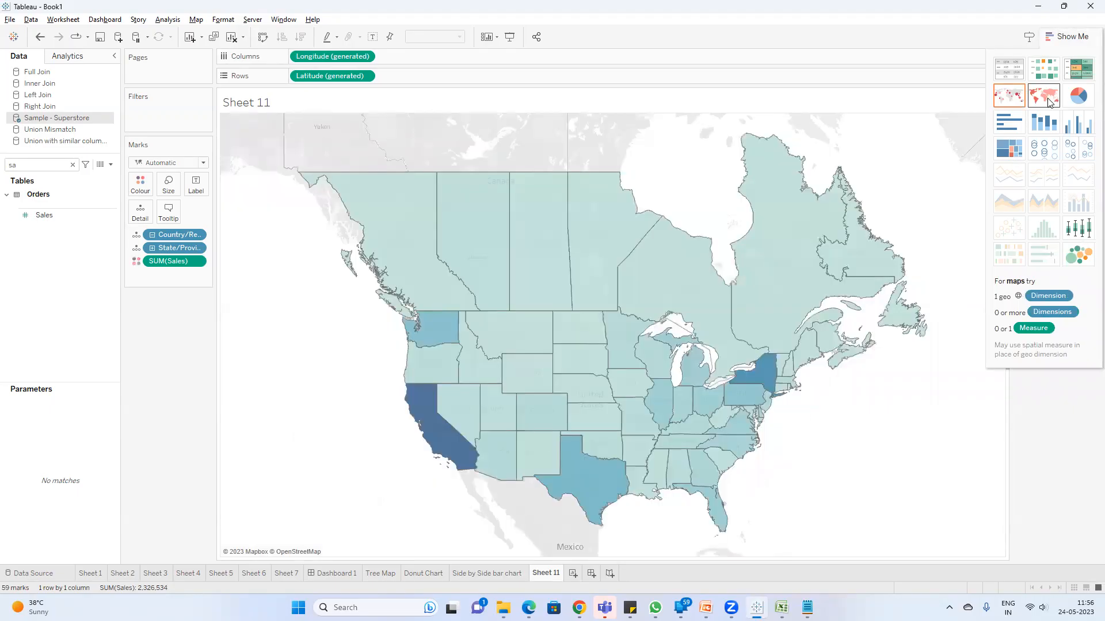
{"action": "left_click", "coordinate": [1050, 37]}
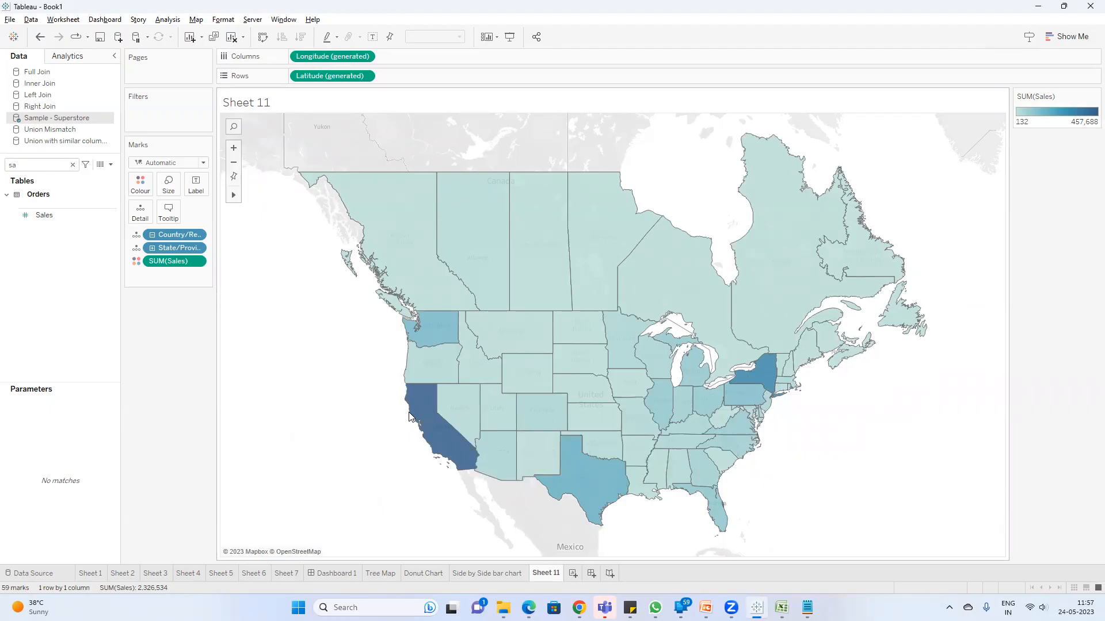
Step: Rename Sheet 11 as Spatial Chart
{"action": "double_click", "coordinate": [547, 573]}
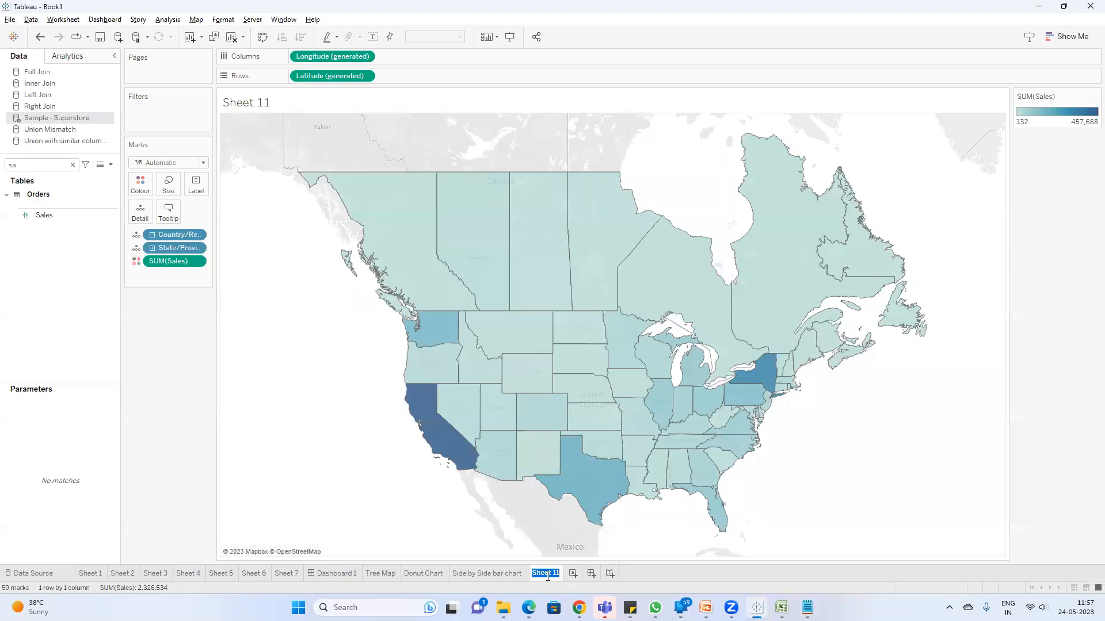
{"action": "type", "text": "Spatial Chart"}
{"action": "key", "text": "Return"}
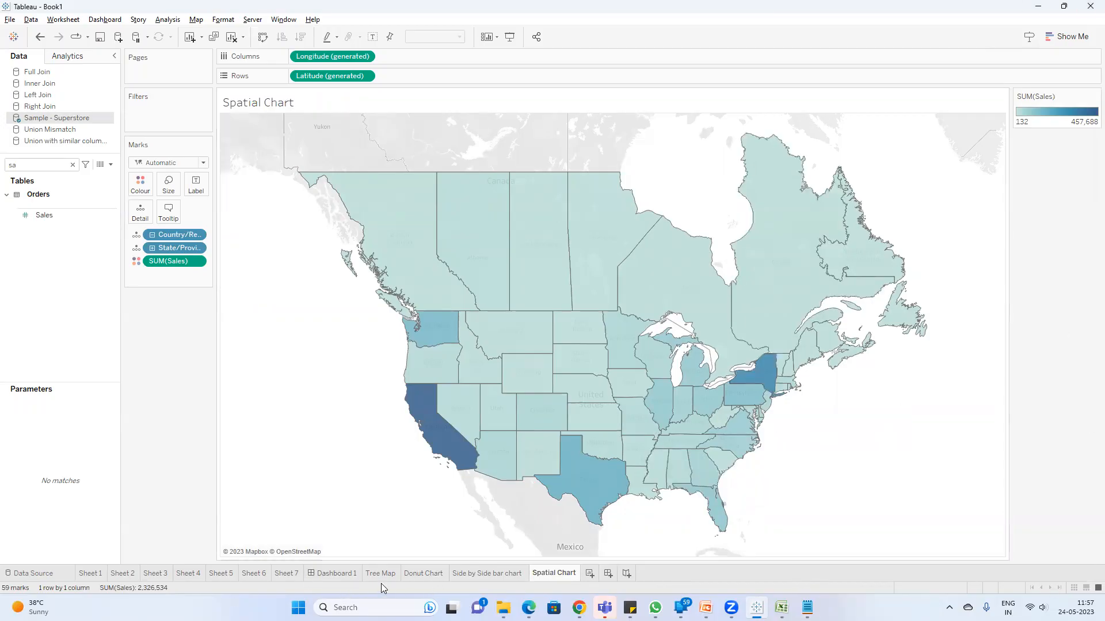
Step: Place Sheets 1 to 5 in Dashboard 1 alongside Sheets 6 and 7, and hide all of that dashboard's sheets
{"action": "left_click", "coordinate": [338, 573]}
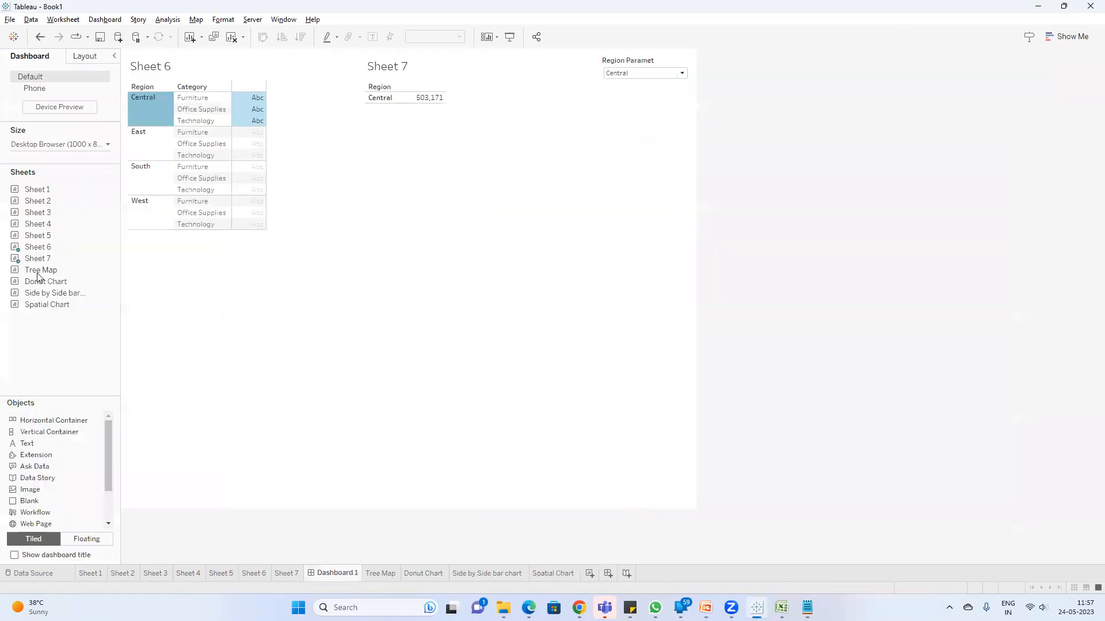
{"action": "left_click", "coordinate": [92, 573]}
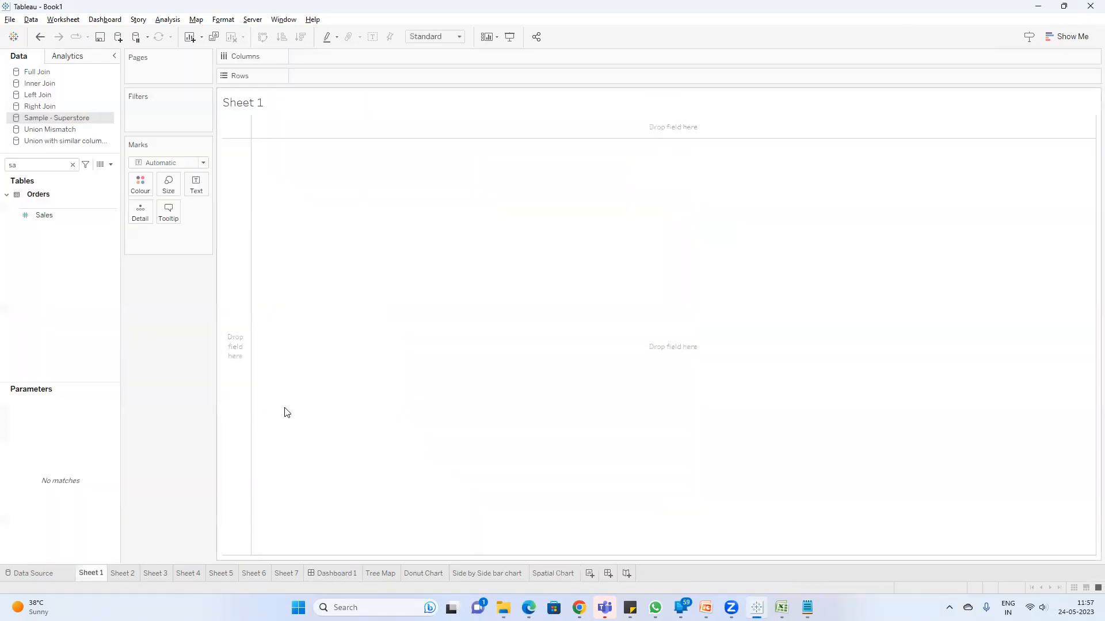
{"action": "left_click", "coordinate": [312, 574]}
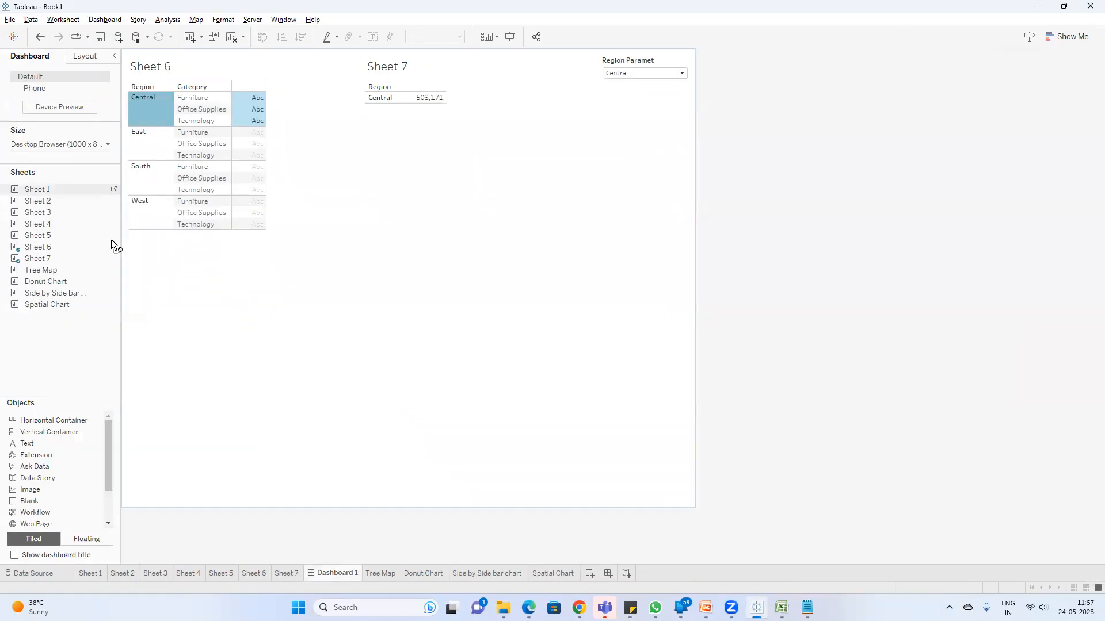
{"action": "left_click_drag", "start_coordinate": [178, 278], "coordinate": [177, 285]}
{"action": "left_click_drag", "start_coordinate": [41, 236], "coordinate": [127, 258]}
{"action": "left_click_drag", "start_coordinate": [42, 239], "coordinate": [189, 287]}
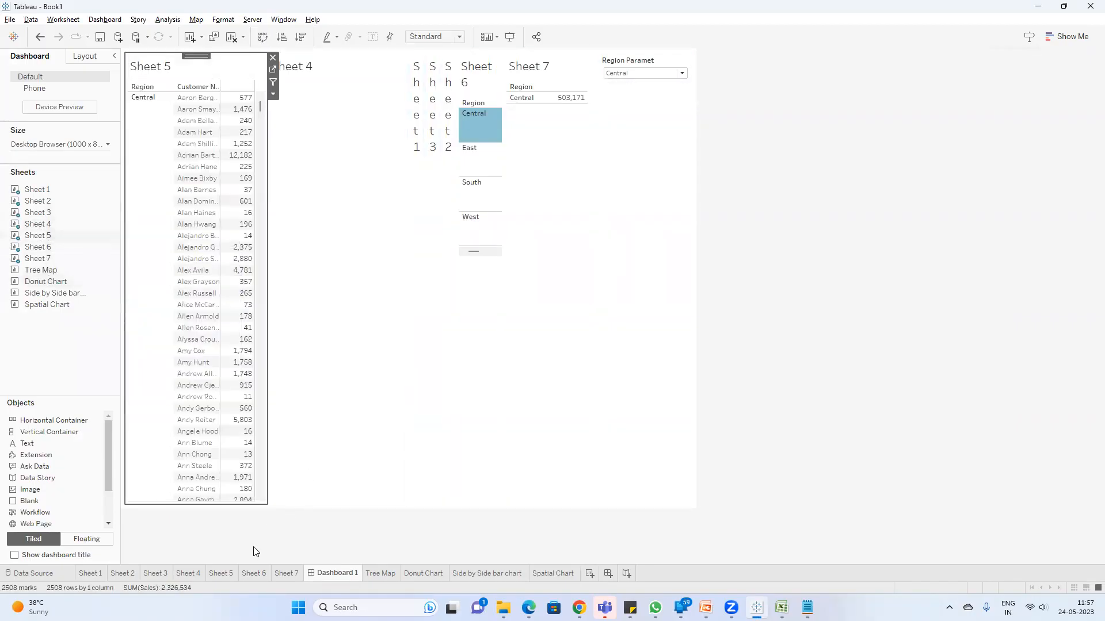
{"action": "right_click", "coordinate": [329, 576]}
{"action": "left_click", "coordinate": [365, 509]}
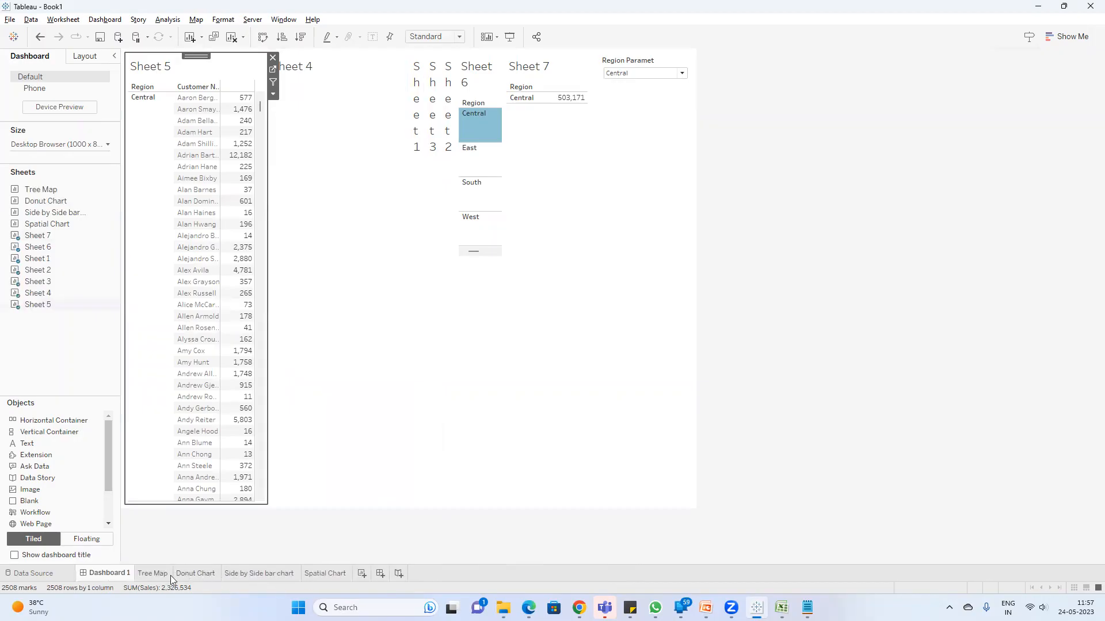
Step: Review the four chart worksheets and add a new dashboard named Sample Dashboard after the Spatial Chart
{"action": "left_click", "coordinate": [161, 574]}
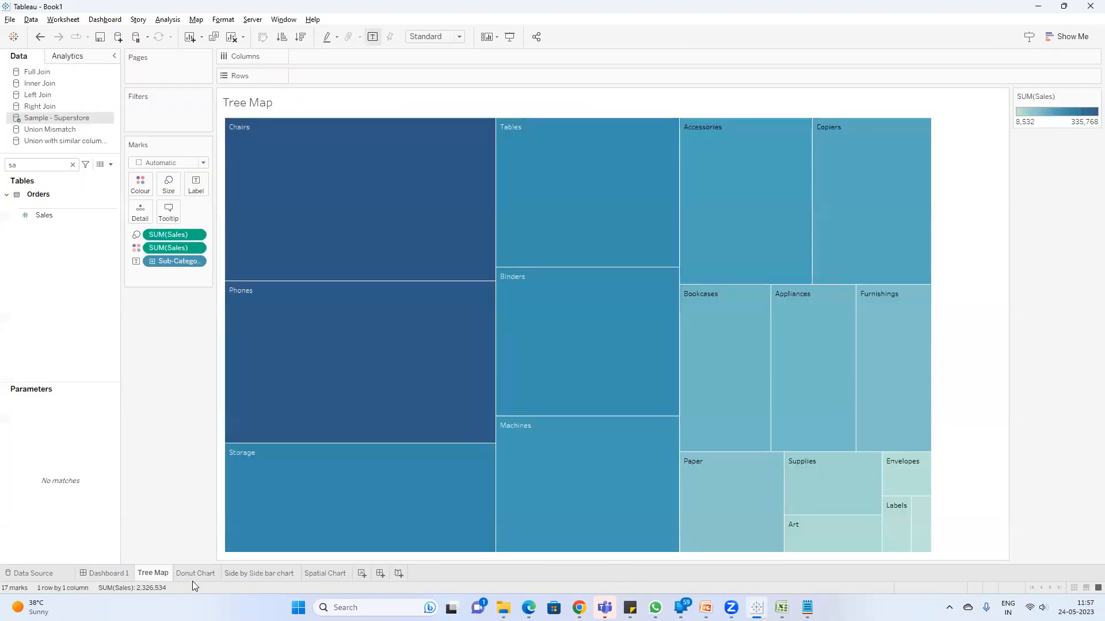
{"action": "left_click", "coordinate": [201, 574]}
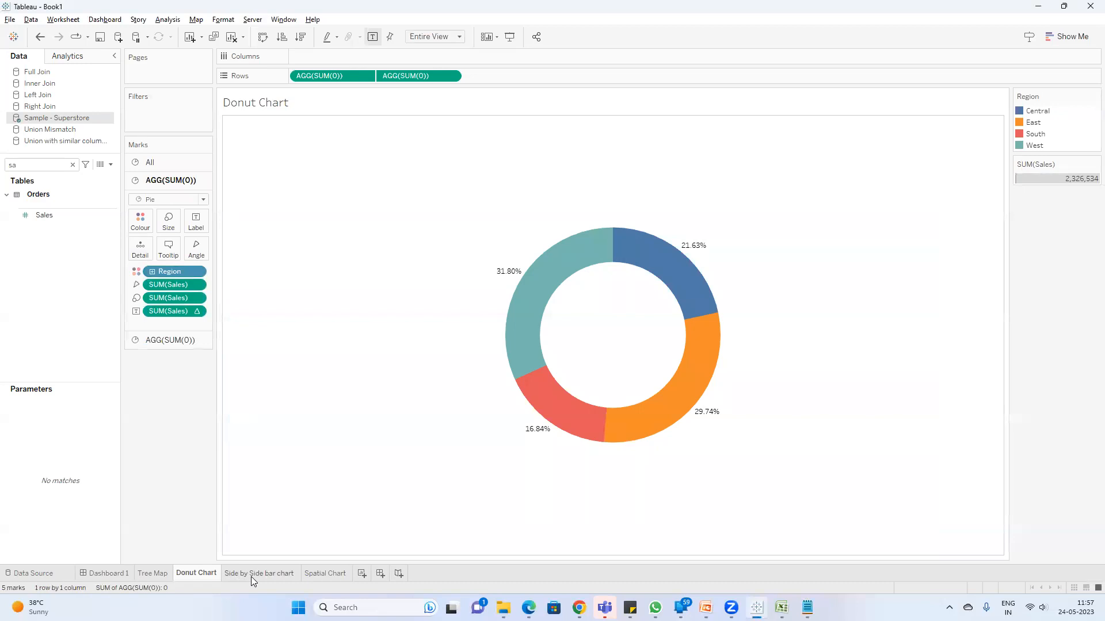
{"action": "left_click", "coordinate": [251, 575]}
{"action": "left_click", "coordinate": [318, 575]}
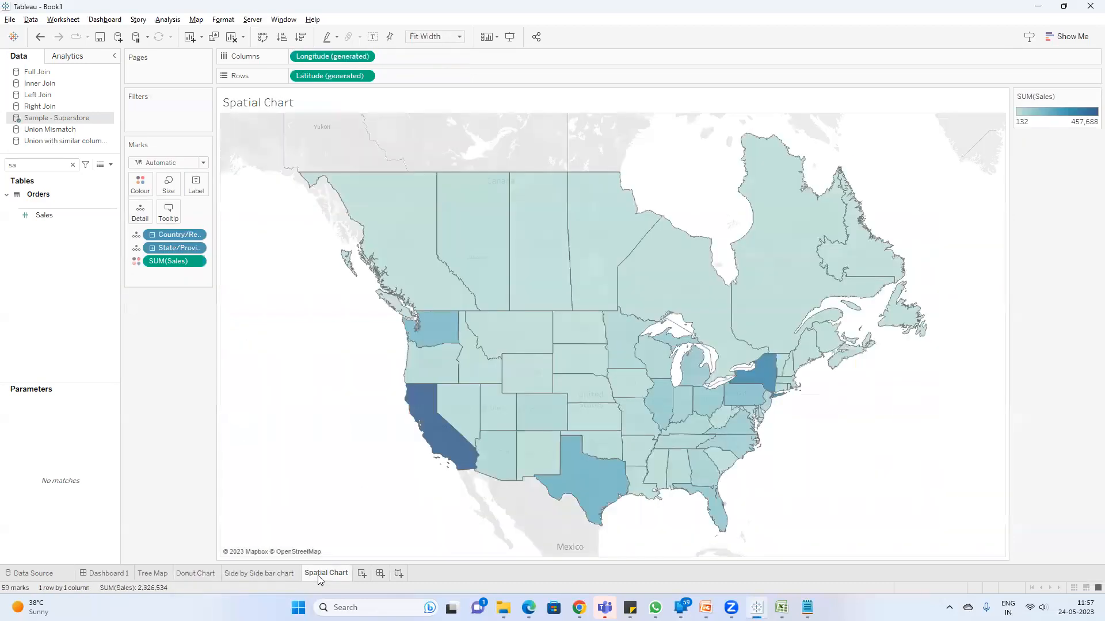
{"action": "left_click", "coordinate": [382, 575]}
{"action": "double_click", "coordinate": [382, 574]}
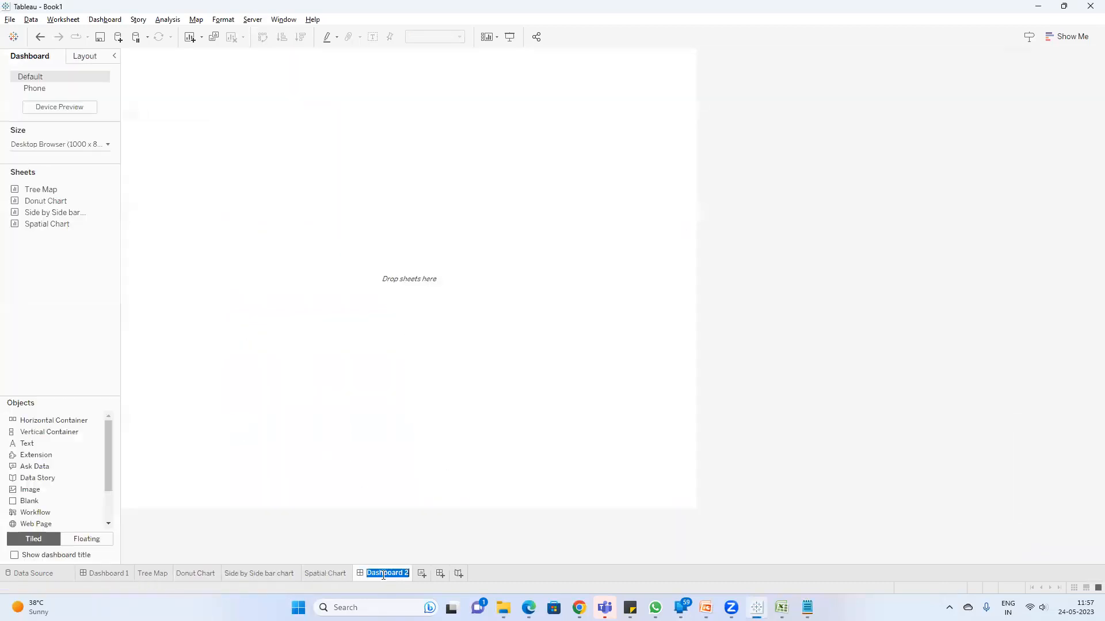
{"action": "type", "text": "Sa"}
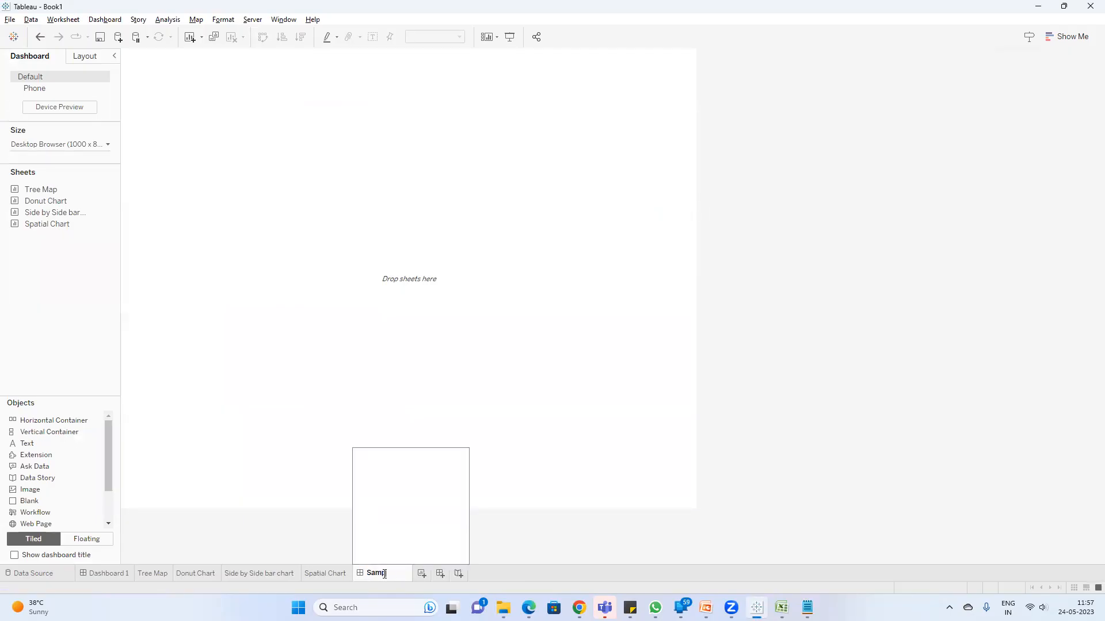
{"action": "type", "text": "mple Dashboard"}
{"action": "key", "text": "Return"}
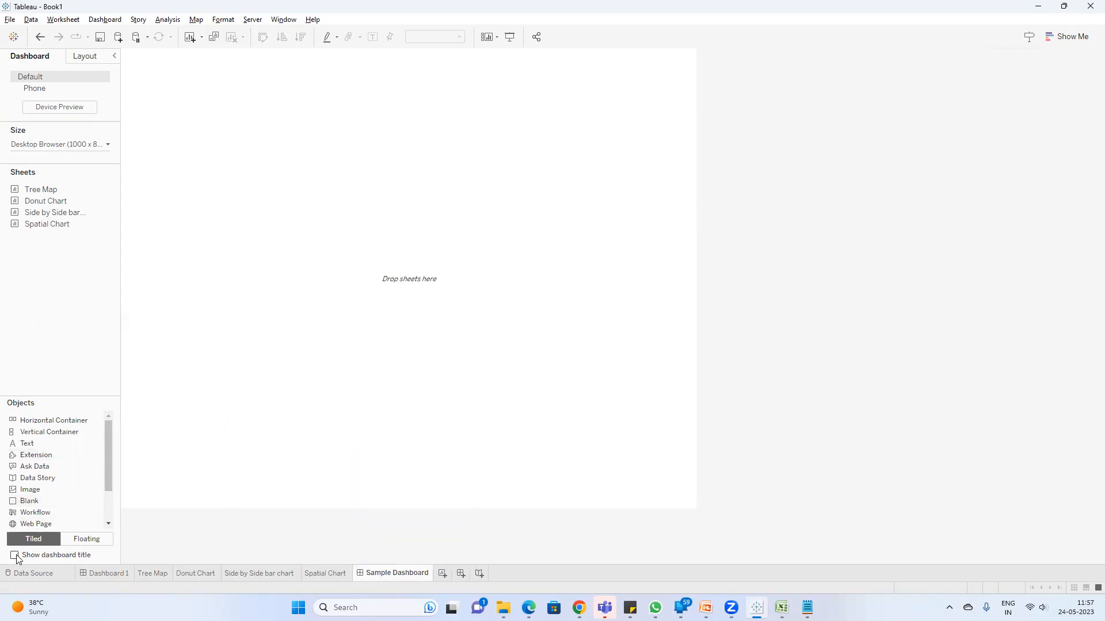
Step: Show the title on Sample Dashboard and set the dashboard size to Automatic
{"action": "mouse_move", "coordinate": [387, 580]}
{"action": "left_click", "coordinate": [14, 555]}
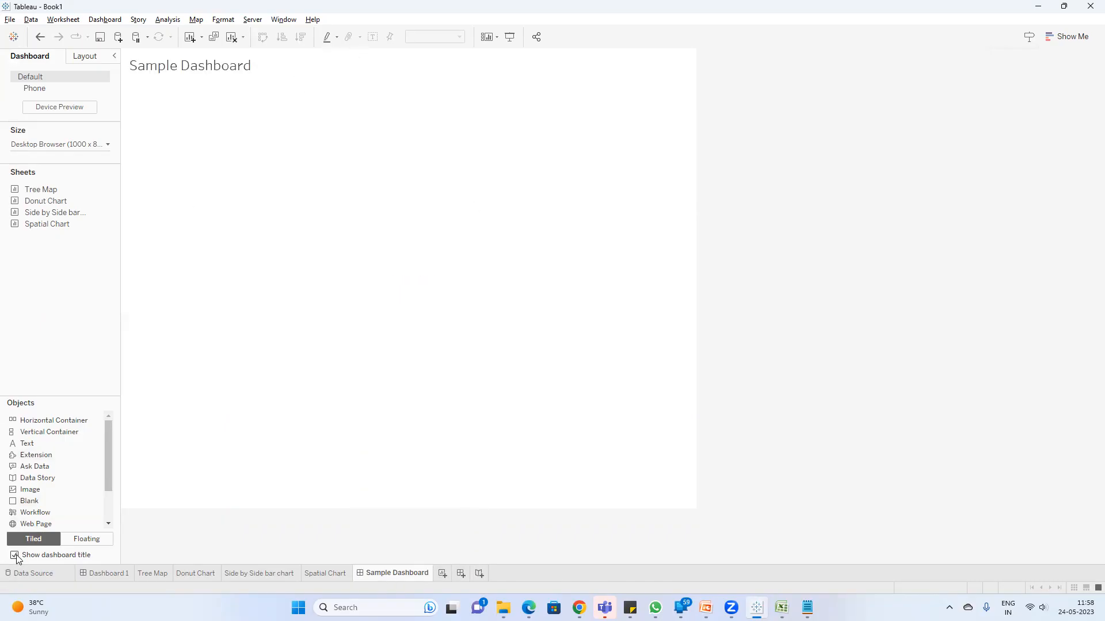
{"action": "left_click", "coordinate": [84, 145]}
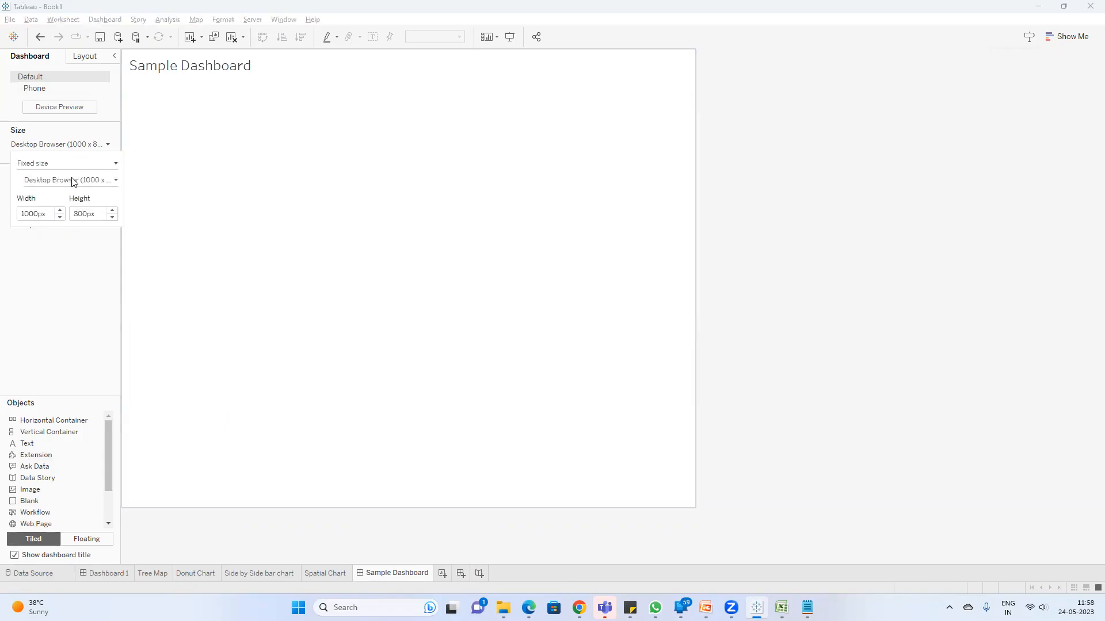
{"action": "left_click", "coordinate": [73, 169]}
{"action": "left_click", "coordinate": [78, 193]}
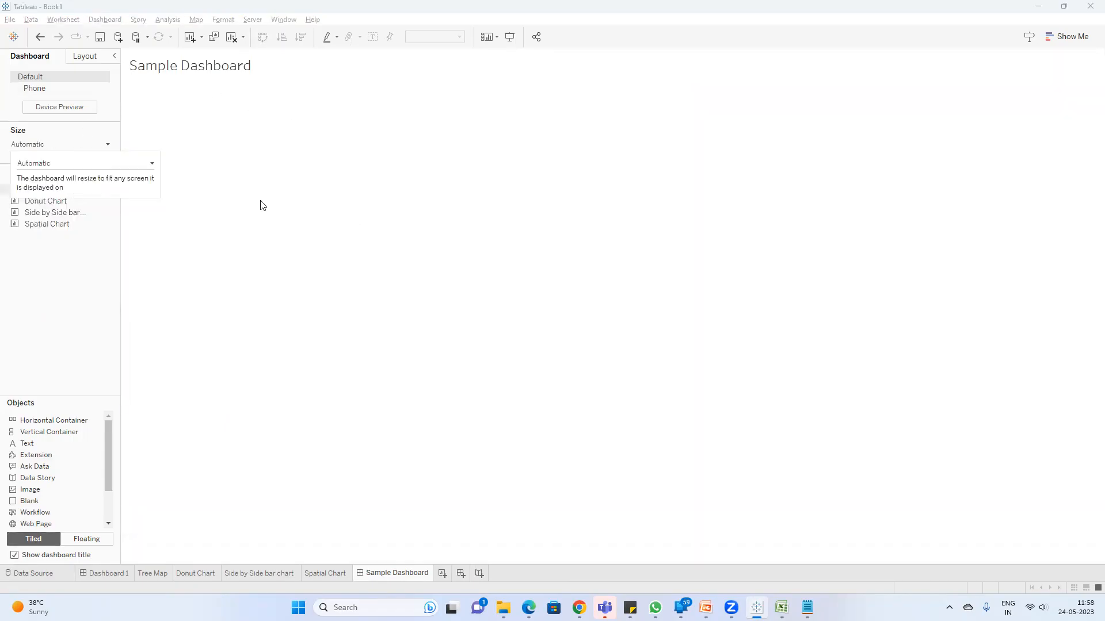
{"action": "mouse_move", "coordinate": [53, 191]}
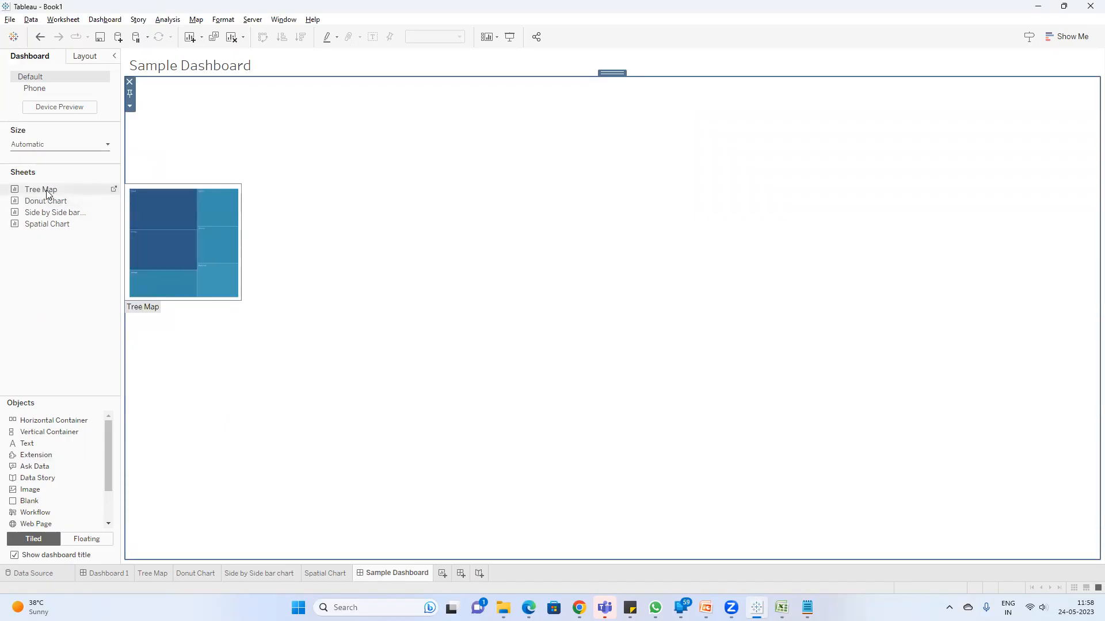
Step: Centre the Sample Dashboard title
{"action": "double_click", "coordinate": [212, 67]}
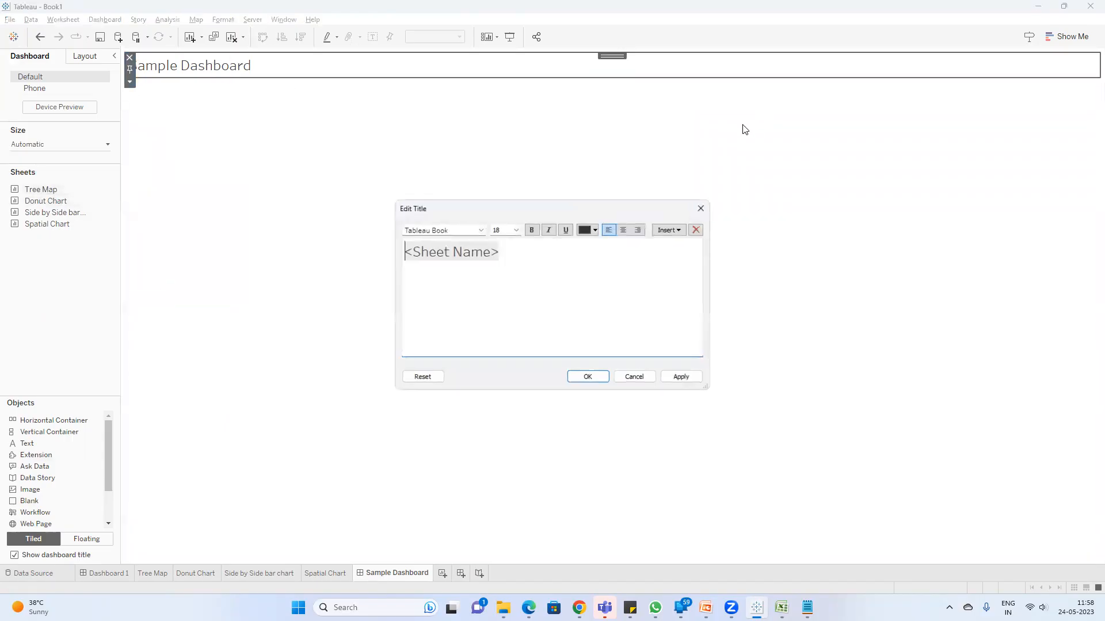
{"action": "left_click", "coordinate": [624, 232]}
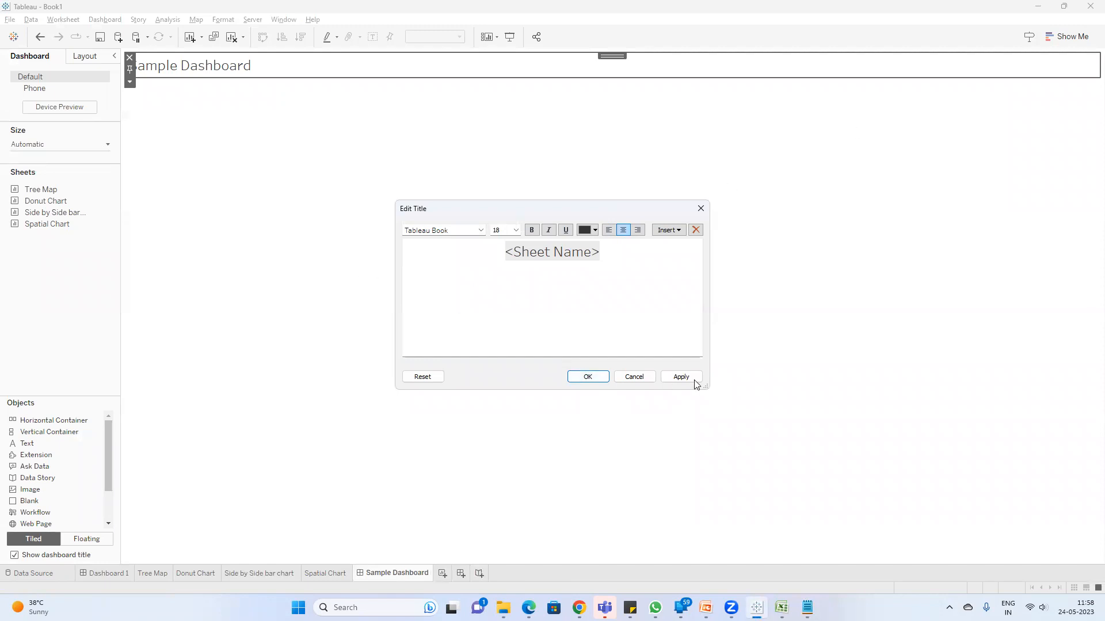
{"action": "left_click", "coordinate": [587, 377]}
{"action": "left_click", "coordinate": [63, 320]}
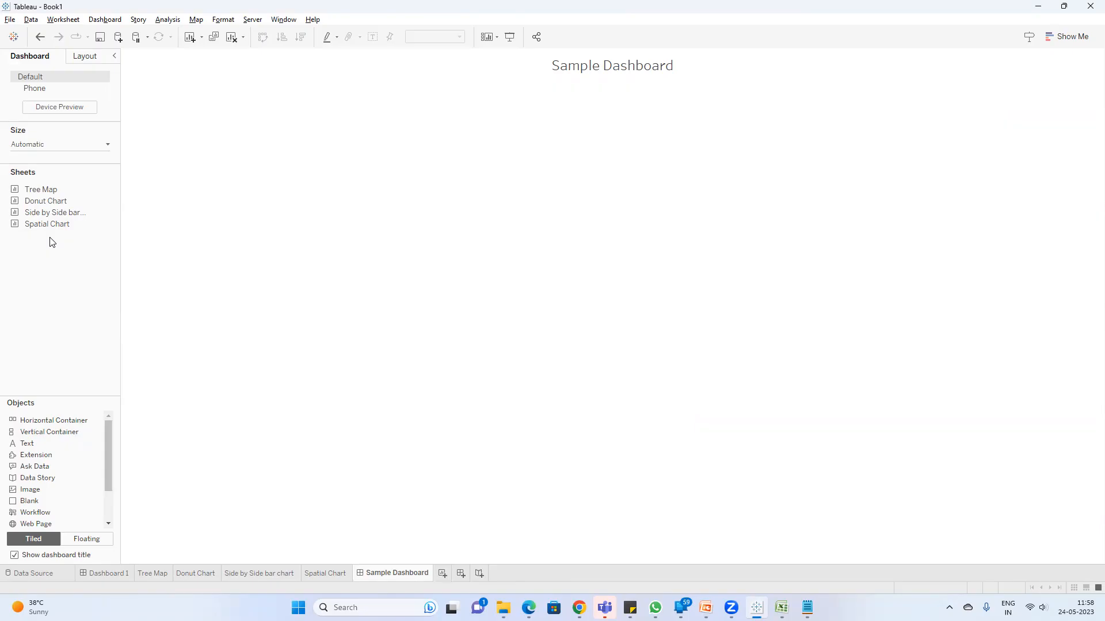
Step: Review the Tree Map, Donut Chart, Side by Side bar chart and Spatial Chart worksheets, and return to Sample Dashboard
{"action": "left_click", "coordinate": [151, 572]}
{"action": "left_click", "coordinate": [190, 574]}
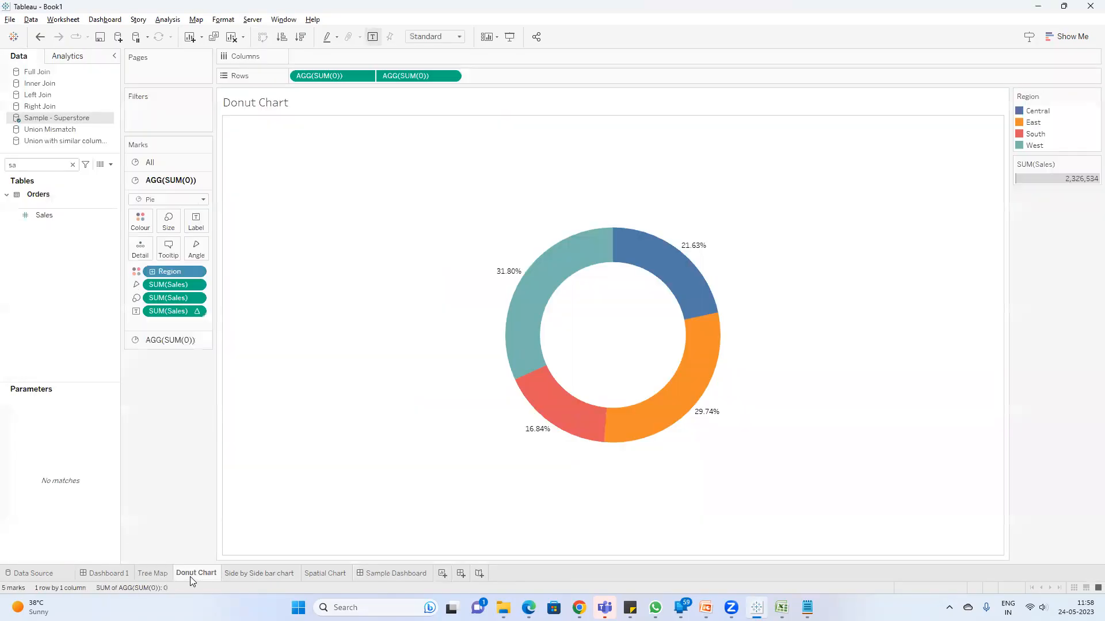
{"action": "left_click", "coordinate": [249, 574]}
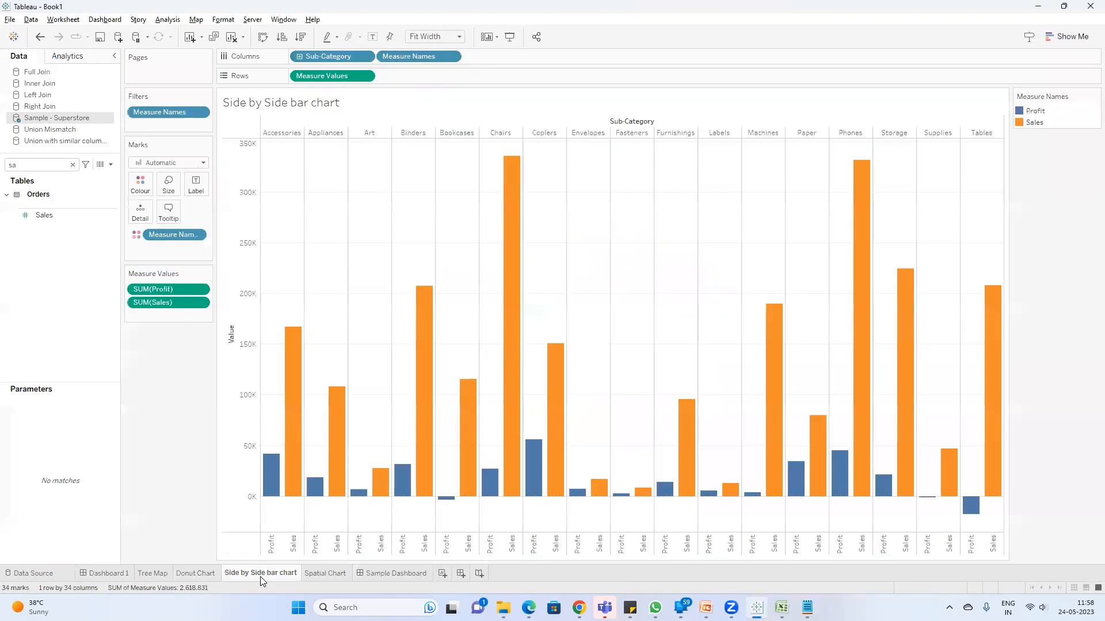
{"action": "left_click", "coordinate": [325, 574]}
{"action": "left_click", "coordinate": [391, 573]}
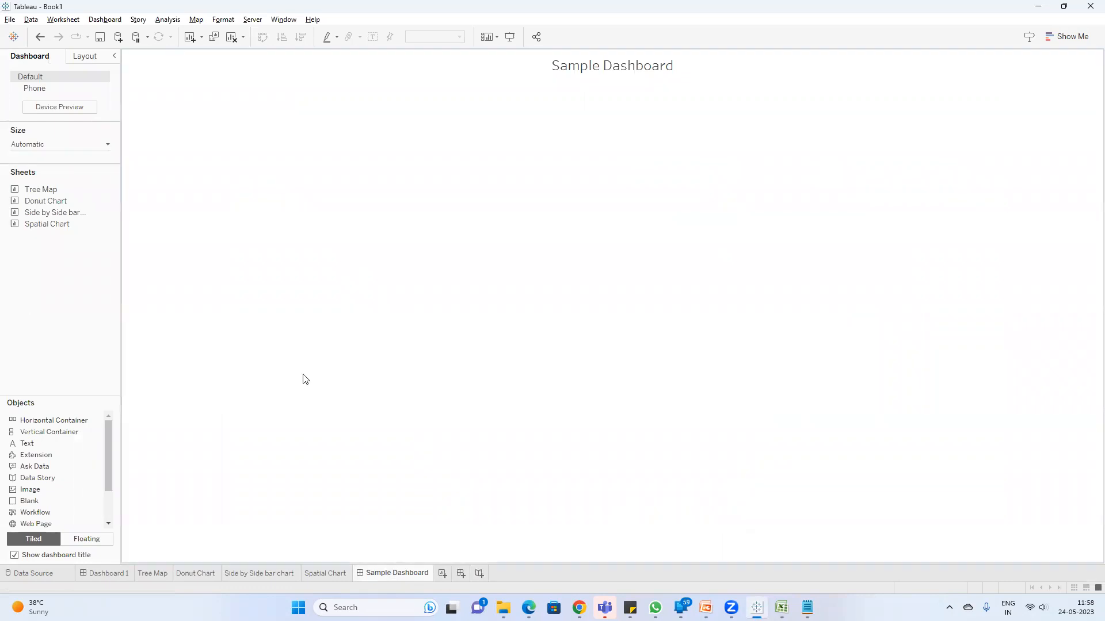
Step: Arrange the four charts in a grid: Tree Map beside Donut Chart, Side by Side bar chart below the tree map, Spatial Chart below the donut
{"action": "double_click", "coordinate": [50, 191]}
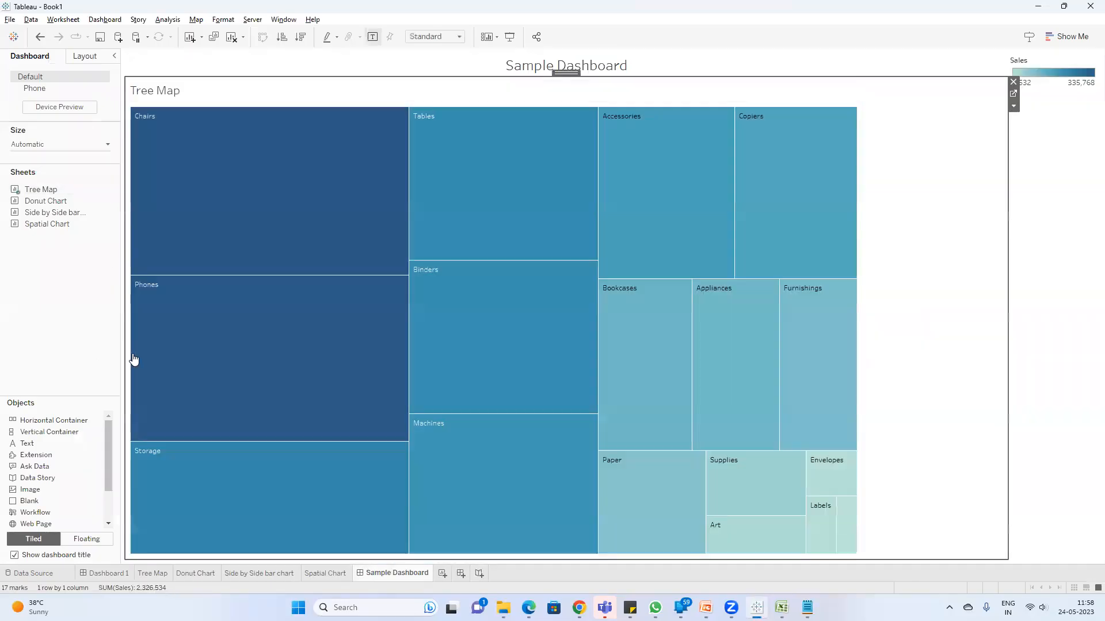
{"action": "left_click_drag", "start_coordinate": [58, 202], "coordinate": [716, 281]}
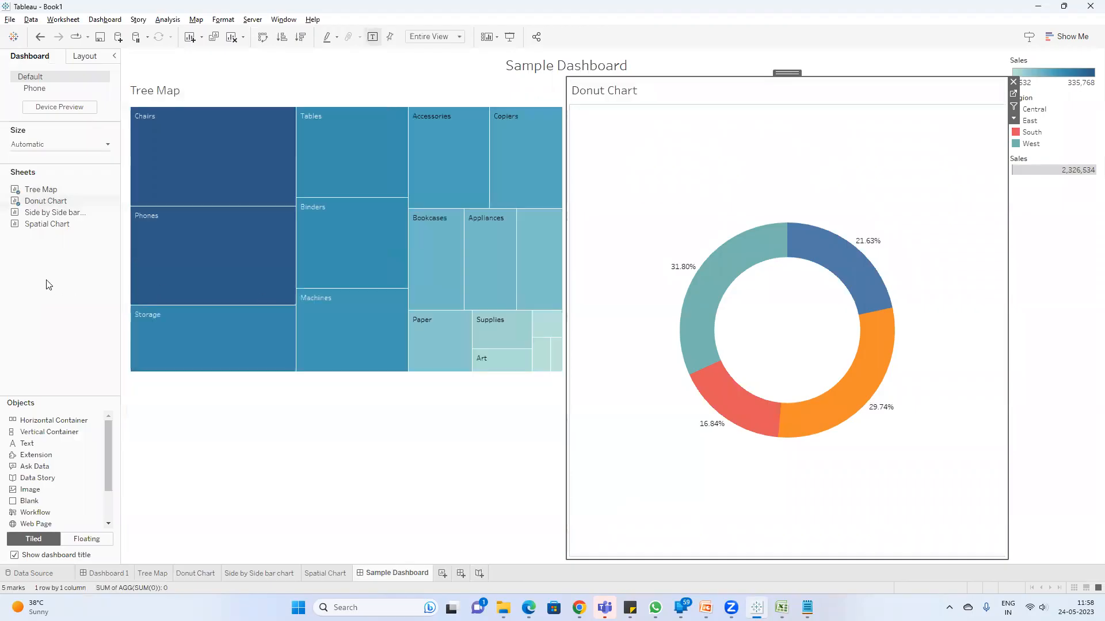
{"action": "mouse_move", "coordinate": [58, 218]}
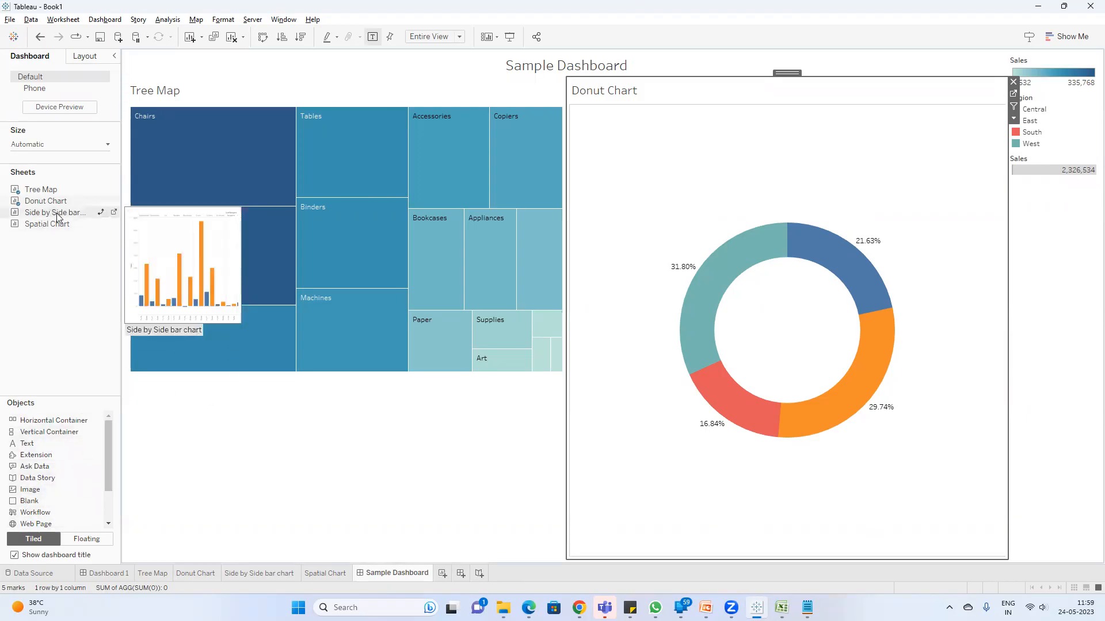
{"action": "left_click_drag", "start_coordinate": [58, 216], "coordinate": [272, 439]}
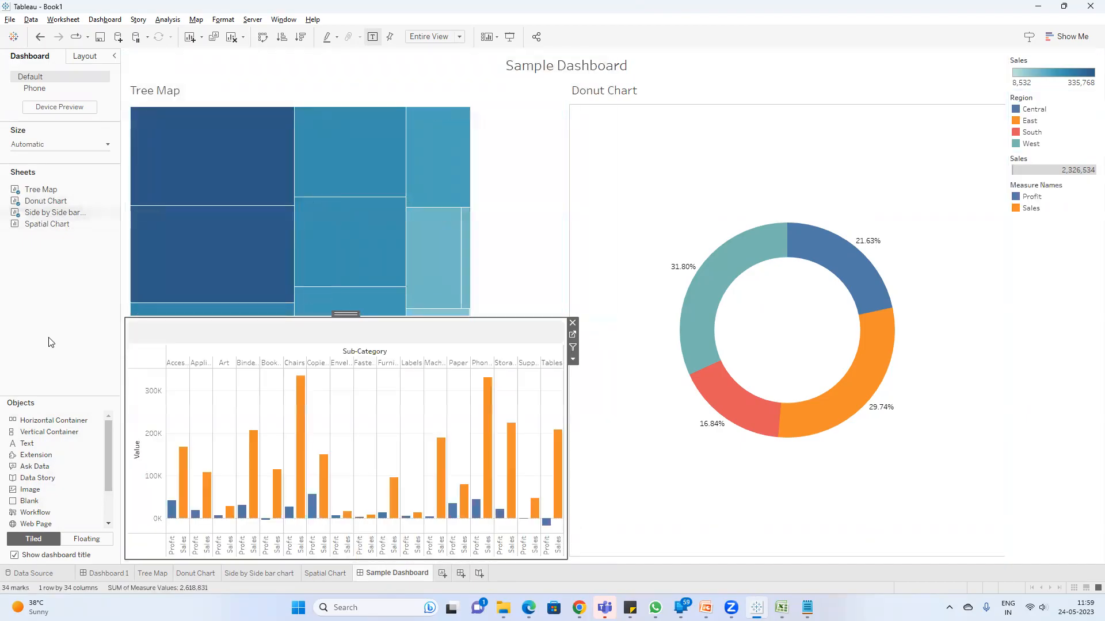
{"action": "left_click_drag", "start_coordinate": [46, 224], "coordinate": [790, 418]}
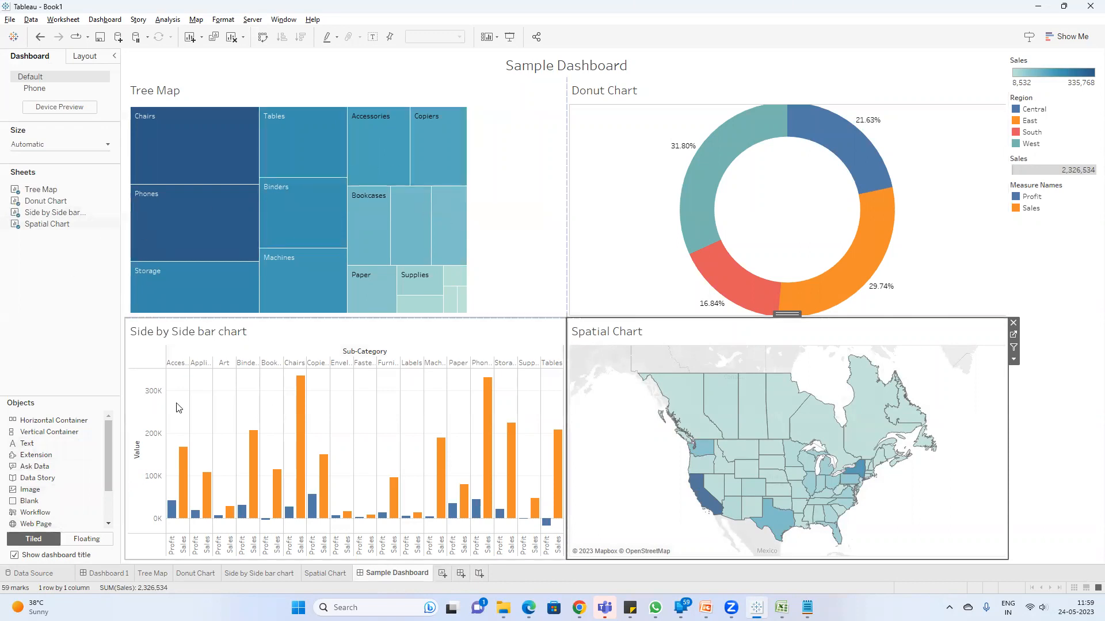
Step: Set the Tree Map's fit on the dashboard to Fit Height
{"action": "left_click", "coordinate": [499, 93]}
{"action": "left_click", "coordinate": [434, 37]}
{"action": "left_click", "coordinate": [437, 69]}
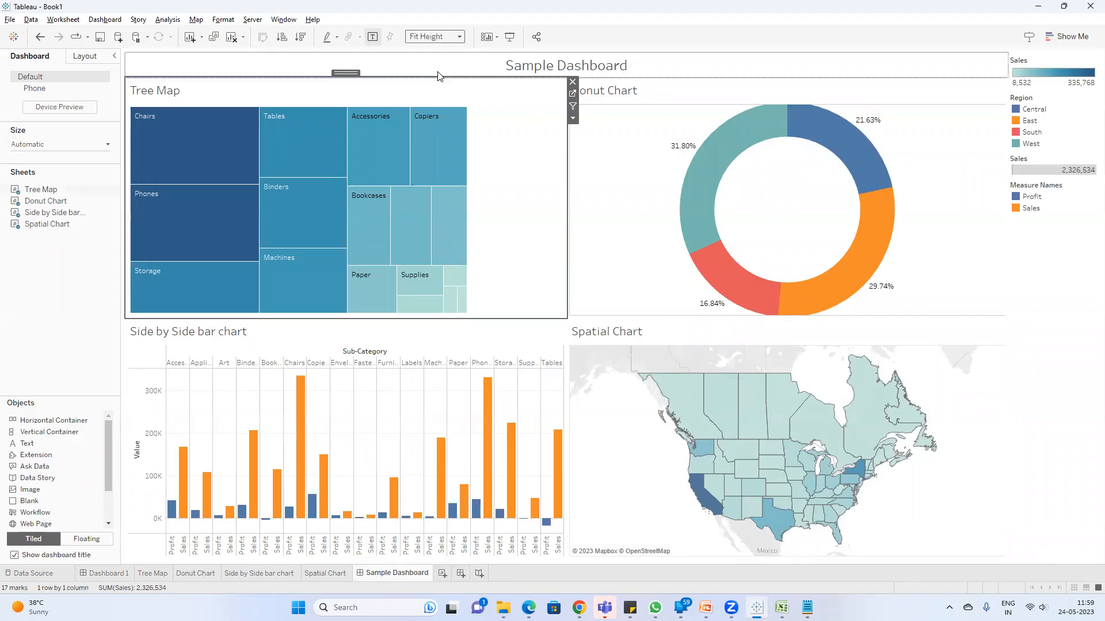
Step: Set the Tree Map's fit on the dashboard to Entire View
{"action": "left_click", "coordinate": [435, 36]}
{"action": "left_click", "coordinate": [437, 77]}
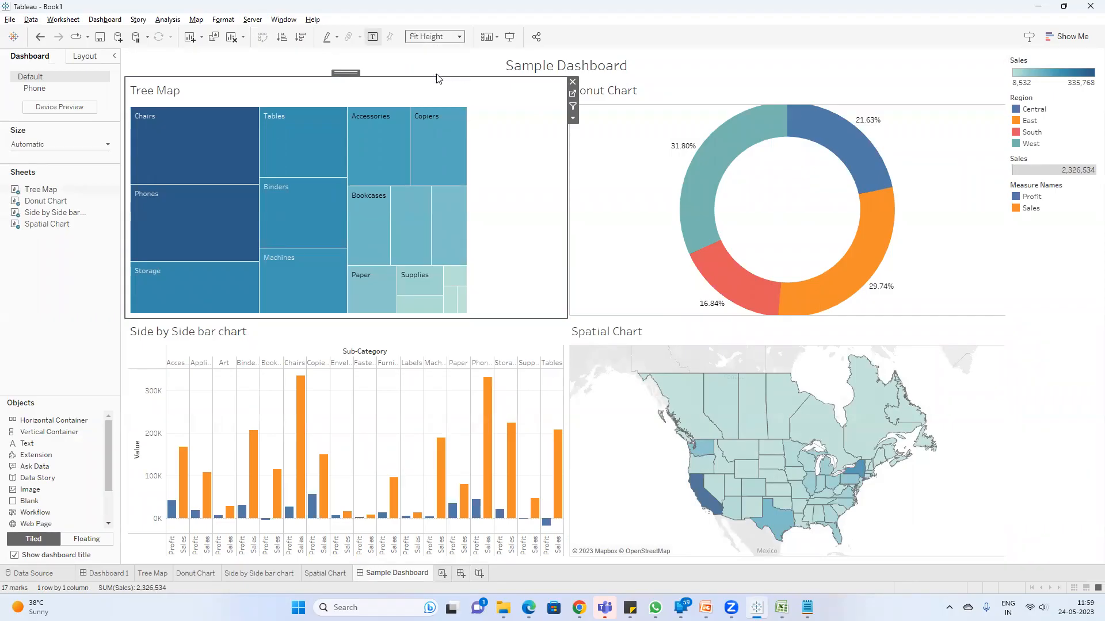
{"action": "left_click", "coordinate": [69, 331]}
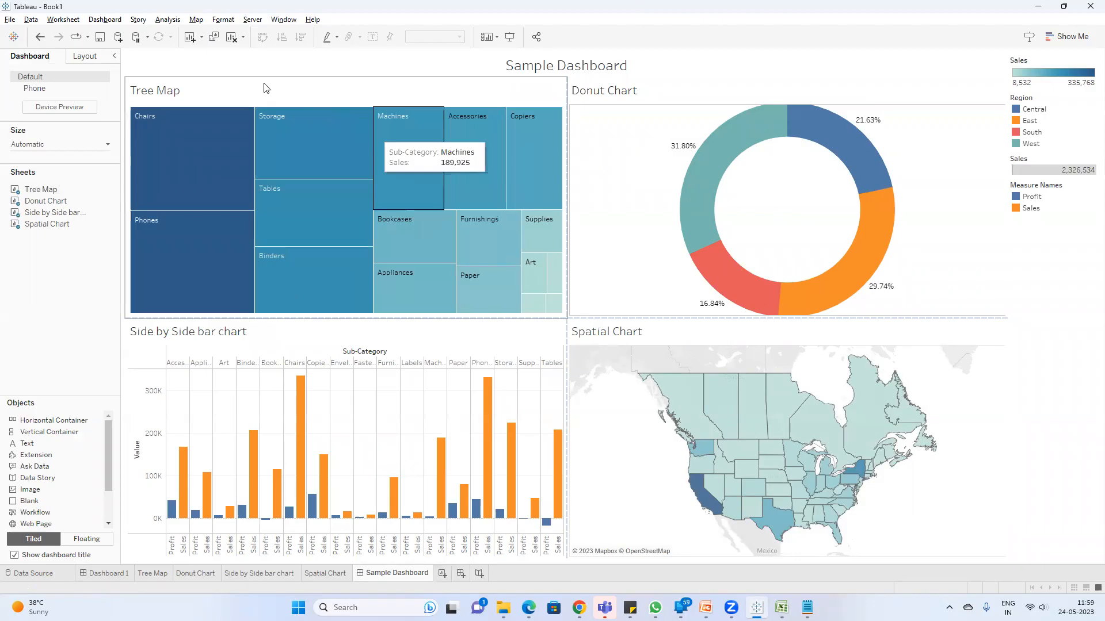
Step: Reduce the outer pie and then the inner pie on the Donut Chart worksheet to form a smaller ring, and return to Sample Dashboard
{"action": "left_click", "coordinate": [703, 98]}
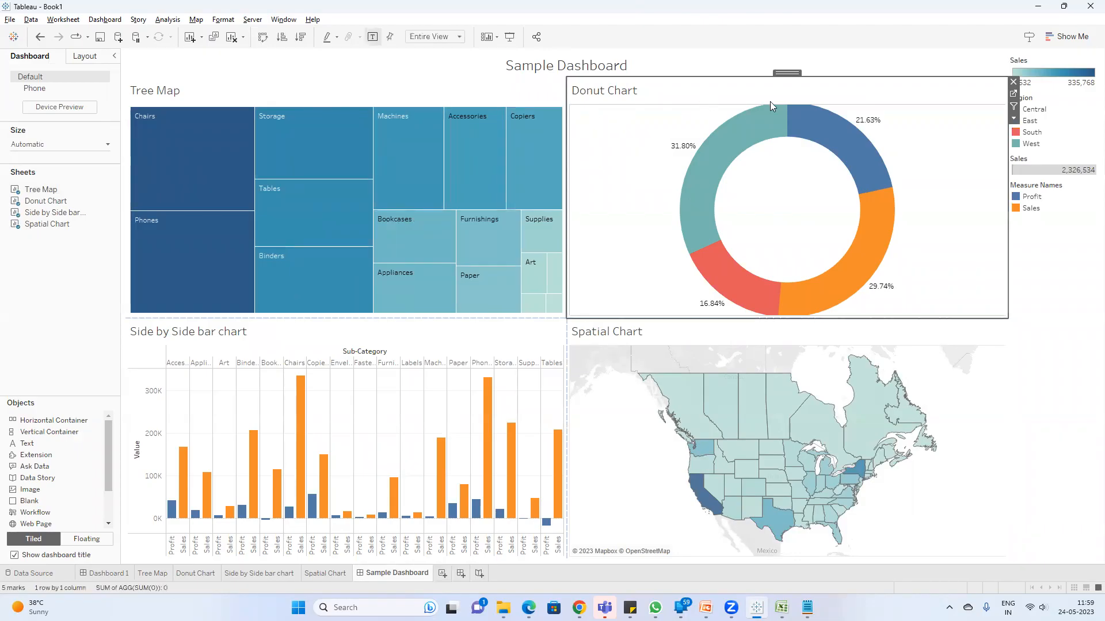
{"action": "left_click", "coordinate": [1014, 94]}
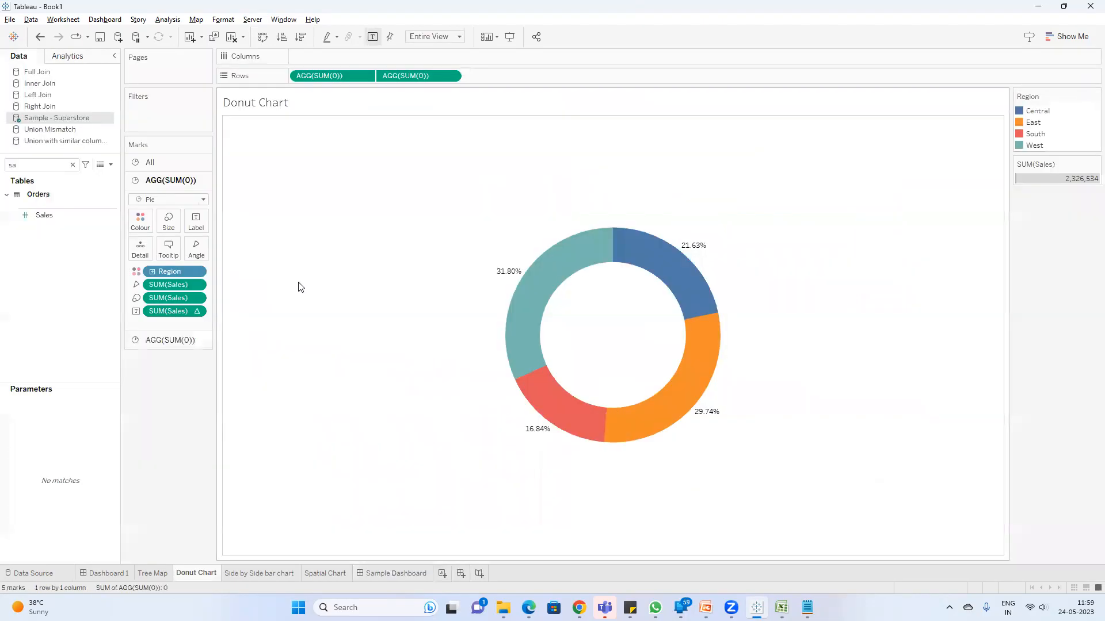
{"action": "left_click", "coordinate": [169, 221]}
{"action": "left_click", "coordinate": [229, 250]}
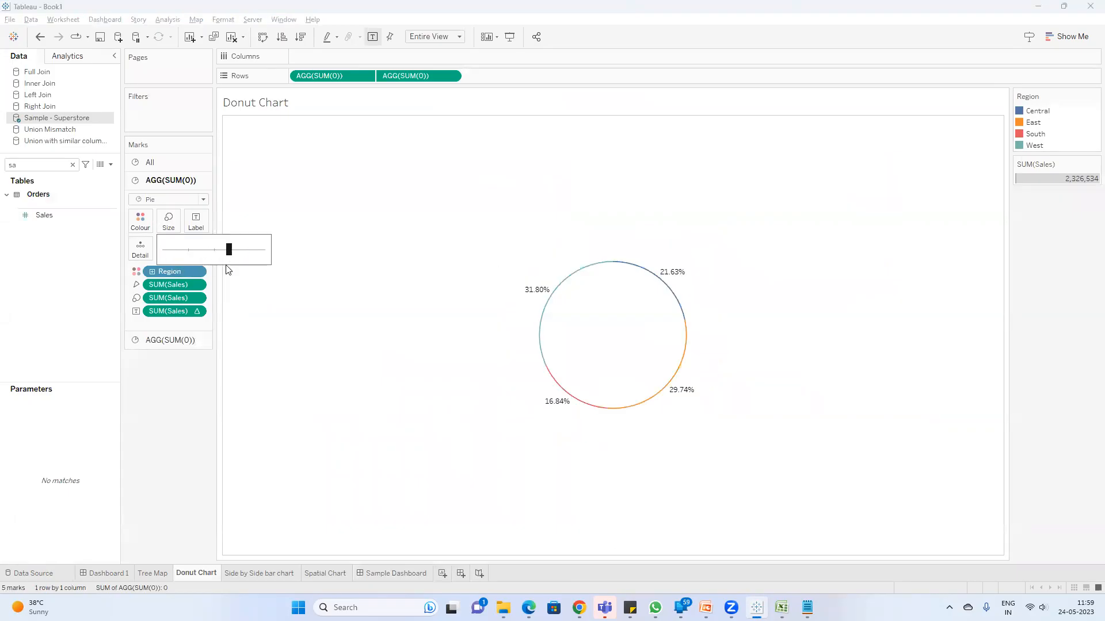
{"action": "left_click", "coordinate": [168, 341]}
{"action": "left_click", "coordinate": [173, 247]}
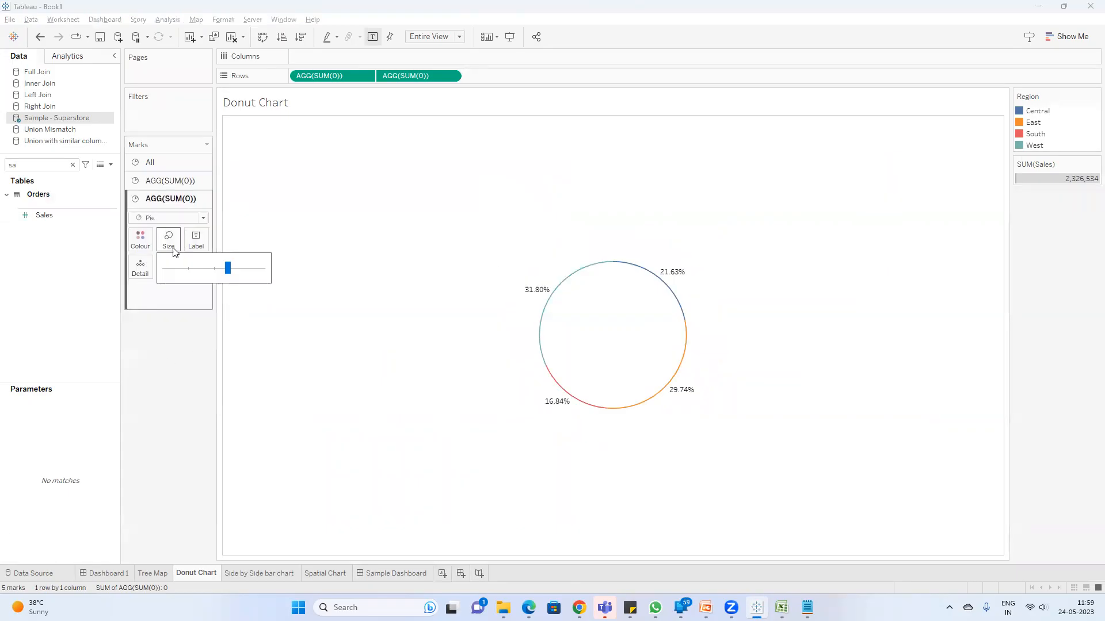
{"action": "left_click", "coordinate": [217, 268]}
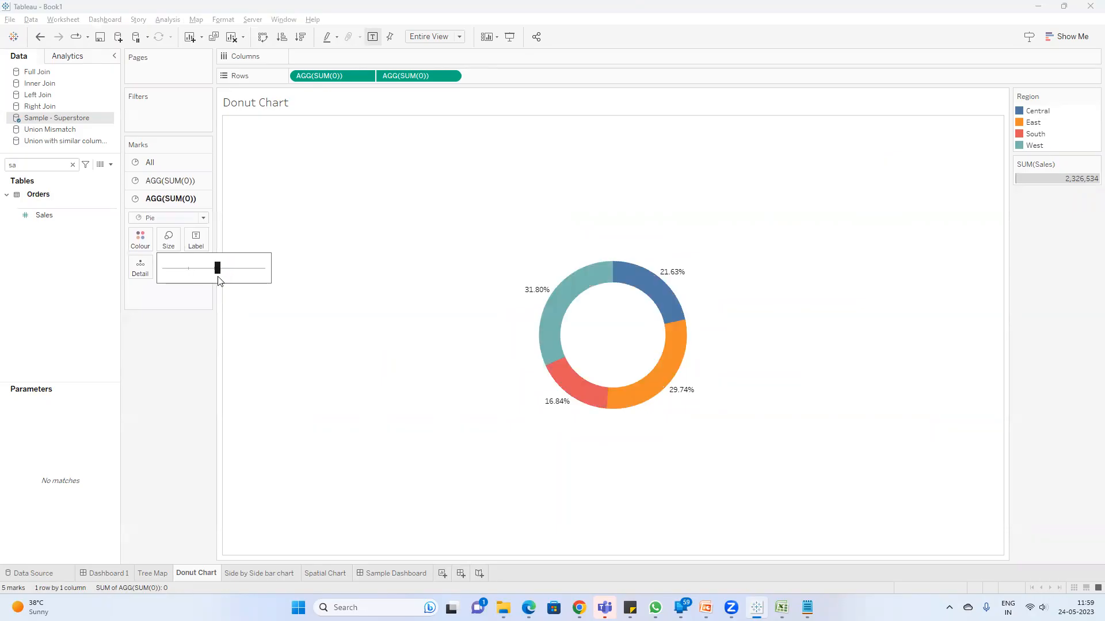
{"action": "left_click", "coordinate": [394, 577]}
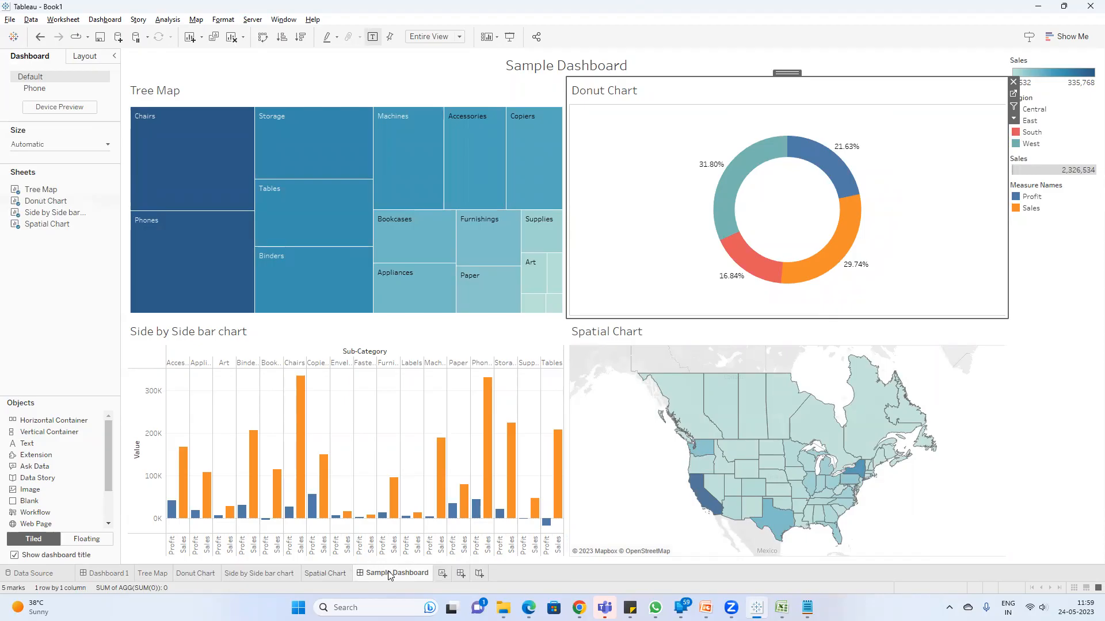
Step: Hide all the worksheets used in Sample Dashboard
{"action": "mouse_move", "coordinate": [389, 576]}
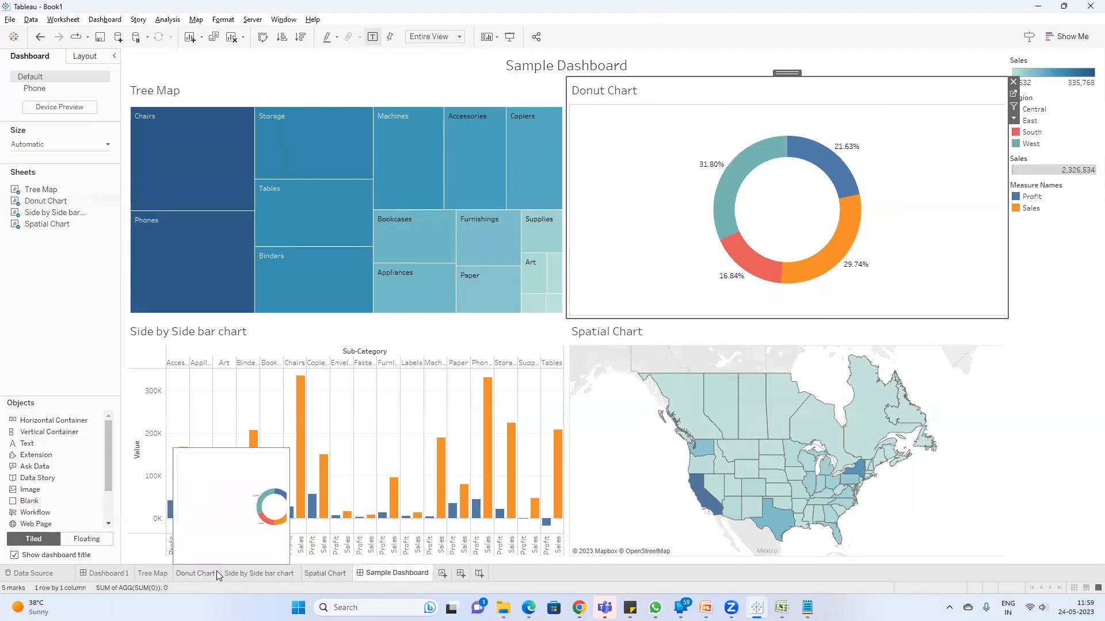
{"action": "right_click", "coordinate": [399, 579]}
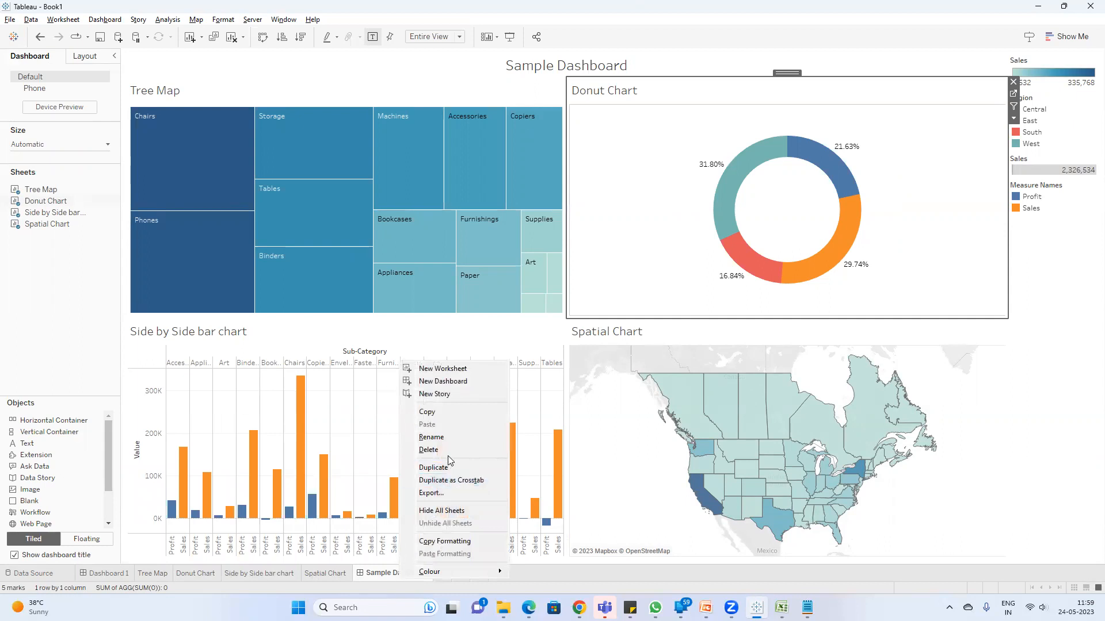
{"action": "left_click", "coordinate": [439, 512]}
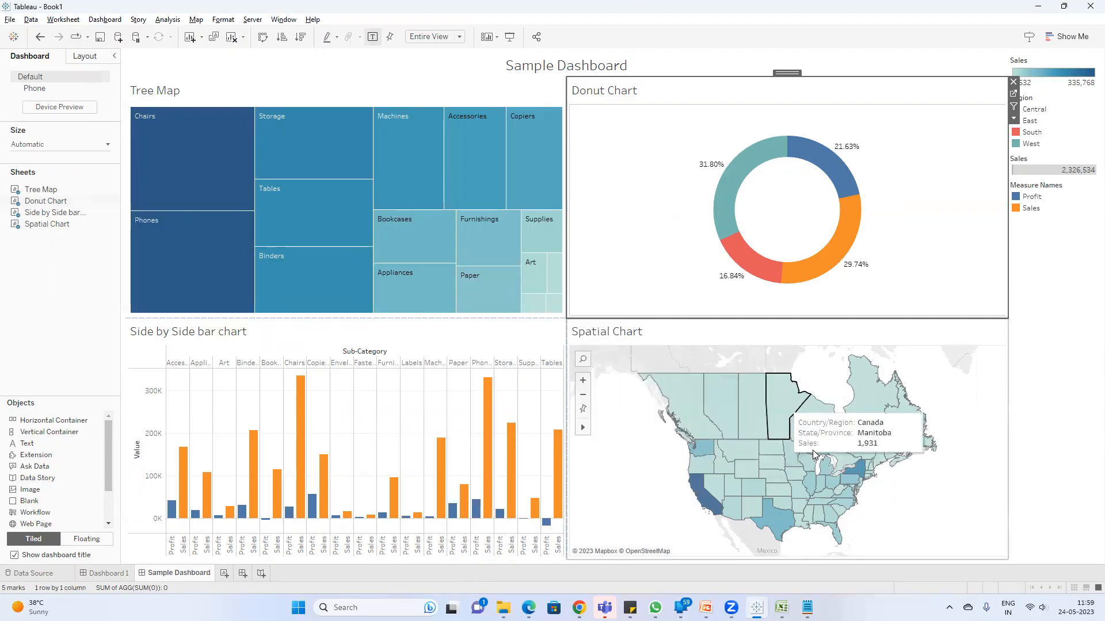
Step: Label the Spatial Chart worksheet's map with State/Province and SUM(Sales), and return to Sample Dashboard
{"action": "left_click", "coordinate": [643, 341]}
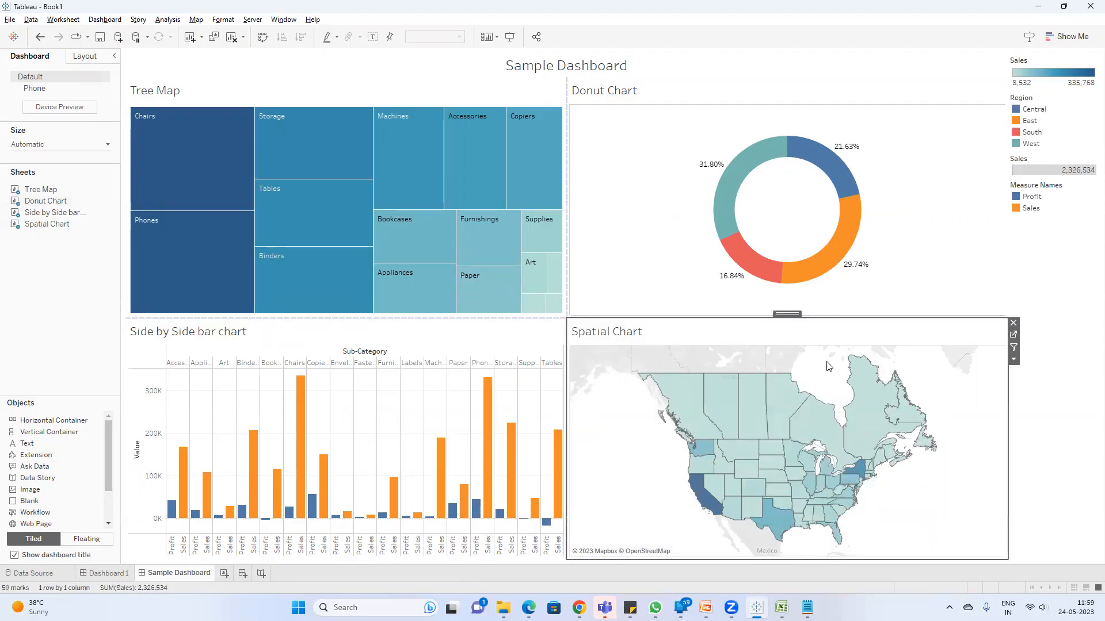
{"action": "left_click", "coordinate": [1013, 336]}
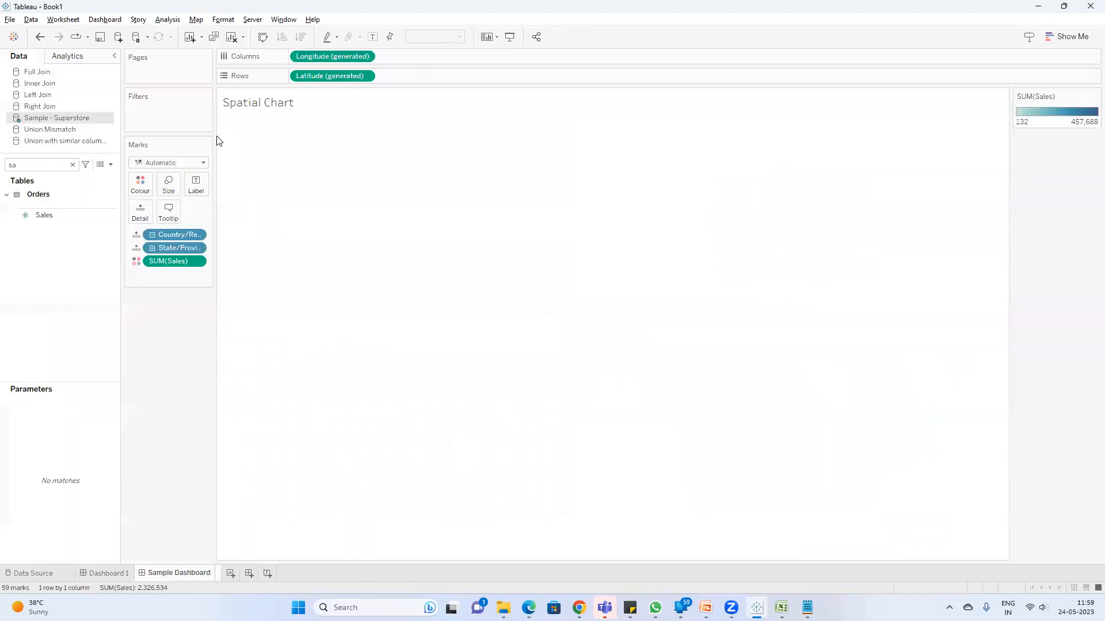
{"action": "left_click_drag", "start_coordinate": [182, 250], "coordinate": [203, 194]}
{"action": "left_click_drag", "start_coordinate": [166, 281], "coordinate": [194, 190]}
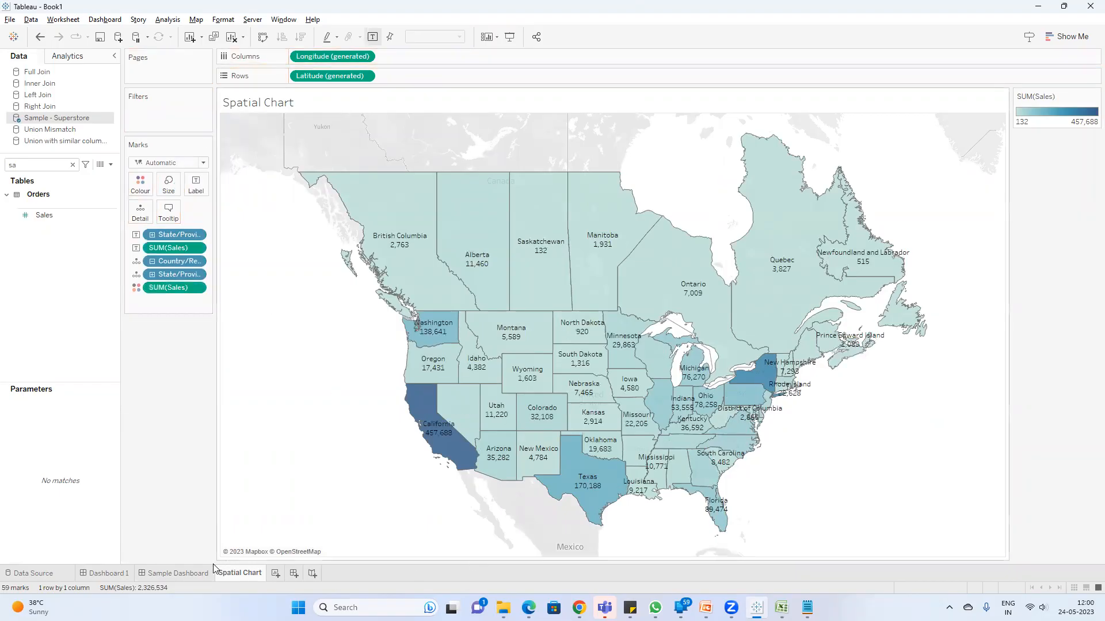
{"action": "left_click", "coordinate": [193, 573]}
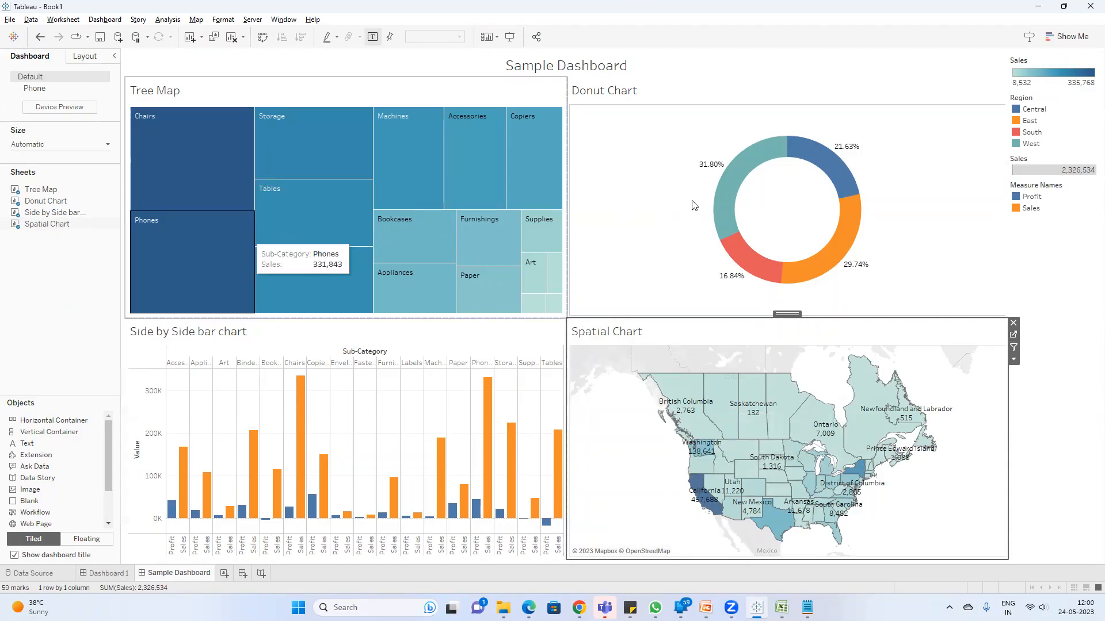
Step: Give the Sample Dashboard title a thin solid grey border
{"action": "left_click", "coordinate": [377, 69]}
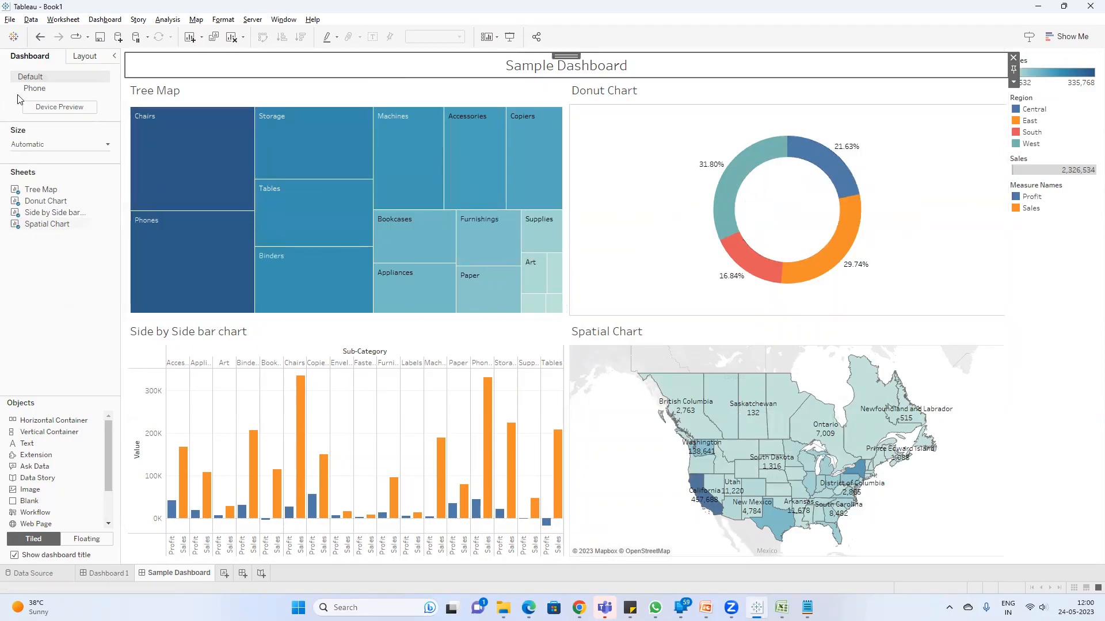
{"action": "left_click", "coordinate": [86, 56]}
{"action": "left_click", "coordinate": [50, 243]}
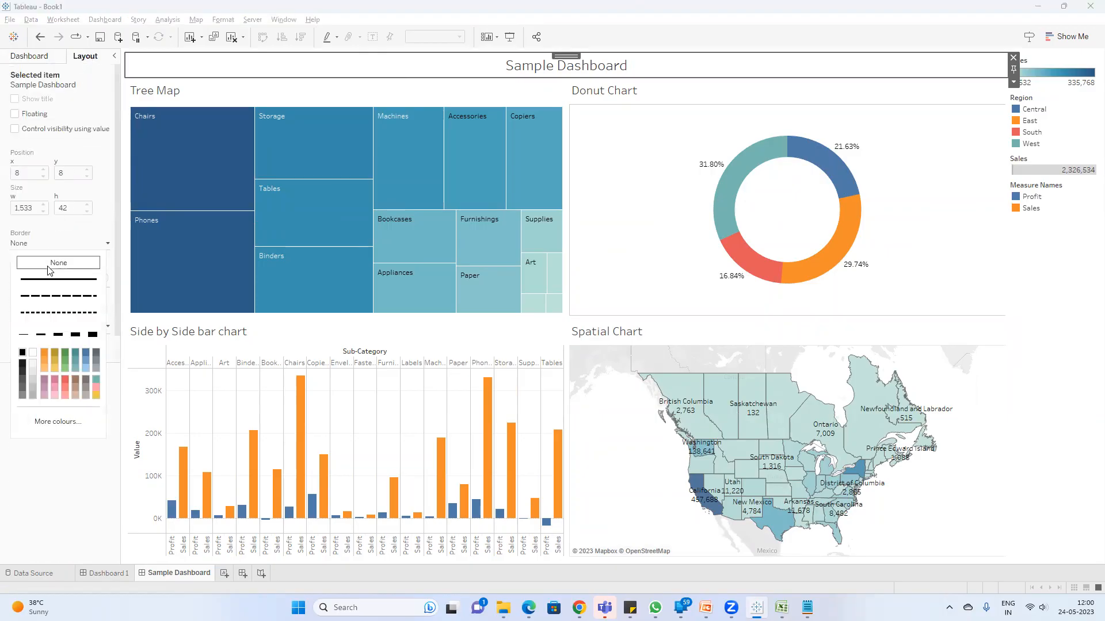
{"action": "left_click", "coordinate": [58, 279]}
{"action": "left_click", "coordinate": [33, 393]}
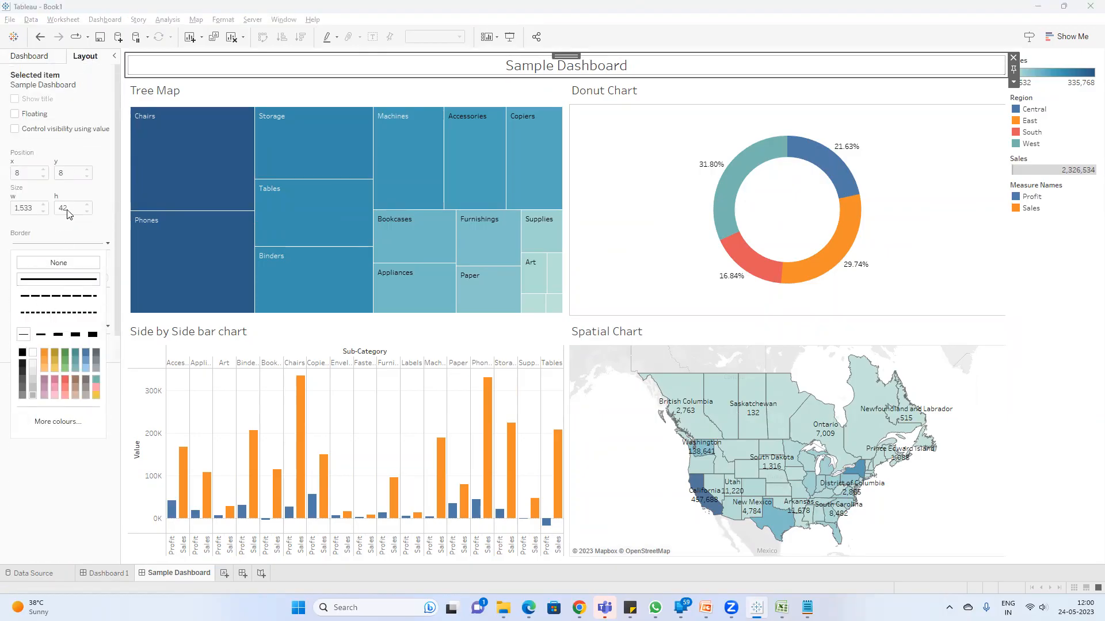
Step: Give the Tree Map and Donut Chart on the dashboard thin solid grey borders
{"action": "left_click", "coordinate": [202, 86]}
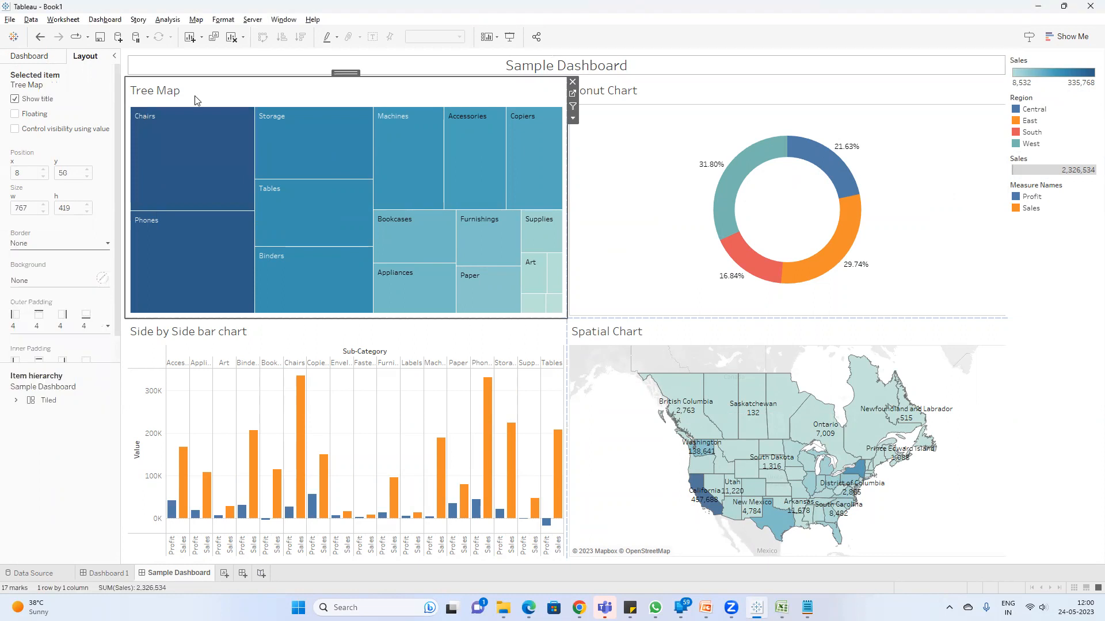
{"action": "left_click", "coordinate": [75, 244]}
{"action": "left_click", "coordinate": [59, 281]}
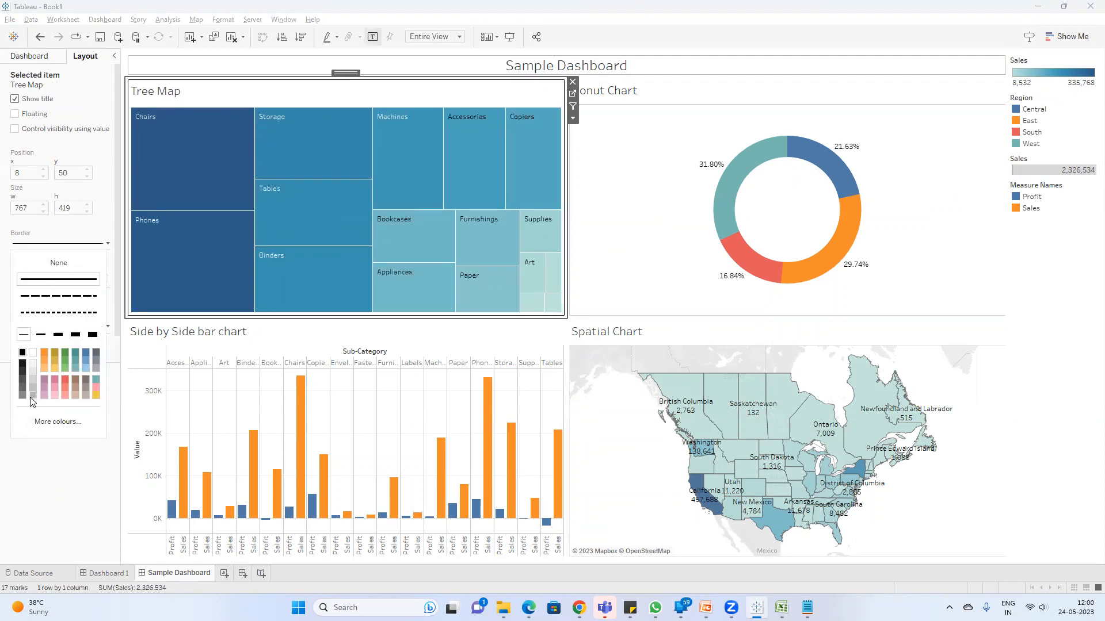
{"action": "left_click", "coordinate": [657, 94]}
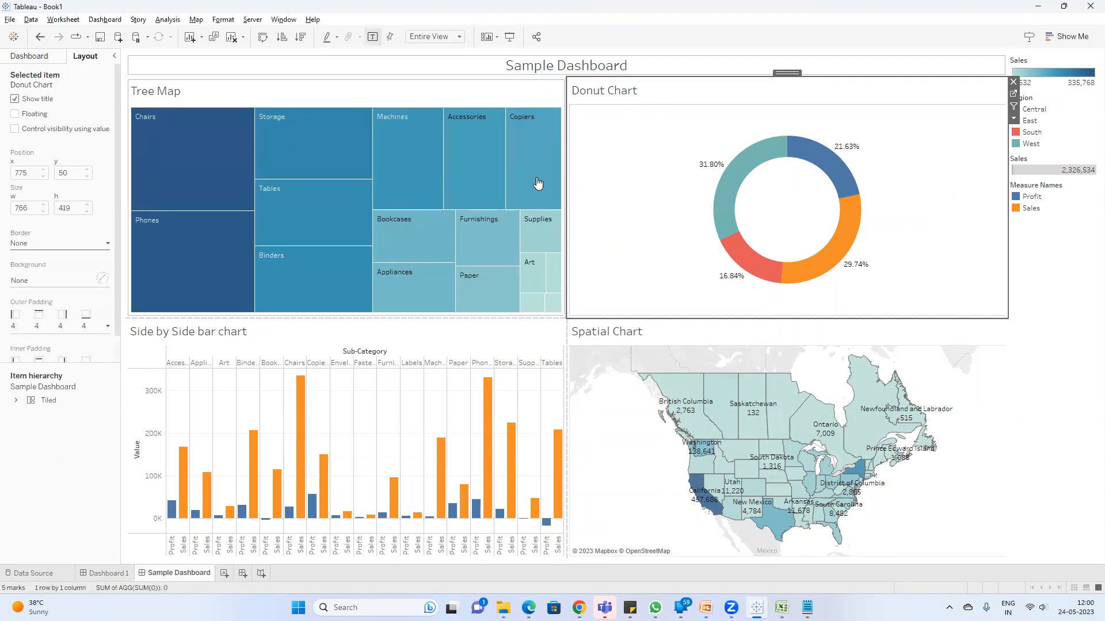
{"action": "left_click", "coordinate": [68, 246]}
{"action": "left_click", "coordinate": [58, 279]}
Step: Add thin solid grey borders to the Side by Side bar chart and the Spatial Chart on the dashboard
{"action": "left_click", "coordinate": [141, 372]}
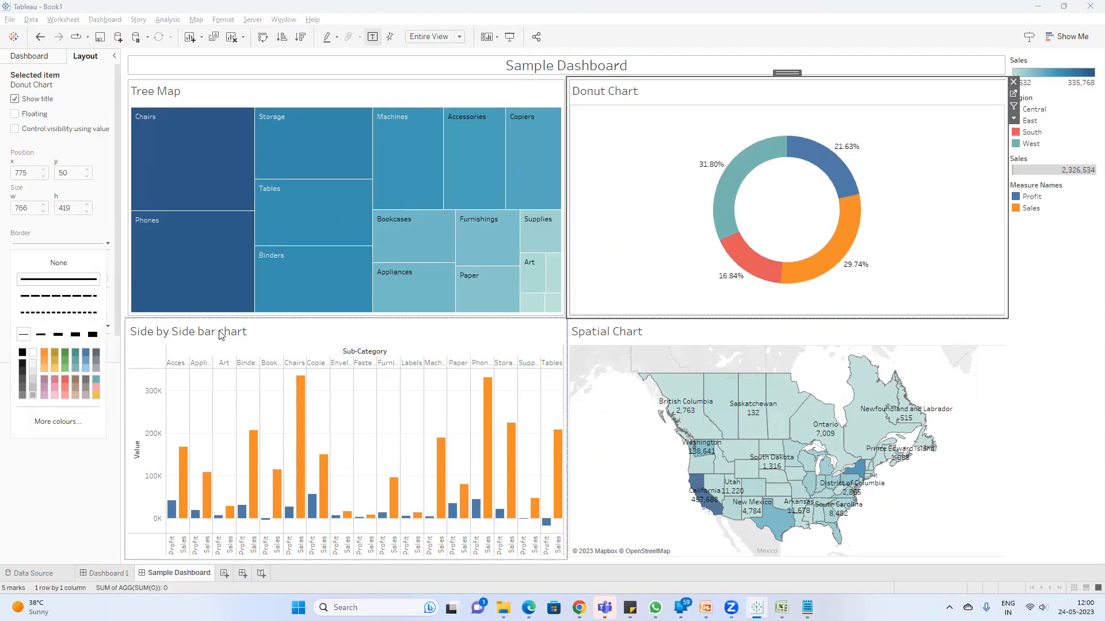
{"action": "left_click", "coordinate": [46, 247]}
{"action": "left_click", "coordinate": [58, 279]}
{"action": "left_click", "coordinate": [32, 395]}
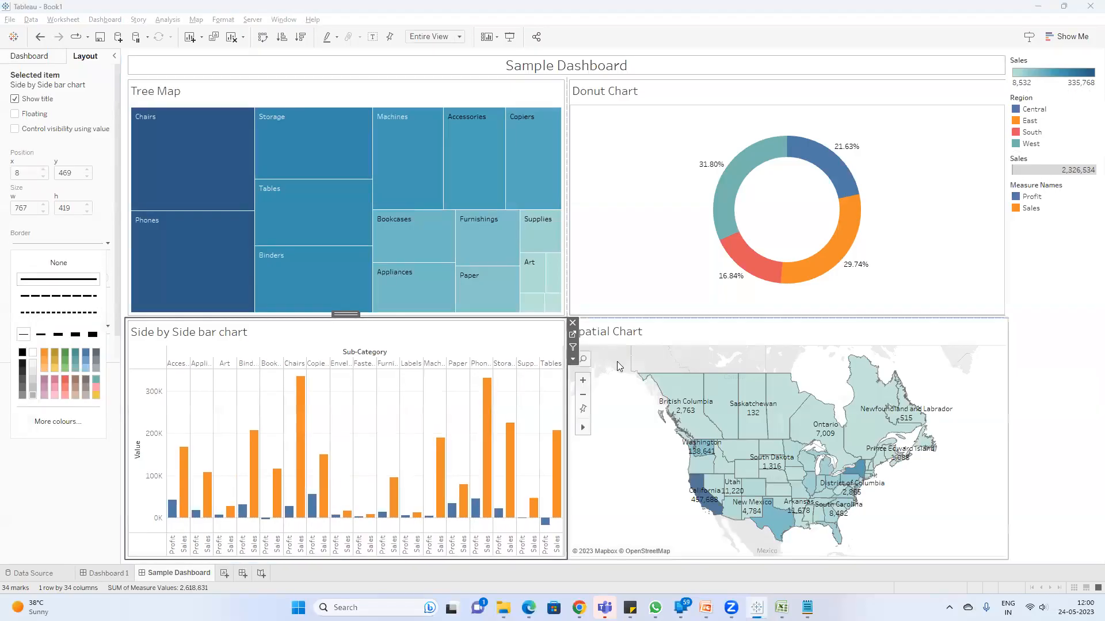
{"action": "left_click", "coordinate": [617, 361]}
{"action": "left_click", "coordinate": [64, 244]}
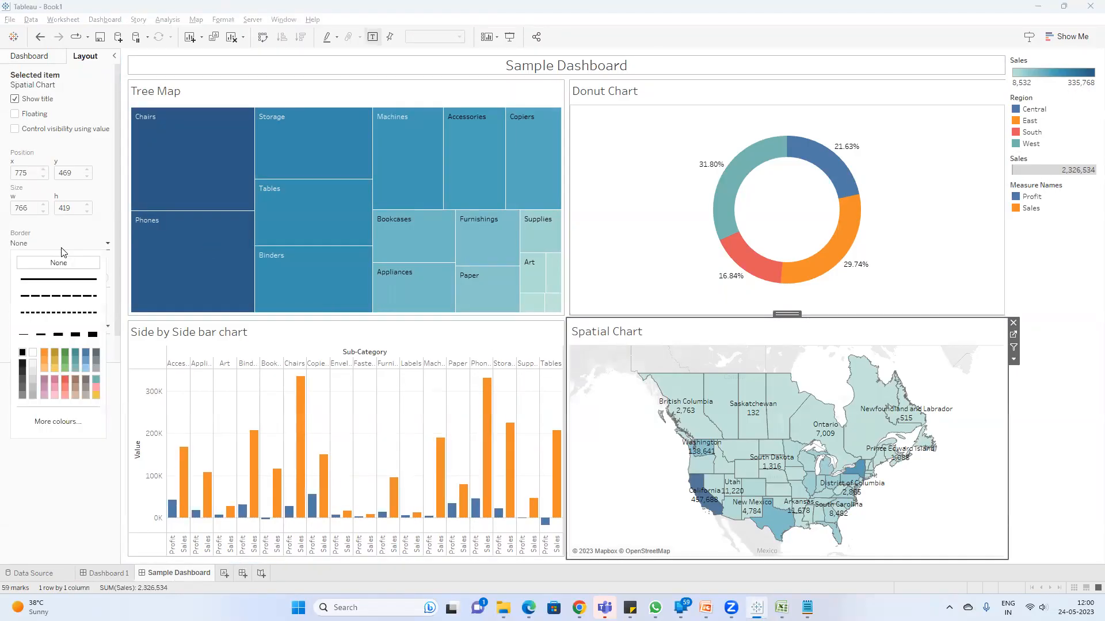
{"action": "left_click", "coordinate": [59, 279]}
{"action": "left_click", "coordinate": [32, 395]}
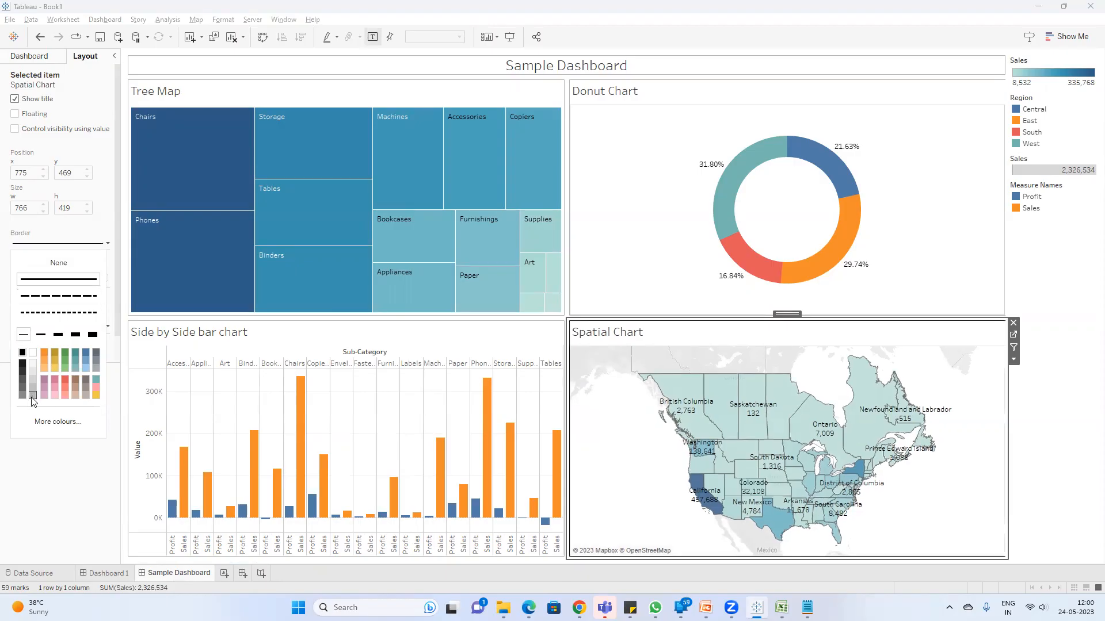
{"action": "left_click", "coordinate": [21, 476]}
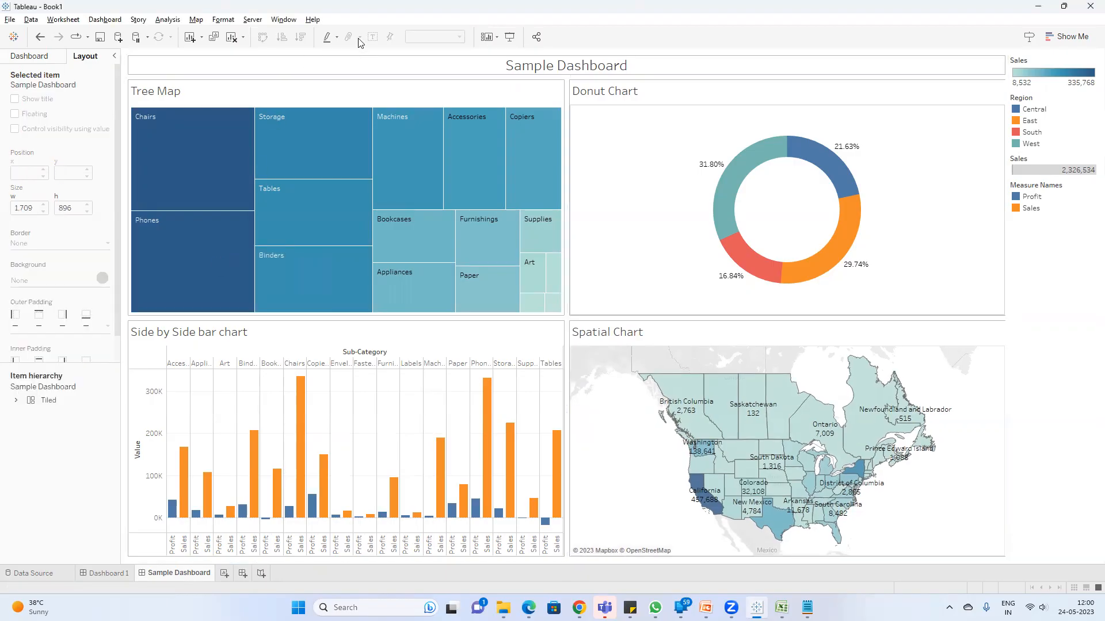
Step: Present Sample Dashboard full screen and highlight the Central, East and South regions one by one from the Region legend
{"action": "left_click", "coordinate": [504, 49]}
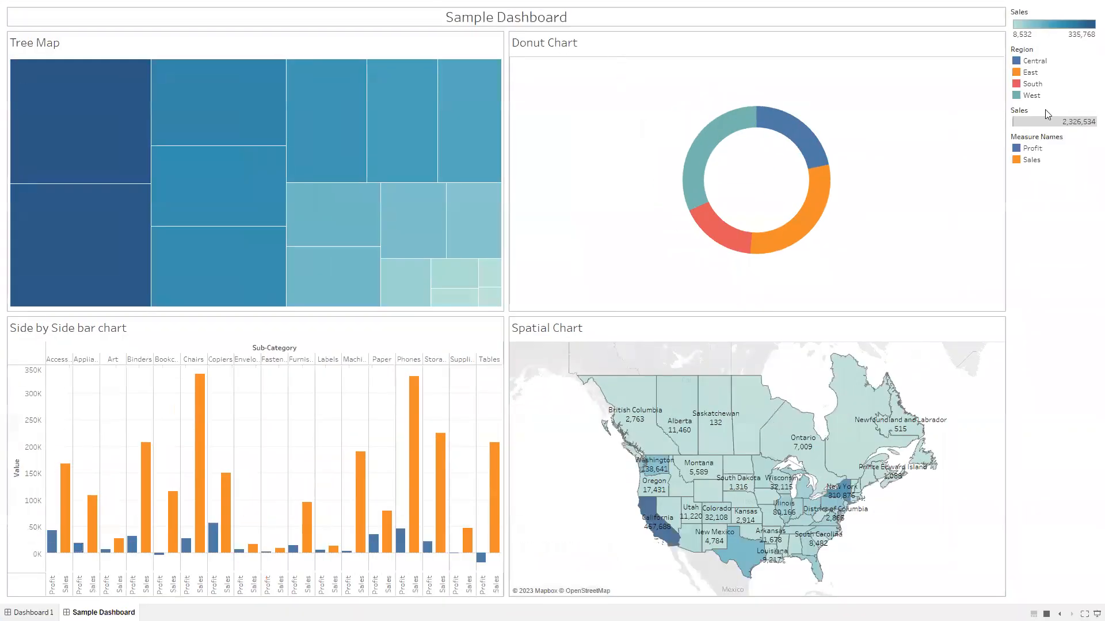
{"action": "left_click", "coordinate": [1031, 65]}
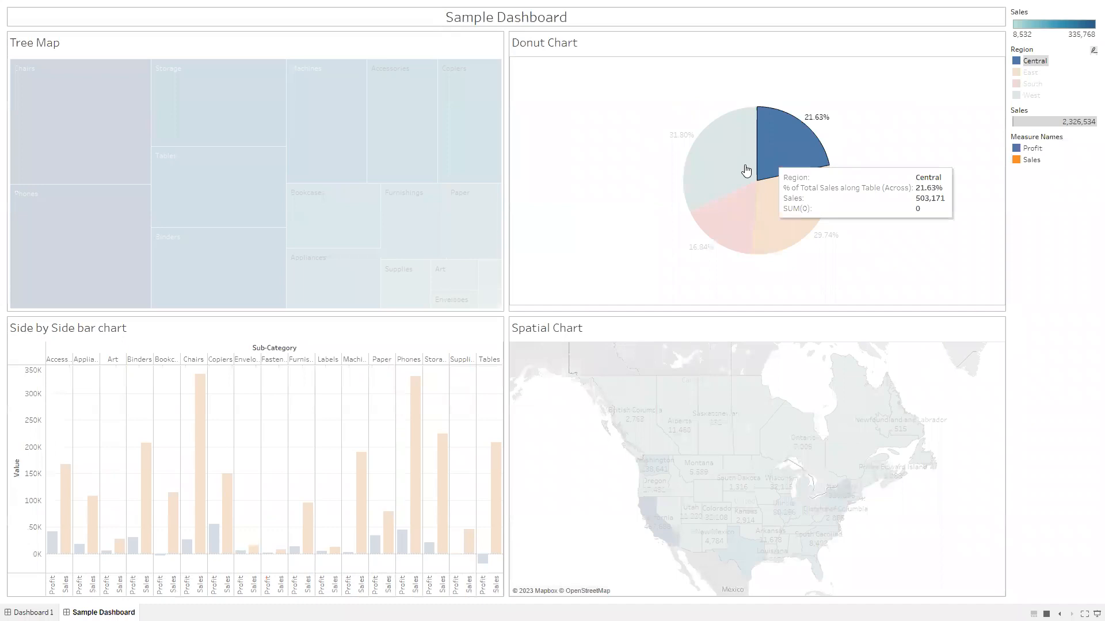
{"action": "left_click", "coordinate": [1030, 75]}
{"action": "left_click", "coordinate": [1030, 85]}
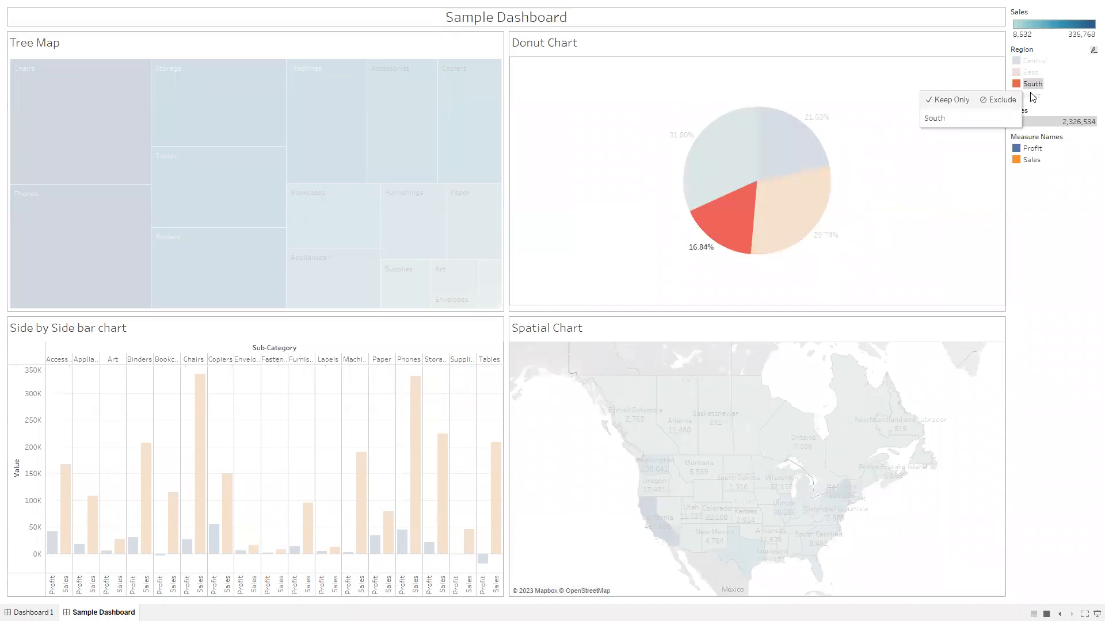
Step: Highlight Profit and Sales in turn from the Measure Names legend, leave presentation mode and clear the highlight
{"action": "left_click", "coordinate": [1033, 150]}
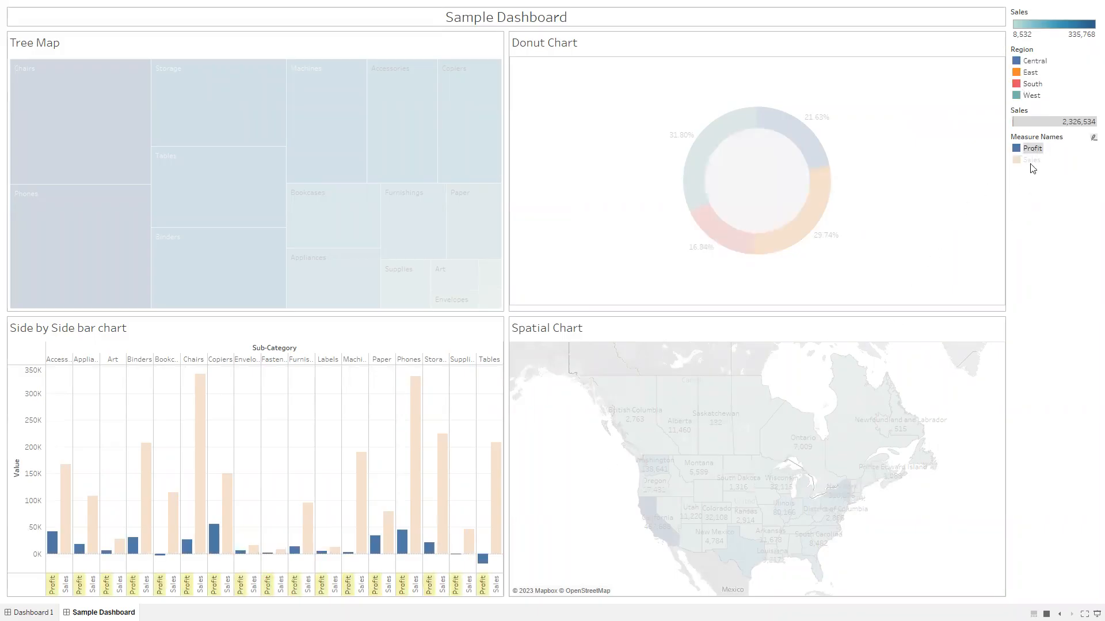
{"action": "left_click", "coordinate": [1031, 161]}
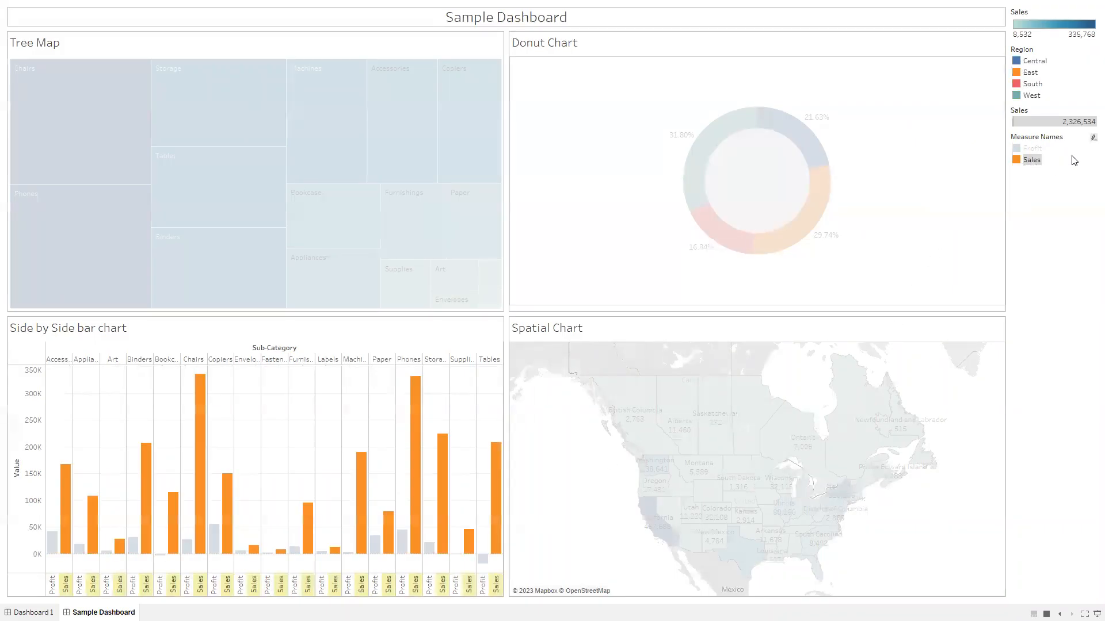
{"action": "key", "text": "Escape"}
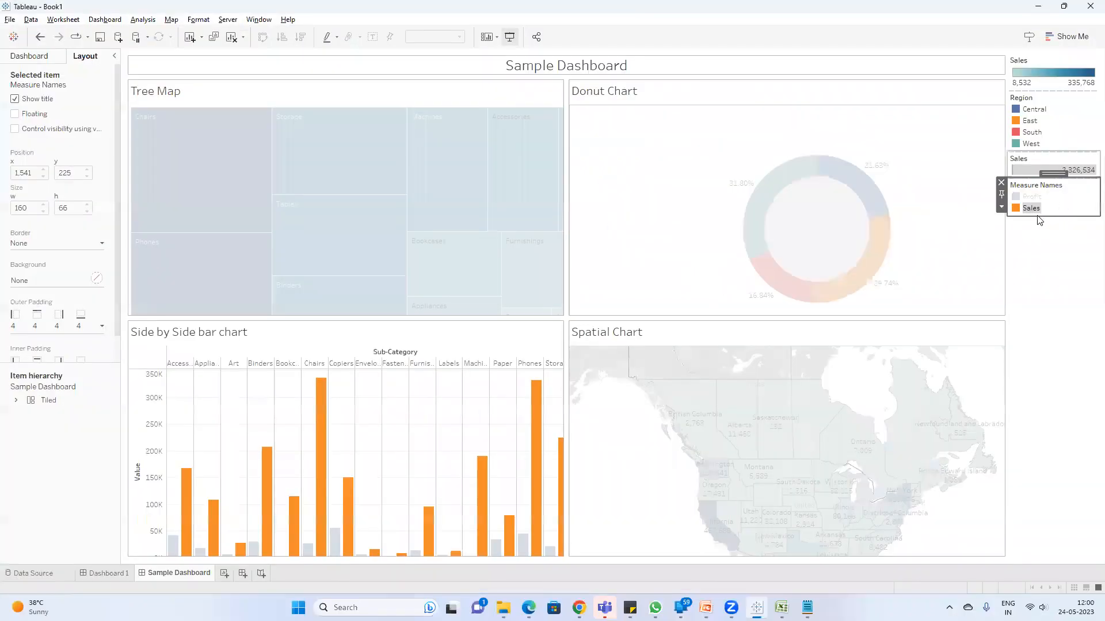
{"action": "left_click", "coordinate": [1033, 215]}
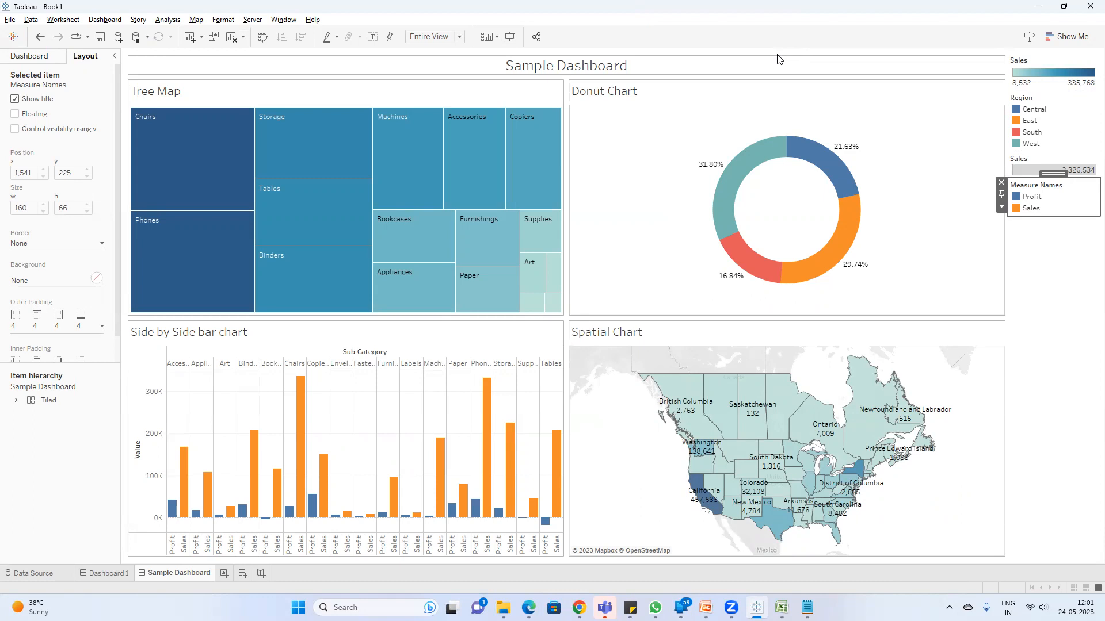
Step: Add Region to the labels of the outer pie on the Donut Chart sheet and return to Sample Dashboard
{"action": "left_click", "coordinate": [944, 148]}
{"action": "left_click", "coordinate": [1013, 95]}
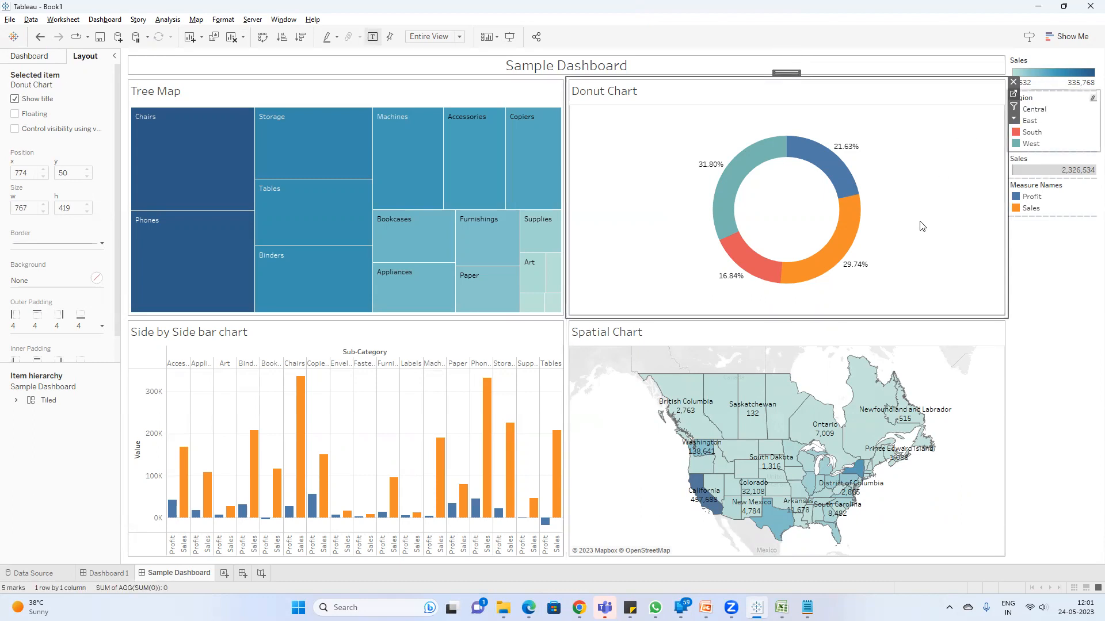
{"action": "left_click", "coordinate": [158, 183]}
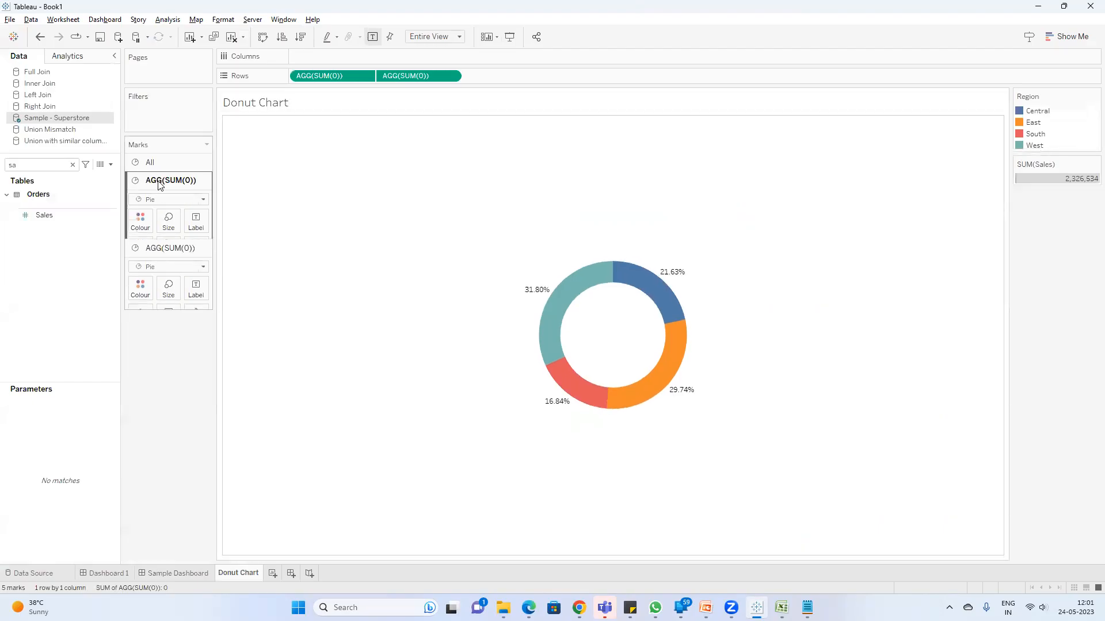
{"action": "left_click", "coordinate": [57, 166]}
{"action": "key", "text": "BackSpace"}
{"action": "key", "text": "BackSpace"}
{"action": "type", "text": "reg"}
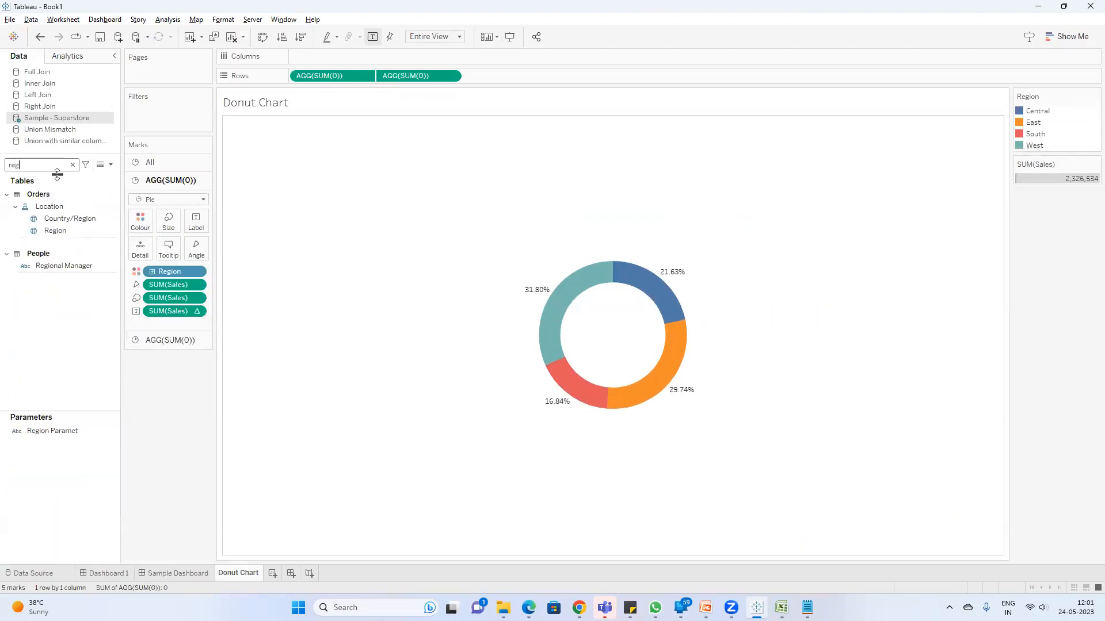
{"action": "left_click_drag", "start_coordinate": [63, 229], "coordinate": [196, 223]}
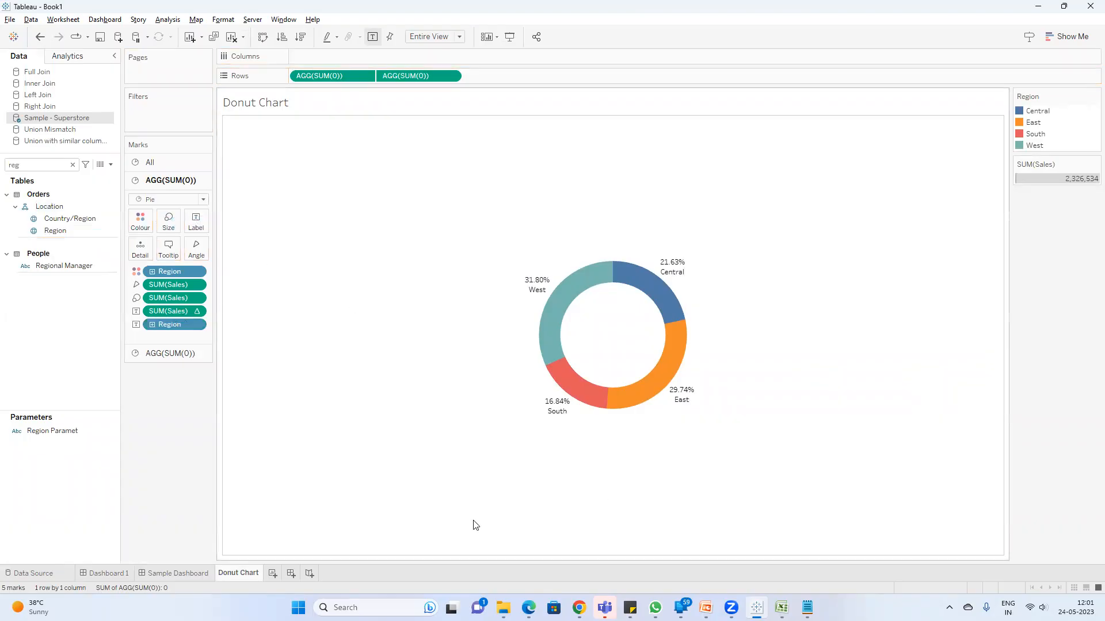
{"action": "left_click", "coordinate": [172, 573]}
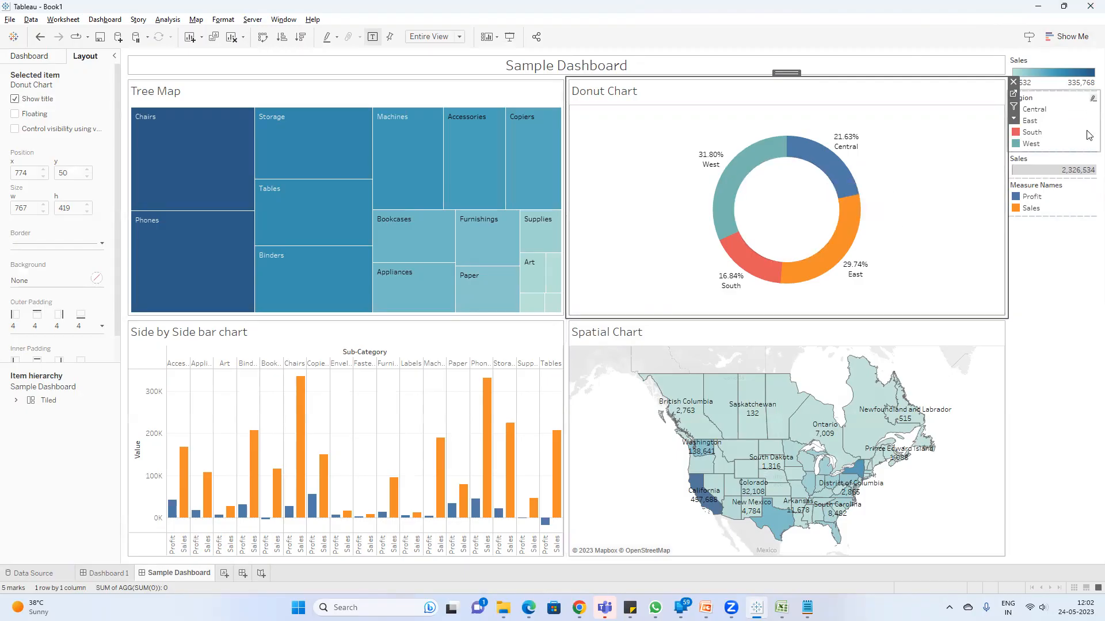
Step: Make the Region legend floating and place it inside the Donut Chart, beside the ring
{"action": "left_click", "coordinate": [1064, 310]}
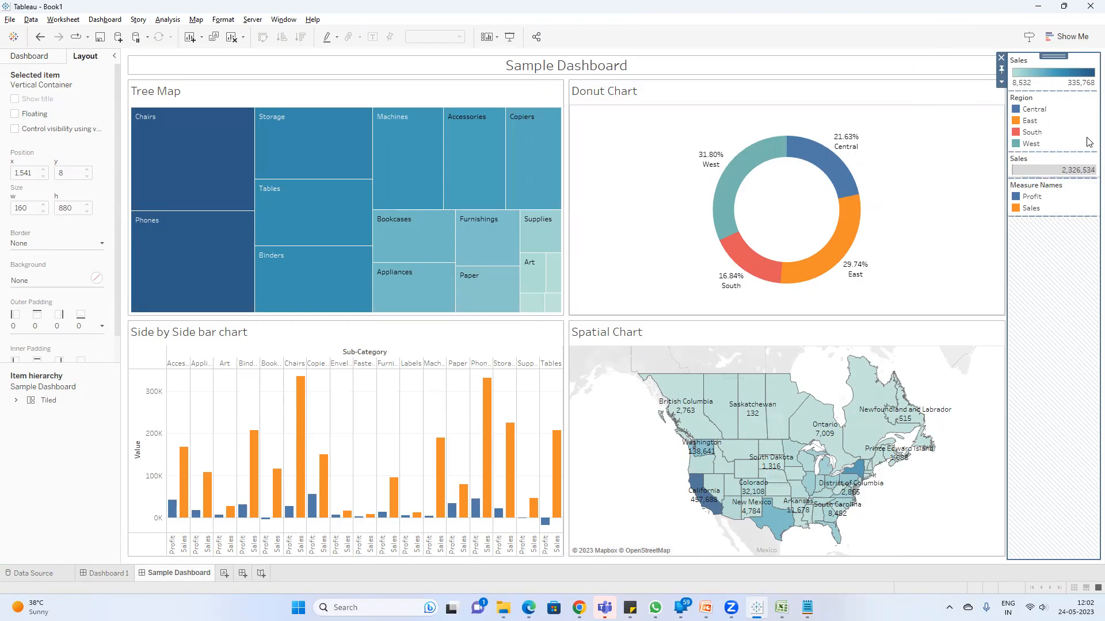
{"action": "left_click", "coordinate": [1080, 118]}
{"action": "left_click", "coordinate": [1001, 119]}
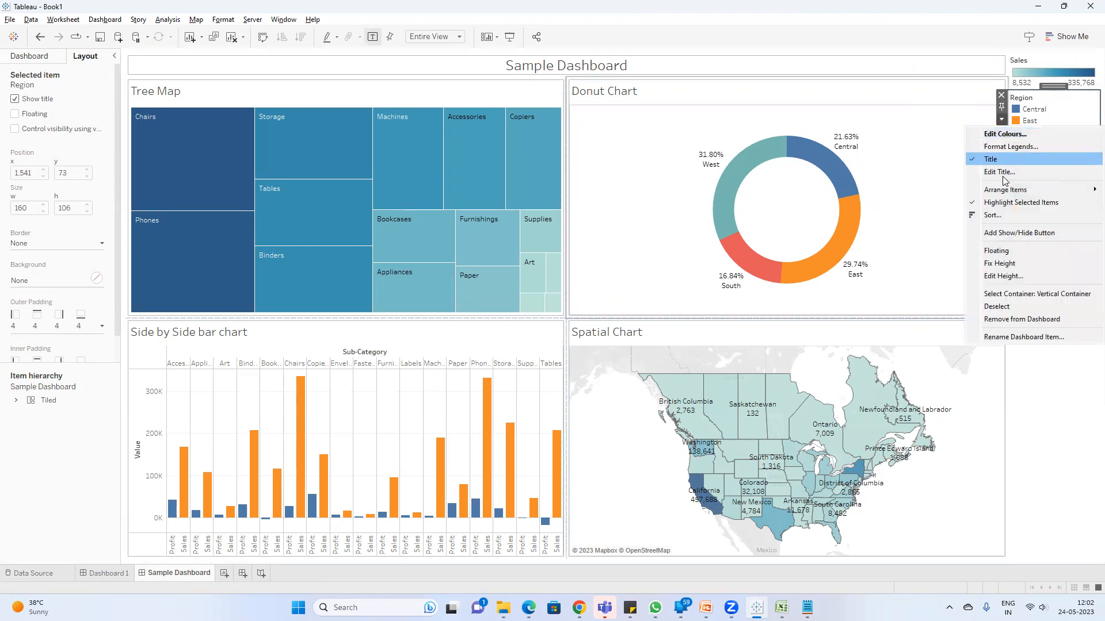
{"action": "left_click", "coordinate": [998, 242]}
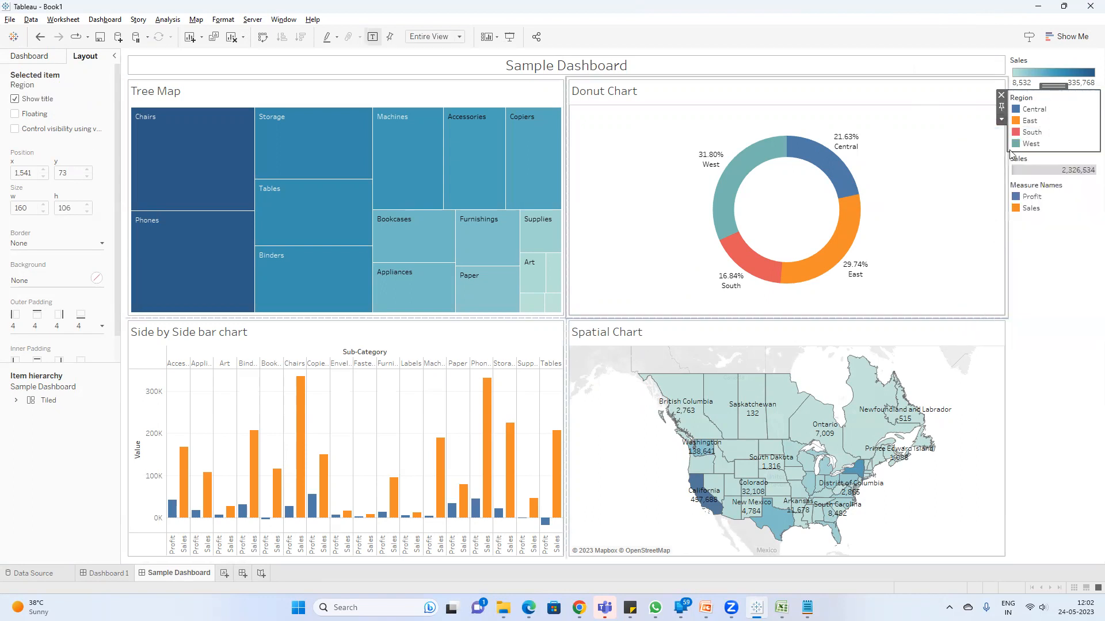
{"action": "left_click", "coordinate": [1002, 120]}
{"action": "left_click", "coordinate": [1017, 253]}
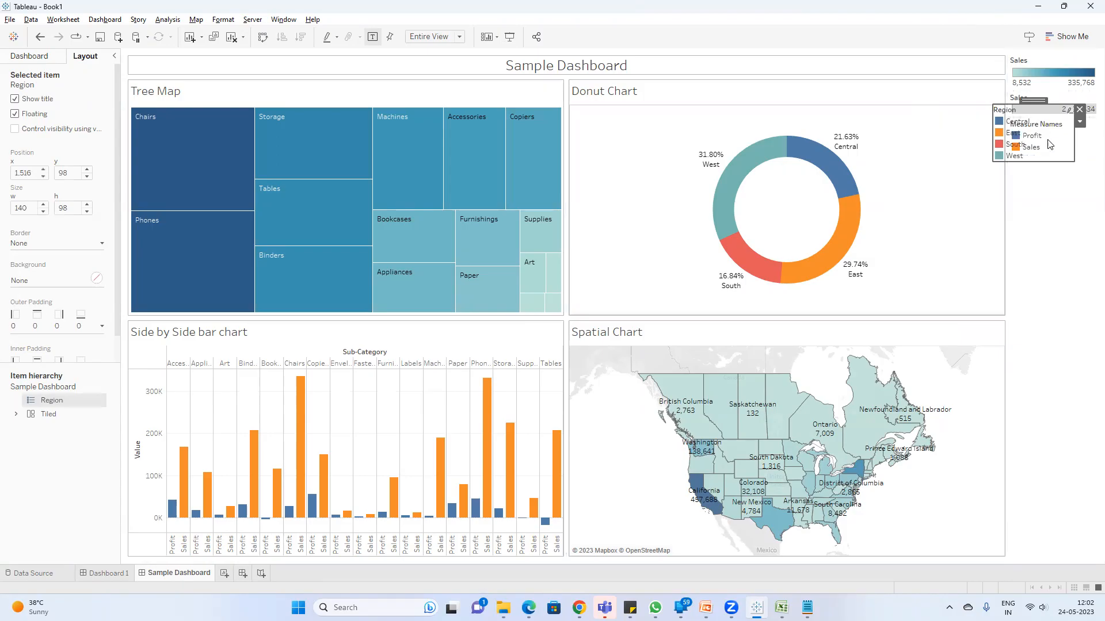
{"action": "left_click_drag", "start_coordinate": [1035, 102], "coordinate": [945, 127]}
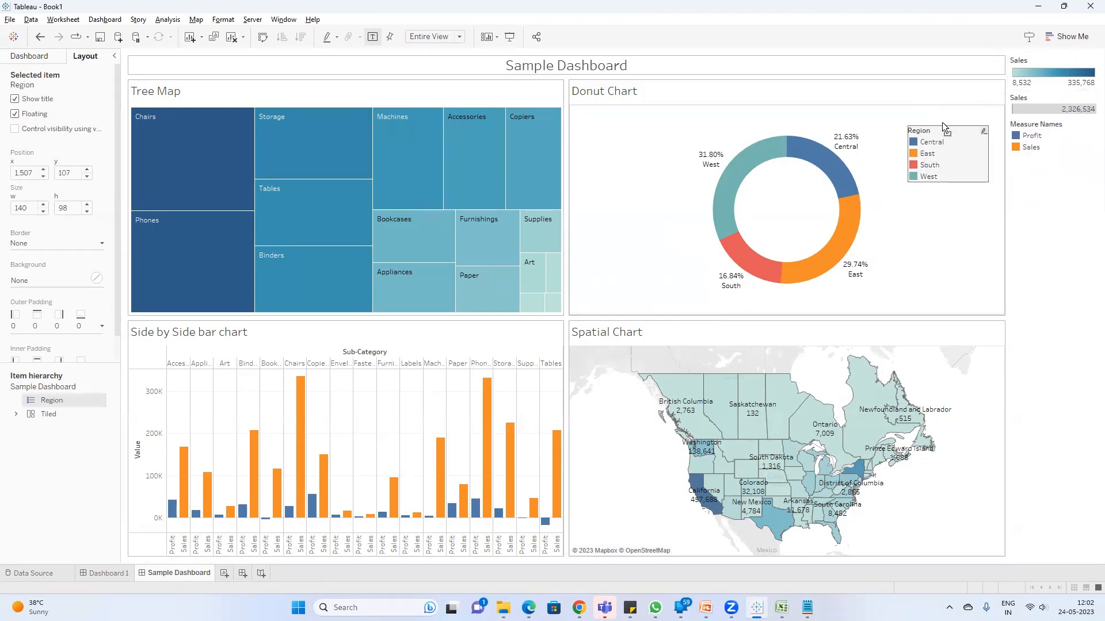
{"action": "left_click", "coordinate": [978, 241]}
Step: Make the Measure Names legend floating and place it over the upper-right corner of the Side by Side bar chart
{"action": "left_click", "coordinate": [1078, 144]}
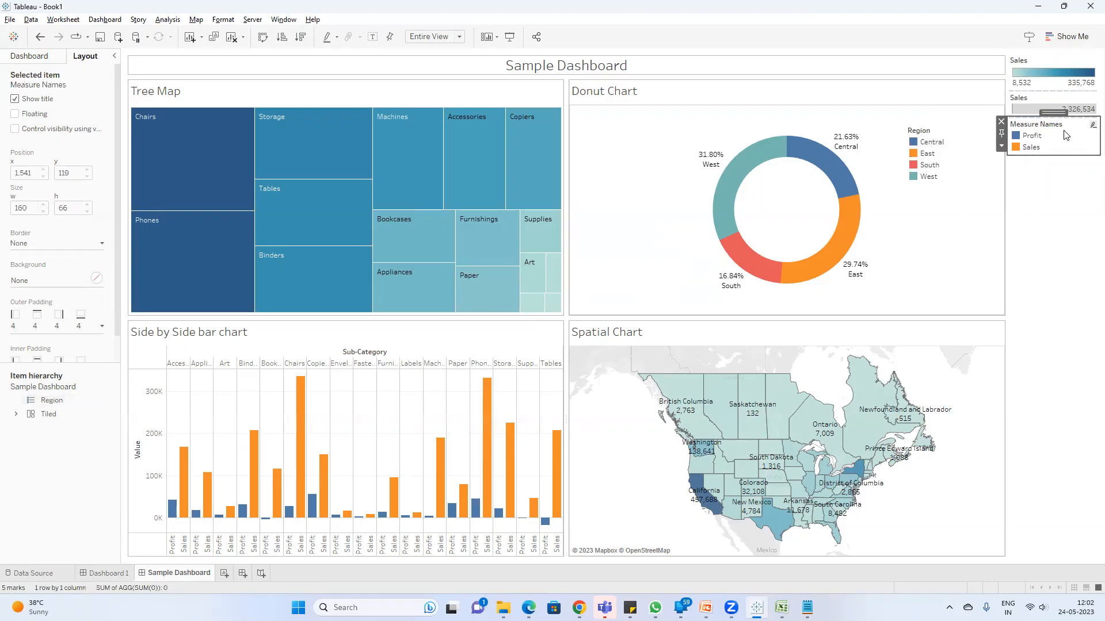
{"action": "left_click", "coordinate": [1002, 146]}
{"action": "left_click", "coordinate": [1002, 279]}
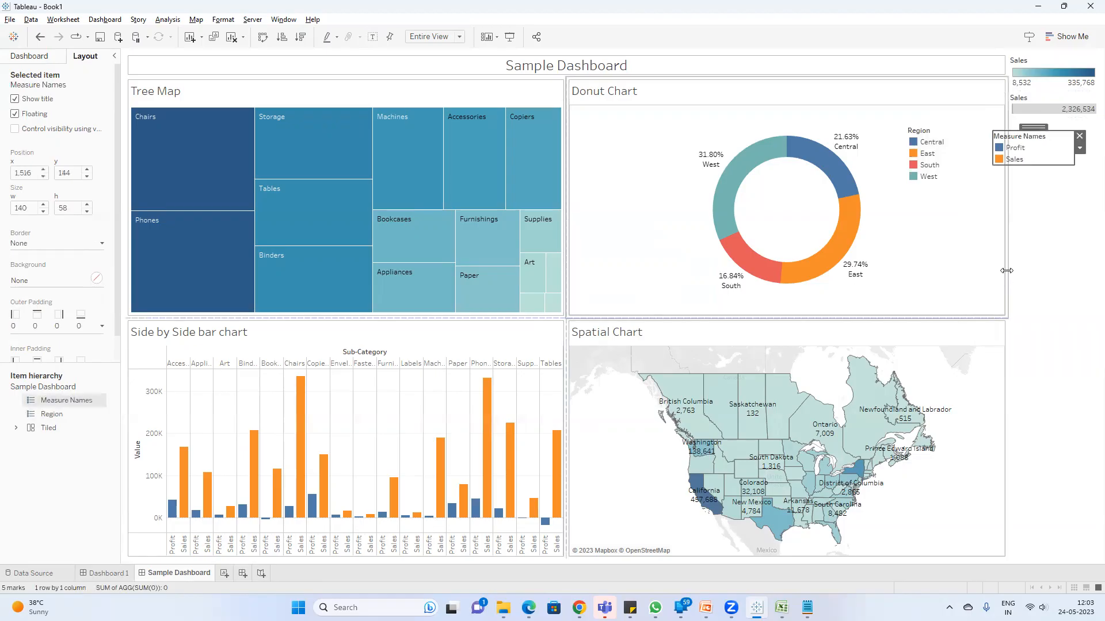
{"action": "left_click_drag", "start_coordinate": [1038, 127], "coordinate": [521, 315]}
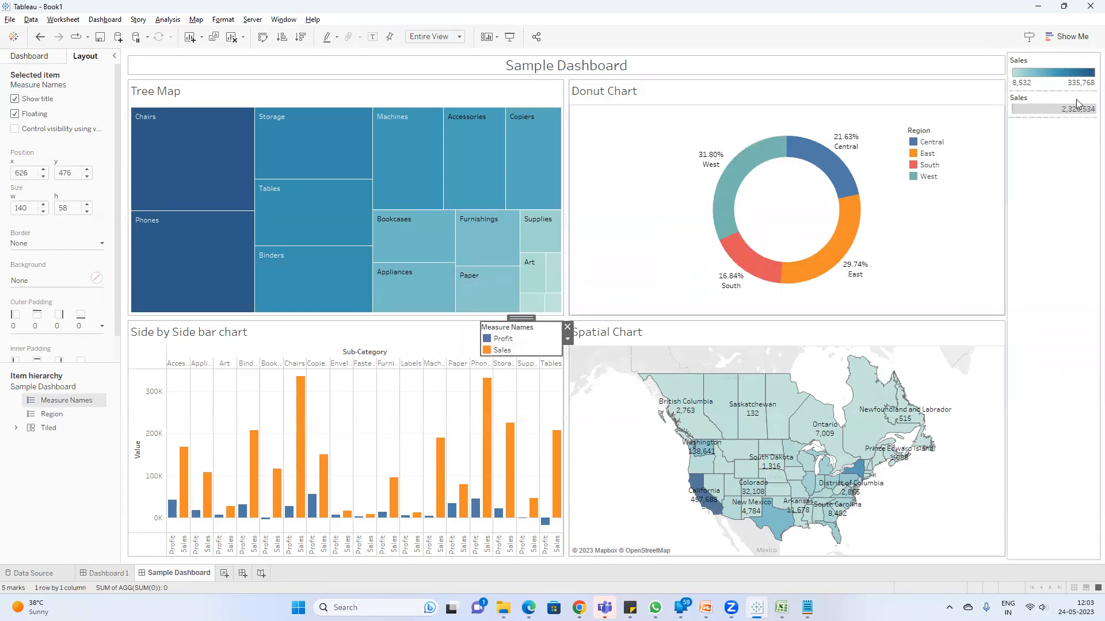
Step: Make the container with the two Sales legends floating, shorten it to 114 high and place it in the Spatial Chart's lower-right corner
{"action": "left_click", "coordinate": [1054, 164]}
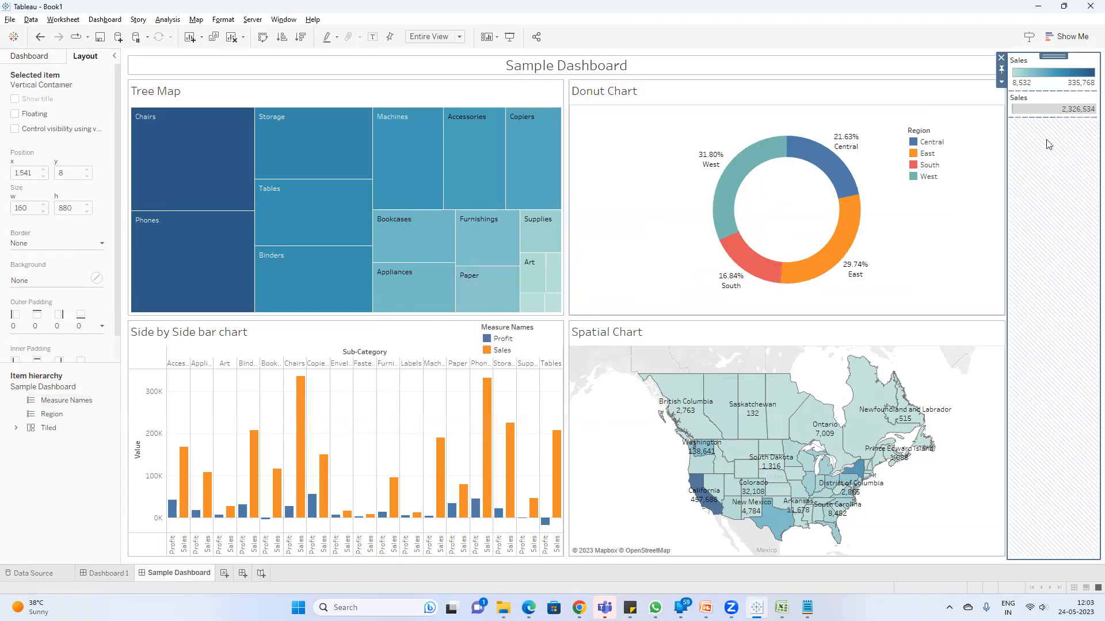
{"action": "left_click", "coordinate": [1000, 84]}
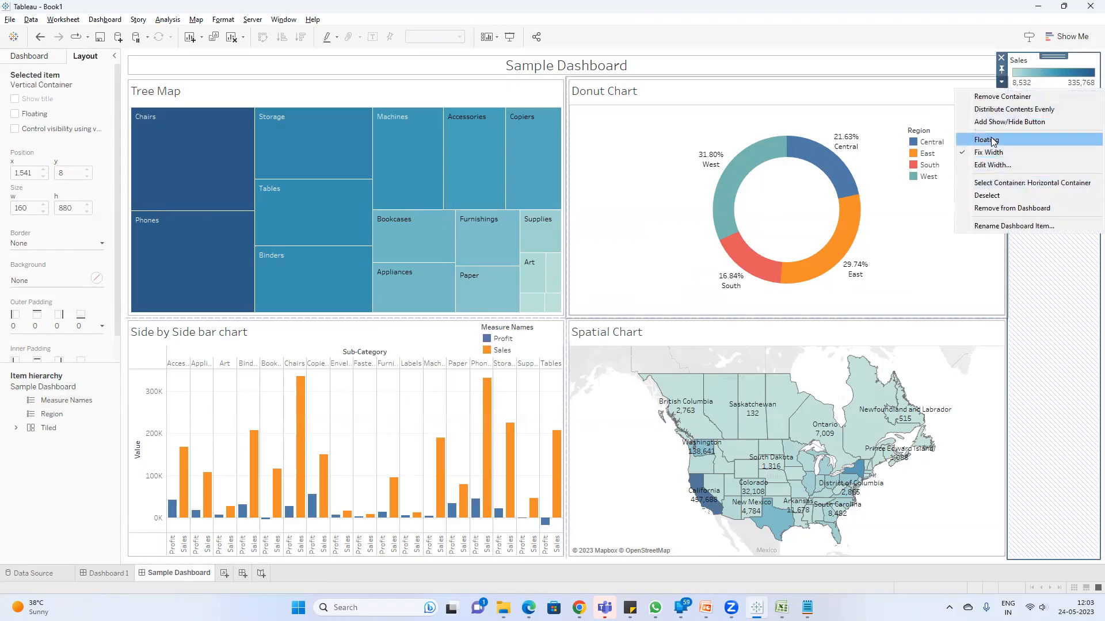
{"action": "left_click", "coordinate": [1016, 121]}
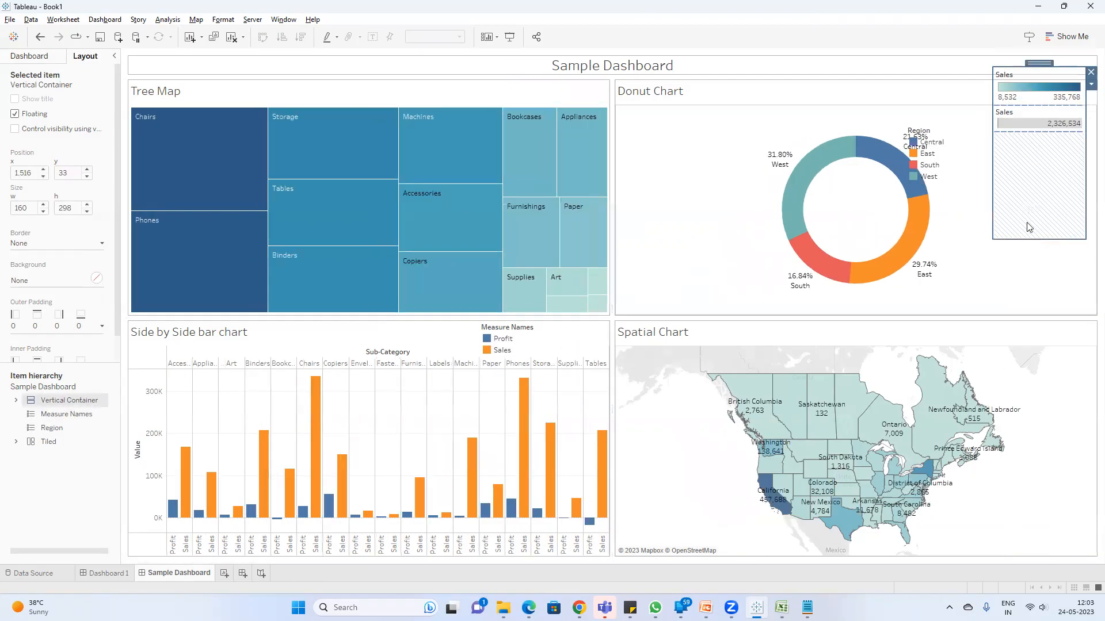
{"action": "mouse_move", "coordinate": [1016, 240]}
{"action": "left_mouse_down"}
{"action": "mouse_move", "coordinate": [1007, 118]}
{"action": "mouse_move", "coordinate": [1007, 133]}
{"action": "left_mouse_up"}
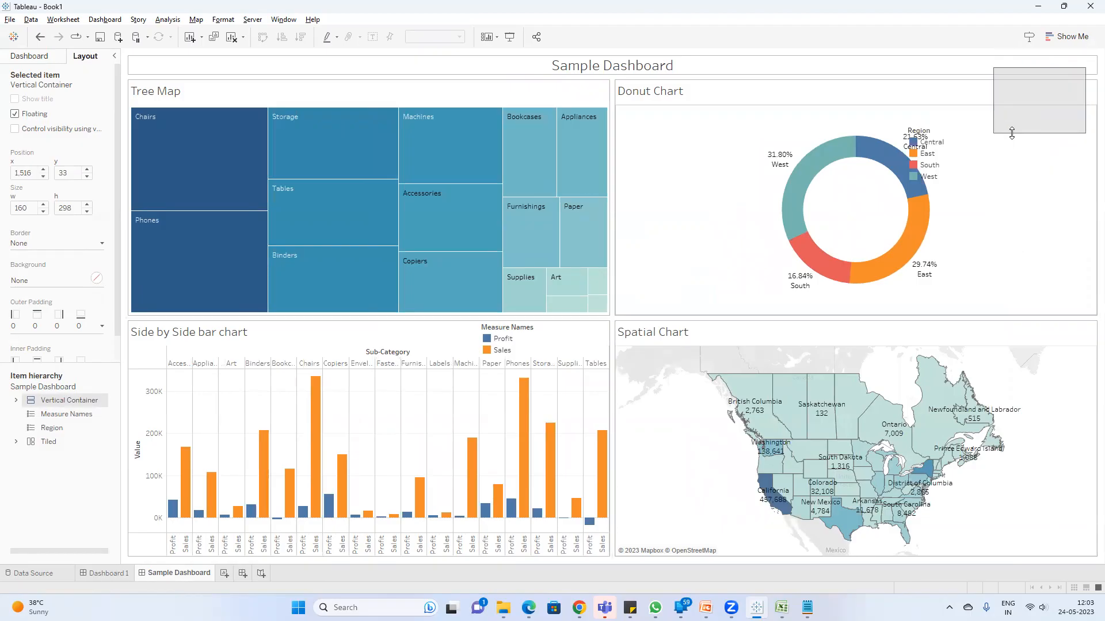
{"action": "left_click_drag", "start_coordinate": [1039, 63], "coordinate": [1036, 481]}
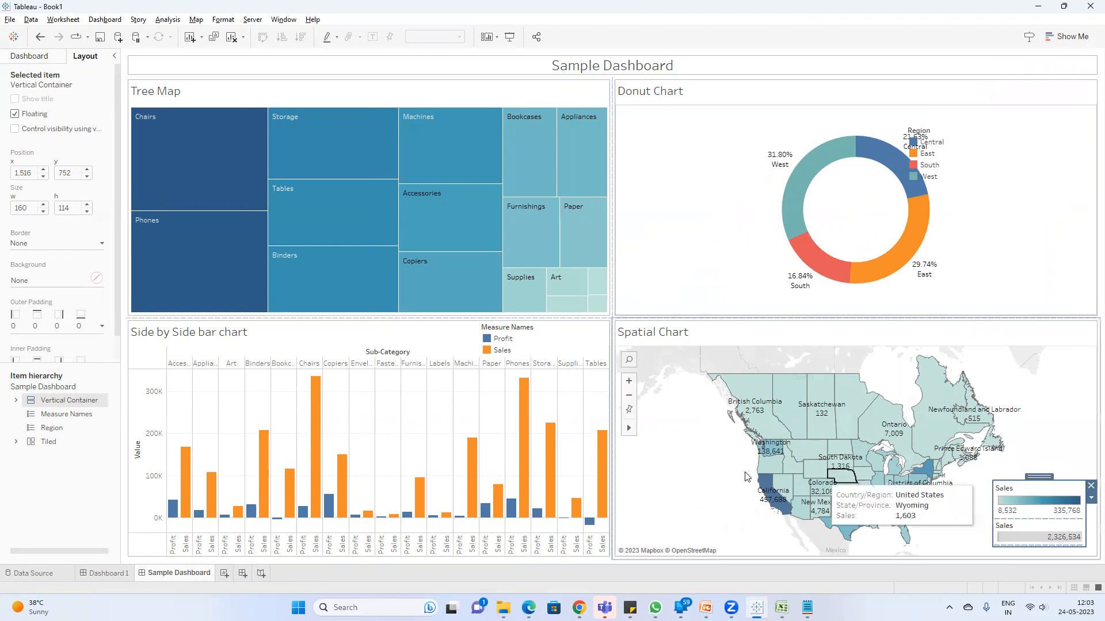
Step: Move the Region legend to the Donut Chart's upper-right corner, clear of the ring, and preview the dashboard full screen
{"action": "left_click", "coordinate": [966, 117]}
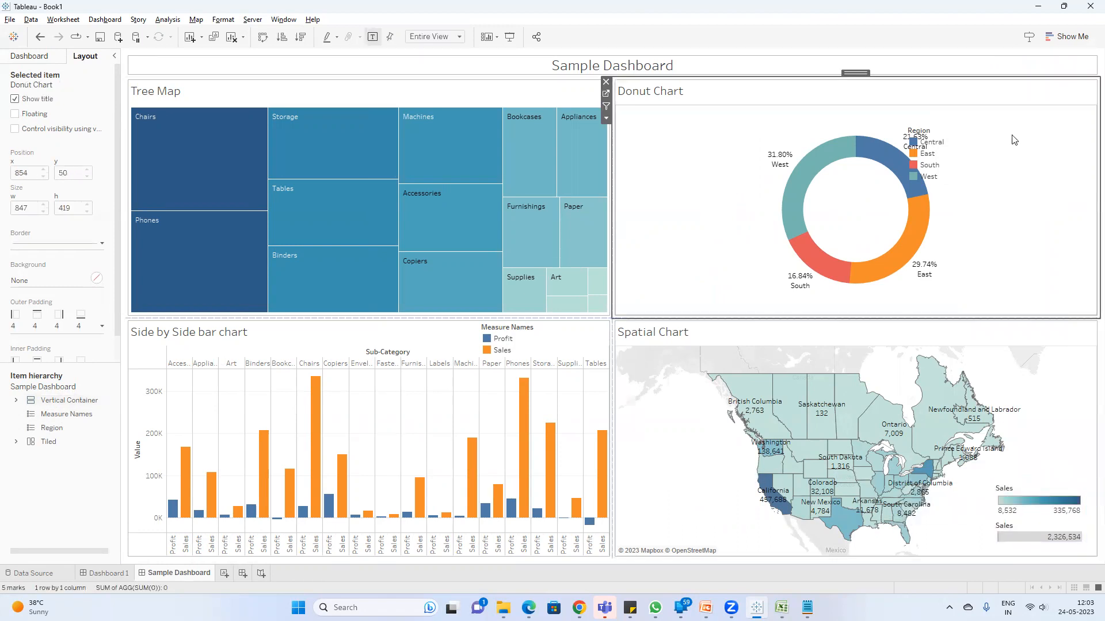
{"action": "left_click", "coordinate": [967, 168]}
{"action": "left_click_drag", "start_coordinate": [946, 119], "coordinate": [1051, 109]}
{"action": "key", "text": "F5"}
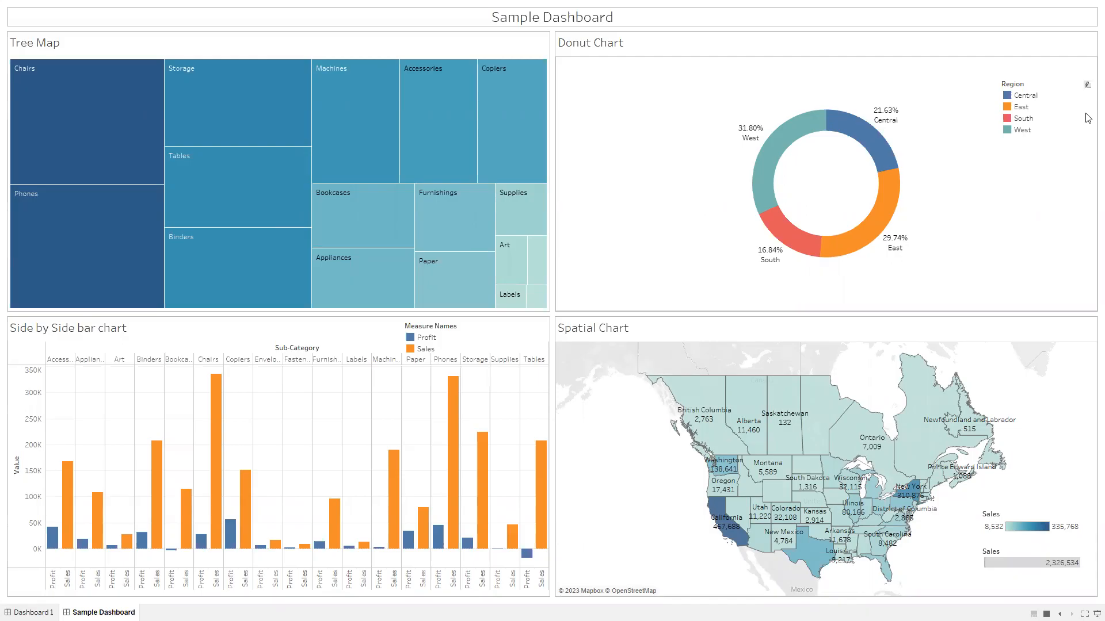
{"action": "key", "text": "Escape"}
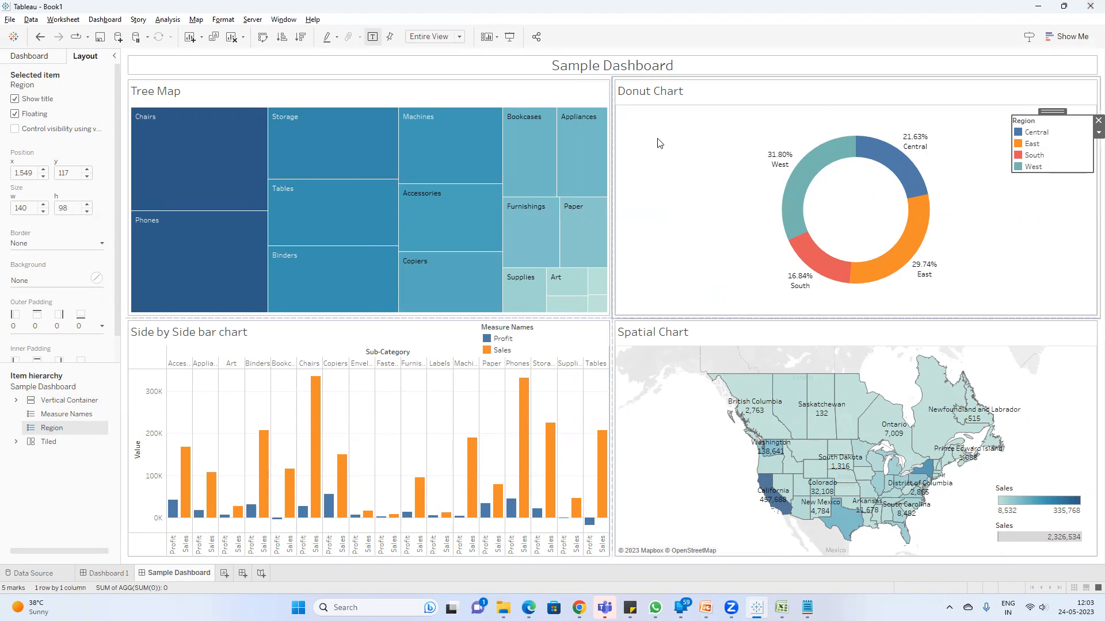
Step: Widen the Tree Map against the Donut Chart and return their shared border to the dashboard's middle
{"action": "left_click", "coordinate": [922, 138]}
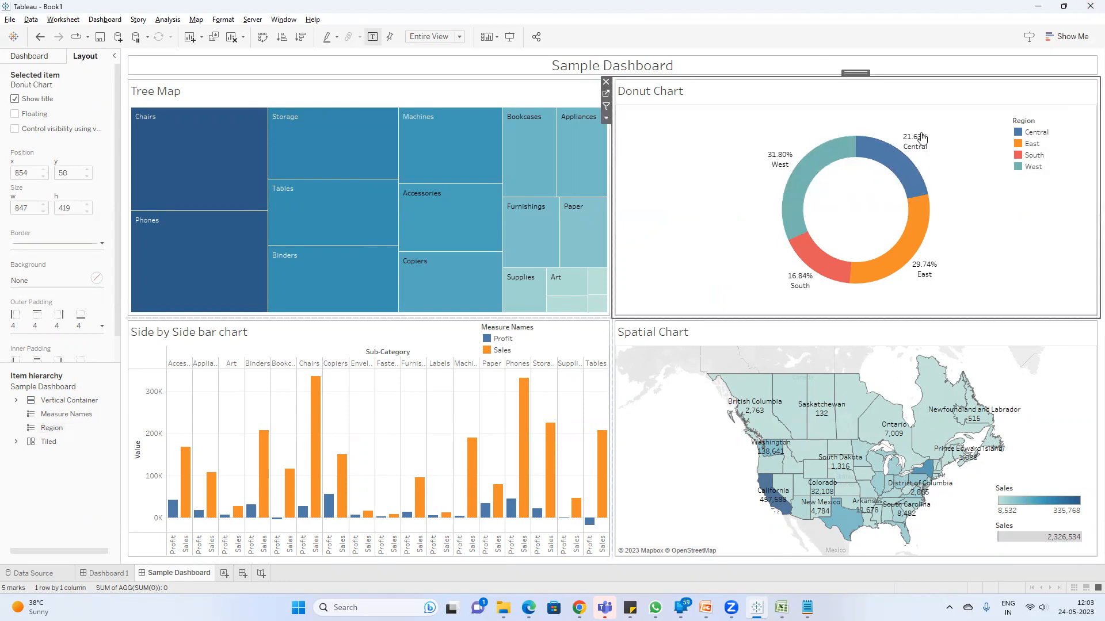
{"action": "mouse_move", "coordinate": [857, 158]}
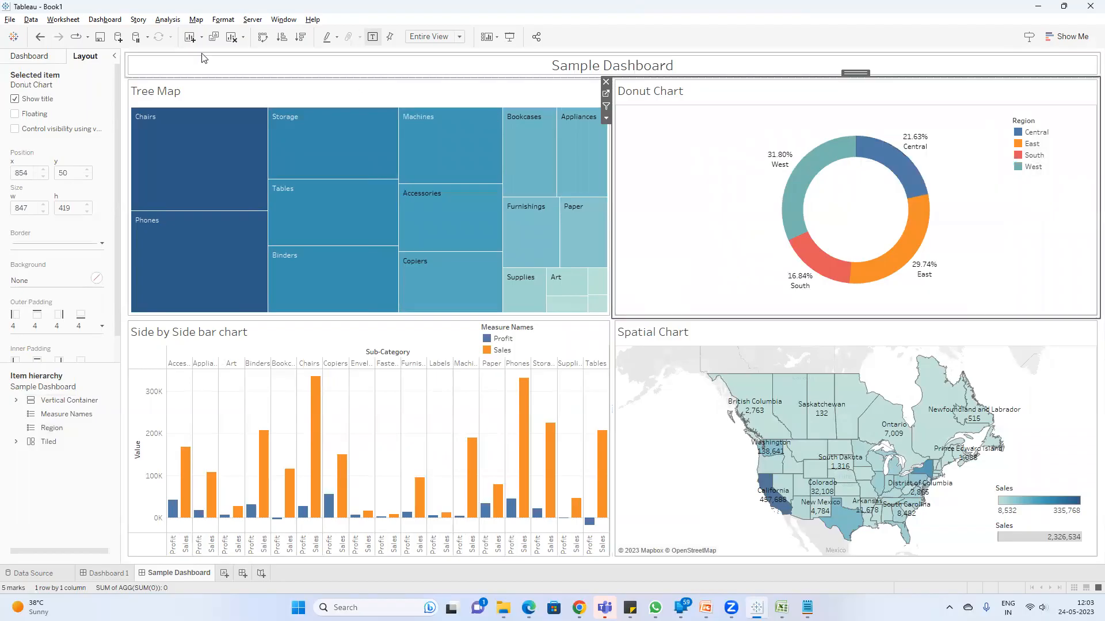
{"action": "left_click", "coordinate": [272, 96]}
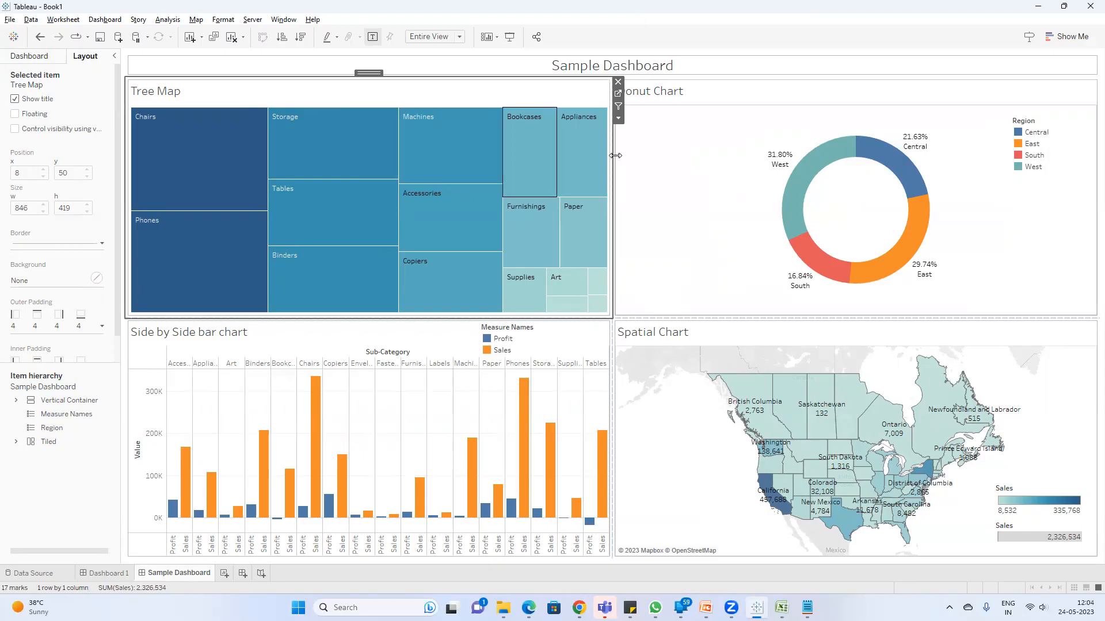
{"action": "left_click", "coordinate": [664, 145]}
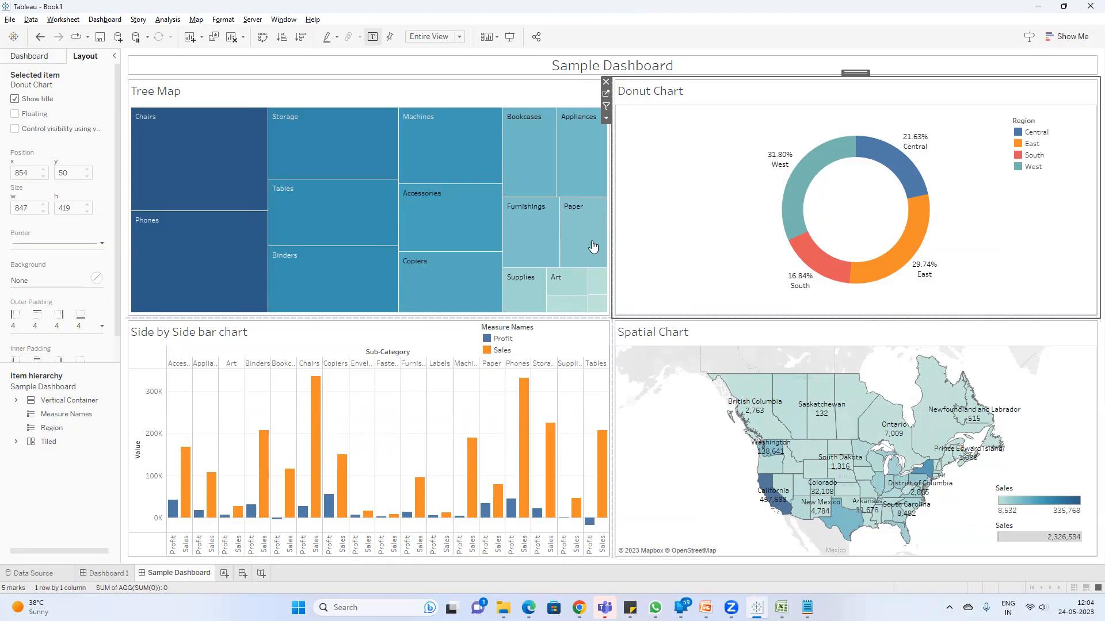
{"action": "left_click_drag", "start_coordinate": [611, 241], "coordinate": [772, 240]}
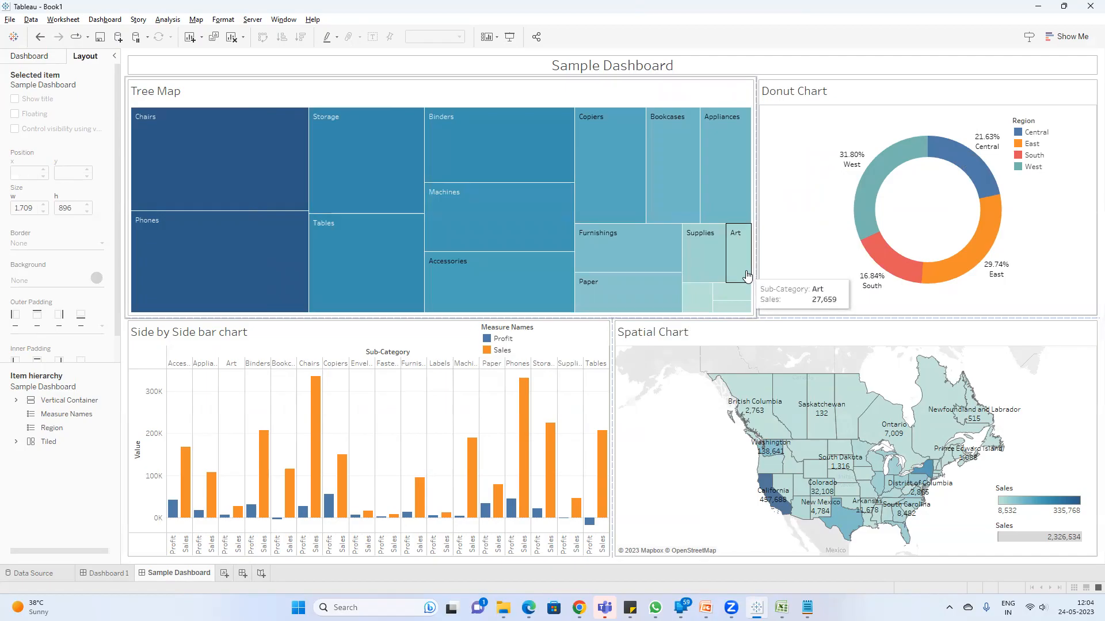
{"action": "left_click_drag", "start_coordinate": [755, 265], "coordinate": [612, 295]}
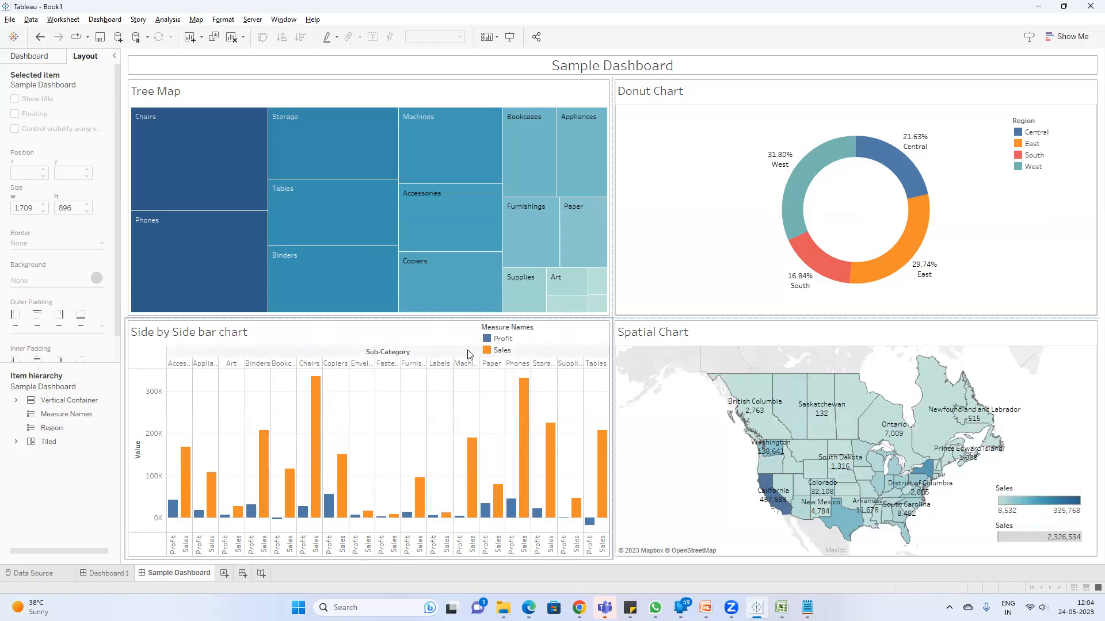
Step: Hide the Measure Names legend's title and fit the legend, about 118 by 53, into the bar chart's upper-right corner
{"action": "left_click", "coordinate": [504, 329]}
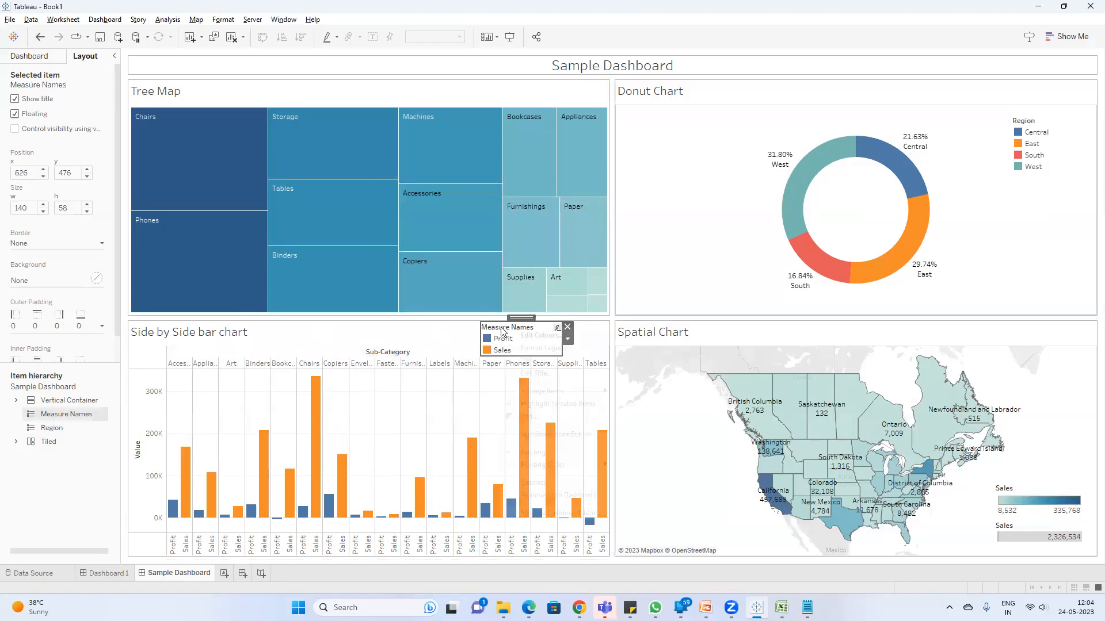
{"action": "right_click", "coordinate": [504, 329]}
{"action": "left_click", "coordinate": [528, 360]}
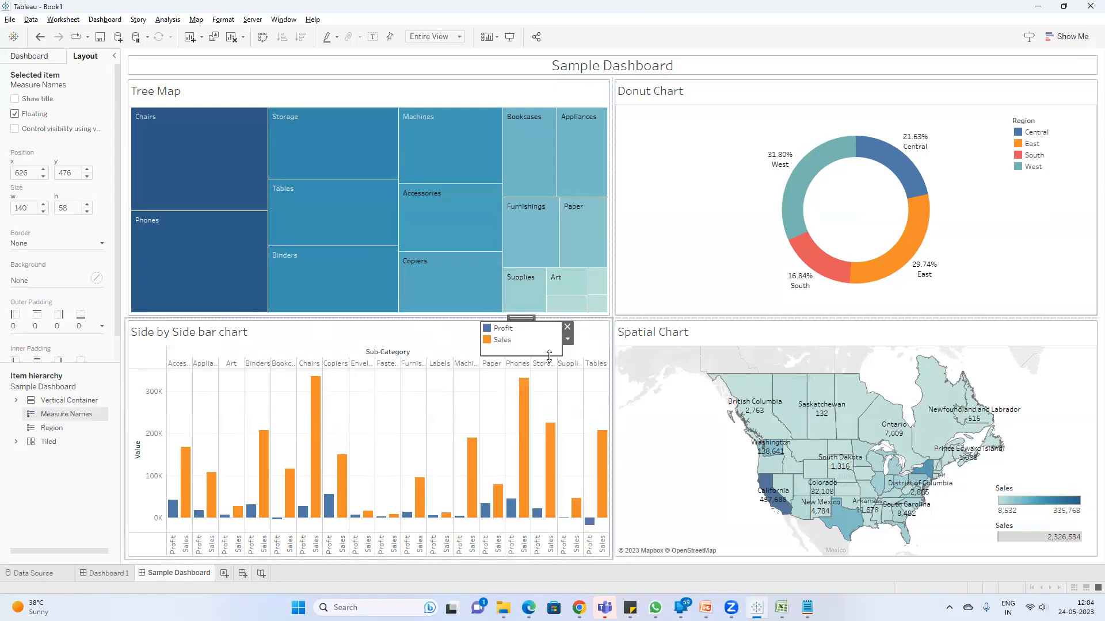
{"action": "left_click_drag", "start_coordinate": [560, 355], "coordinate": [580, 330]}
Step: Hide the Region legend's title on the Donut Chart and shrink its box around the four region entries
{"action": "left_click", "coordinate": [1030, 126]}
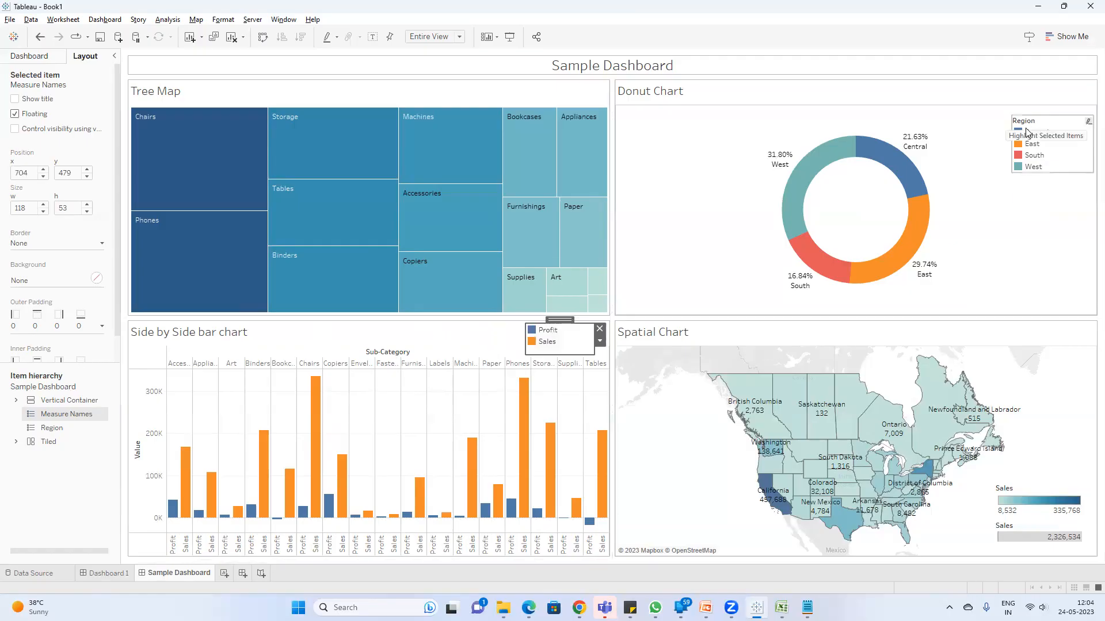
{"action": "right_click", "coordinate": [1030, 125]}
{"action": "left_click", "coordinate": [1027, 150]}
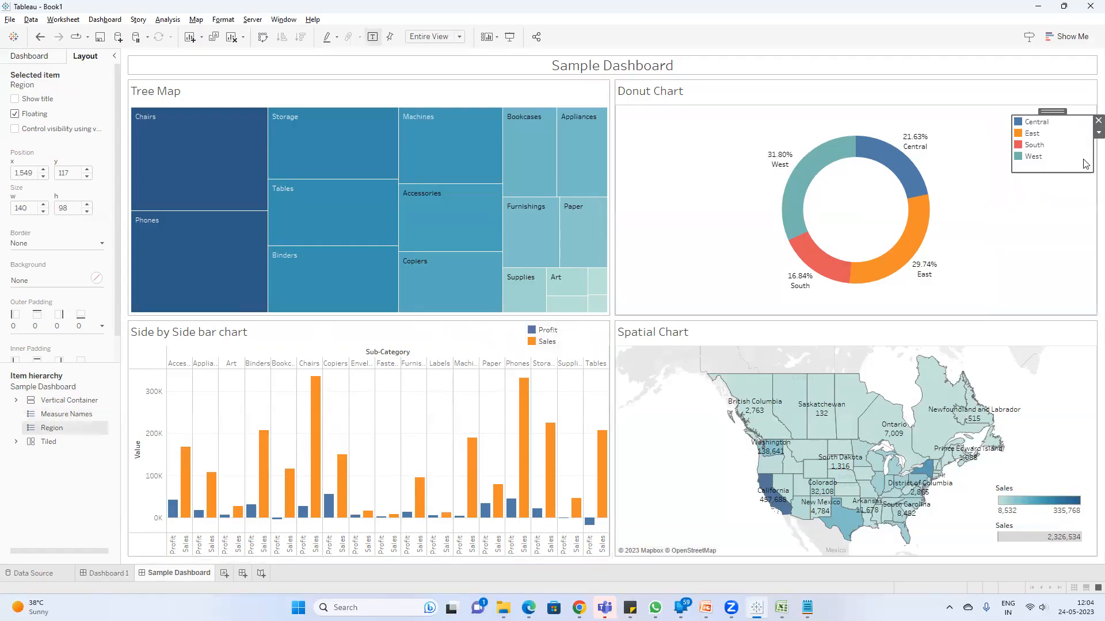
{"action": "left_click_drag", "start_coordinate": [1090, 170], "coordinate": [1076, 157]}
{"action": "left_click", "coordinate": [1069, 191]}
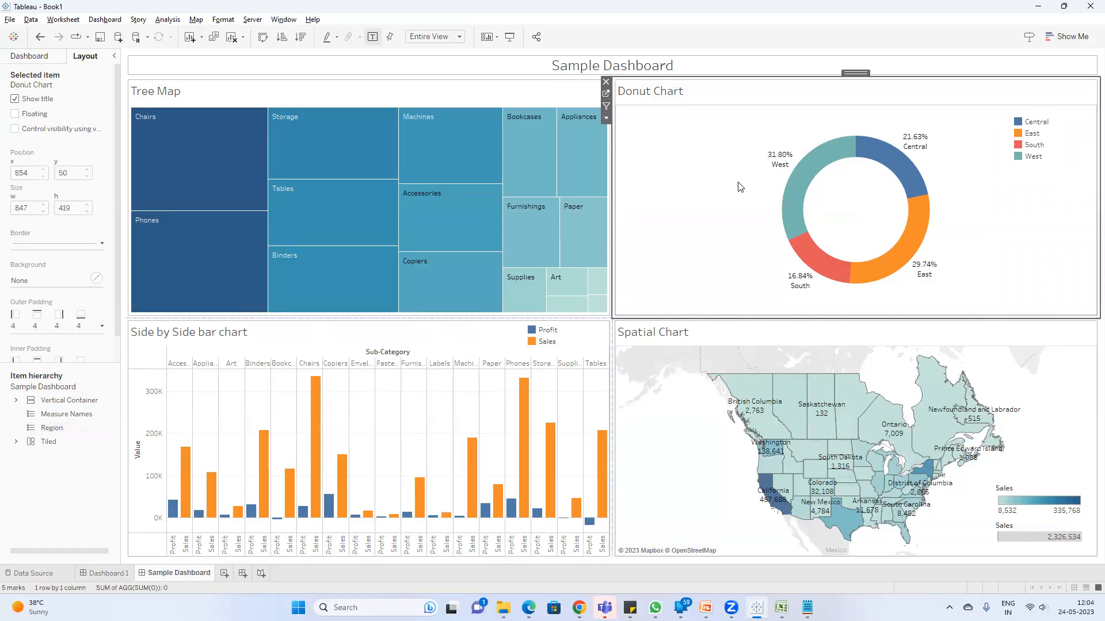
Step: Switch to the Thank you slide in PowerPoint and bring up the Google Meet window
{"action": "left_click", "coordinate": [706, 608]}
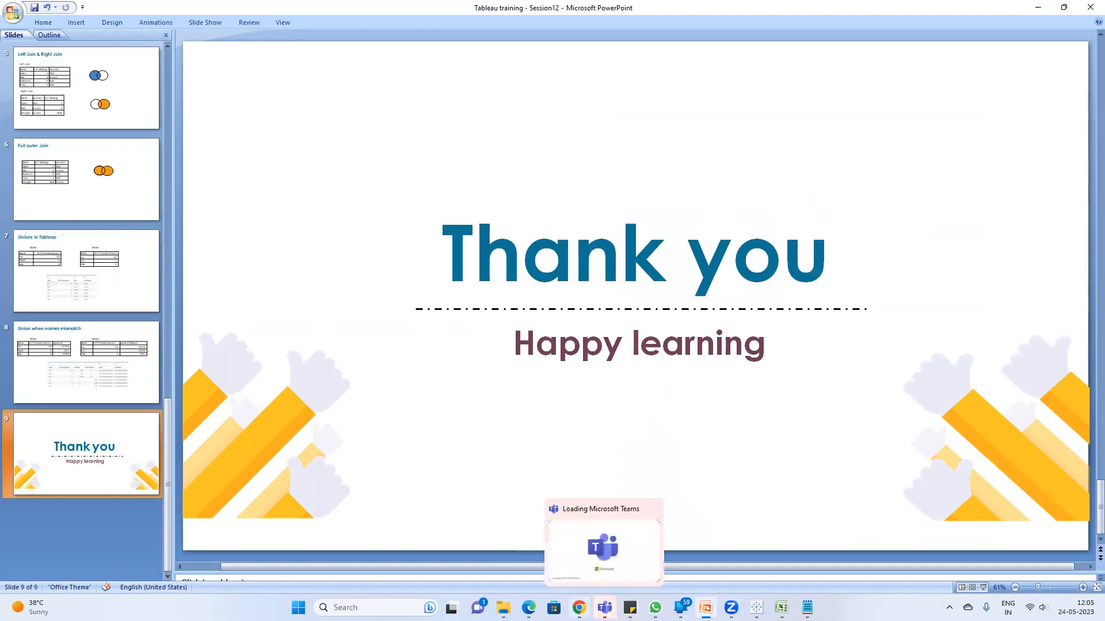
{"action": "mouse_move", "coordinate": [528, 607]}
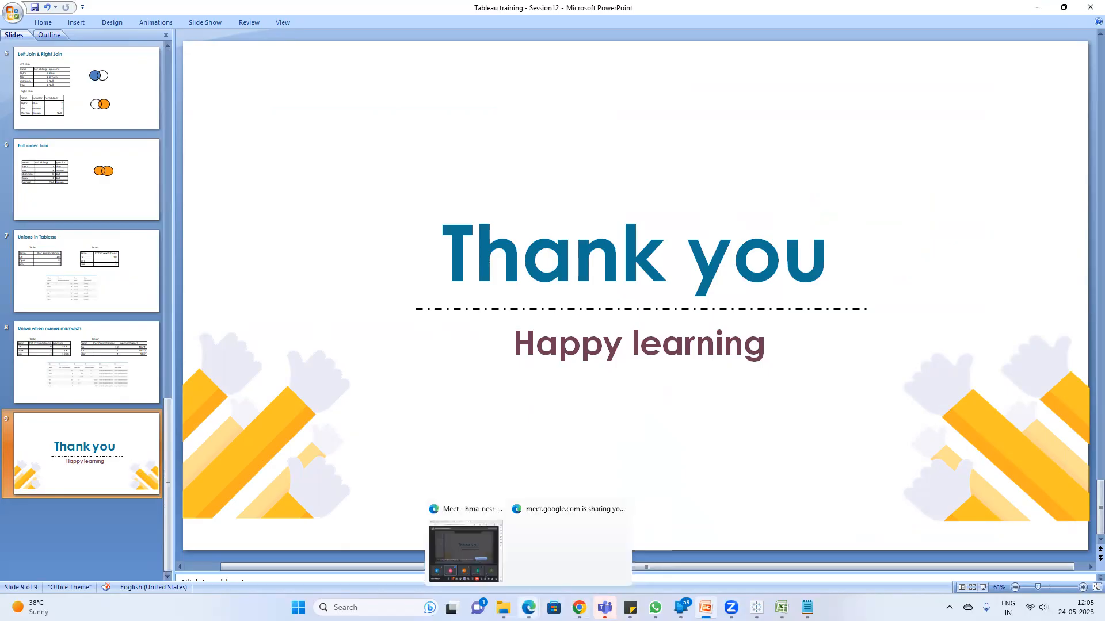
{"action": "left_click", "coordinate": [447, 532]}
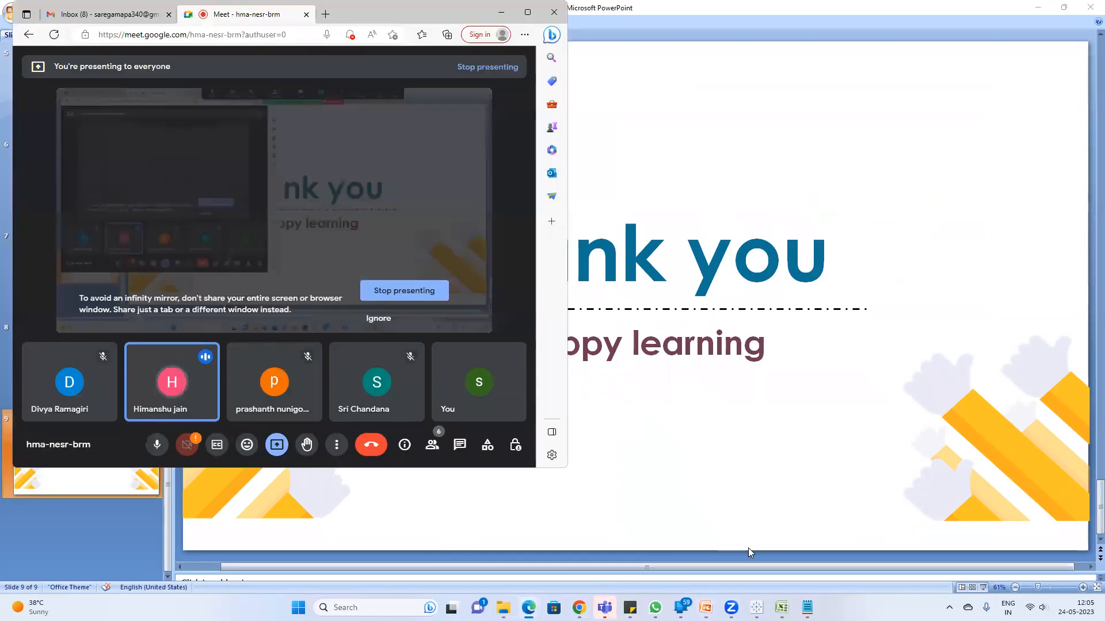